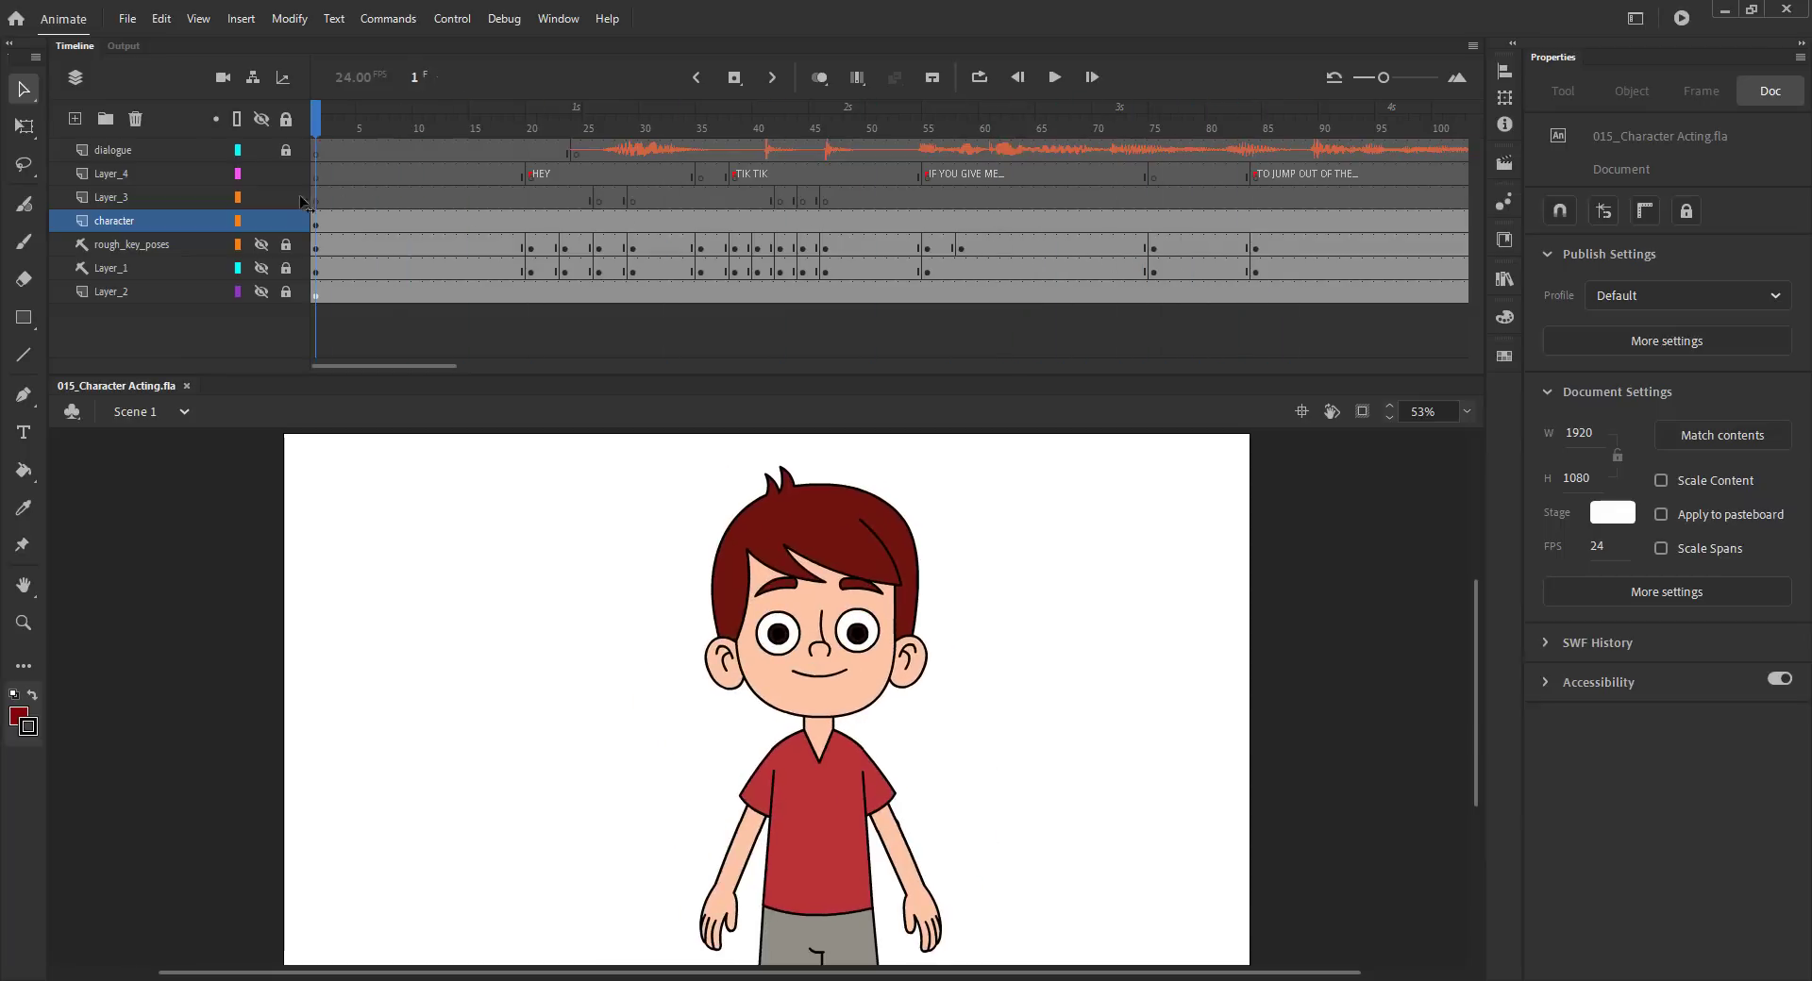
Step: Inside the Front_head symbol, add keyframes at frames 12 and 16 on the left and right eyebrow layers
drag(434, 210, 486, 225)
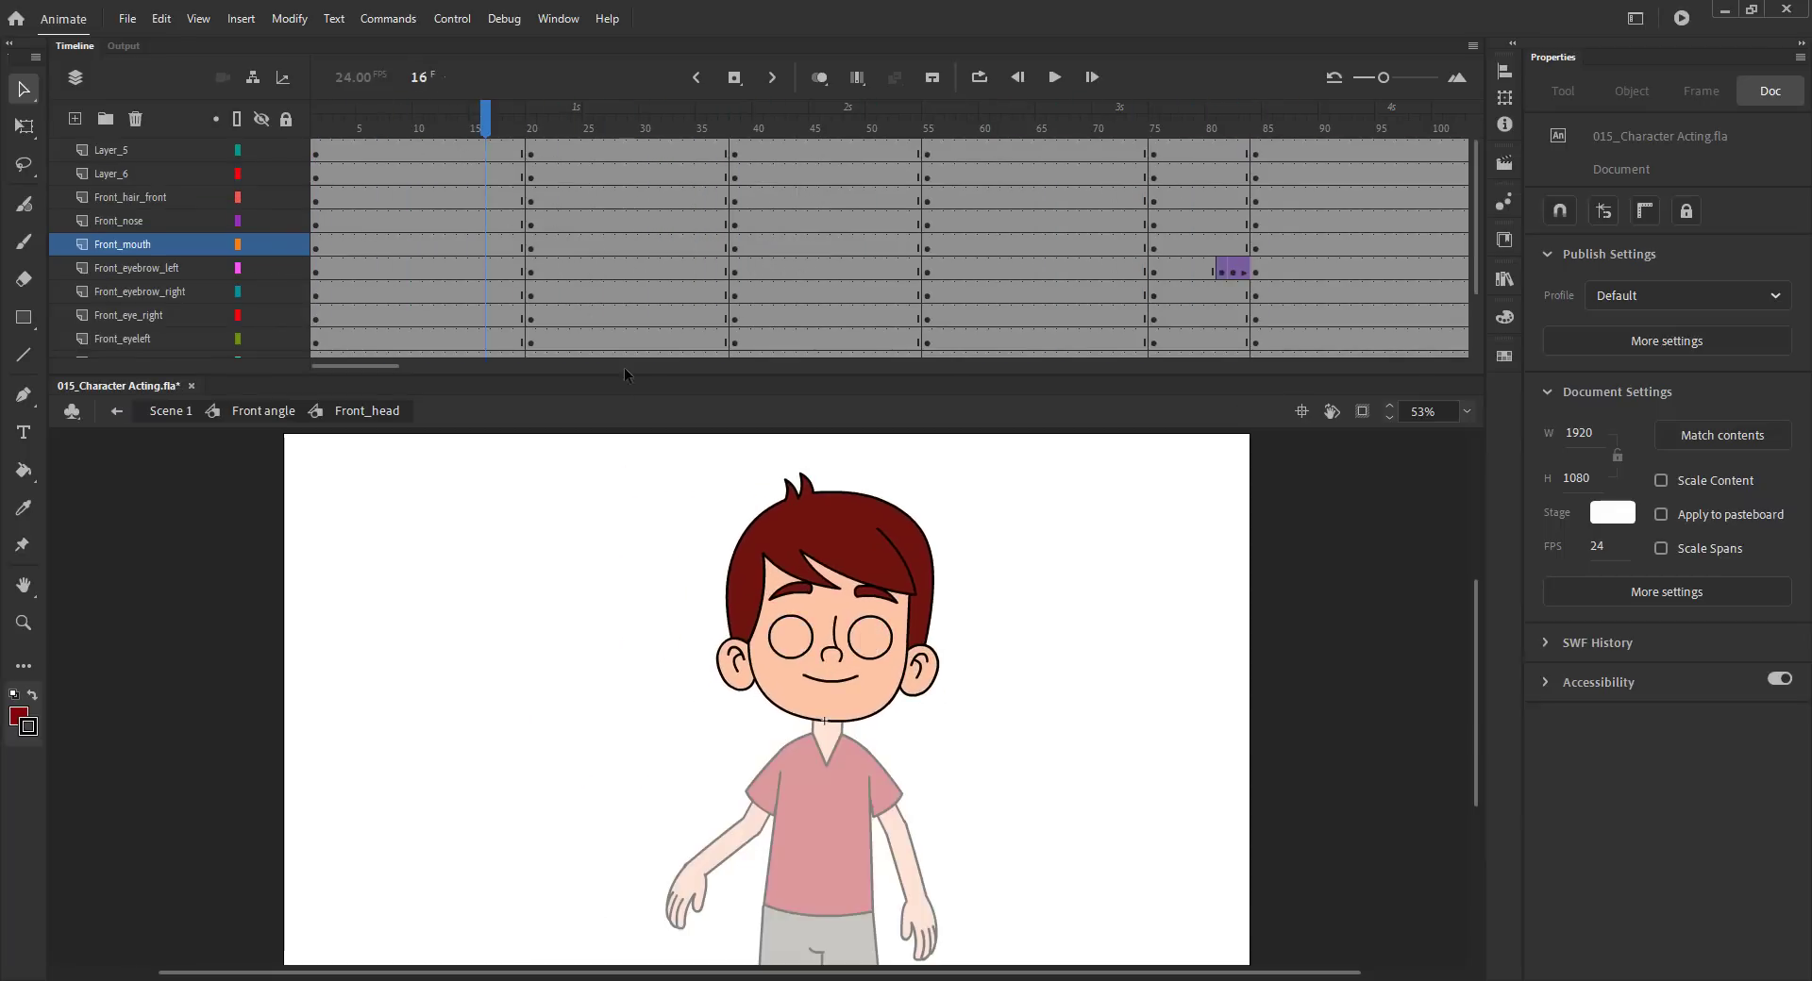
click(806, 593)
click(862, 595)
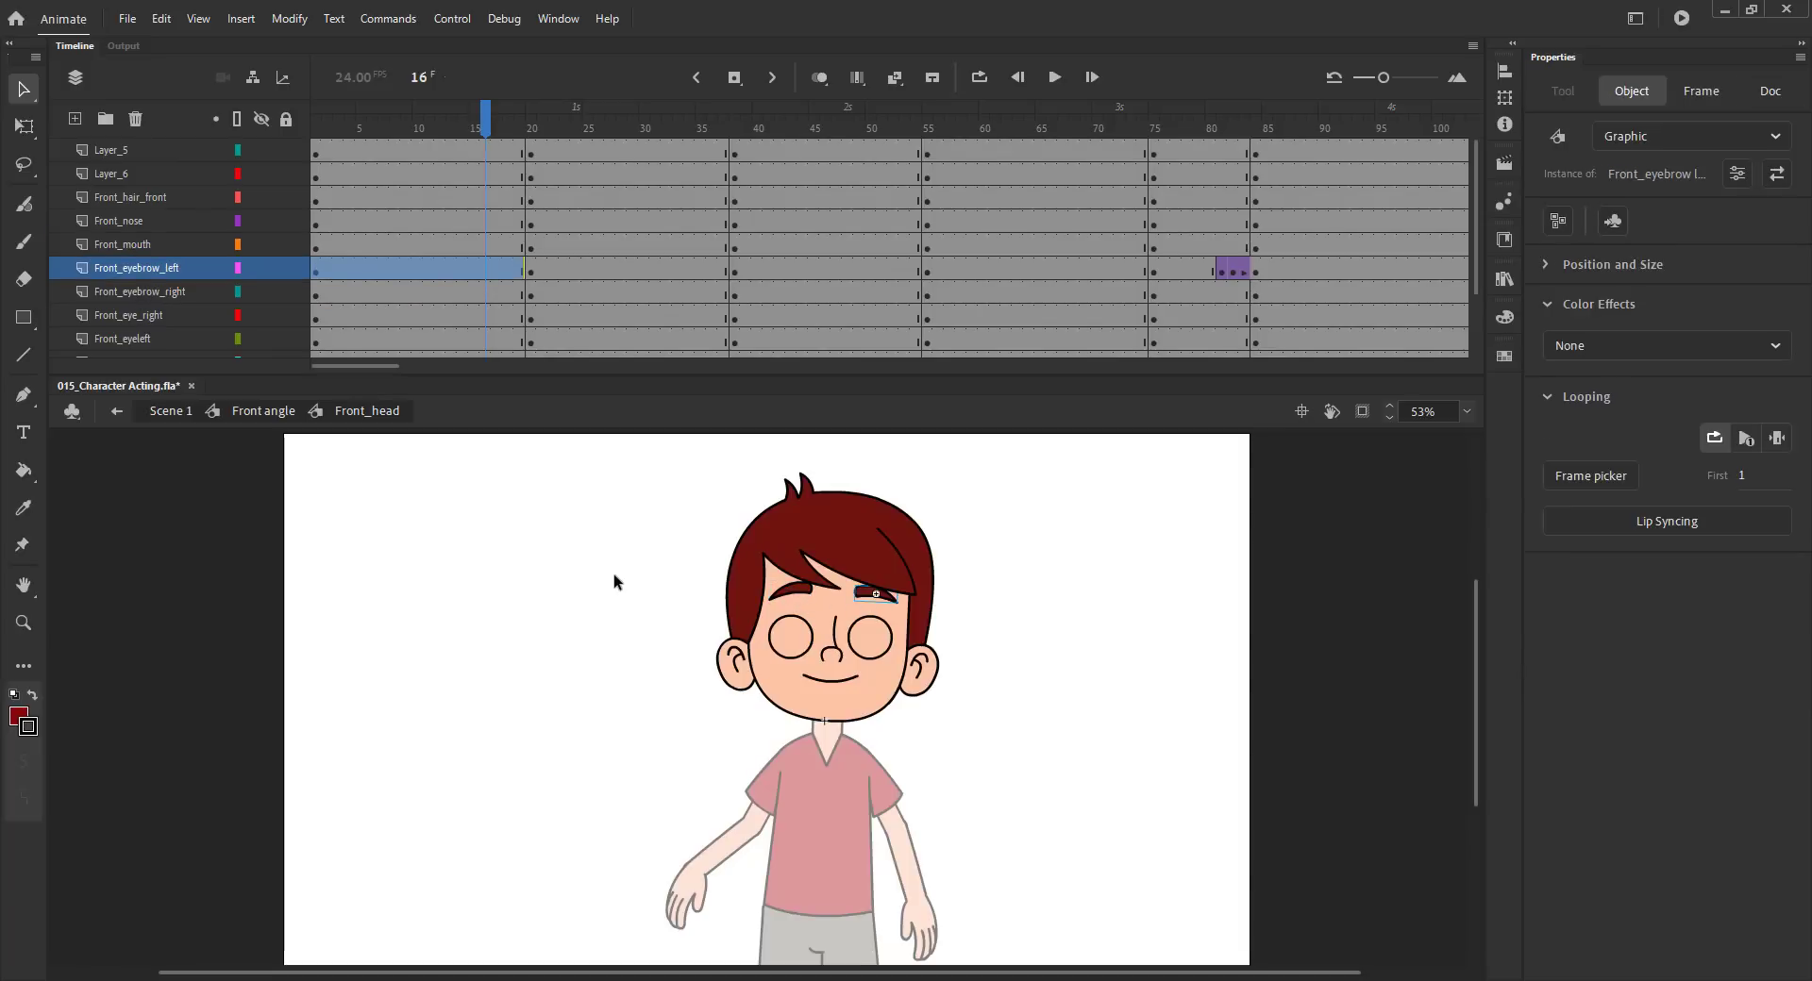
click(614, 582)
click(481, 266)
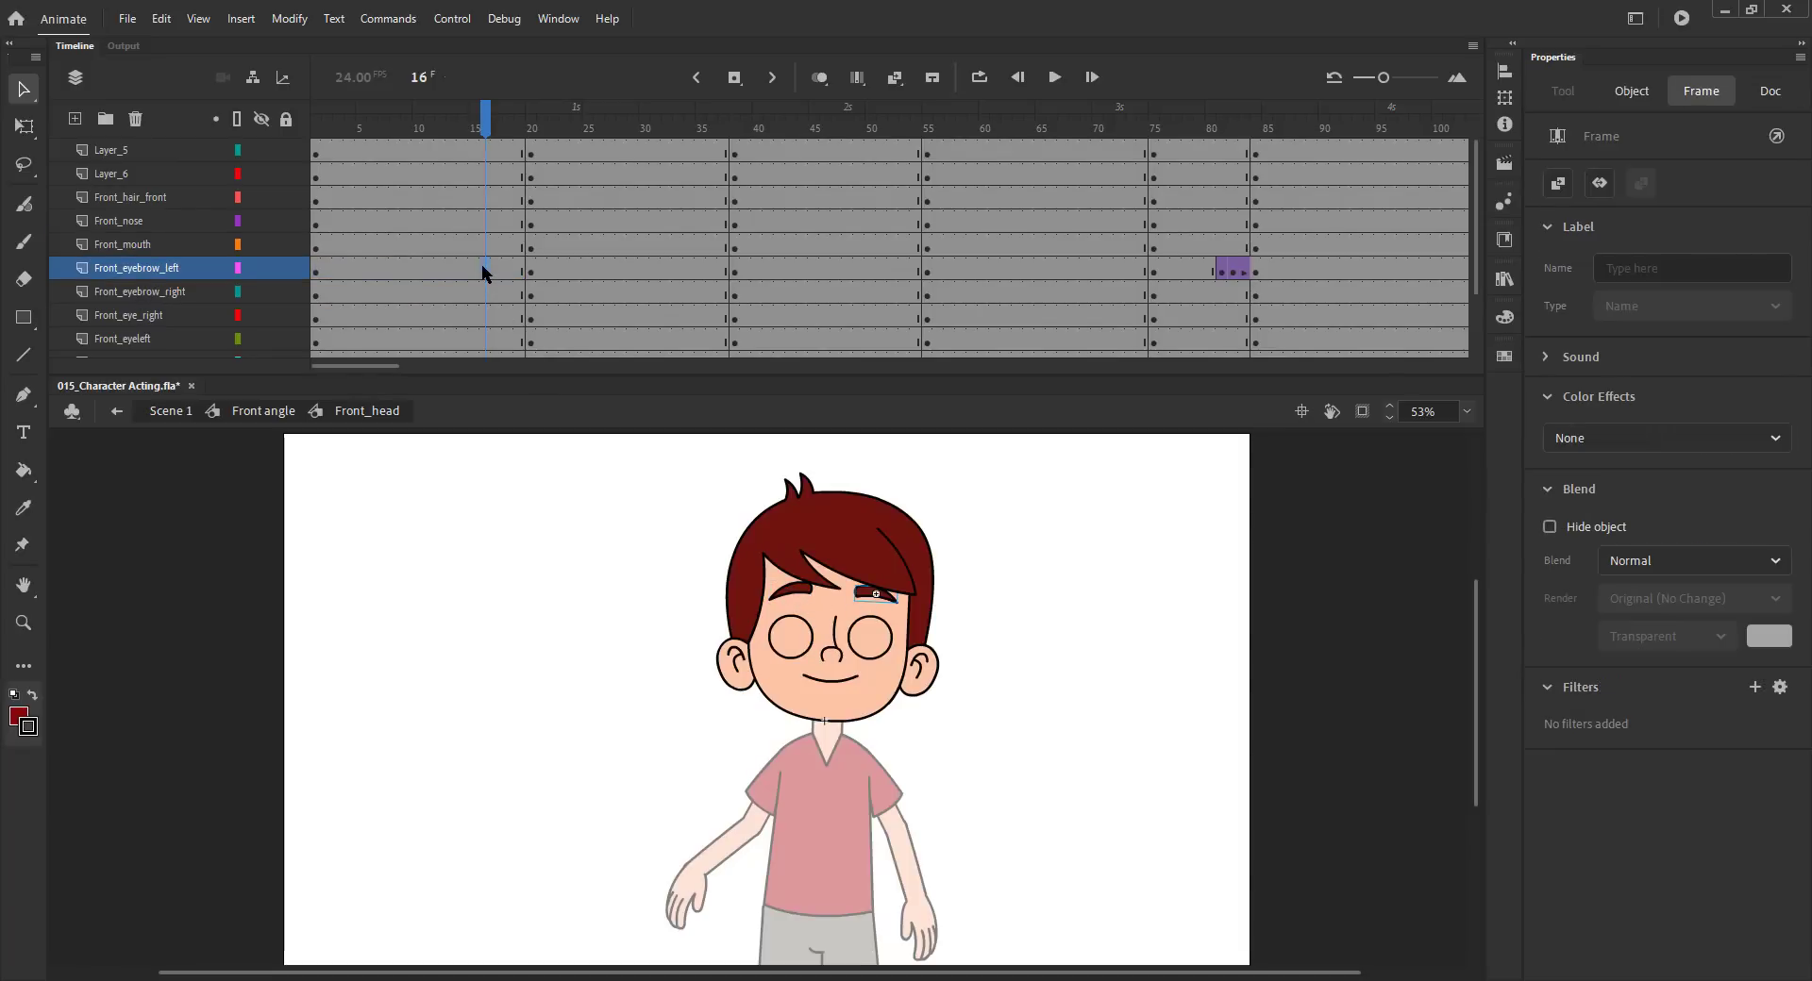
click(487, 293)
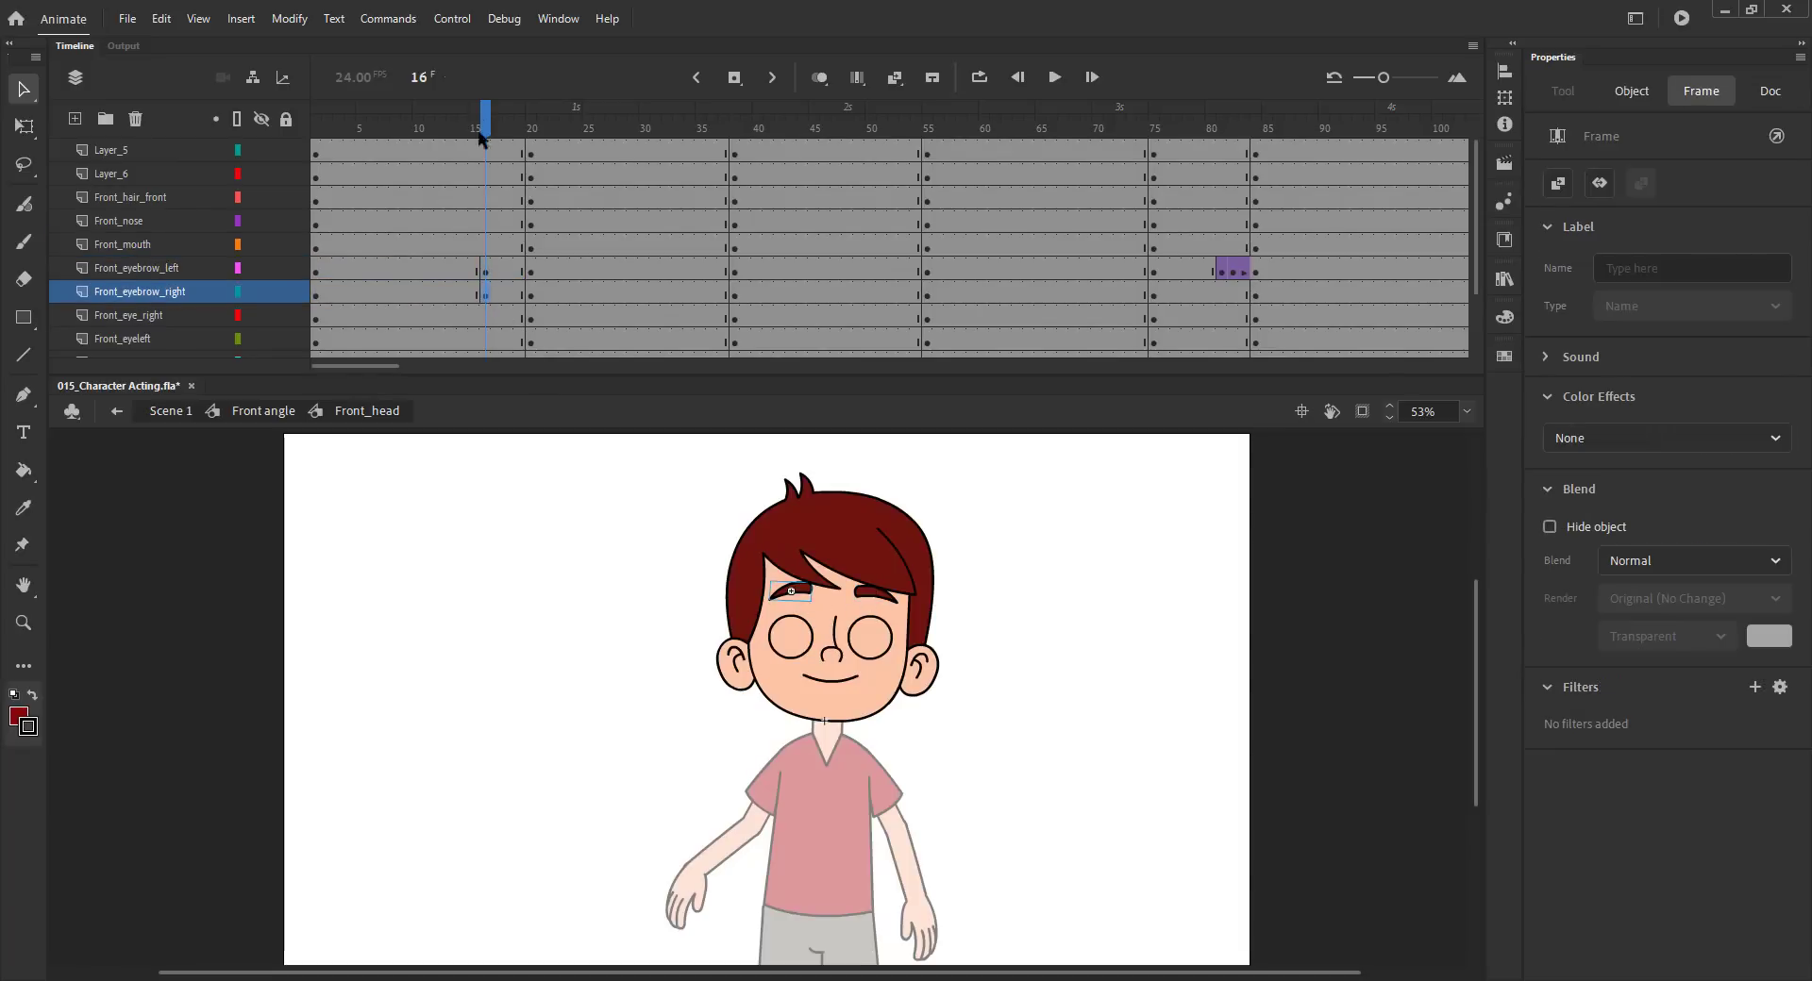
drag(485, 117, 462, 116)
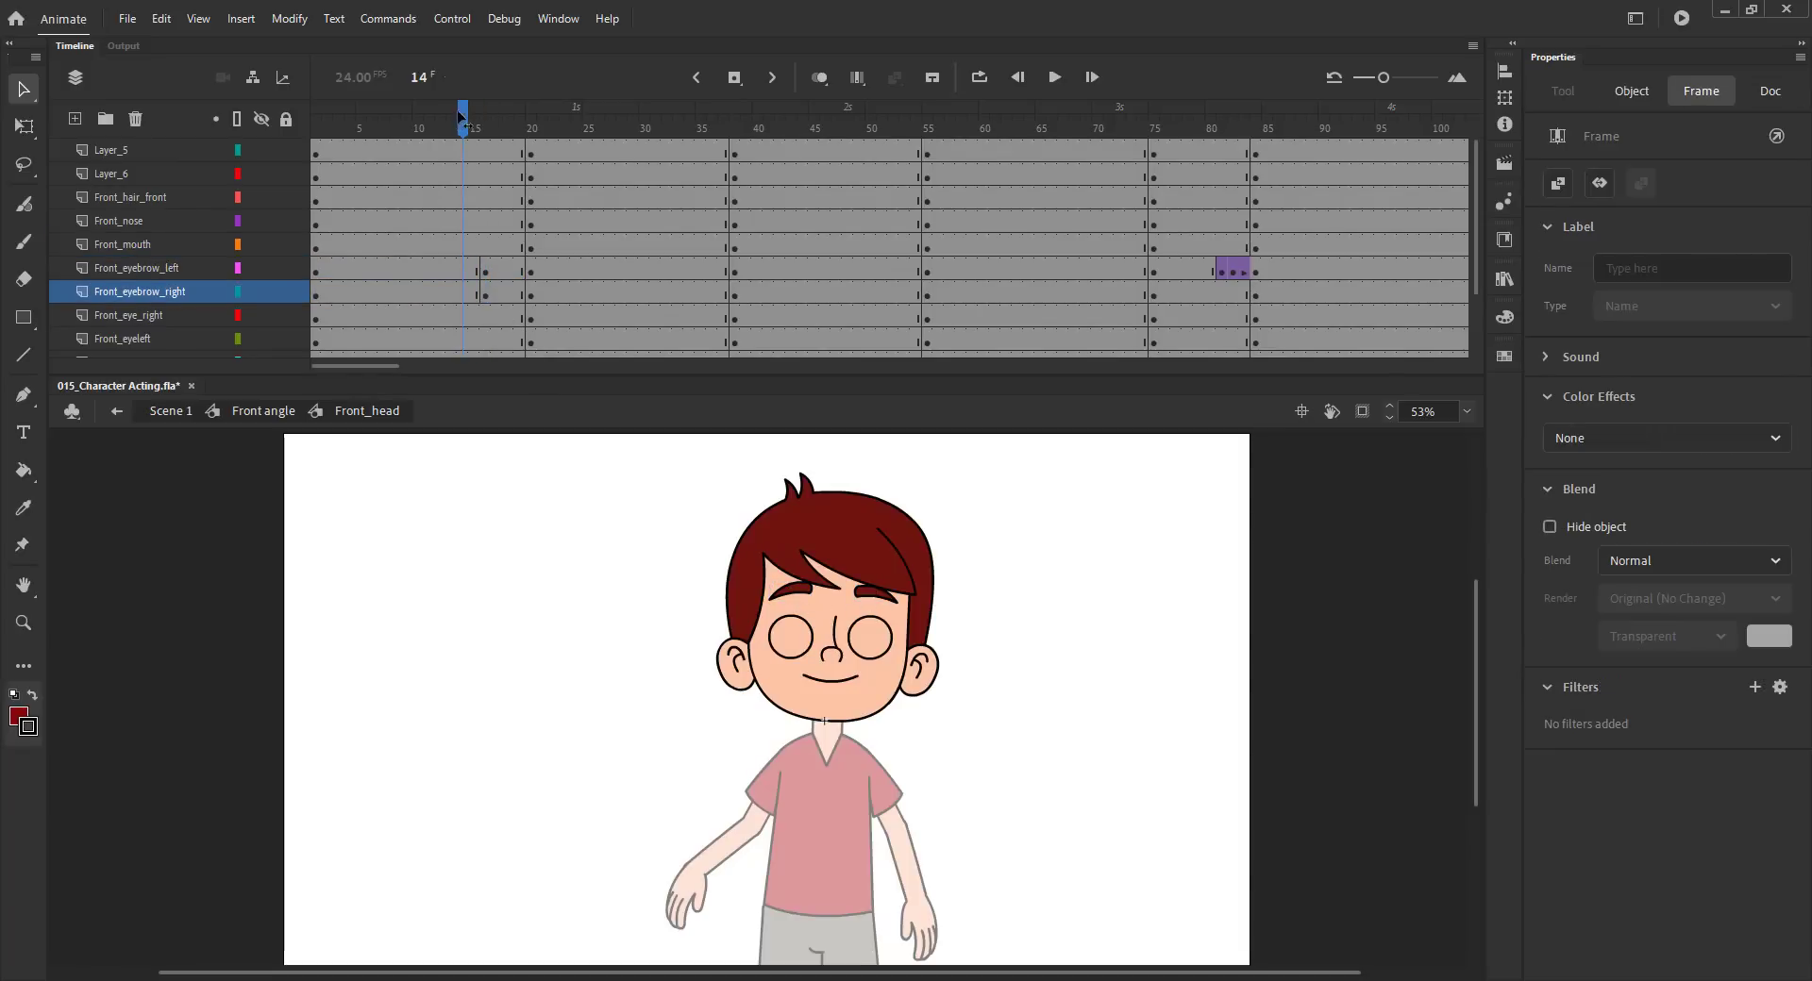
click(443, 295)
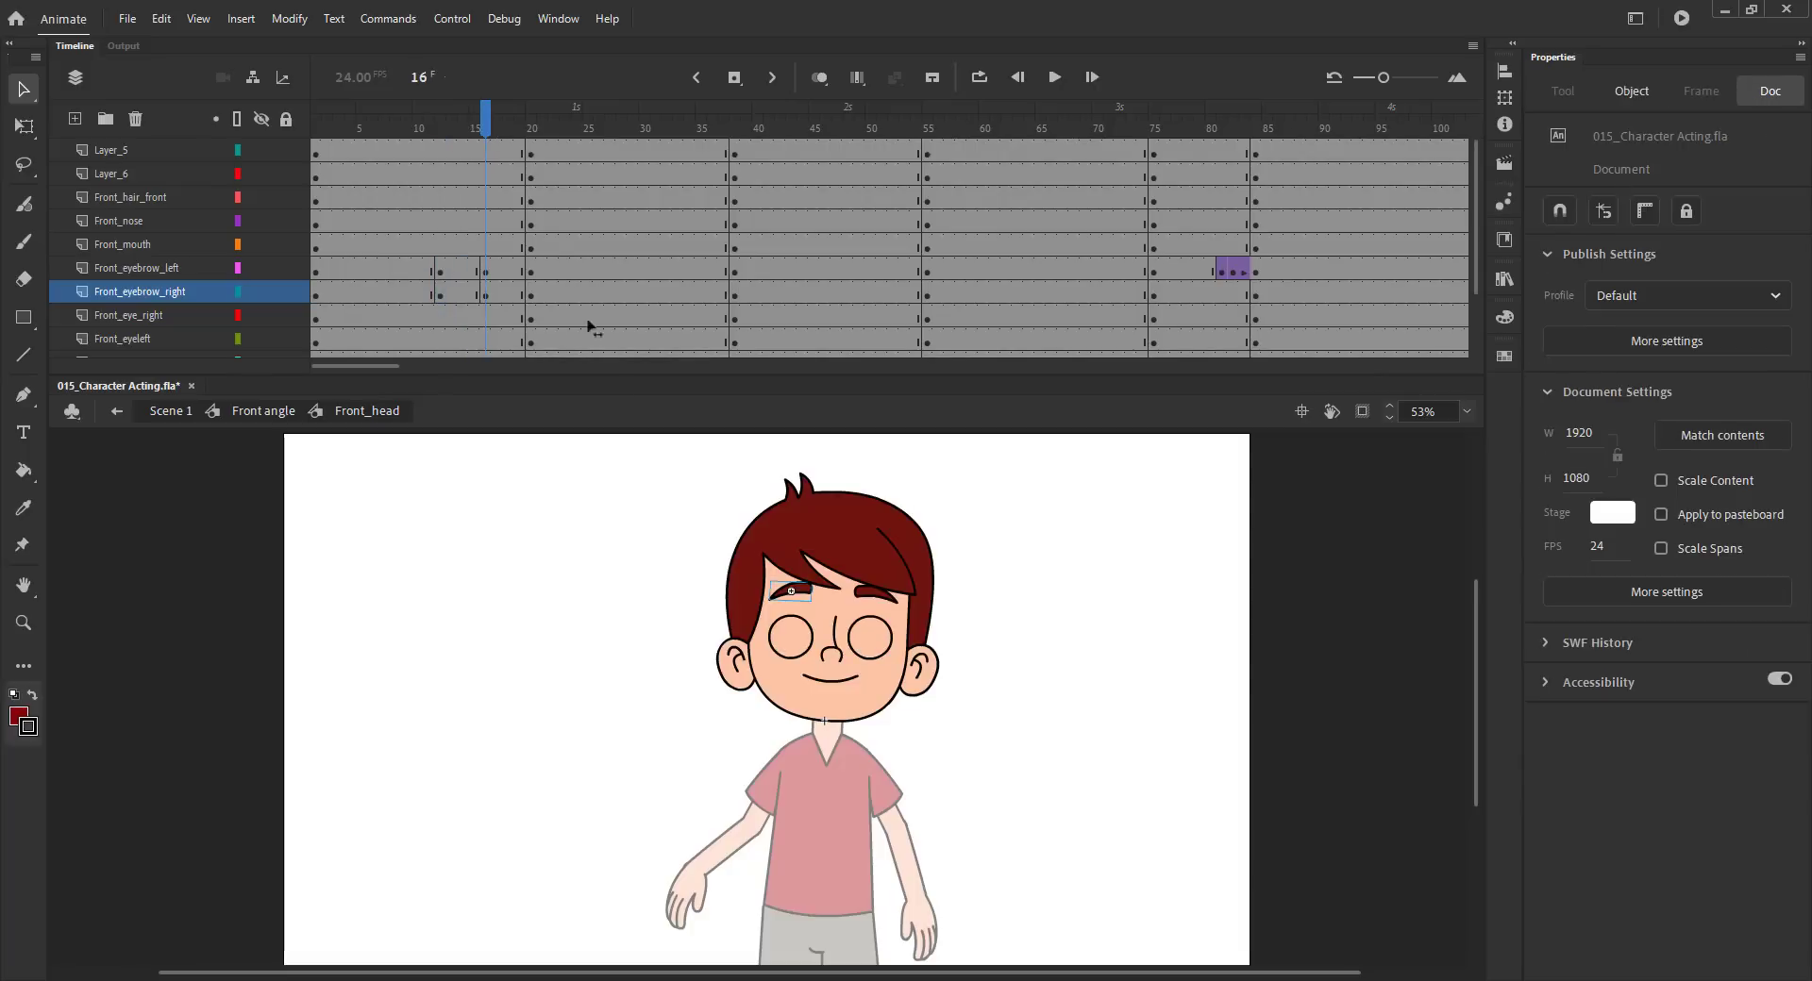
Step: At frame 16, move both eyebrows down slightly, closer to the eyes
key(z)
drag(704, 554, 964, 717)
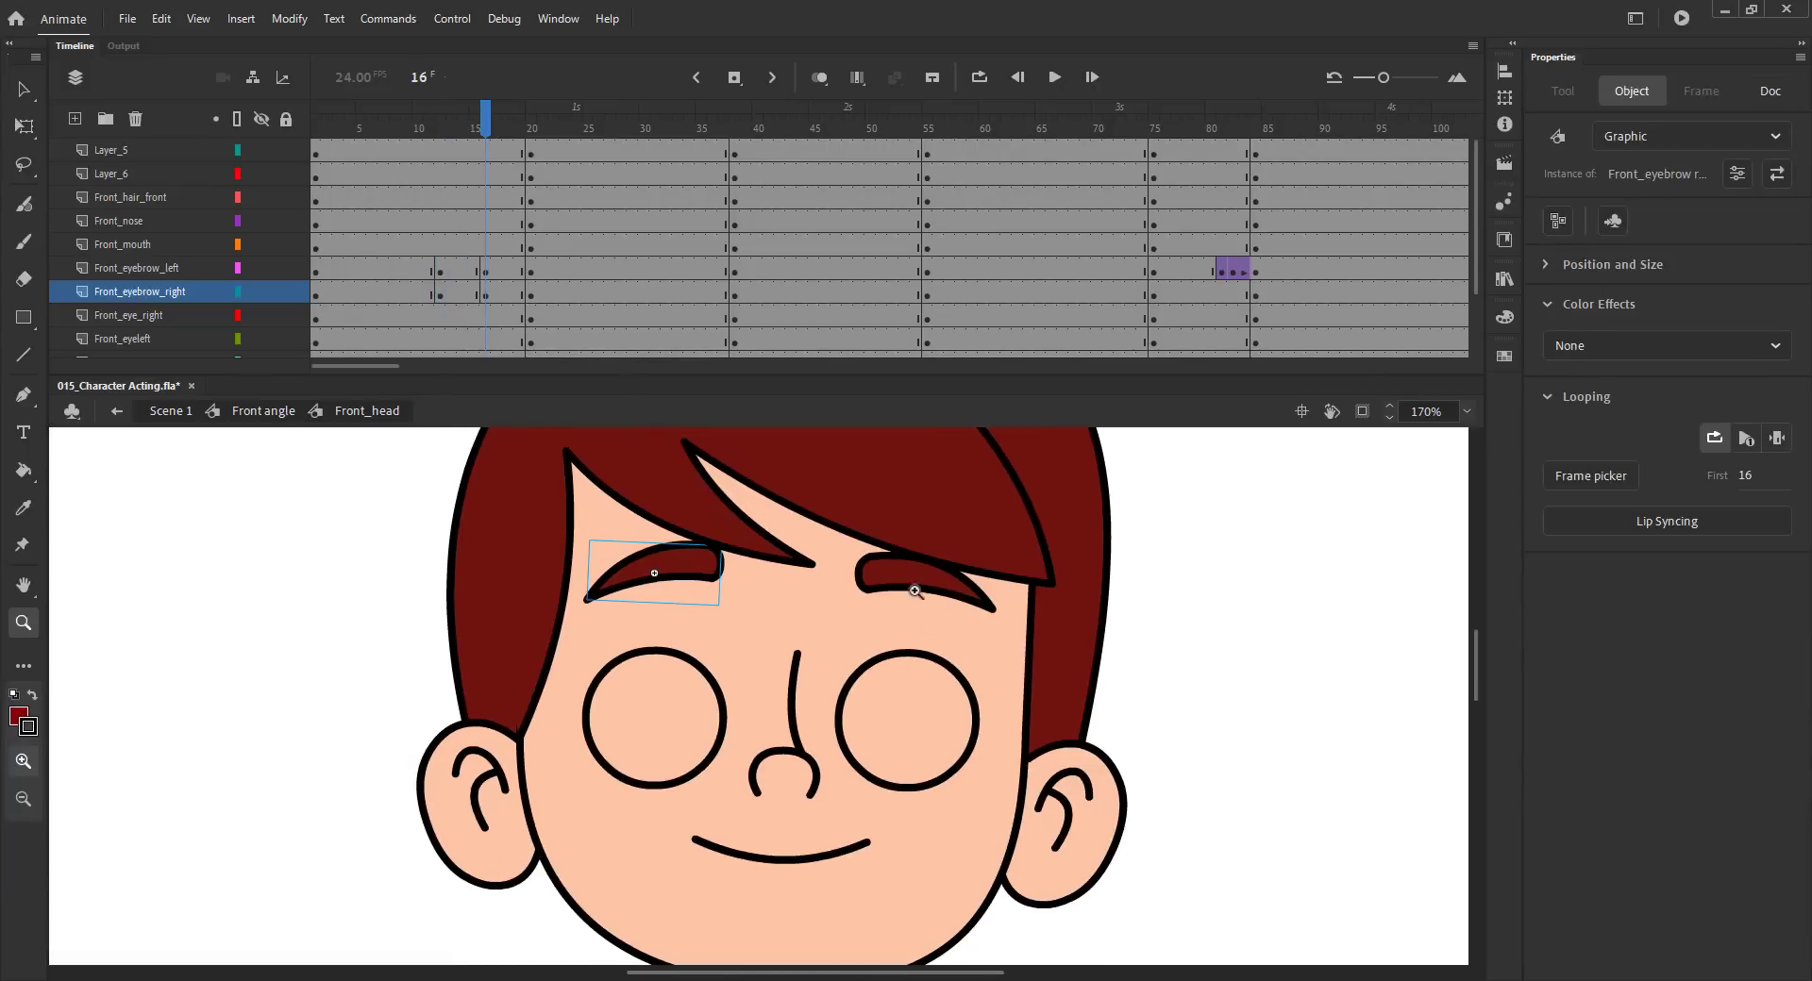
shift+click(898, 564)
key(Down)
key(Down)
key(Down)
key(Down)
key(Down)
key(Down)
key(Down)
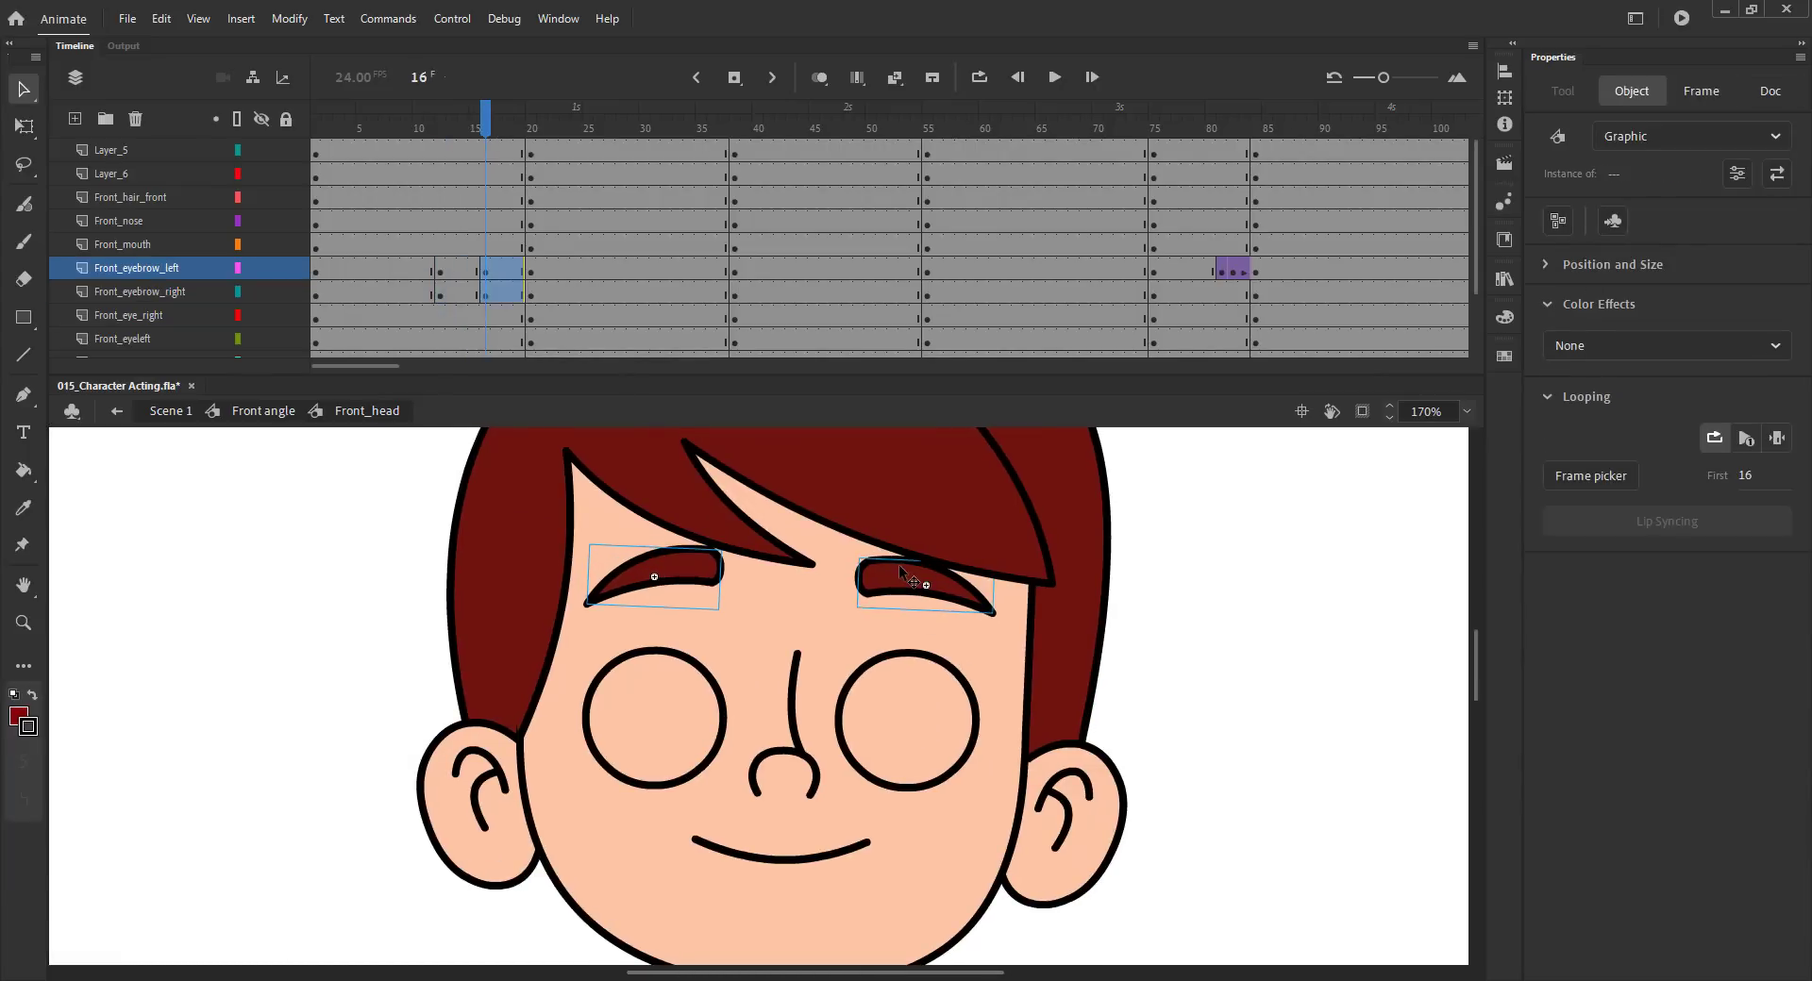
key(Down)
key(Down)
key(Down)
key(Down)
key(Down)
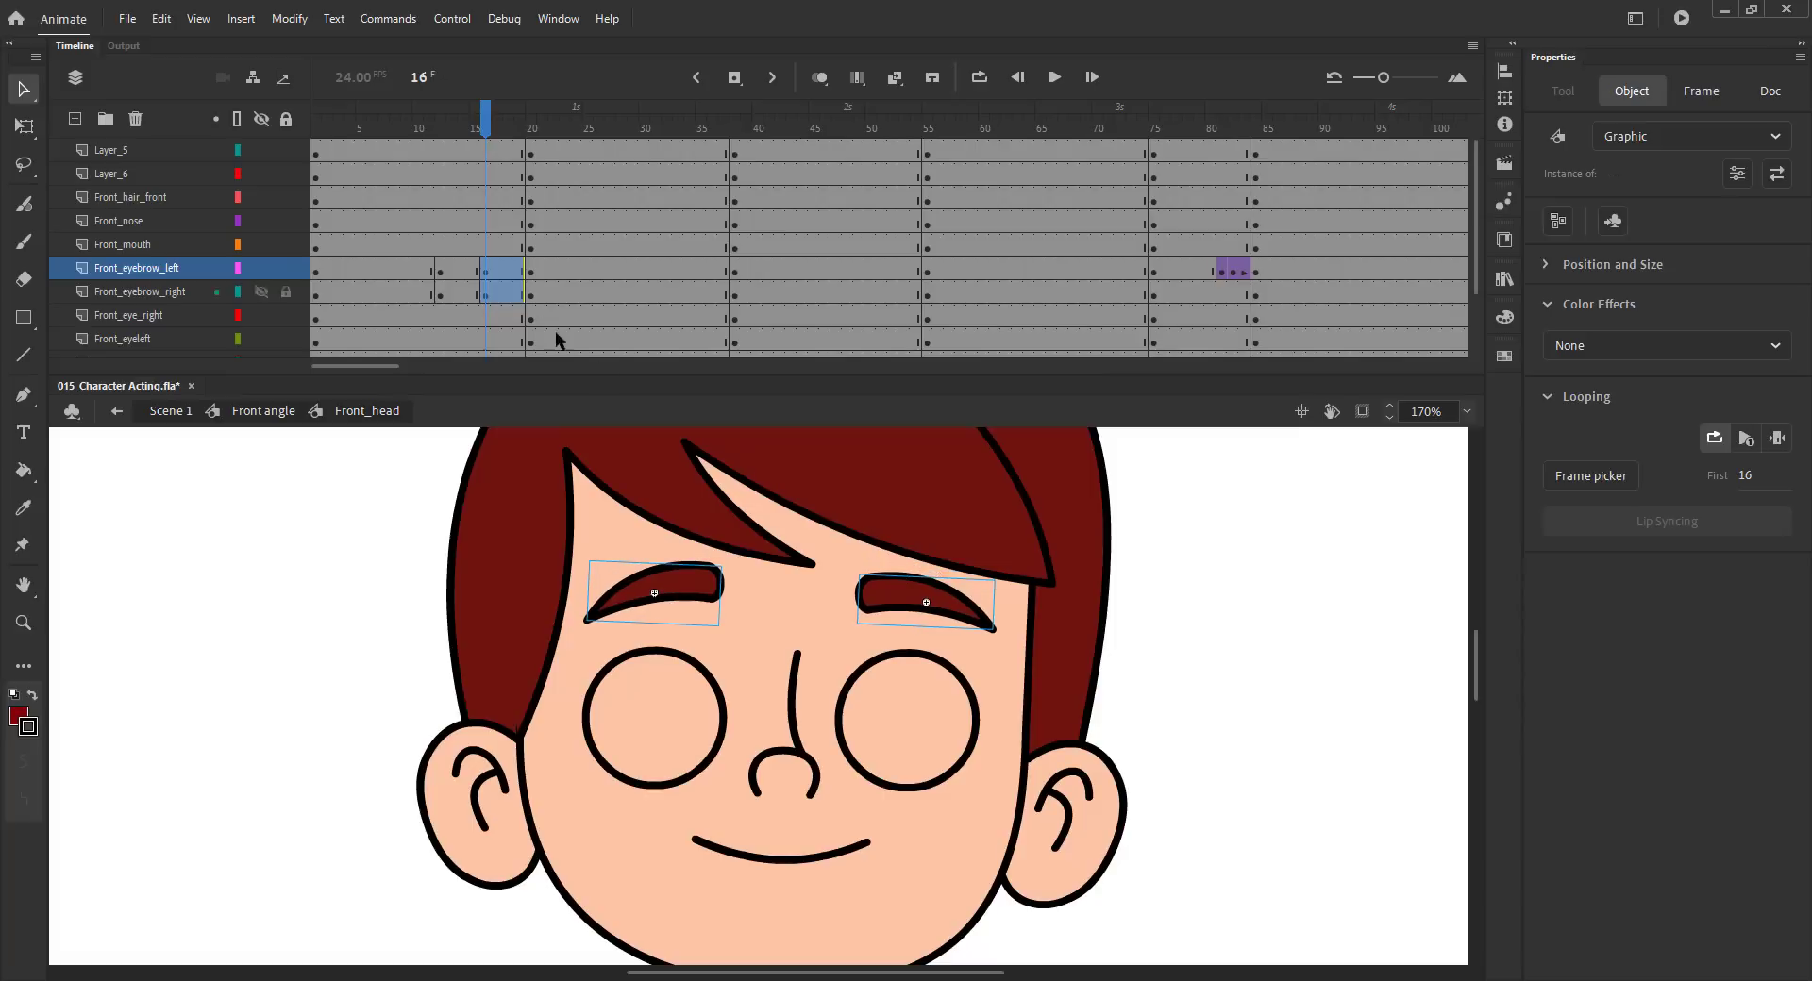
Step: Apply classic tweens to both eyebrow layers between frames 12 and 20 and add in-between keyframes along them
drag(459, 267, 497, 292)
click(895, 77)
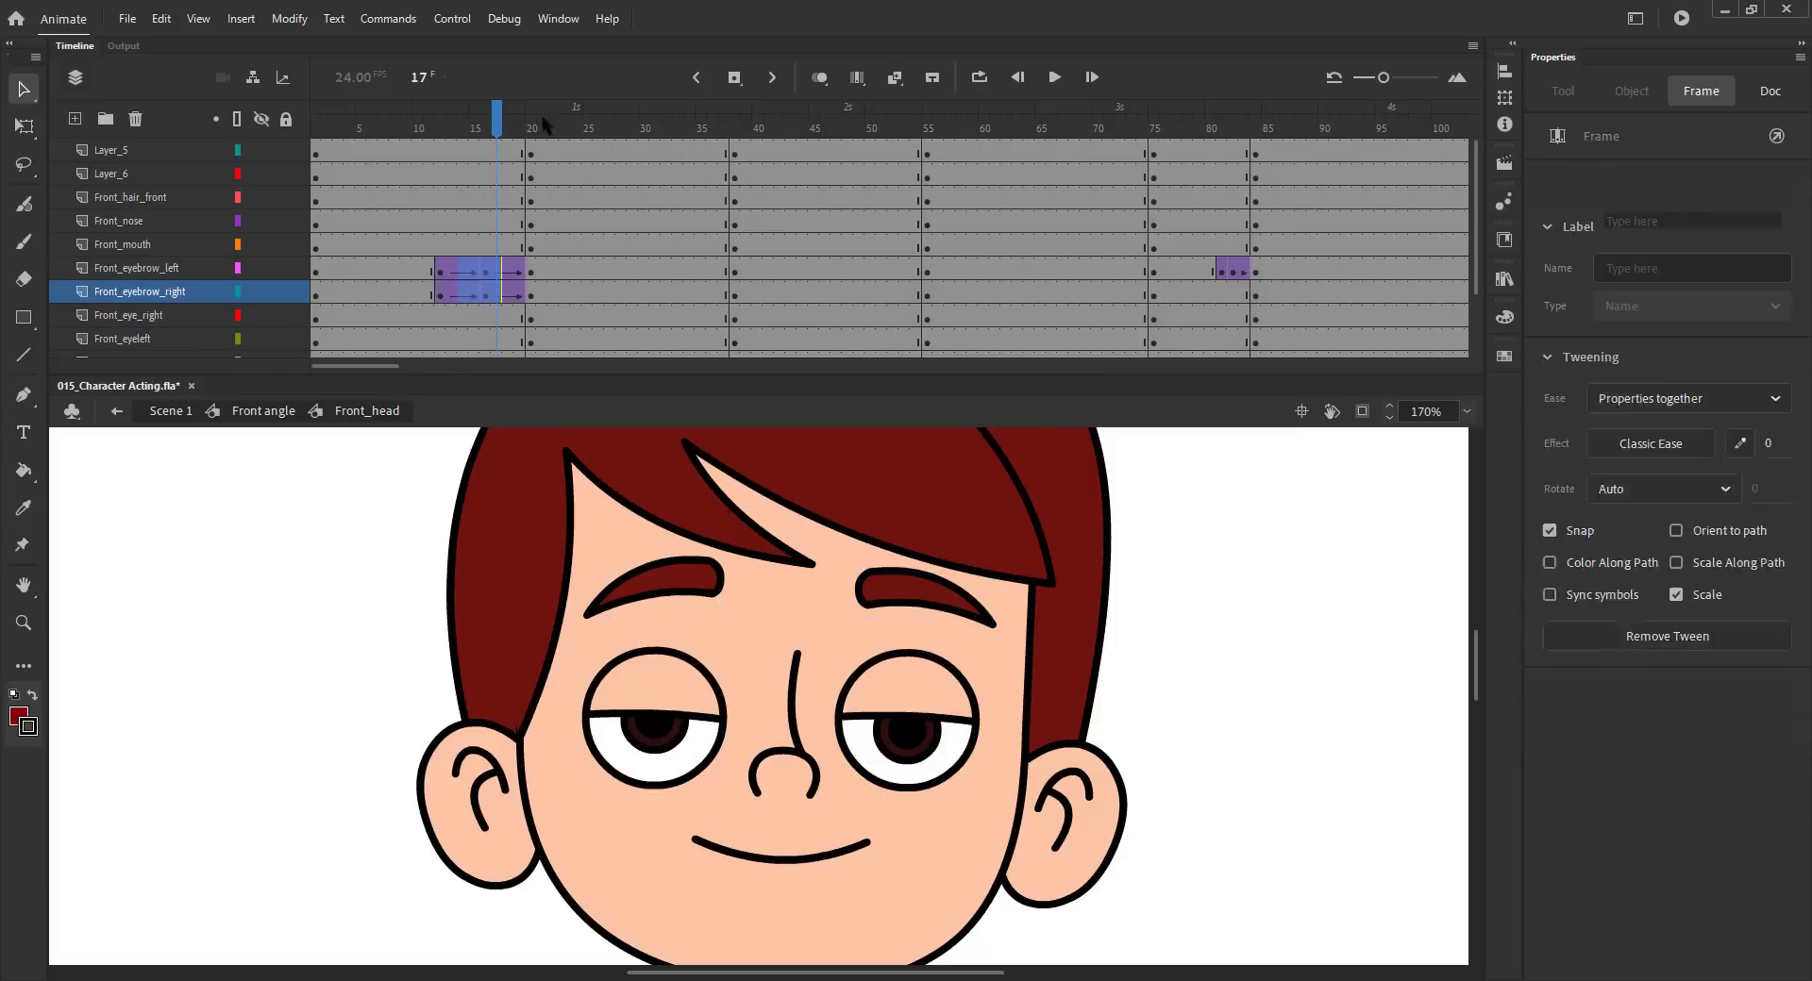
drag(540, 123, 470, 131)
key(ctrl+s)
click(475, 274)
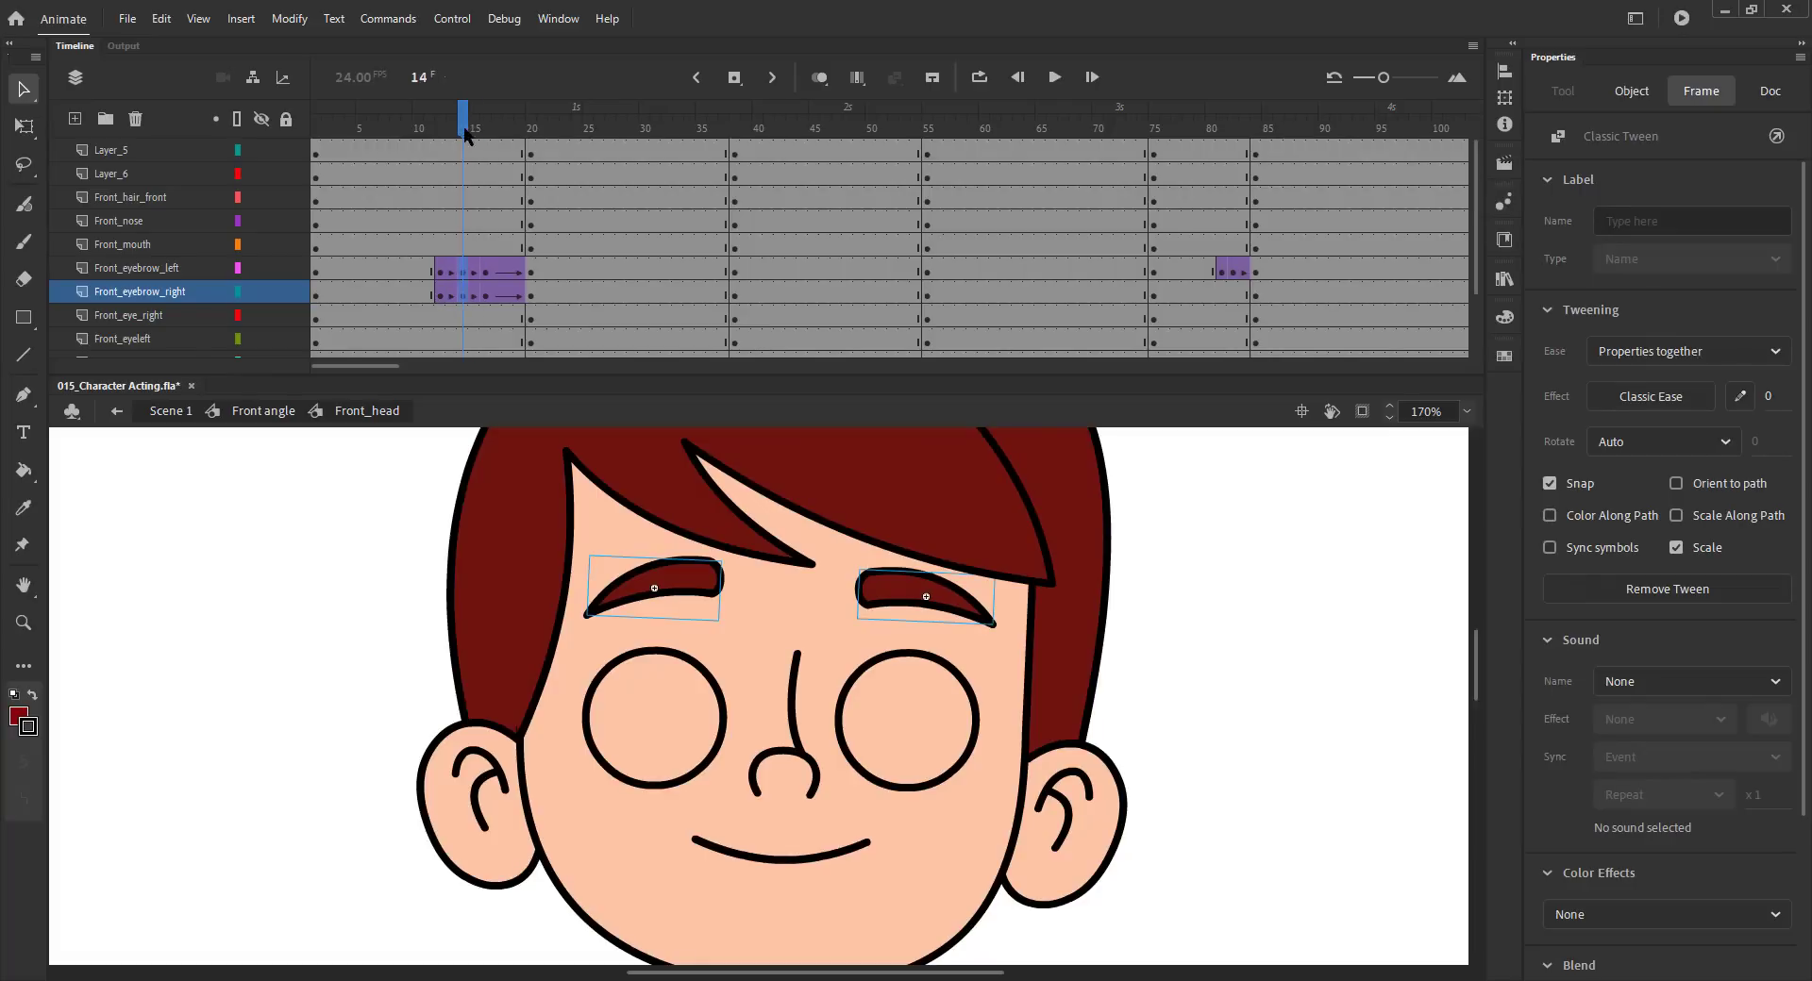
drag(466, 135, 517, 274)
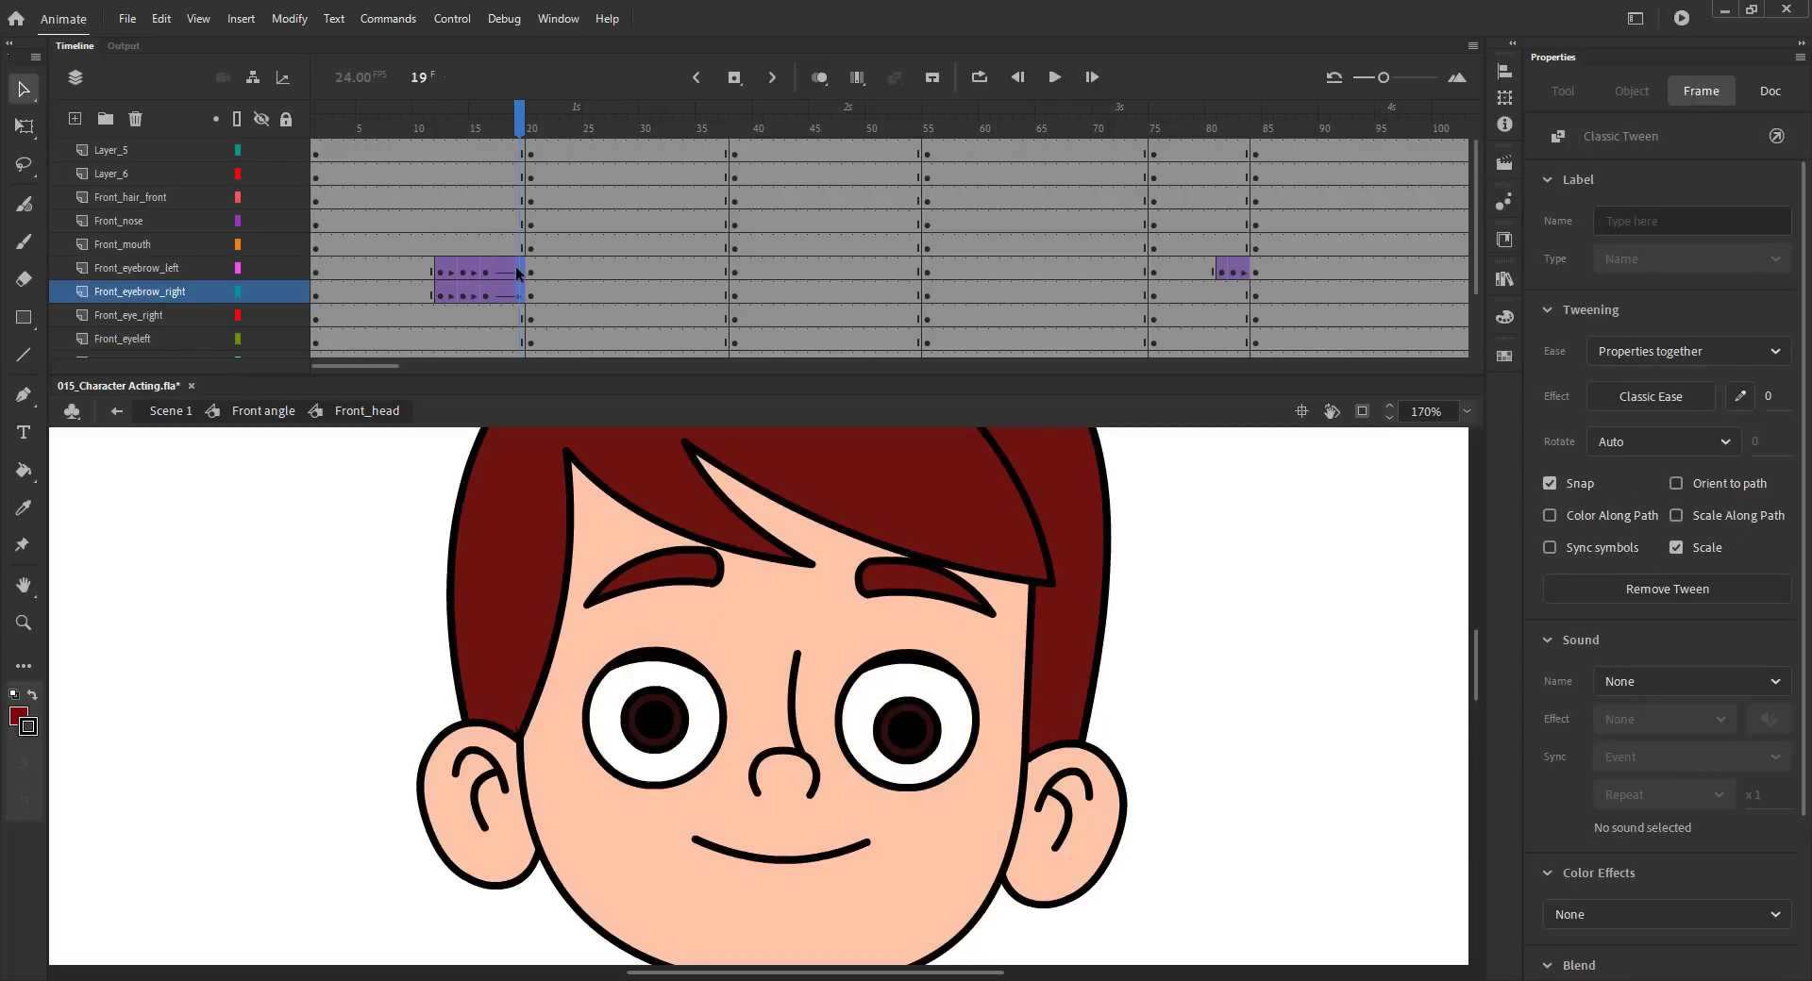
Step: Save the document, fit the stage in view and return to the Front angle symbol at frame 38
drag(490, 212, 734, 198)
key(ctrl+s)
key(ctrl+2)
click(264, 411)
click(385, 469)
key(ctrl+s)
click(457, 582)
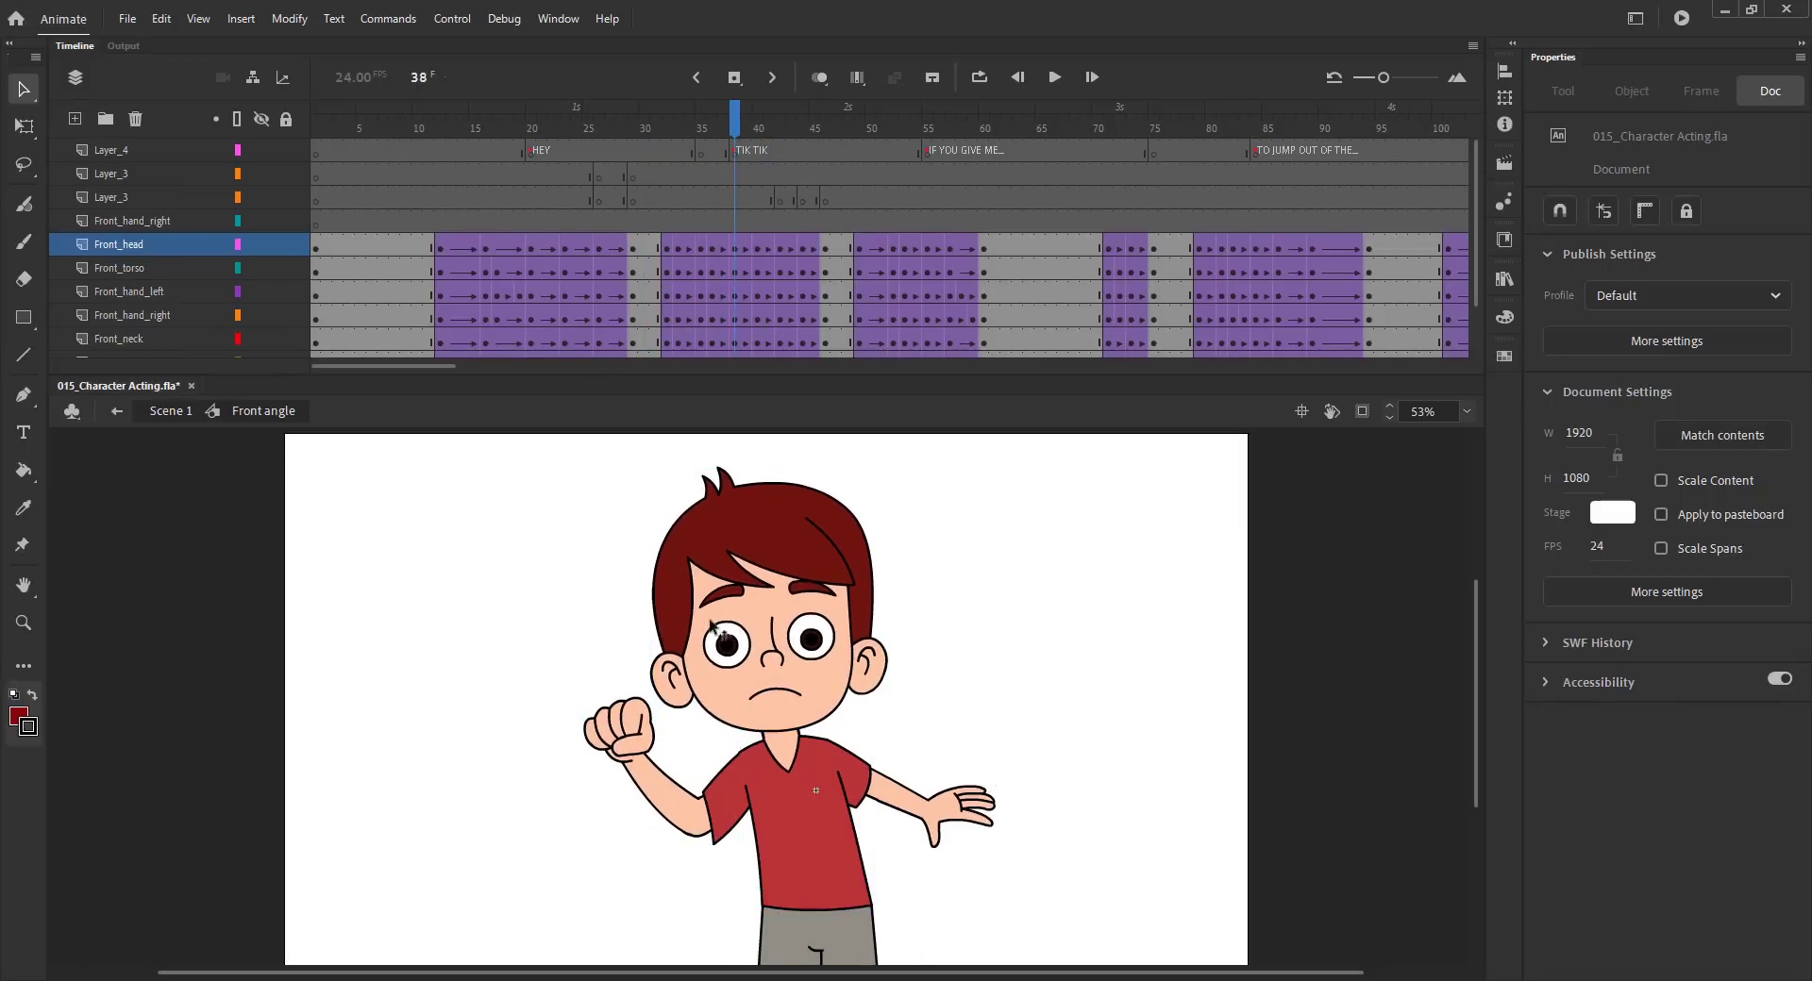
Step: Open the Front_head symbol and add keyframes at frame 33 on both eyebrow layers
double_click(713, 624)
click(533, 554)
key(ctrl+s)
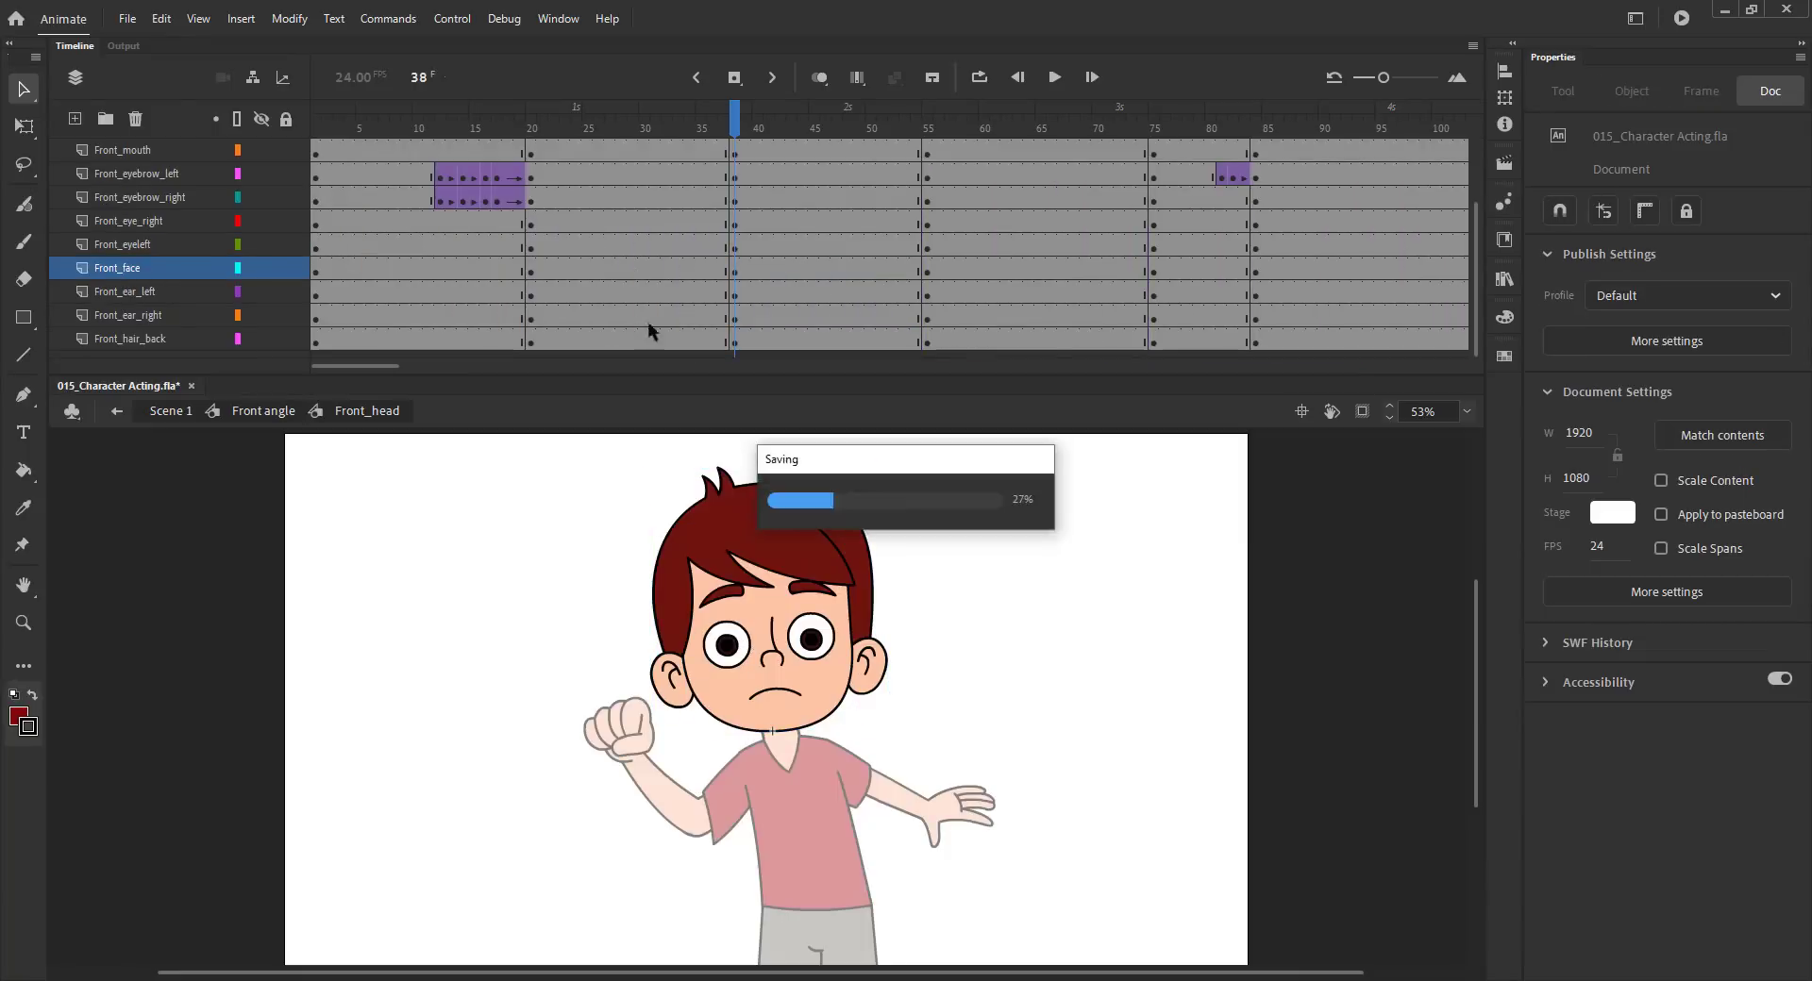
click(732, 593)
click(807, 587)
key(ctrl+s)
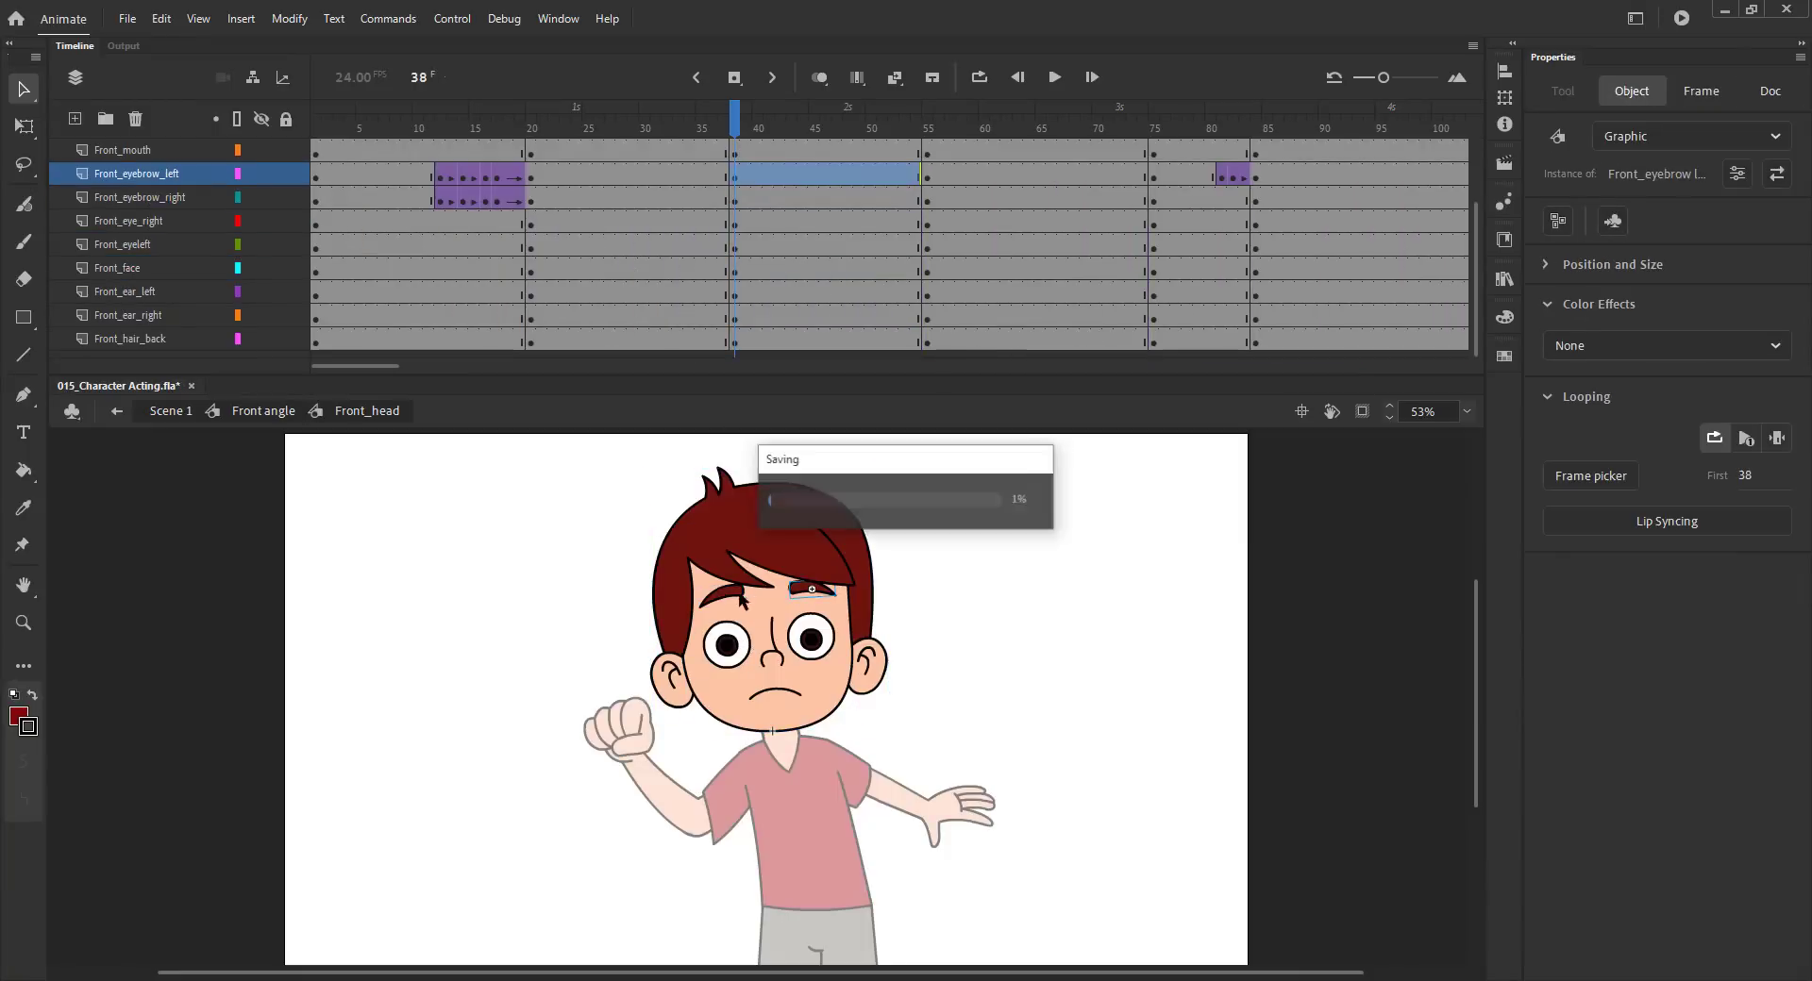
click(732, 593)
click(626, 582)
drag(701, 180, 676, 198)
drag(717, 119, 734, 121)
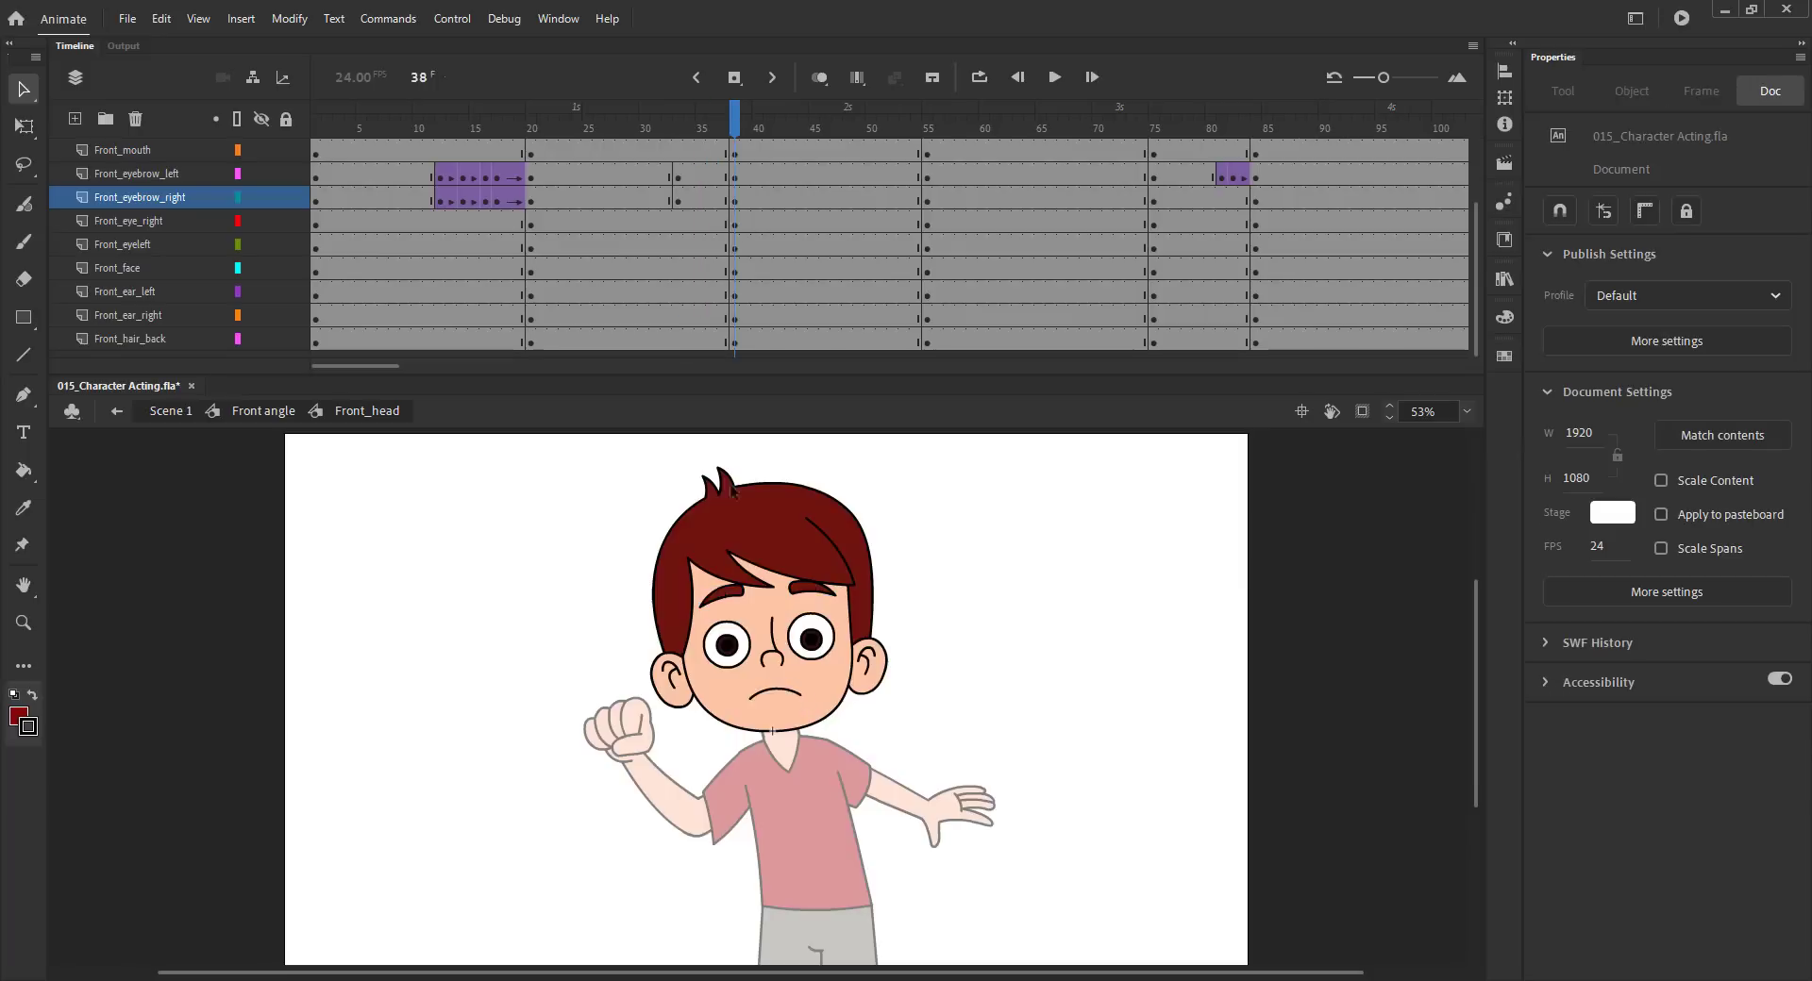
Step: Lower both eyebrows at frame 38 and classic-tween them from frame 33, with in-between keyframes
click(732, 593)
shift+click(805, 588)
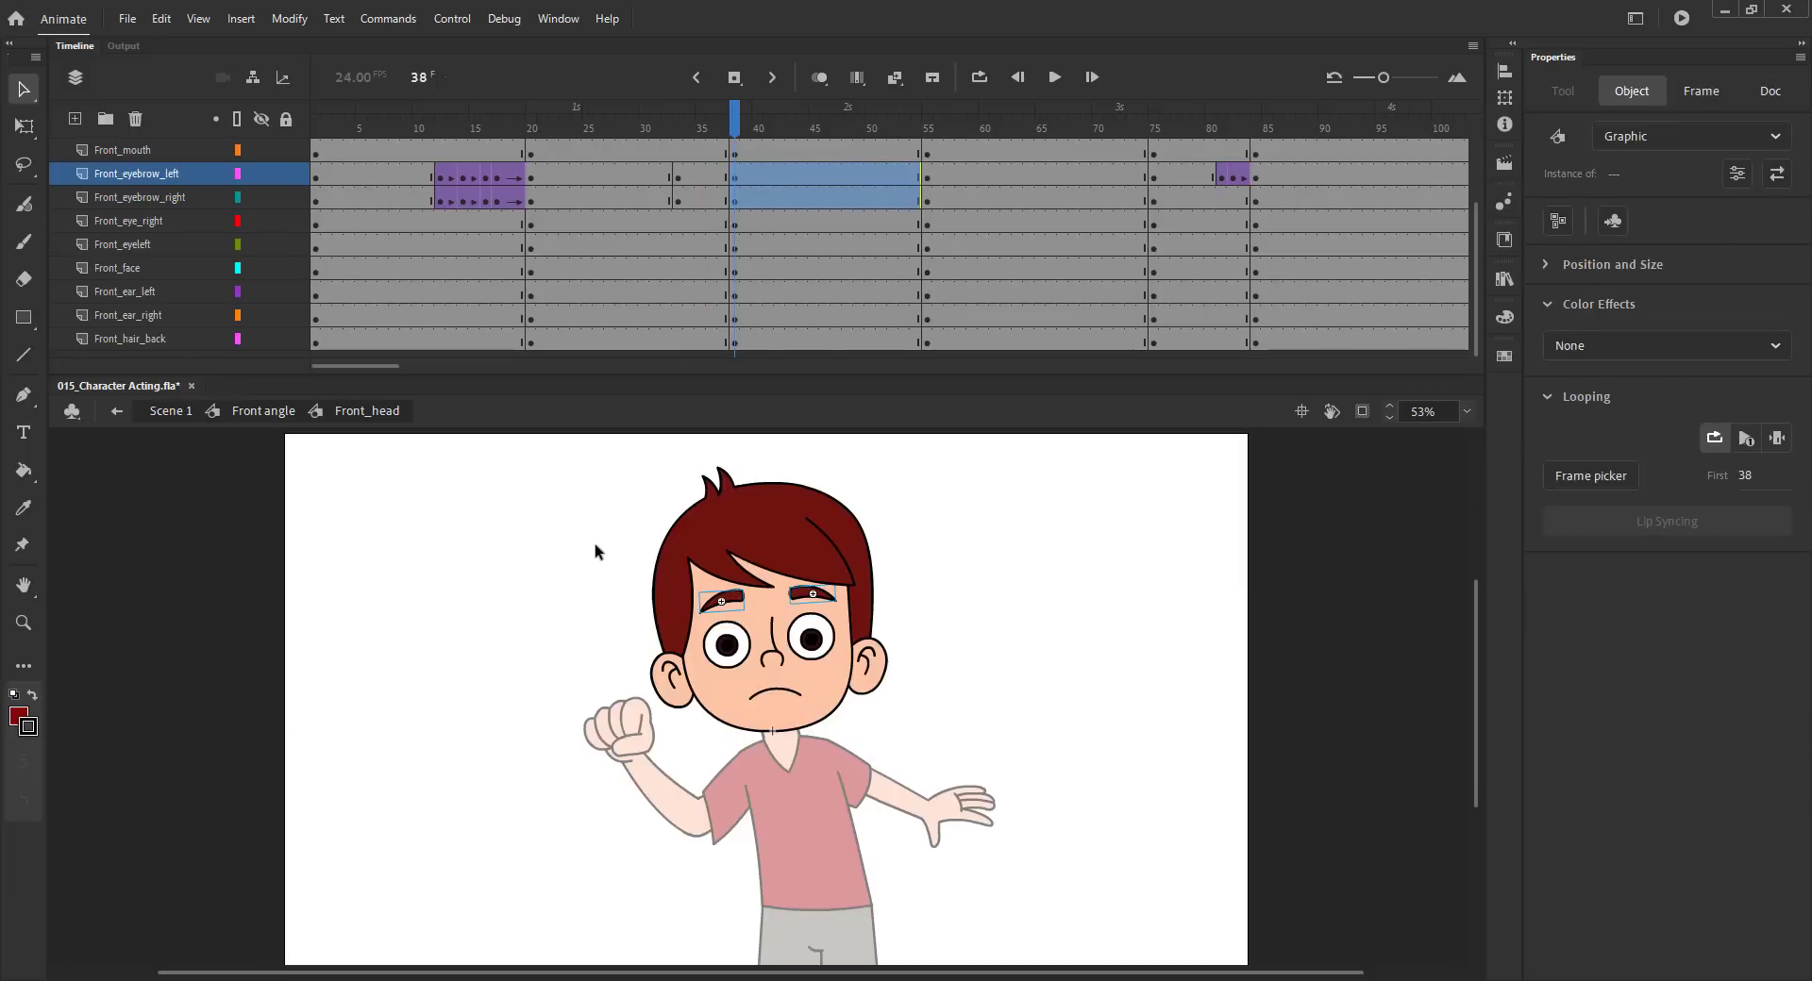
drag(701, 175, 701, 198)
drag(672, 127, 692, 132)
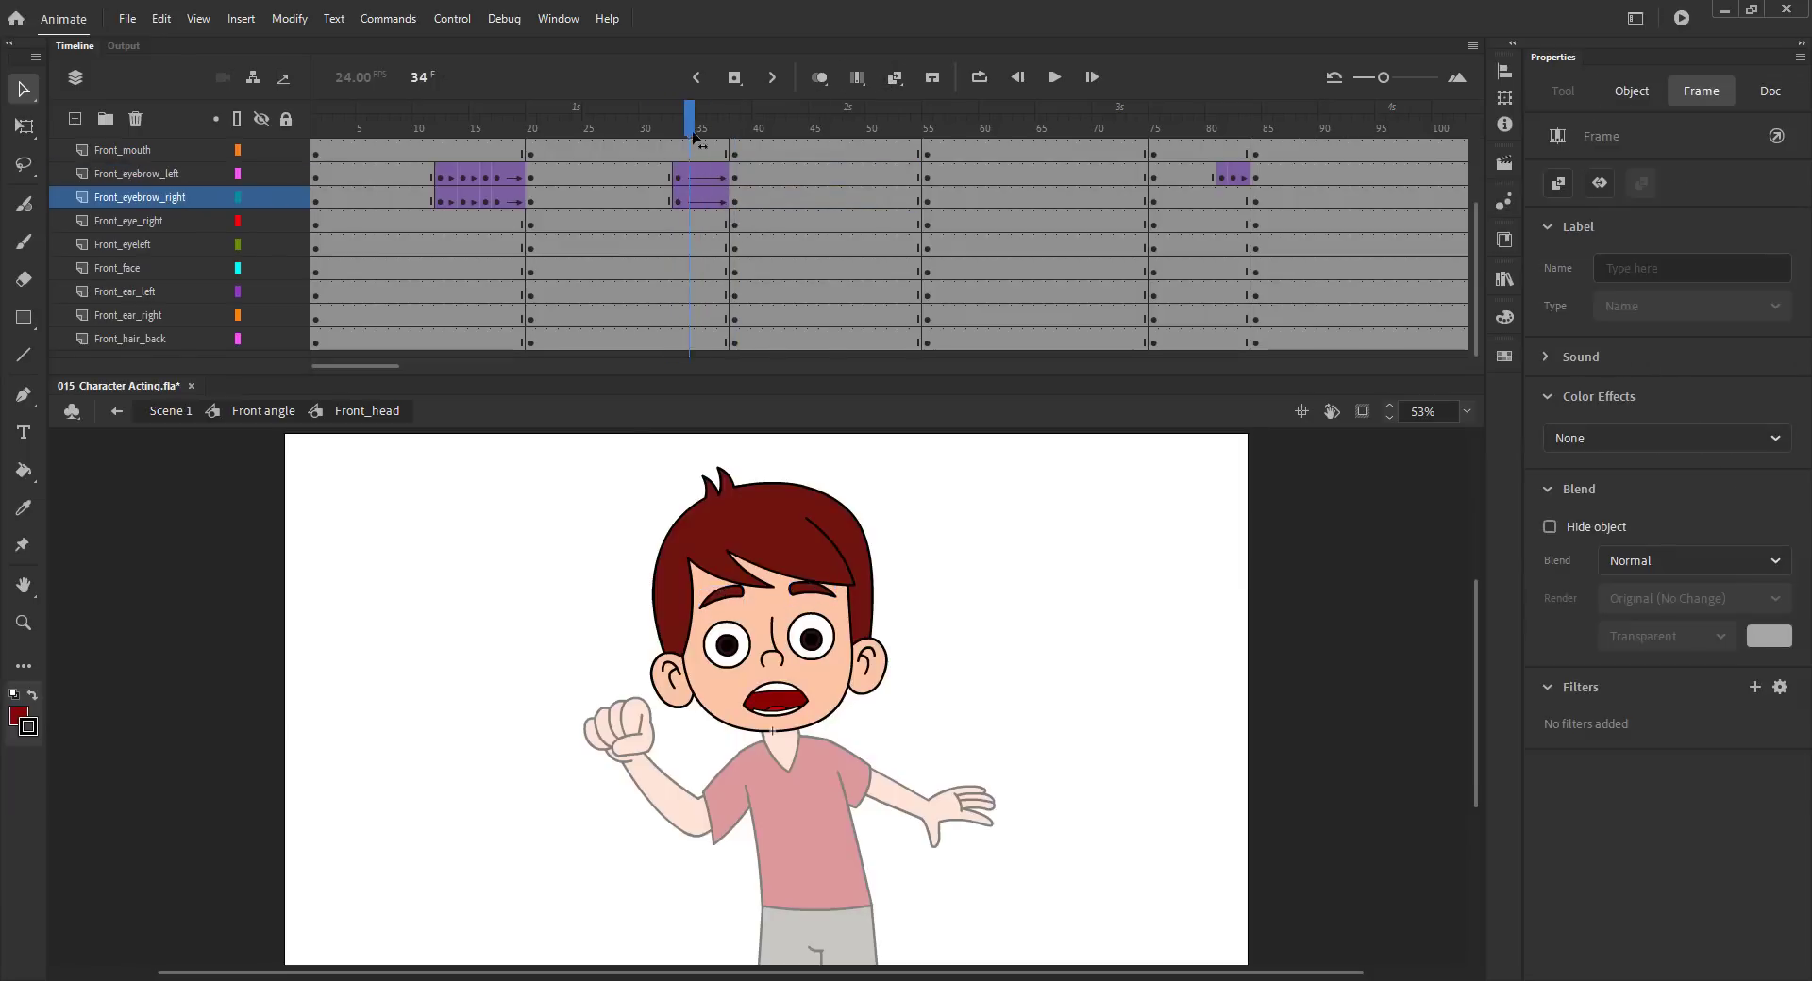
click(722, 179)
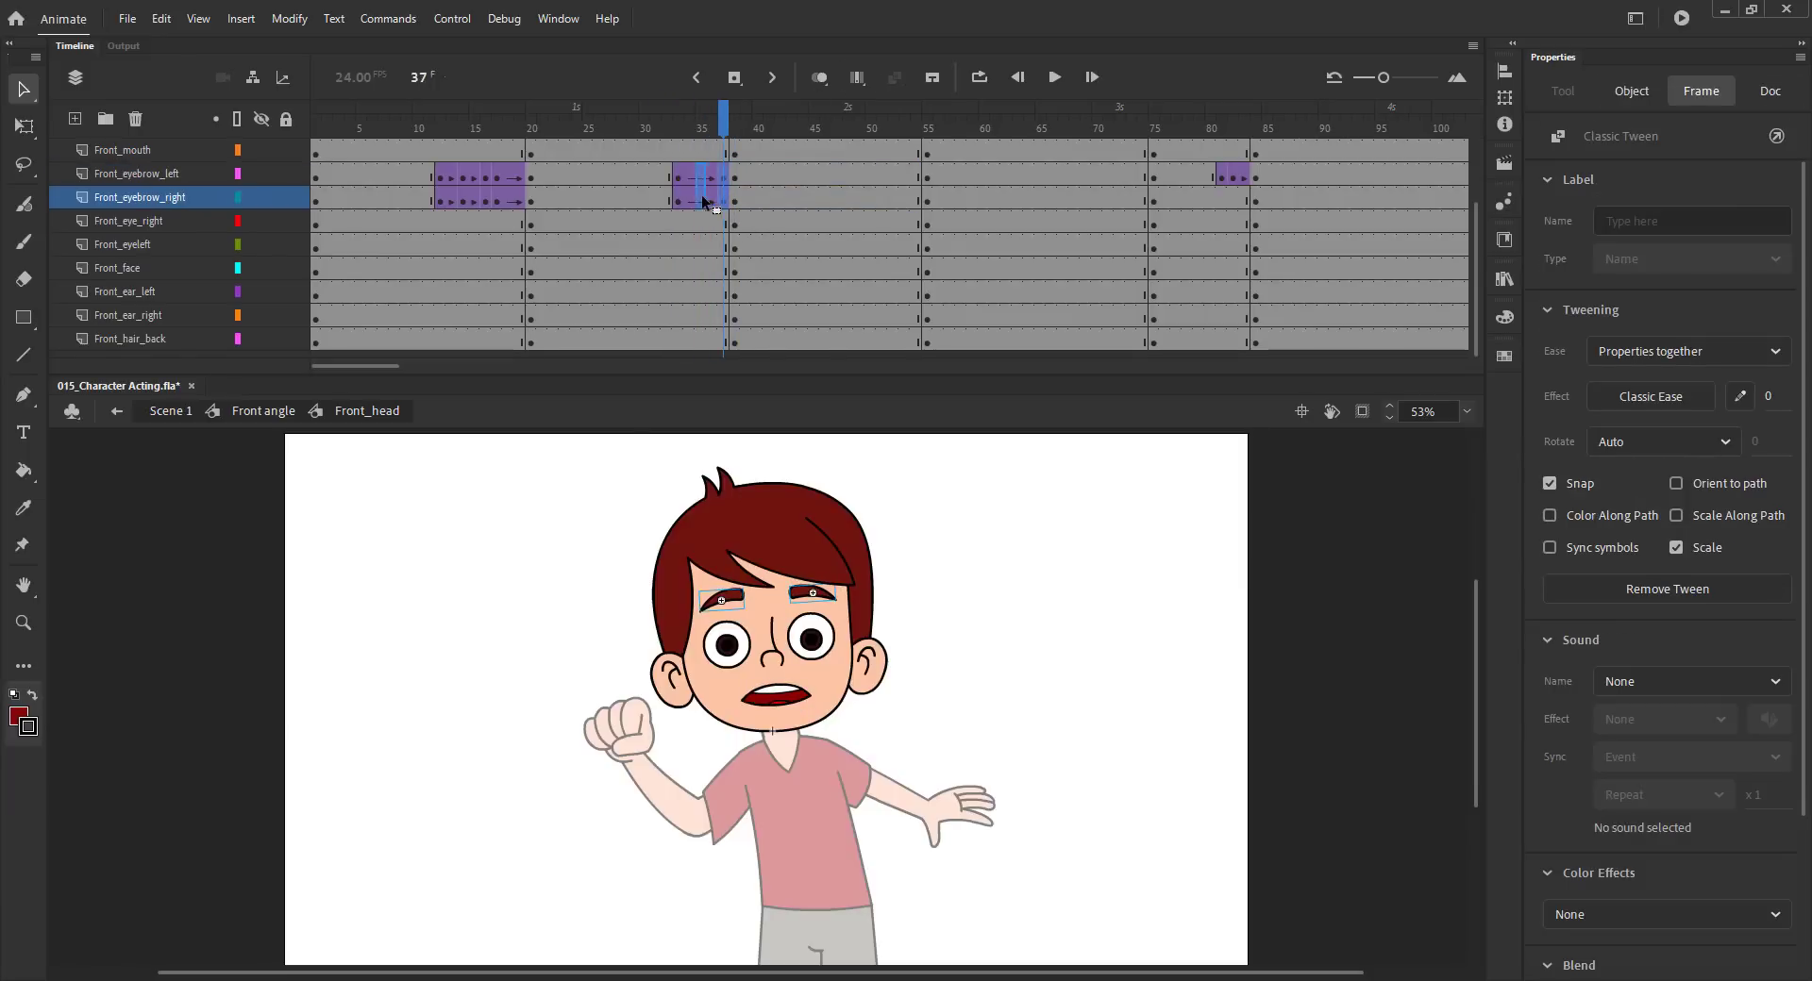
click(701, 119)
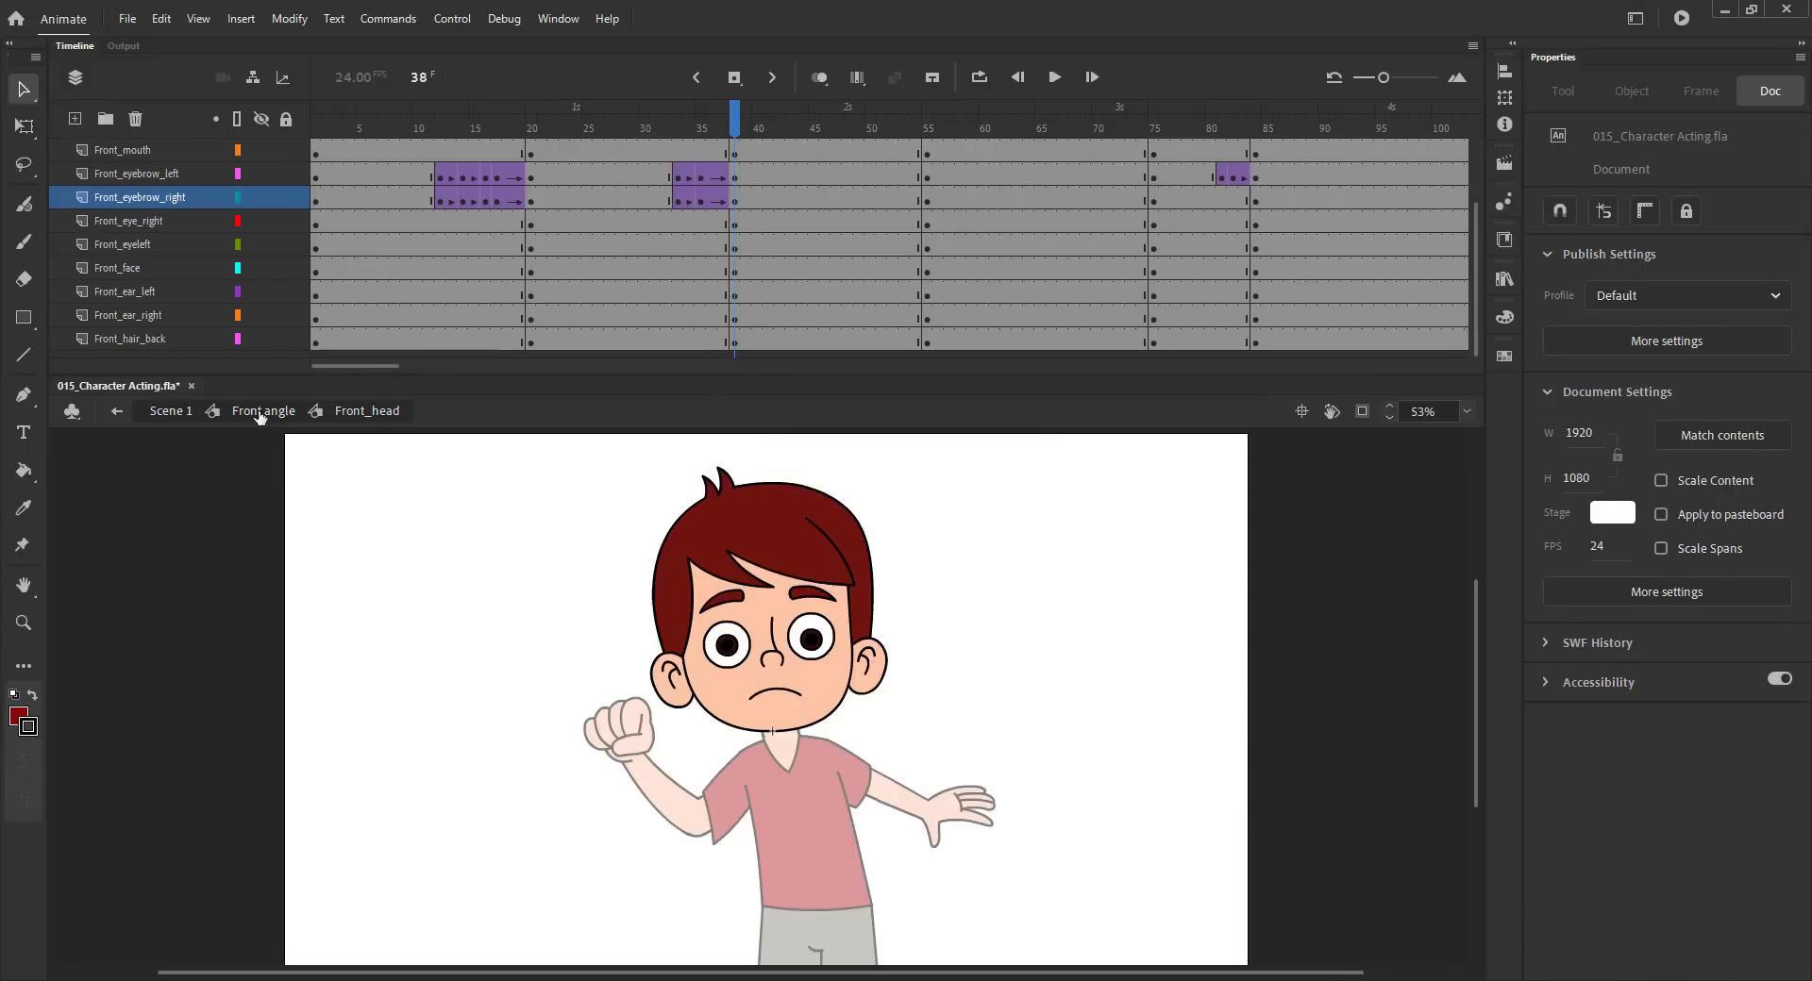
Step: Back in the Front angle symbol, nudge the head and raised hand slightly to the right at frame 33 and save
click(260, 411)
drag(735, 134, 679, 165)
drag(688, 561, 861, 724)
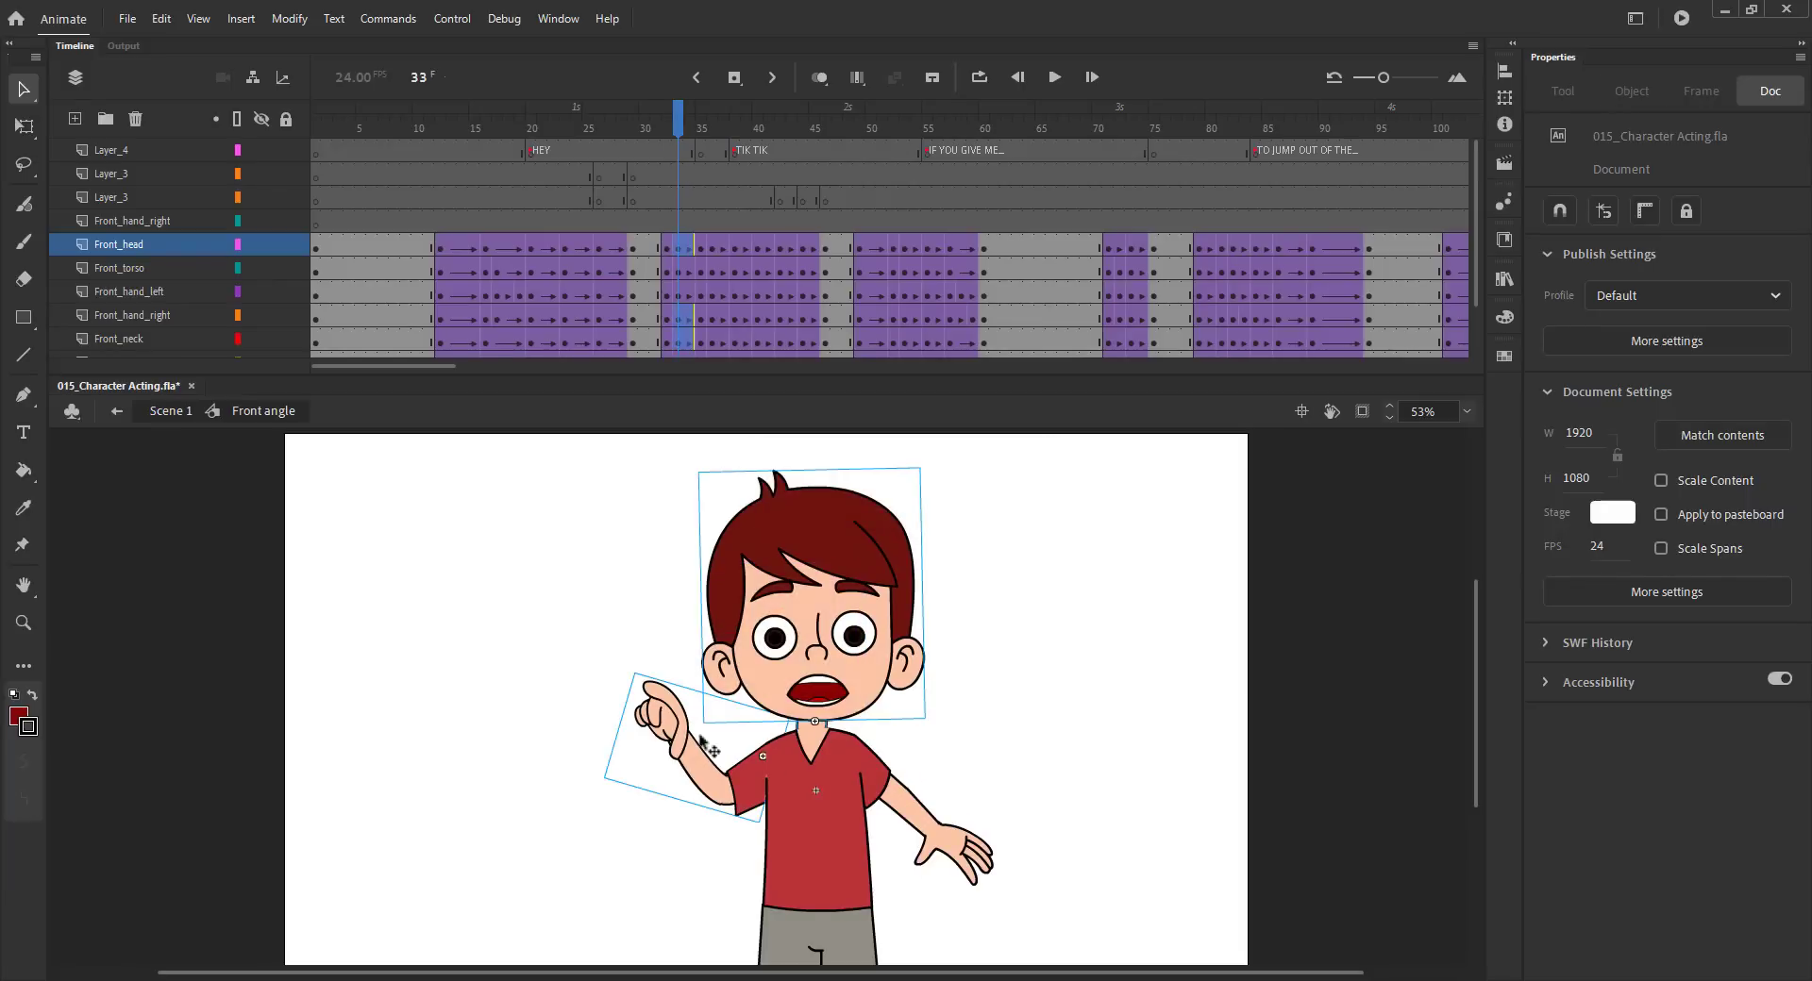
shift+click(662, 735)
key(Right)
click(582, 650)
key(ctrl+s)
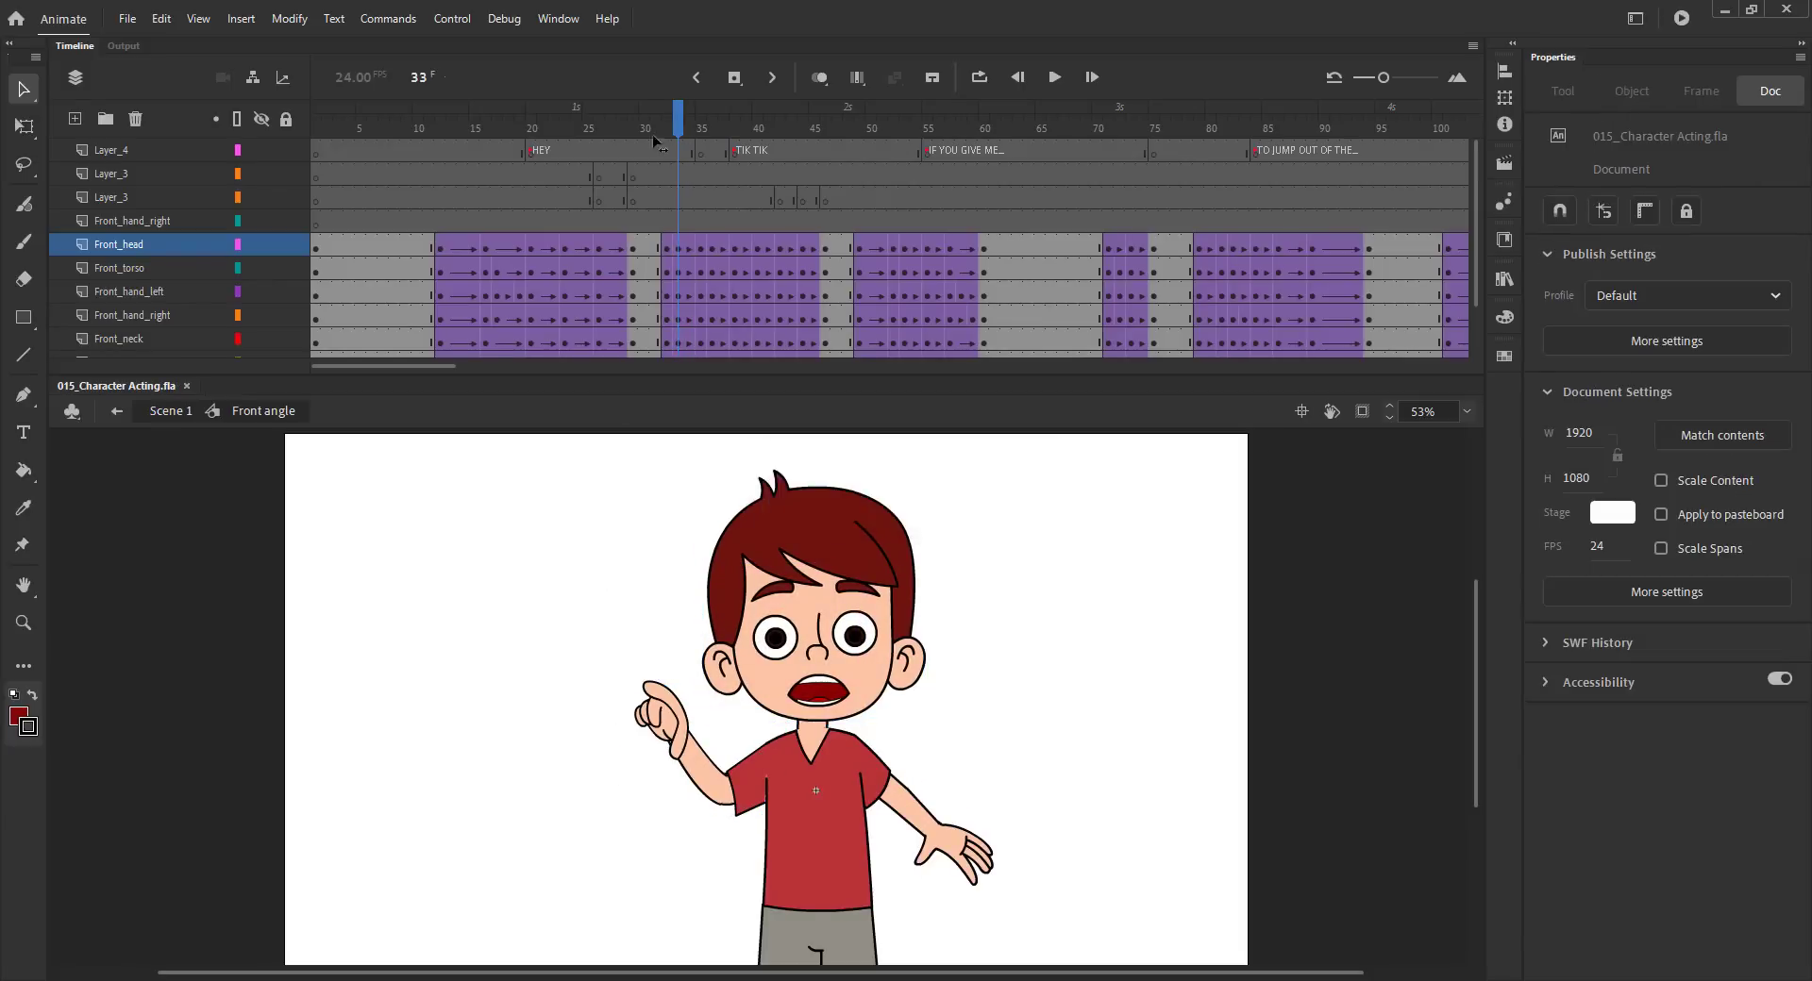
Step: In Front_head, add keyframes at frame 51 on both eyebrow layers and apply classic tweens up to frame 55
drag(656, 141, 826, 170)
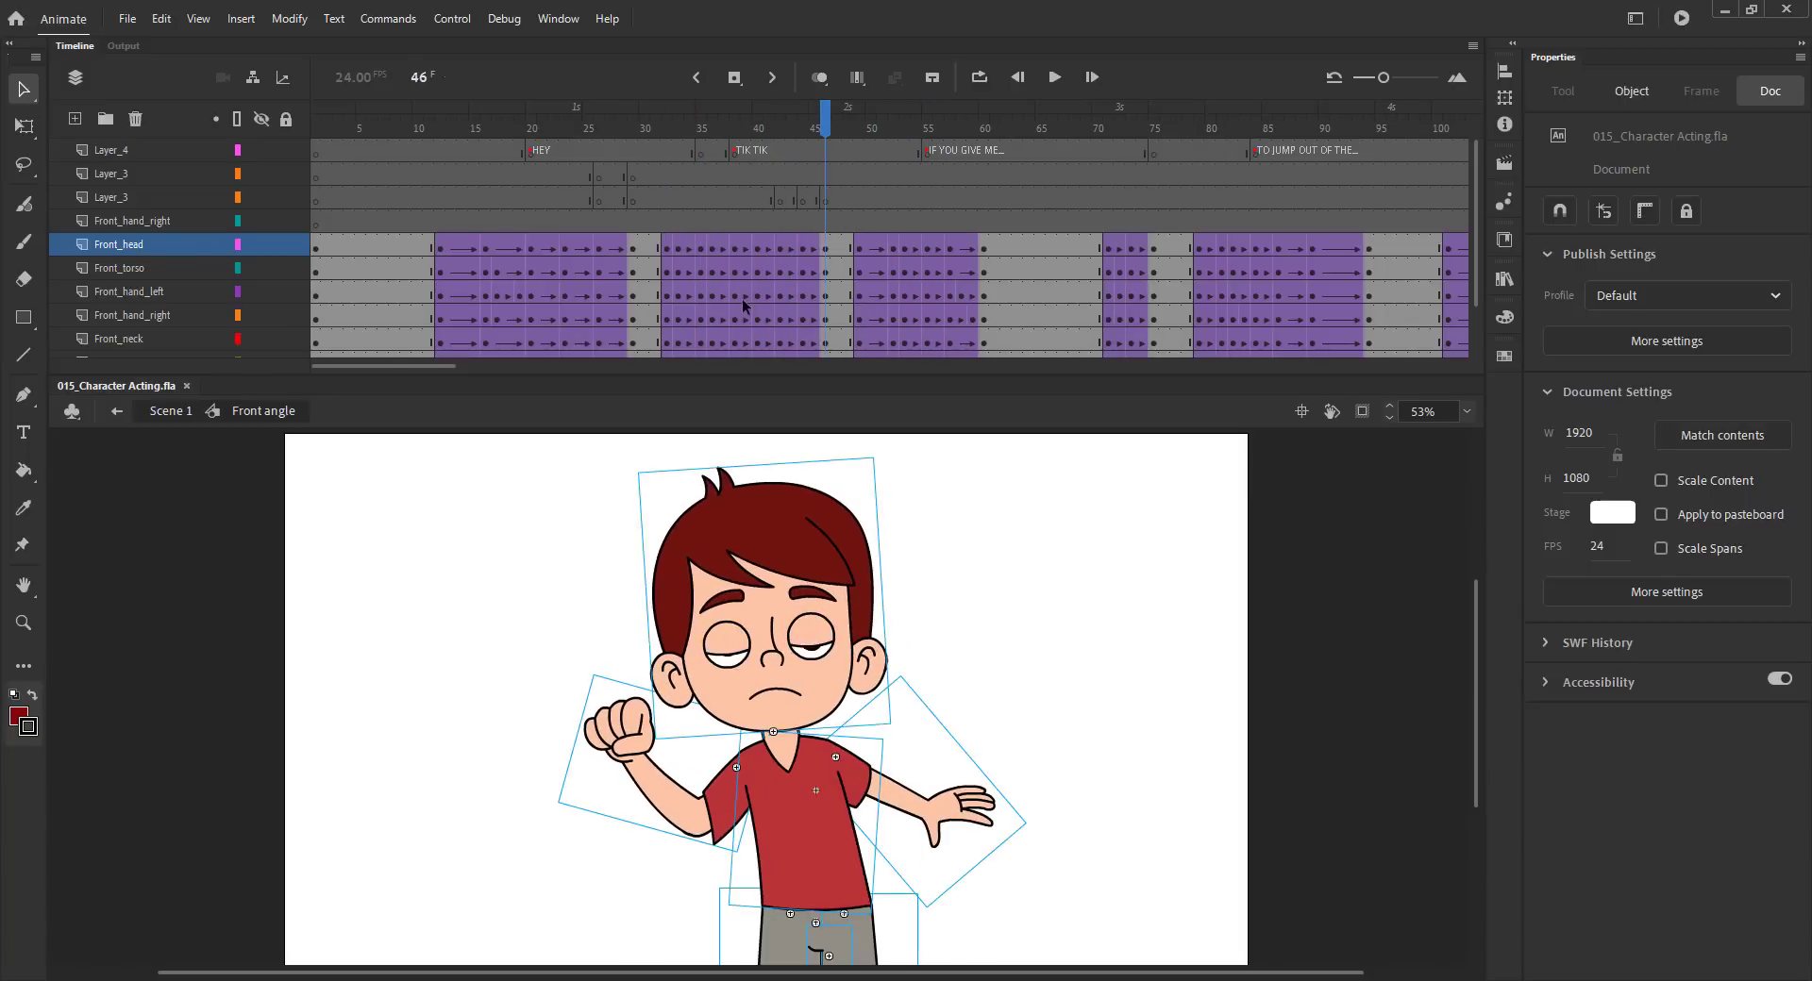
click(594, 578)
double_click(763, 613)
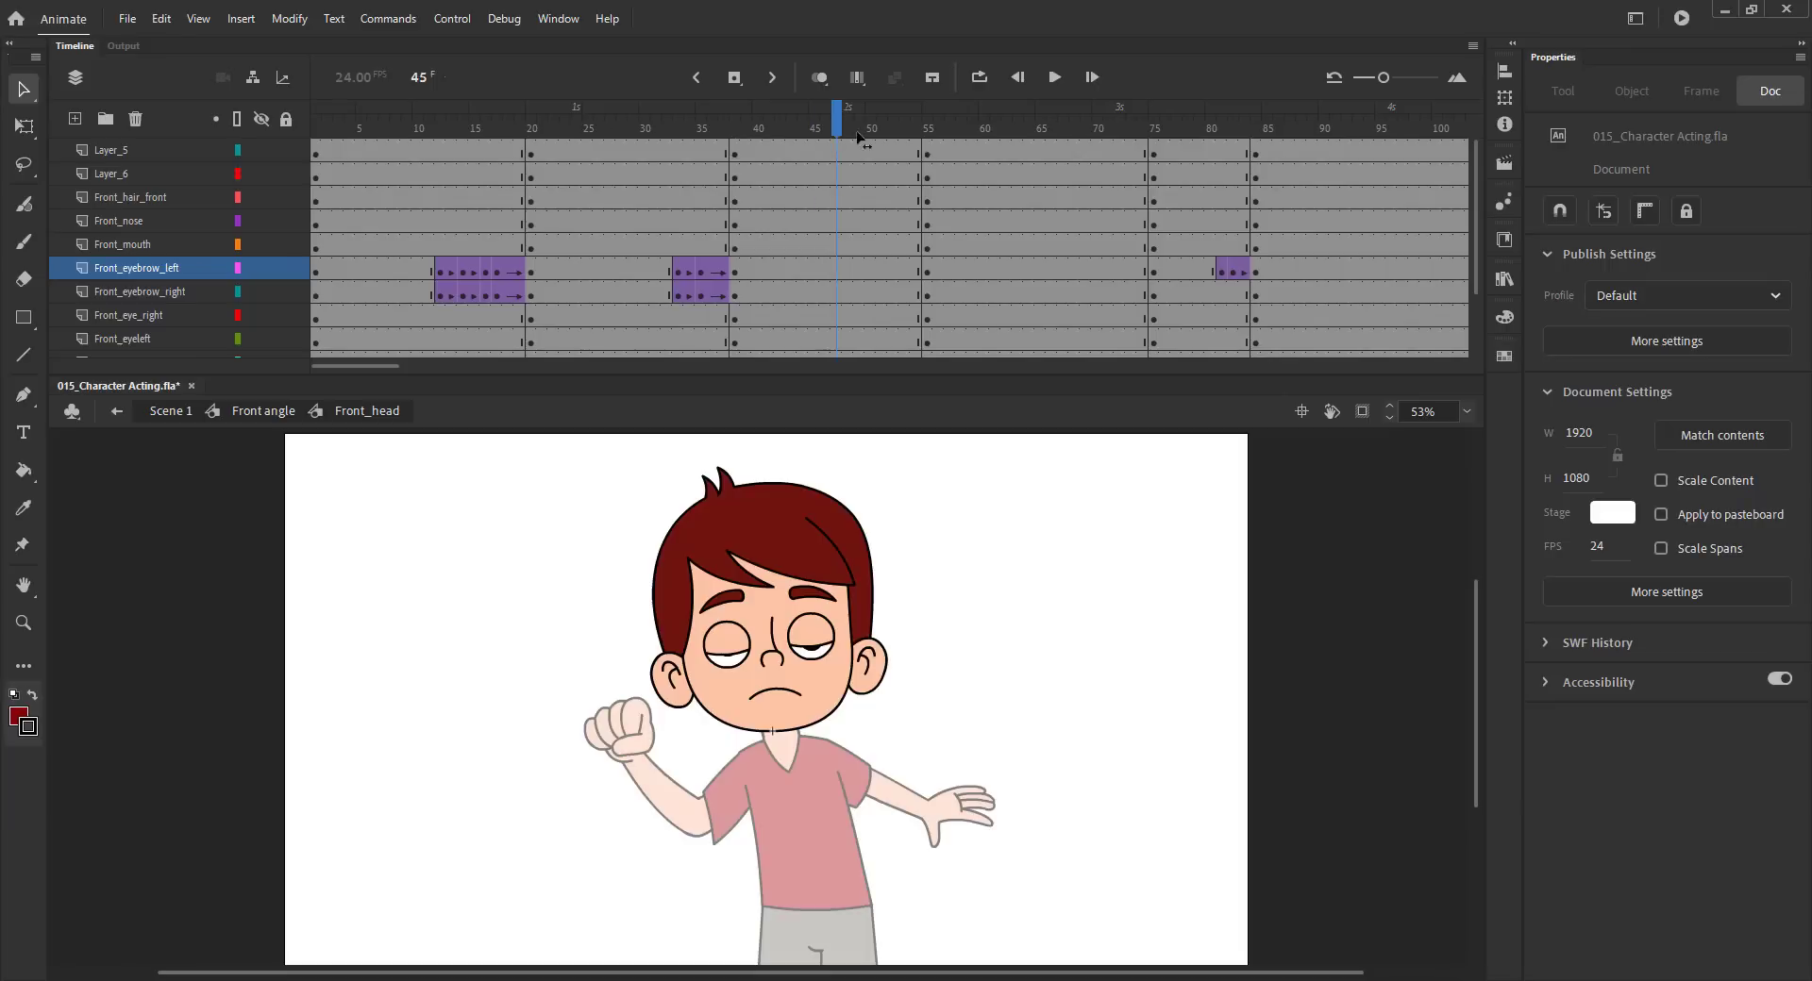
click(795, 146)
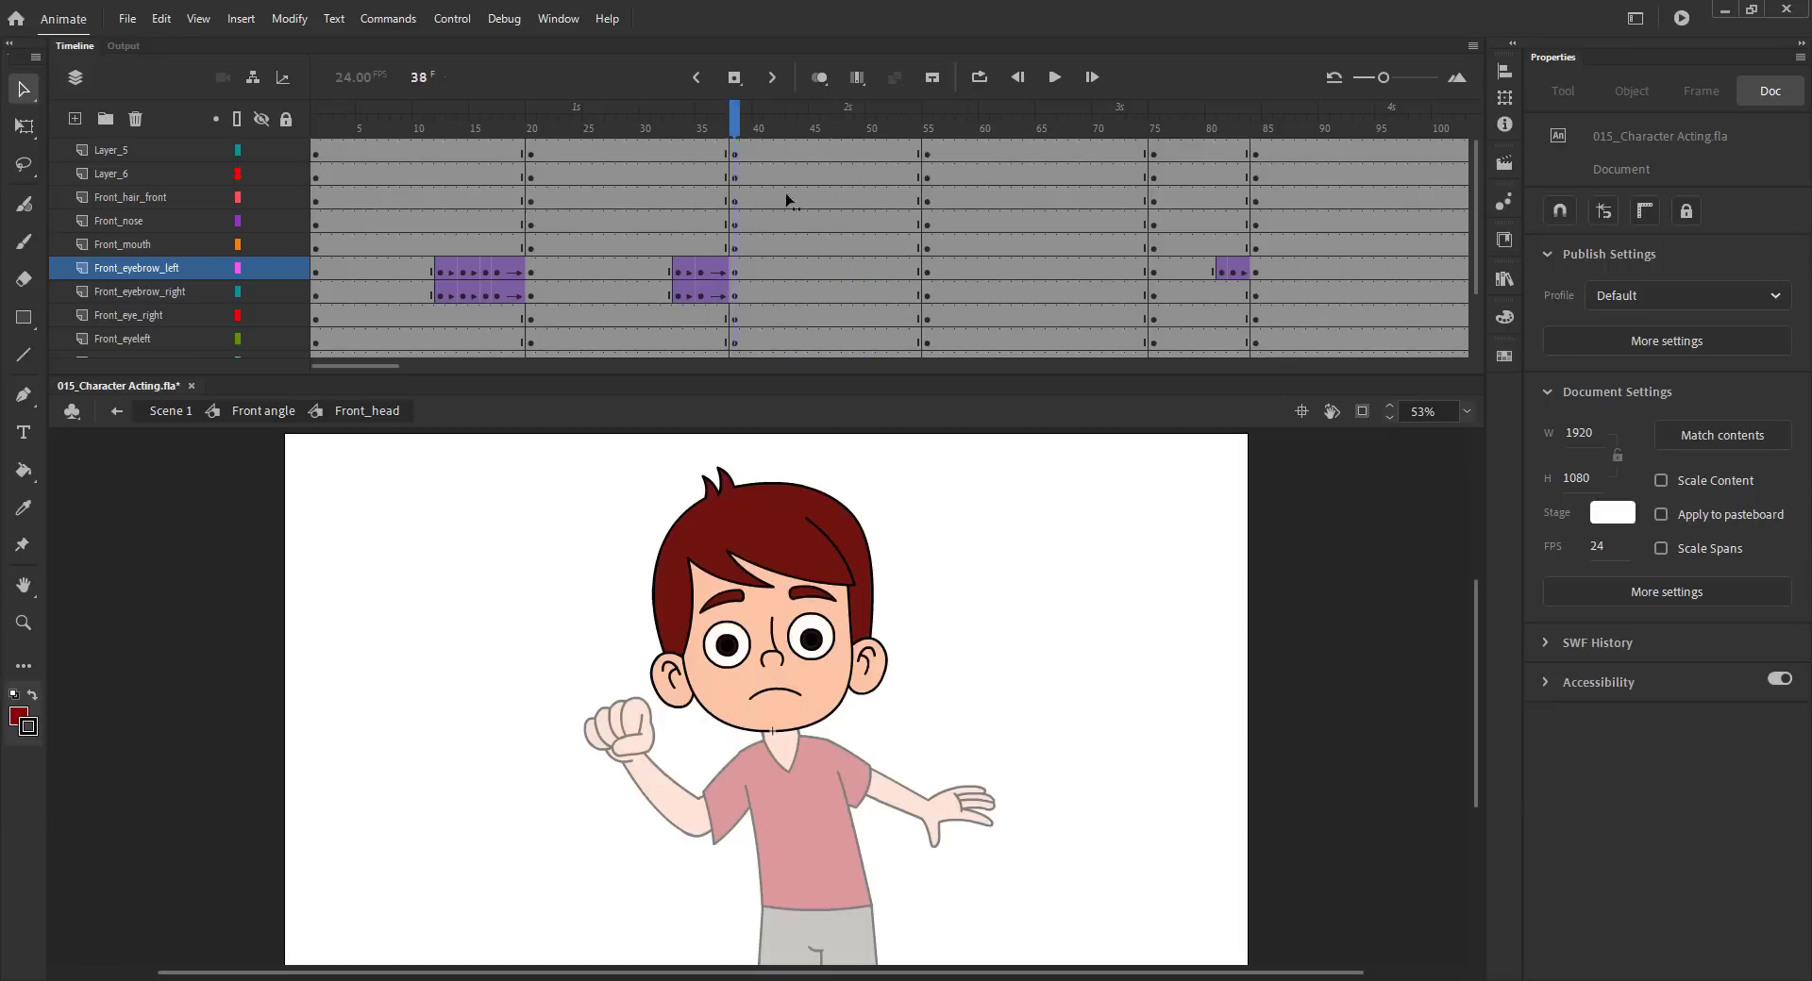
drag(881, 266, 885, 293)
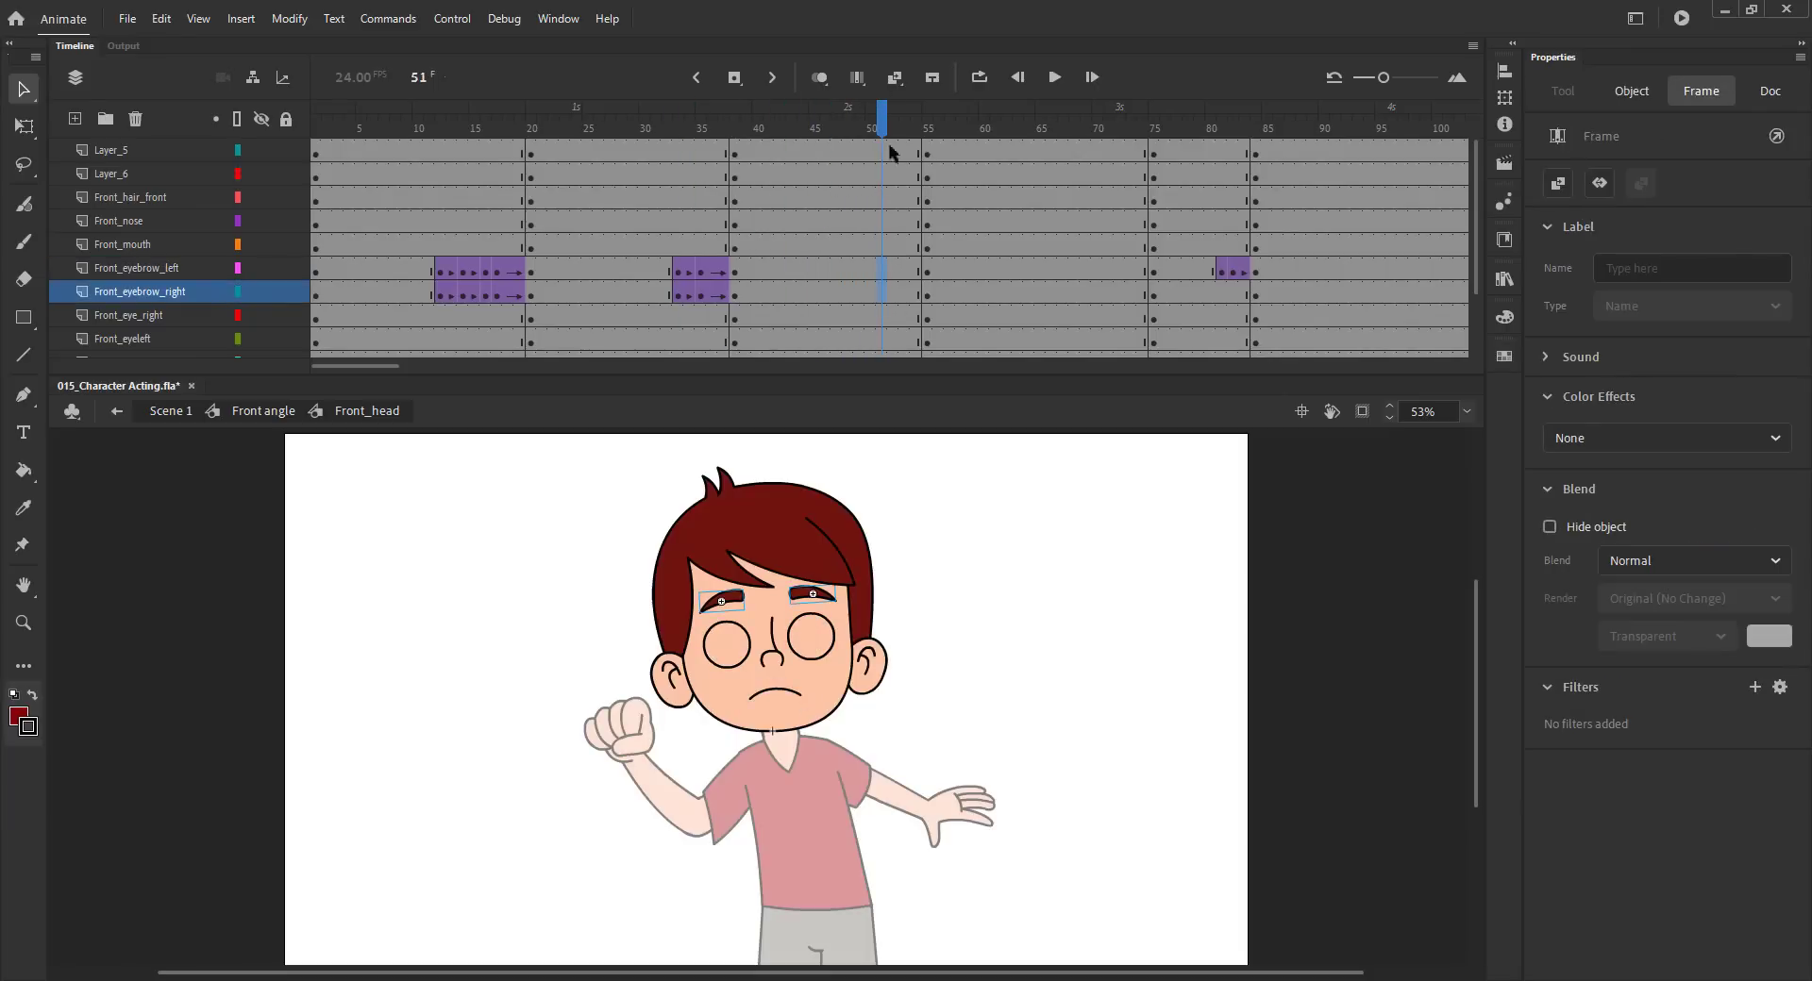
key(F6)
key(ctrl+shift+t)
drag(882, 134, 854, 133)
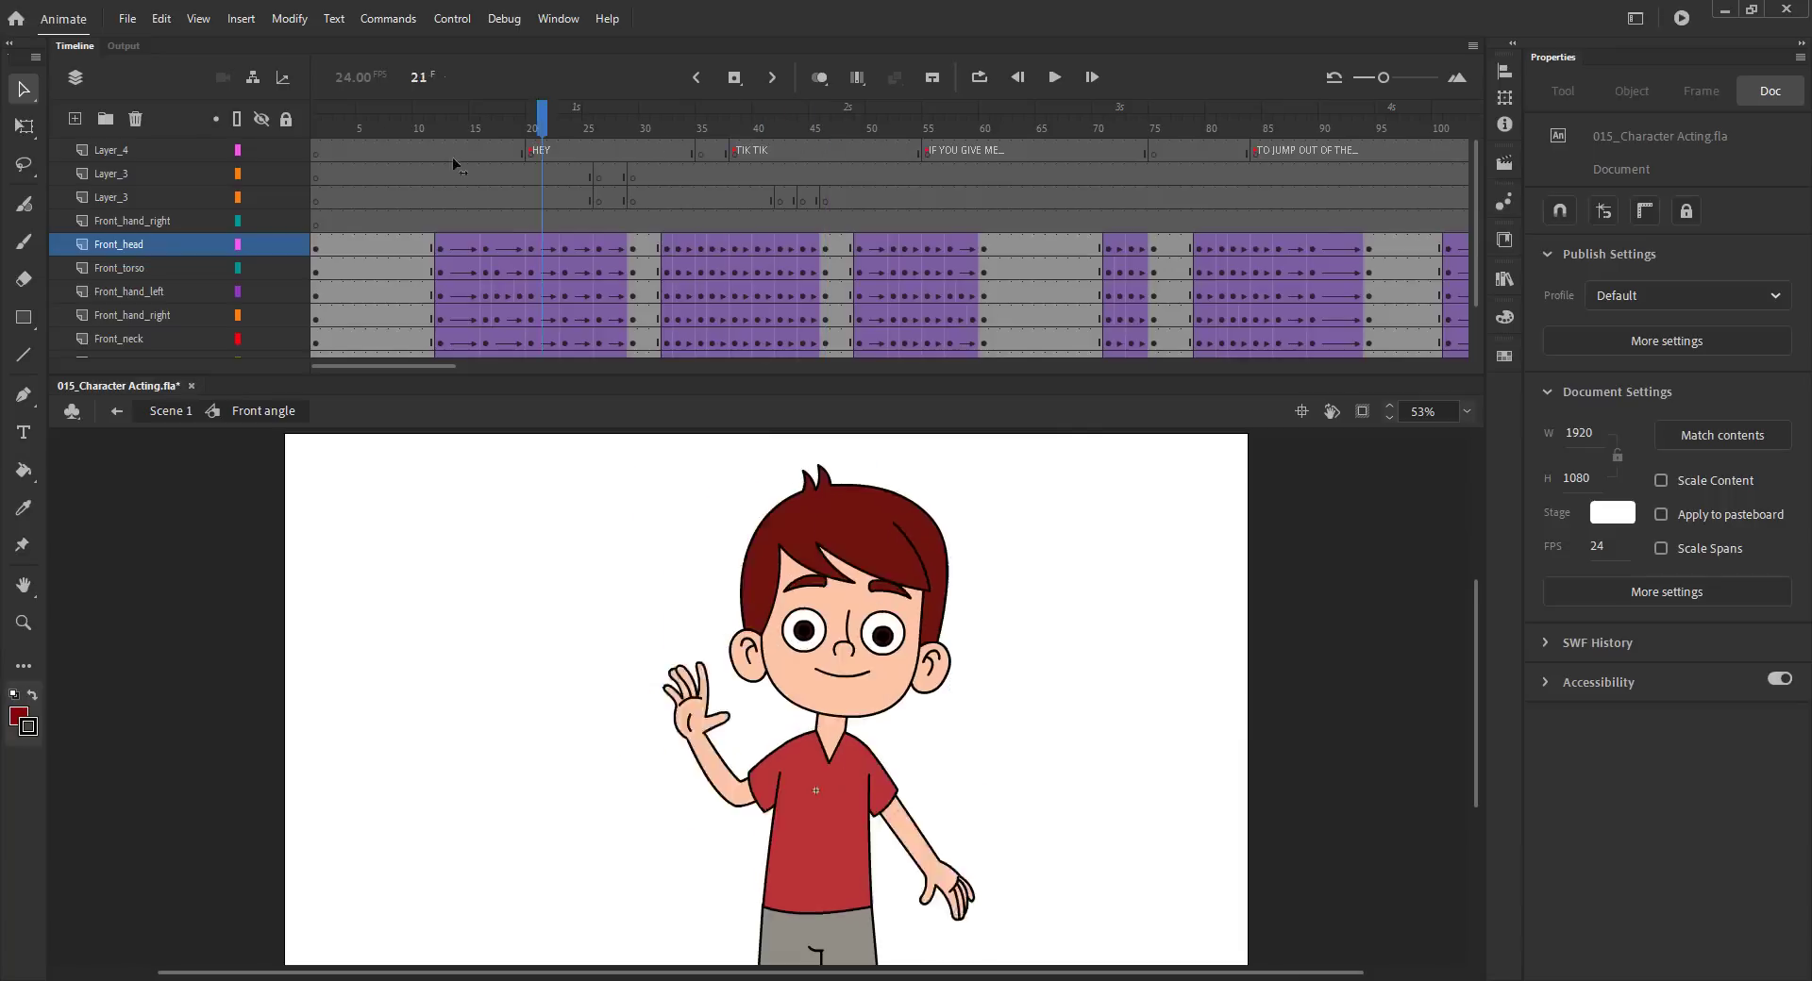
Step: At frame 75 in Front_head, move the eyes, eyebrows, nose and mouth down slightly together
drag(453, 167, 1159, 267)
drag(1120, 137, 1153, 198)
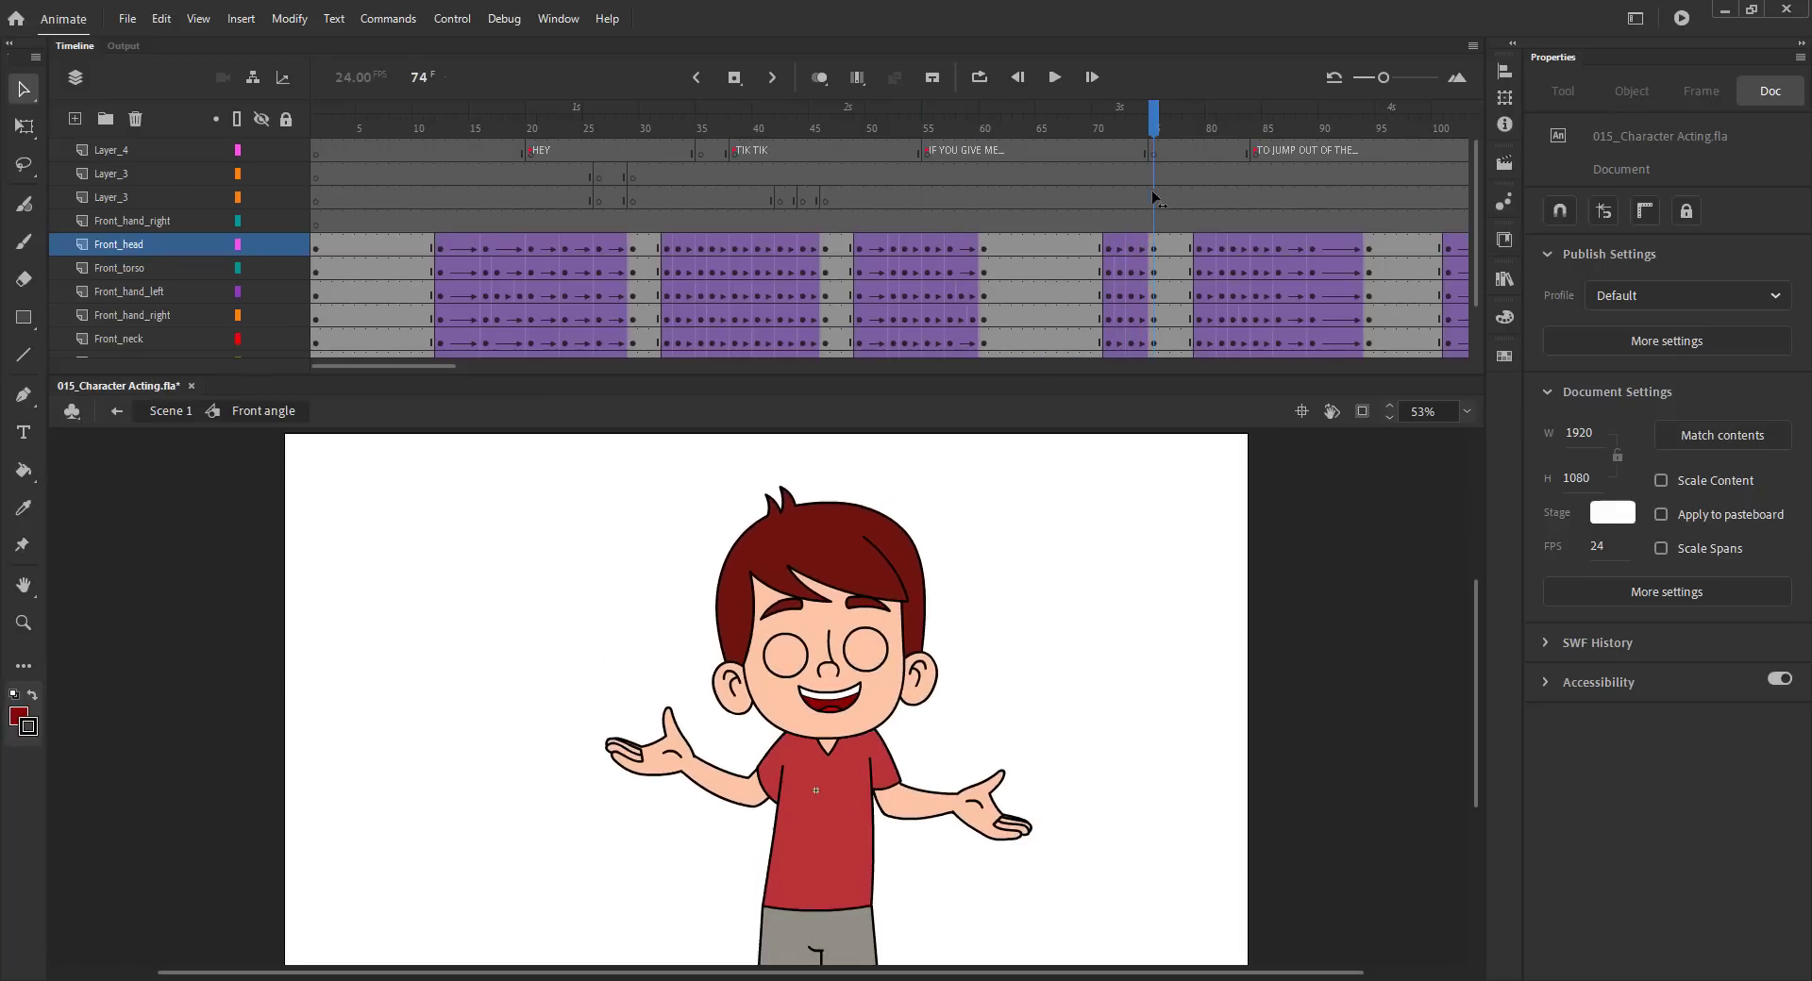
double_click(821, 656)
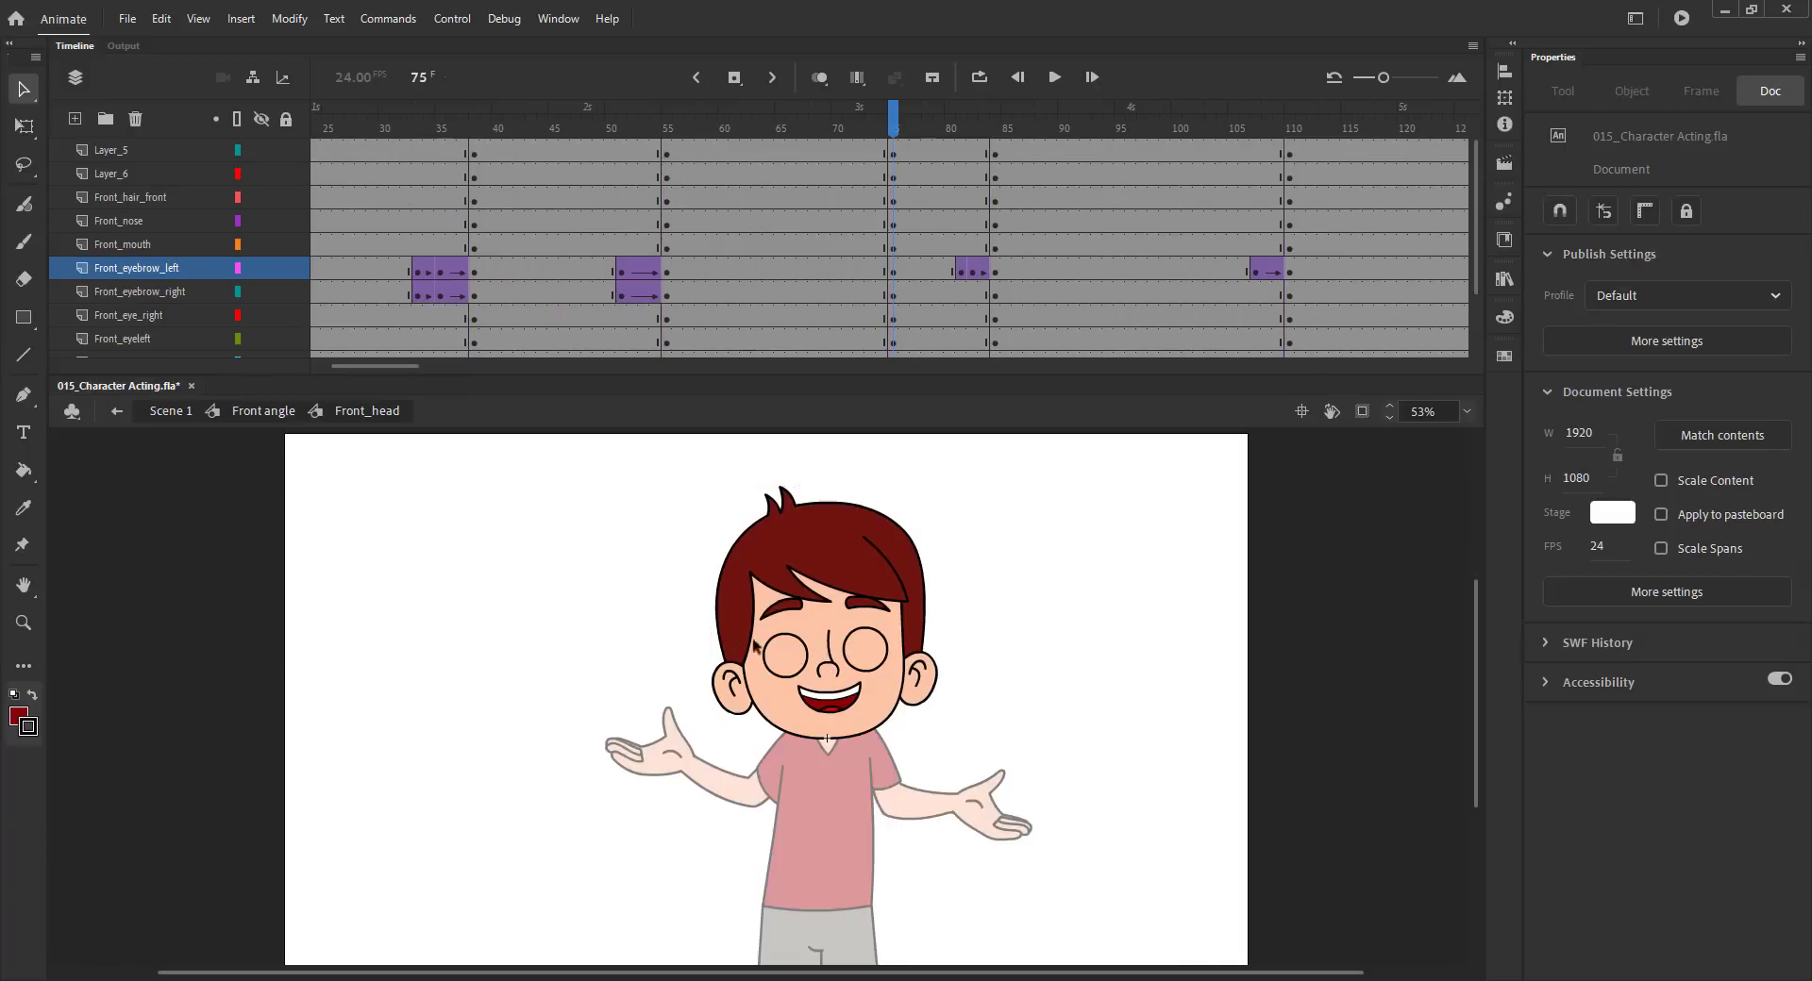
click(785, 651)
shift+click(783, 608)
shift+click(864, 604)
shift+click(850, 650)
shift+click(827, 654)
shift+click(829, 696)
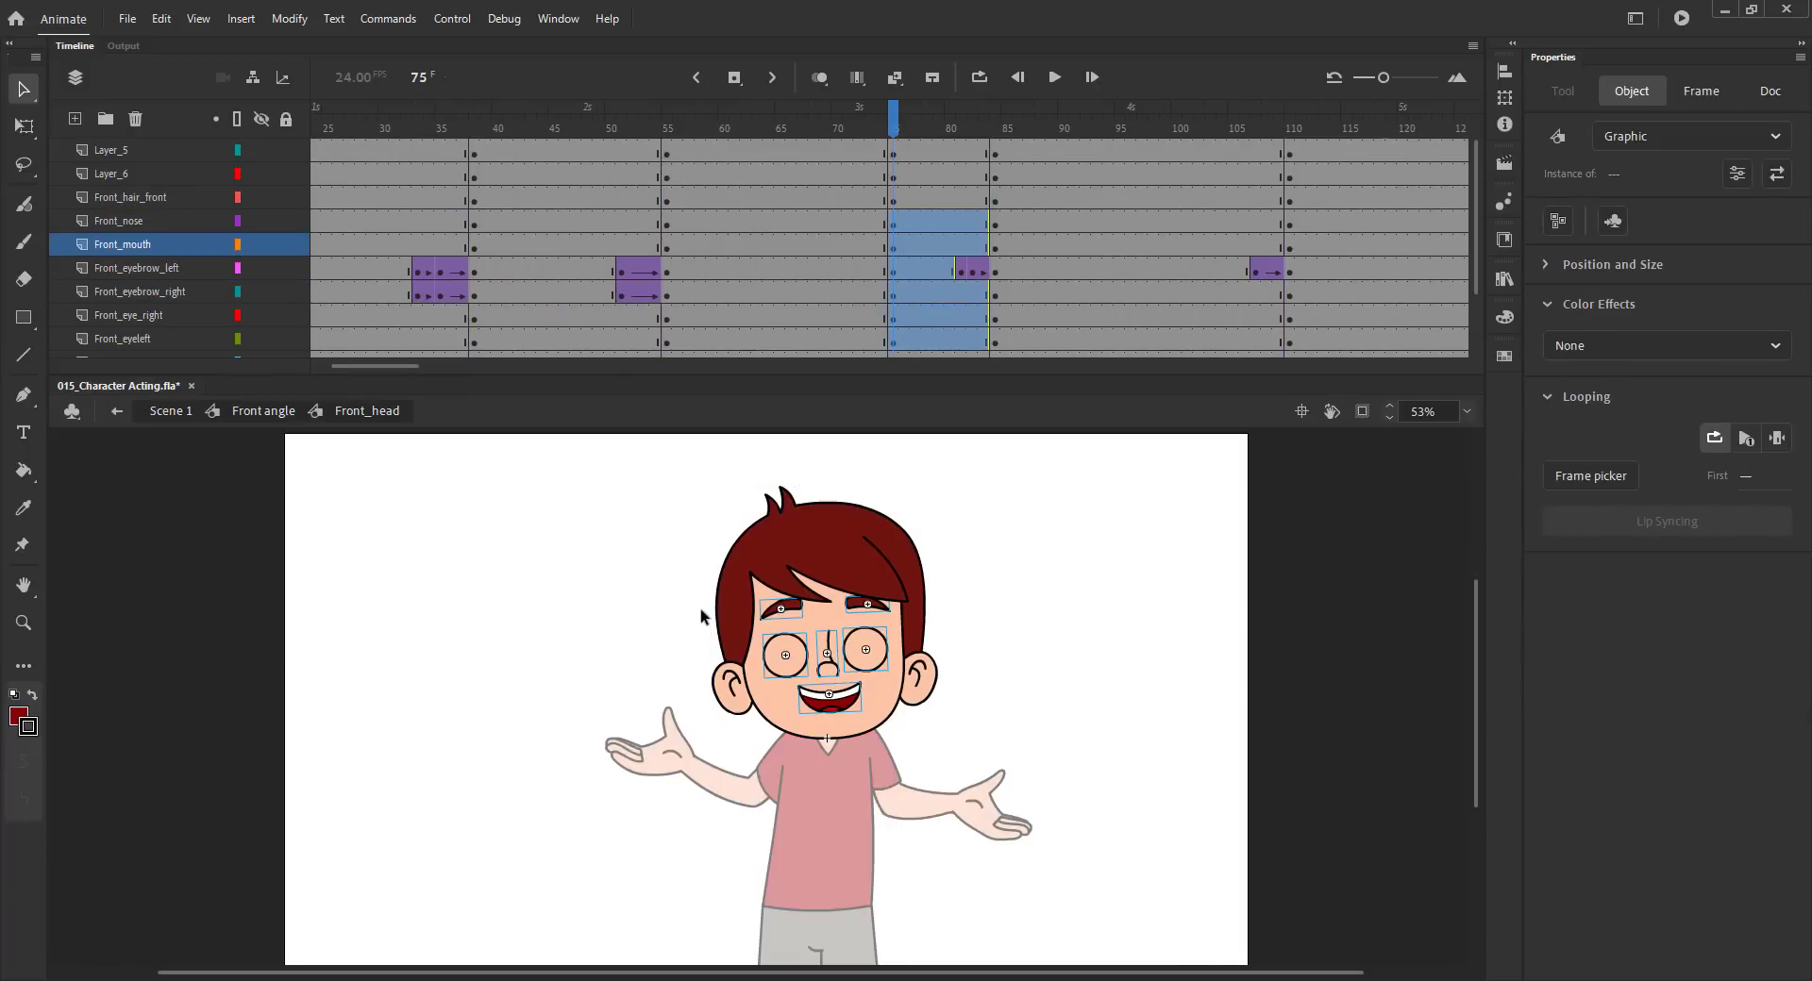
key(Down)
key(Down)
key(Down)
key(Down)
key(Down)
click(687, 617)
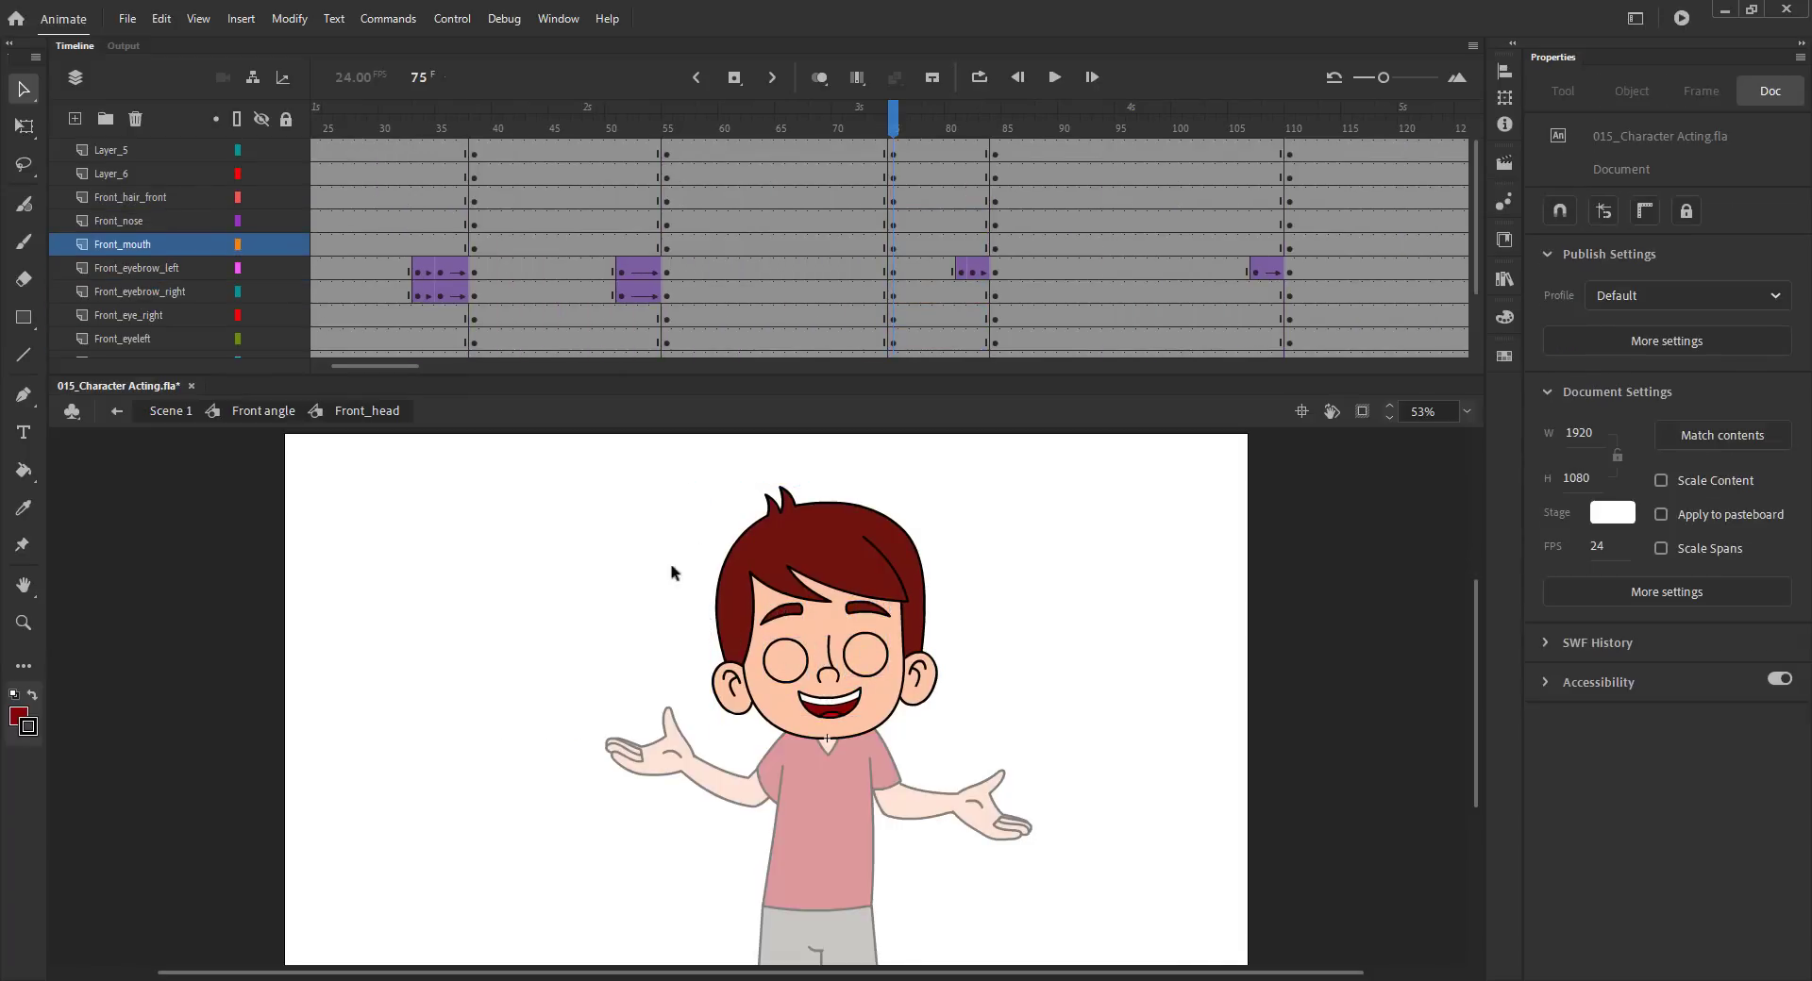
Step: Add keyframes at frame 69 on the nose, mouth, eyebrow and eye layers and classic-tween them to frame 75
drag(828, 273, 824, 337)
key(F6)
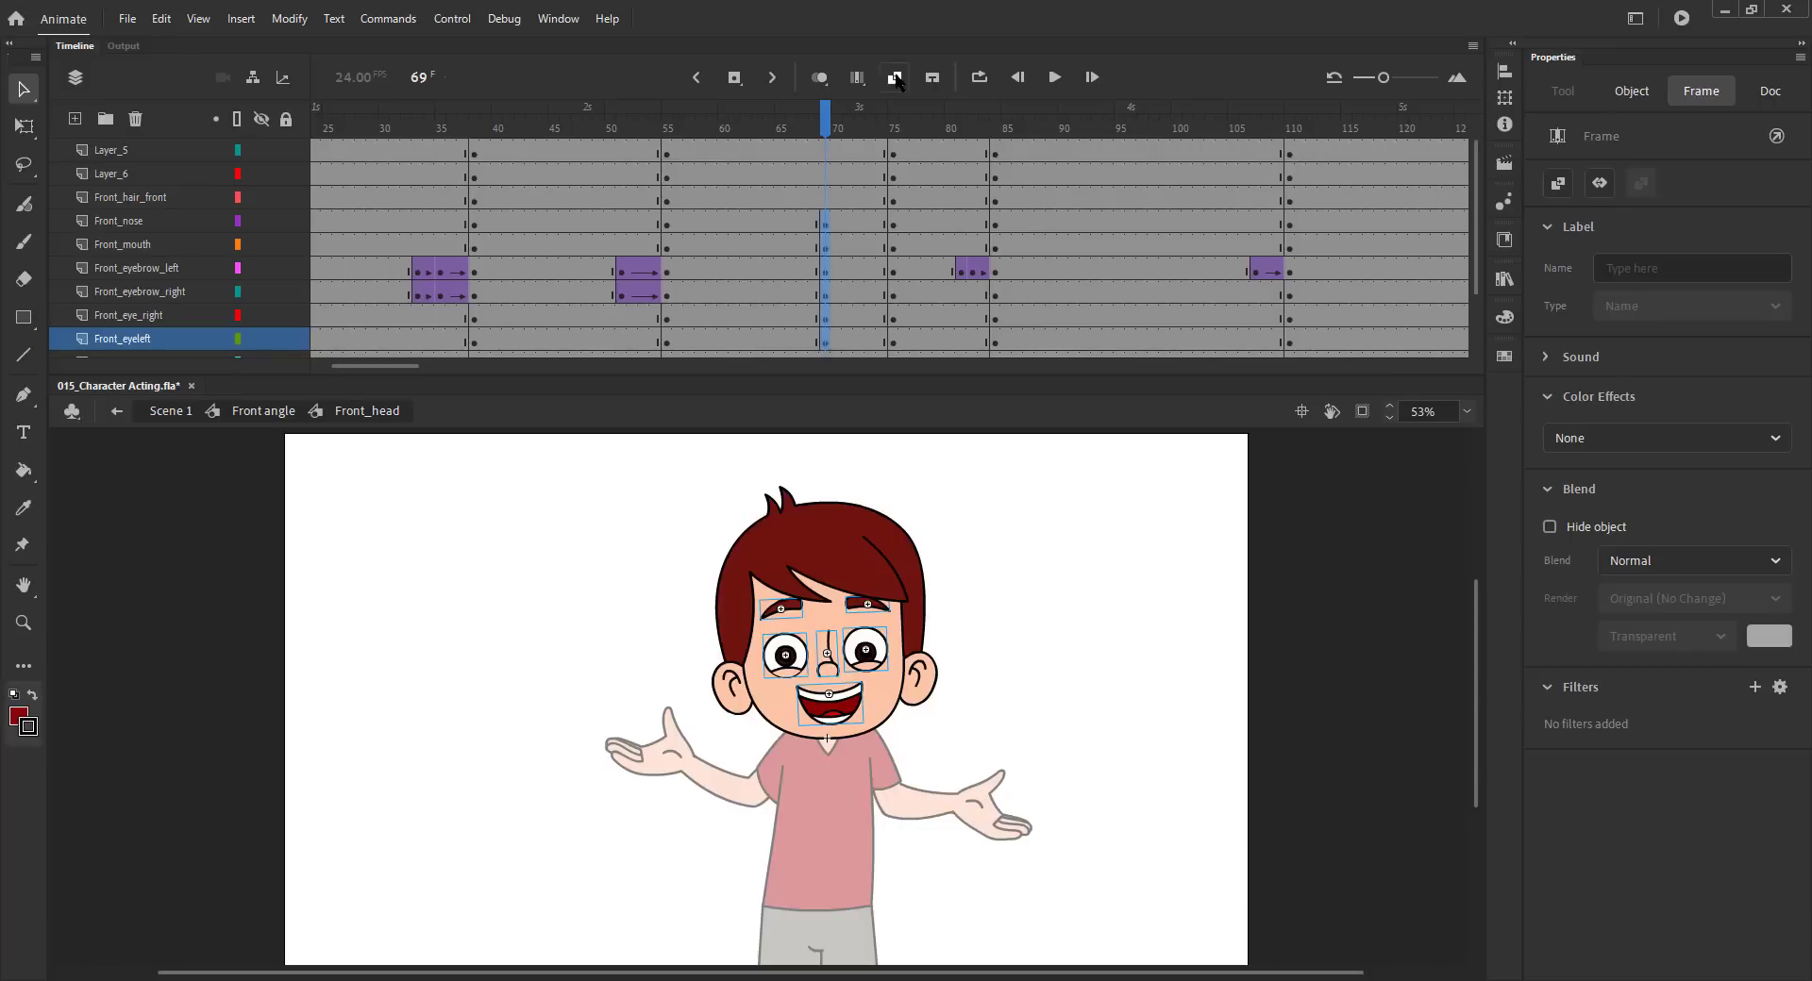
click(894, 77)
Step: Add in-between keyframes to the facial feature tweens ending at frame 75 and synchronize their symbols
drag(791, 128, 860, 338)
key(period)
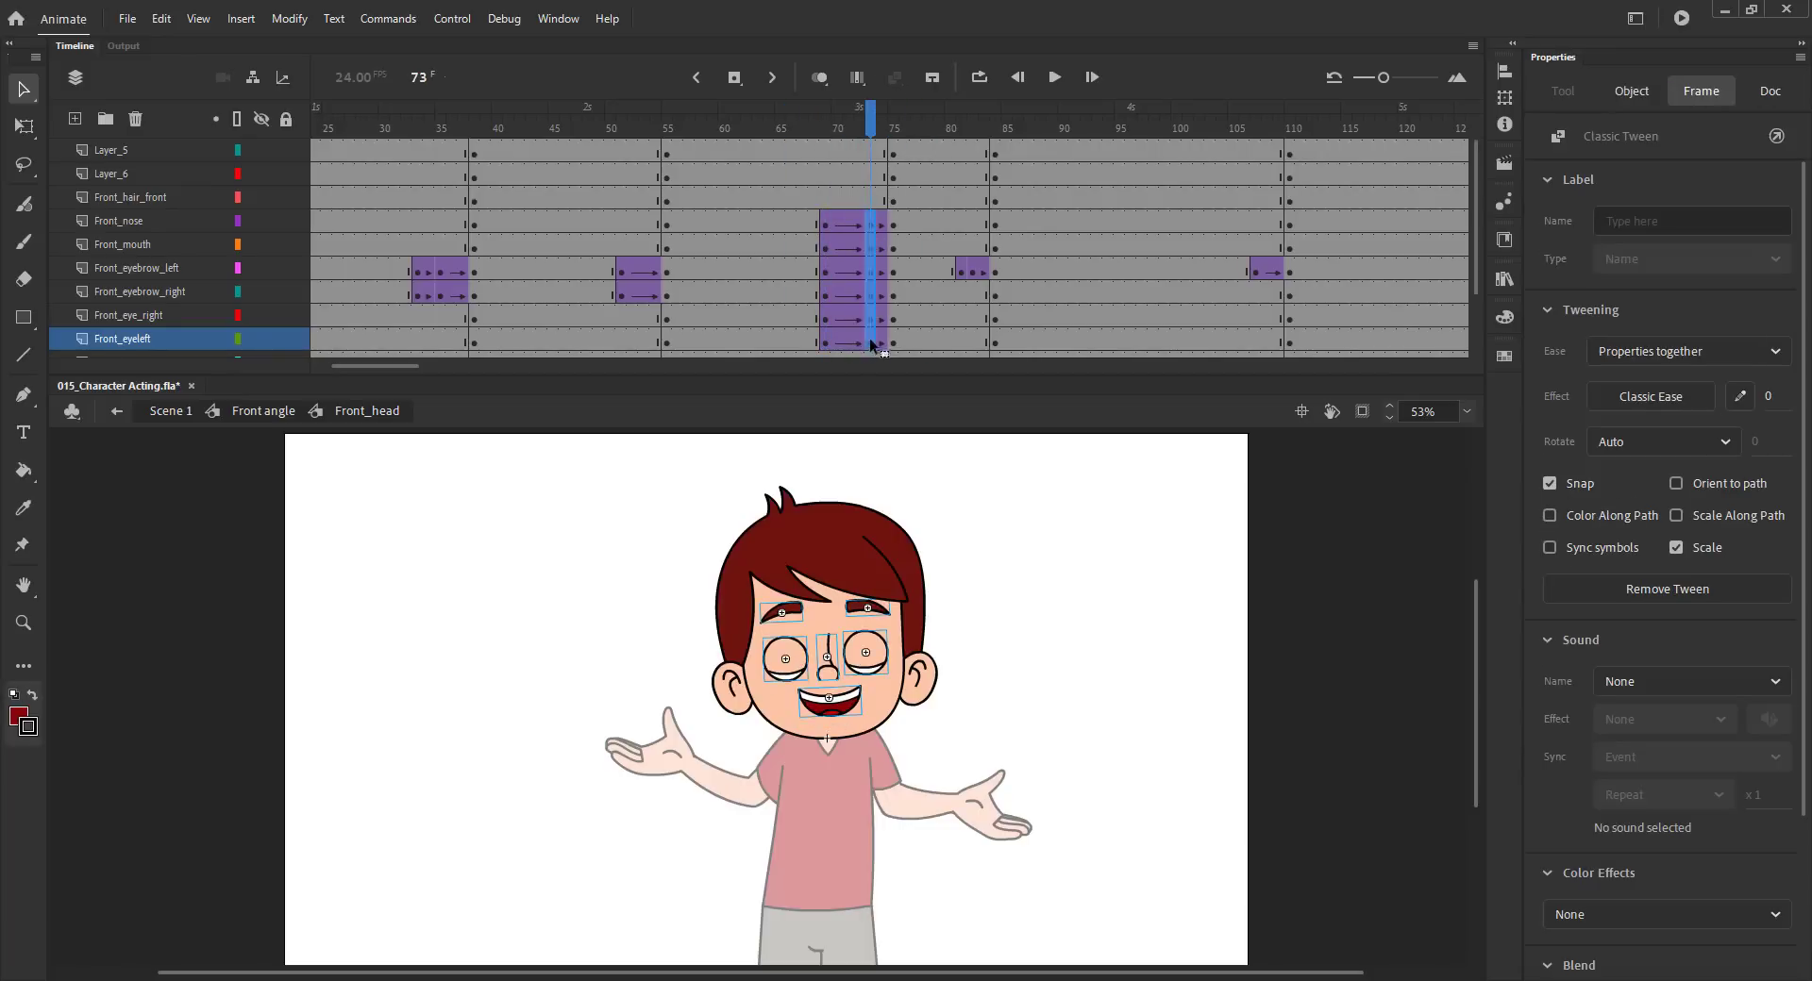
drag(803, 221, 891, 342)
right_click(877, 323)
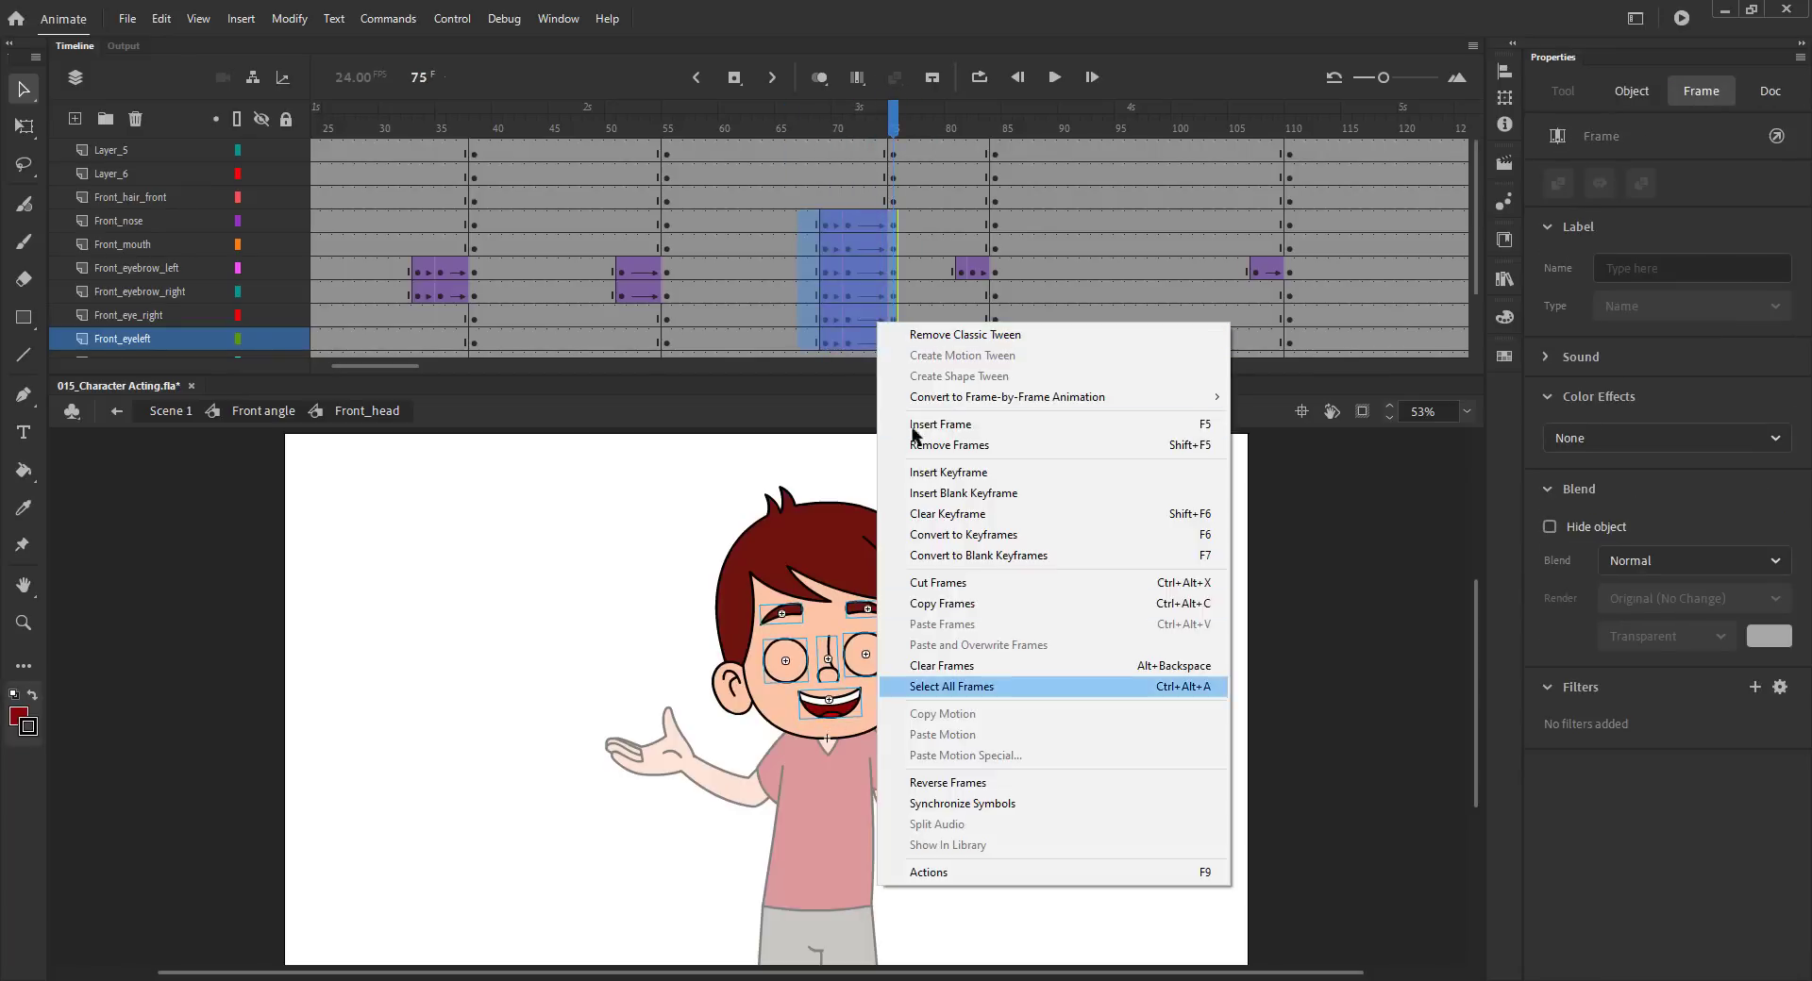
click(1038, 801)
Step: Add keyframes at frame 81 on the nose, mouth, eyebrow and eye layers and classic-tween them to frame 84
drag(891, 128, 964, 342)
key(ctrl+s)
drag(978, 250, 972, 227)
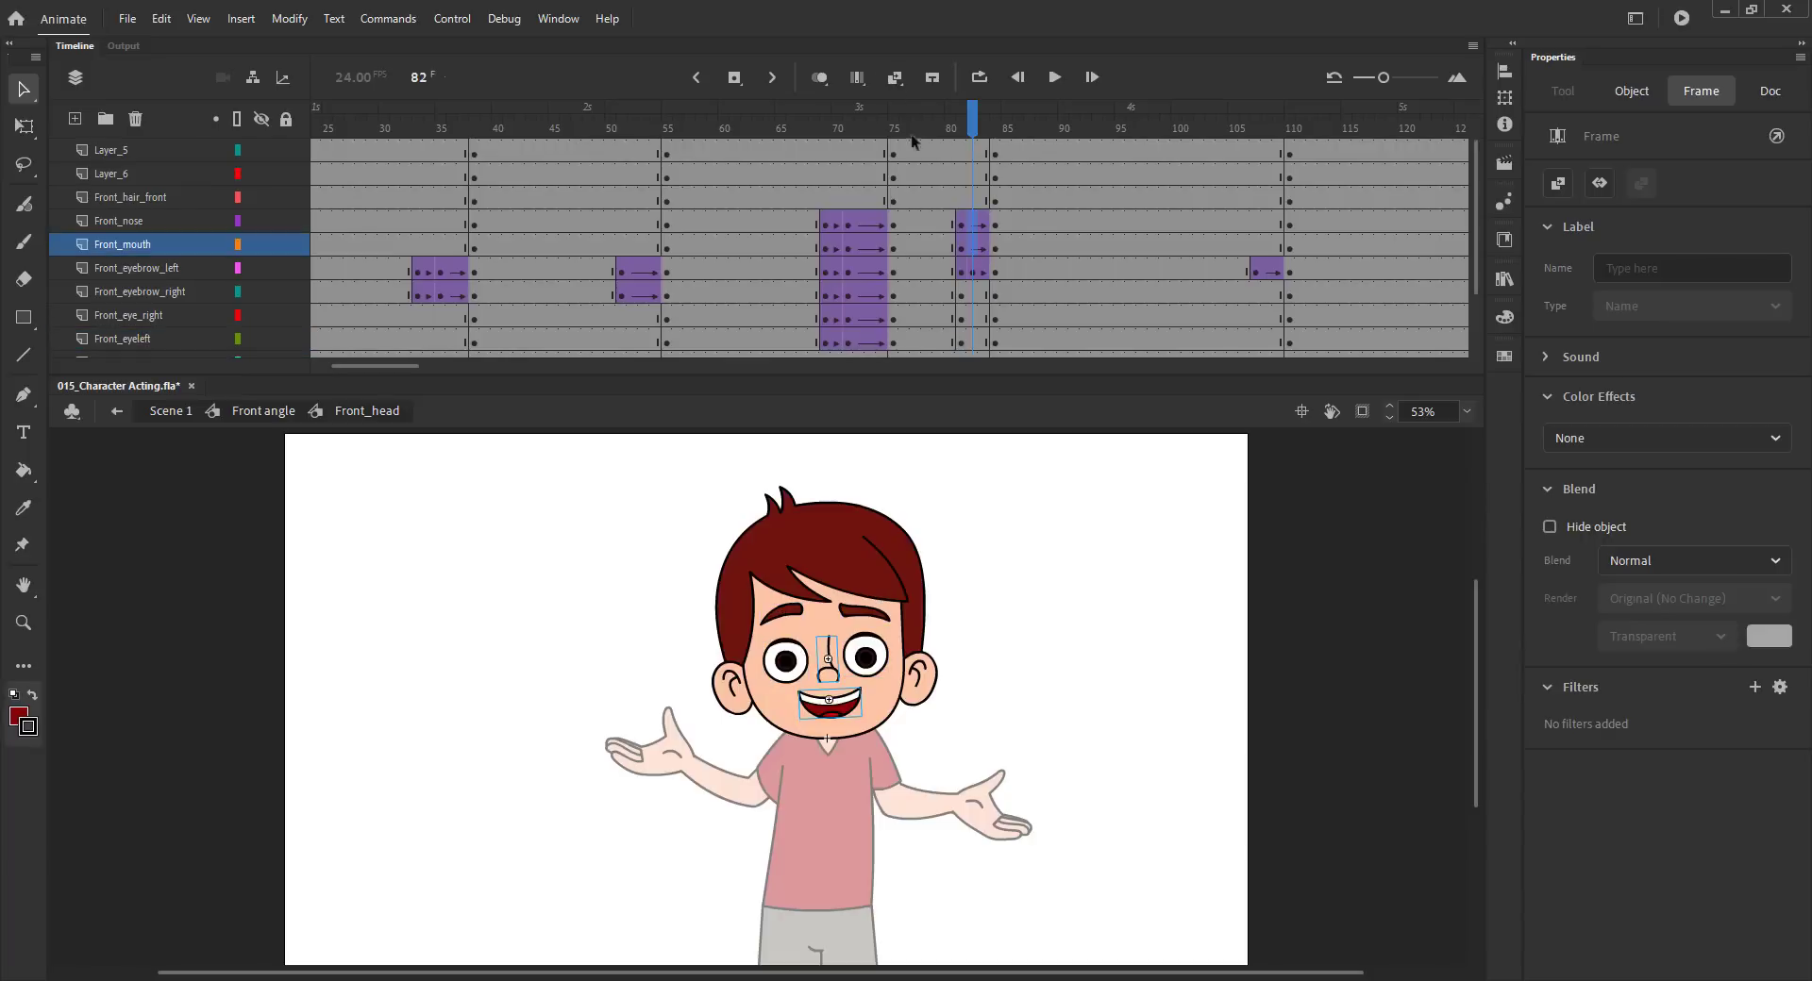
mouse_move(934, 140)
mouse_down()
mouse_move(997, 143)
mouse_move(949, 137)
mouse_up()
Step: Save the document and apply a classic tween to the Front_eyebrow_left span at frame 82
click(938, 270)
click(961, 269)
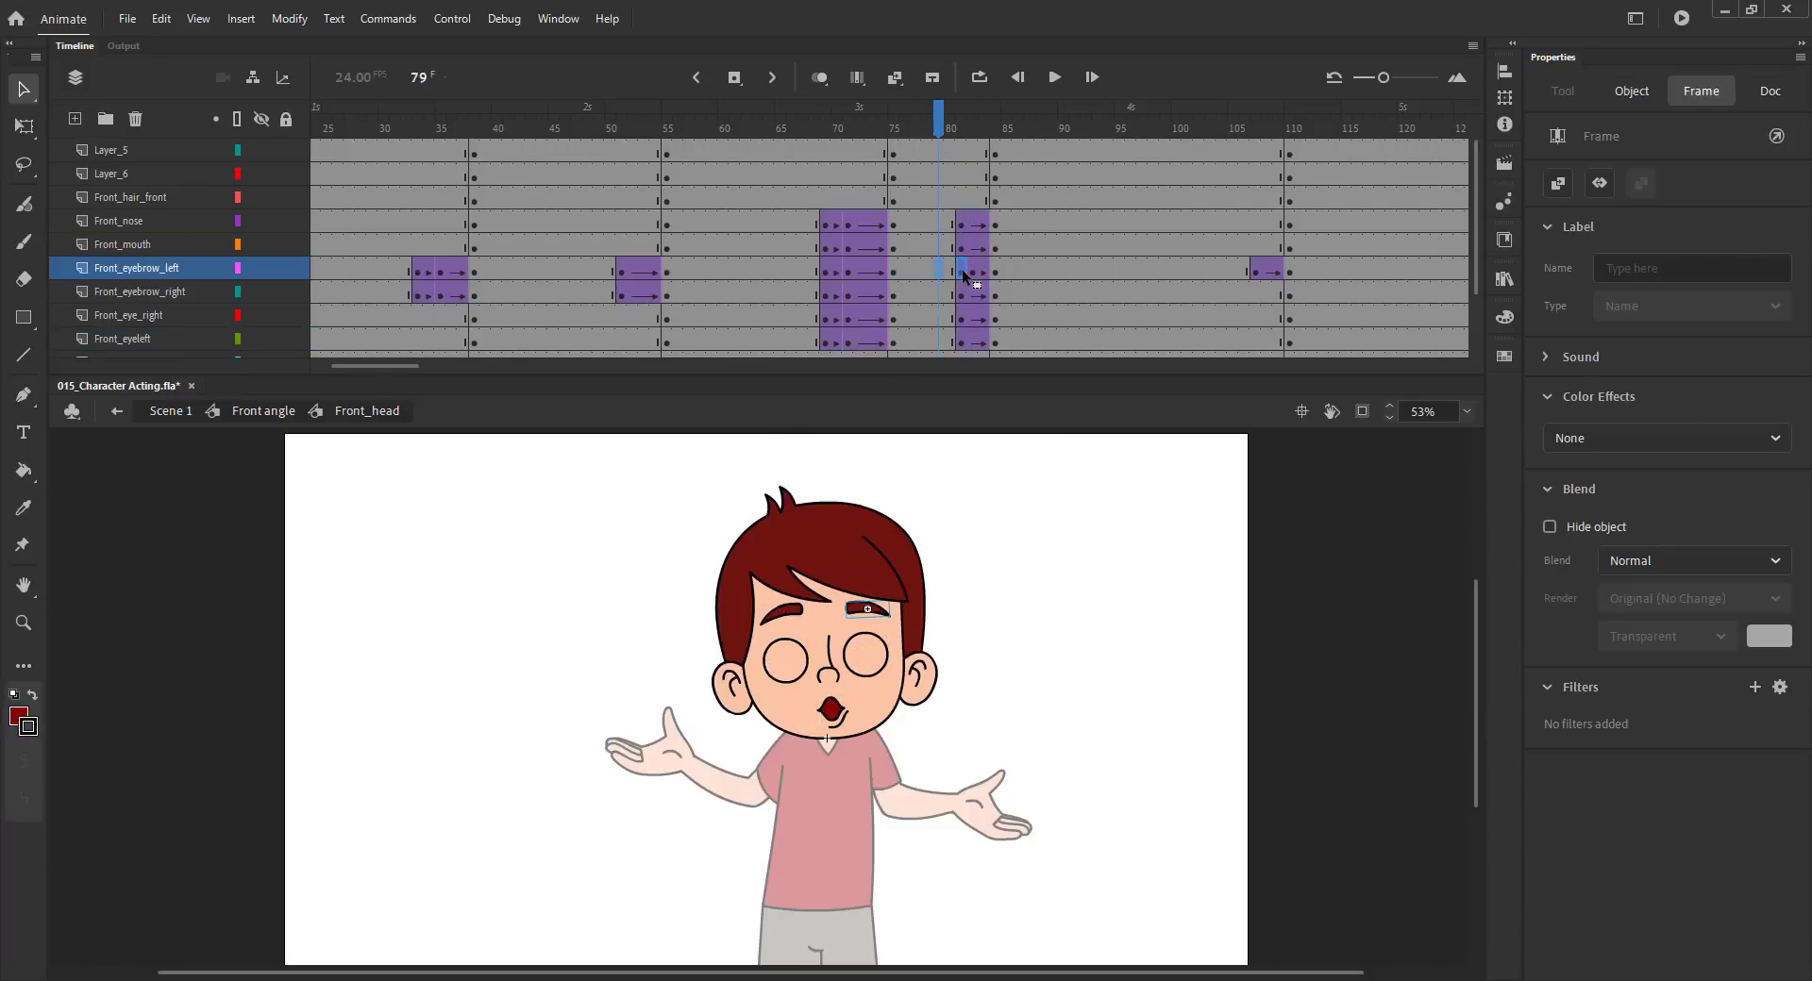
key(ctrl+s)
click(973, 272)
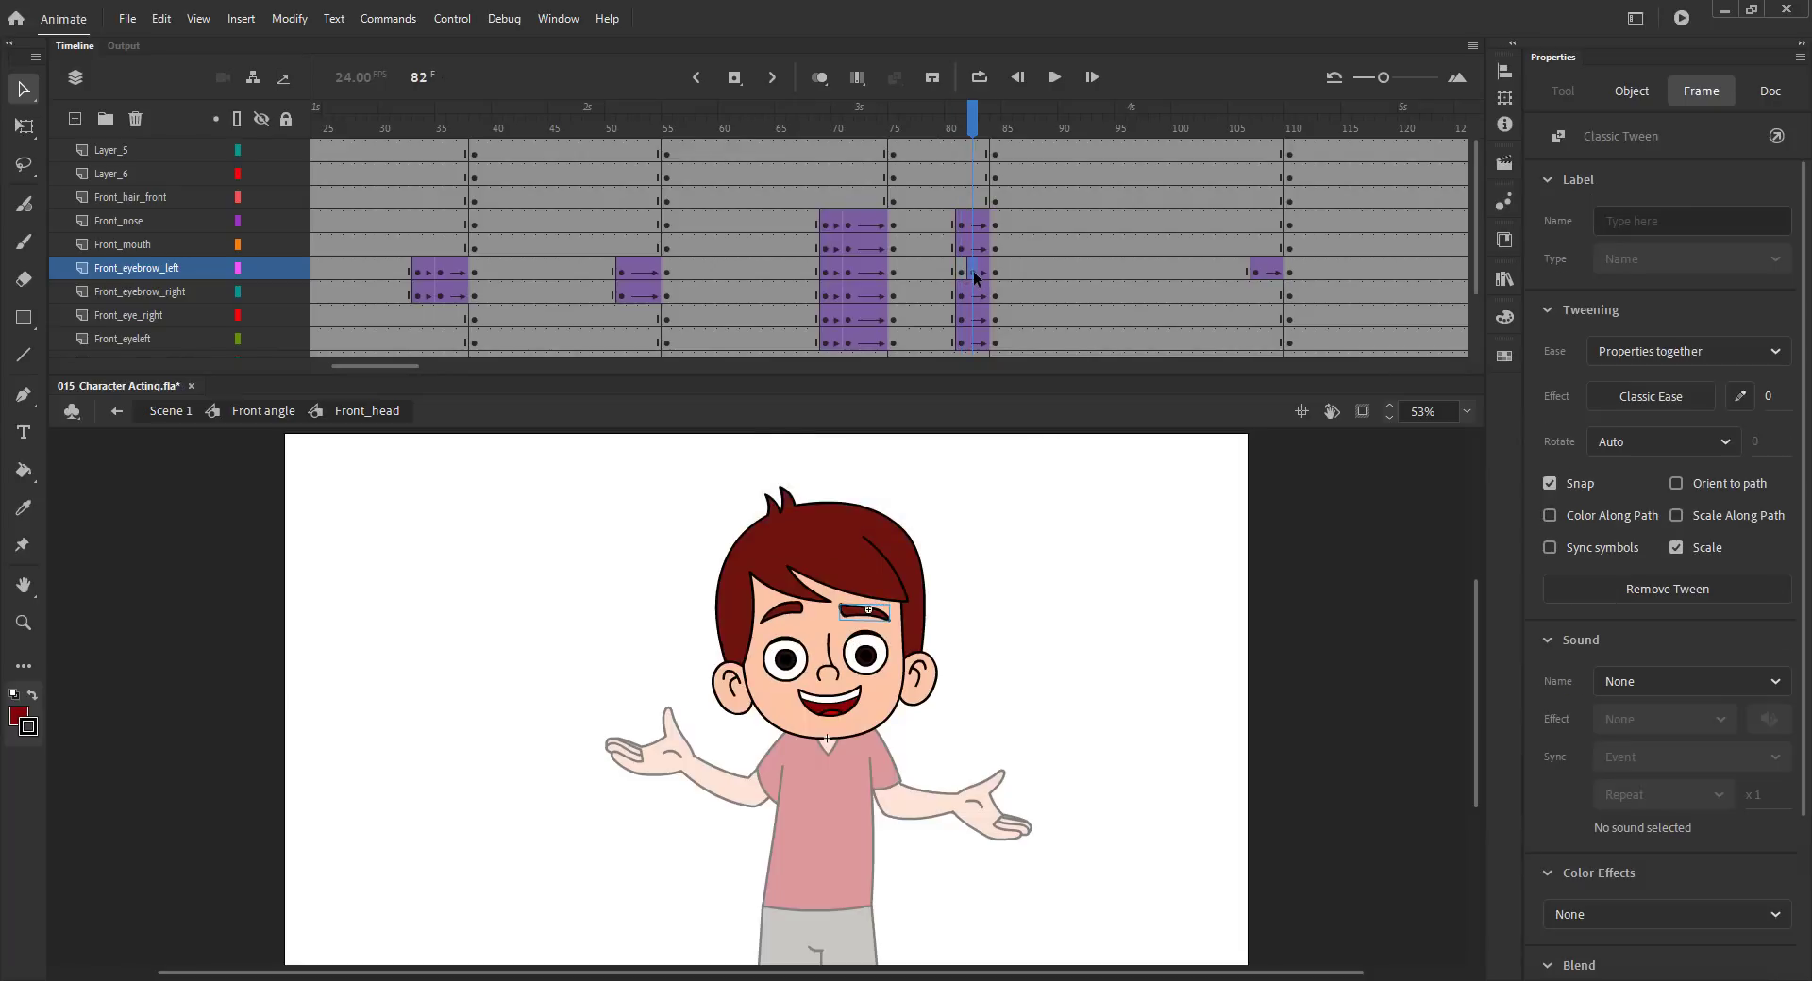
click(894, 78)
mouse_move(962, 126)
mouse_down()
mouse_move(995, 127)
mouse_move(973, 129)
mouse_up()
Step: Synchronize the symbols of all facial feature tweens ending at frames 75 and 84 in Front_head
click(828, 415)
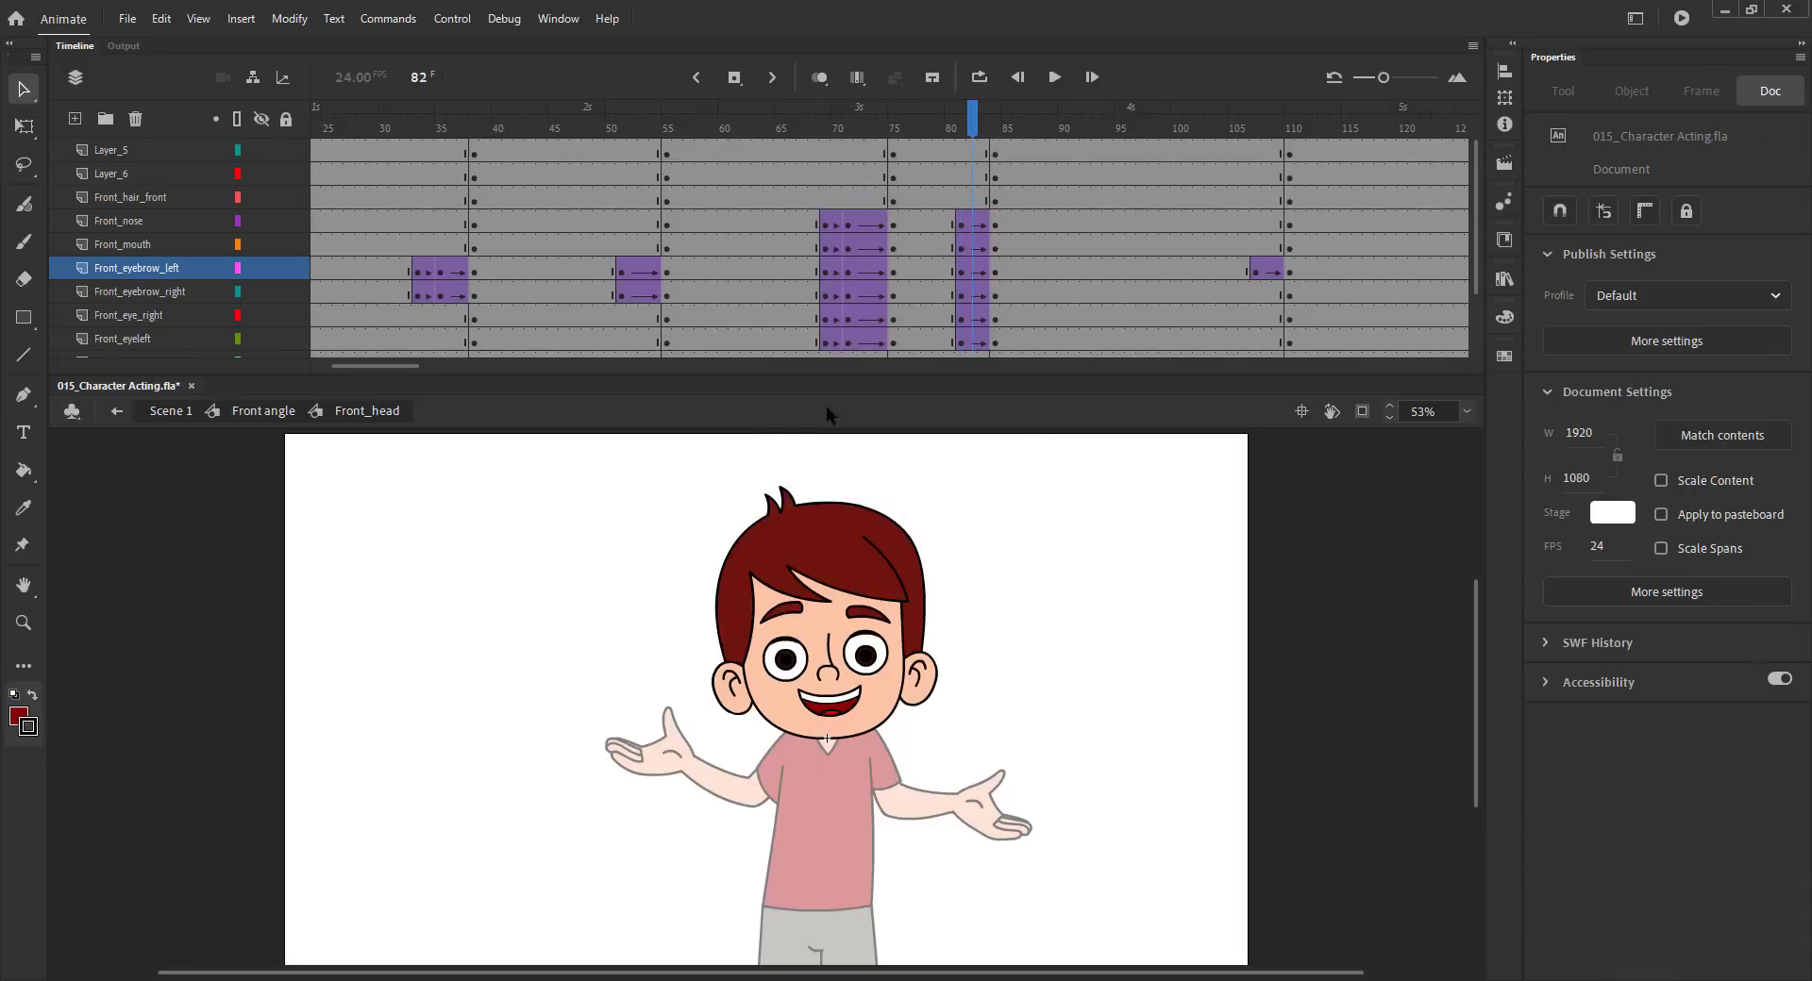
click(861, 618)
double_click(863, 618)
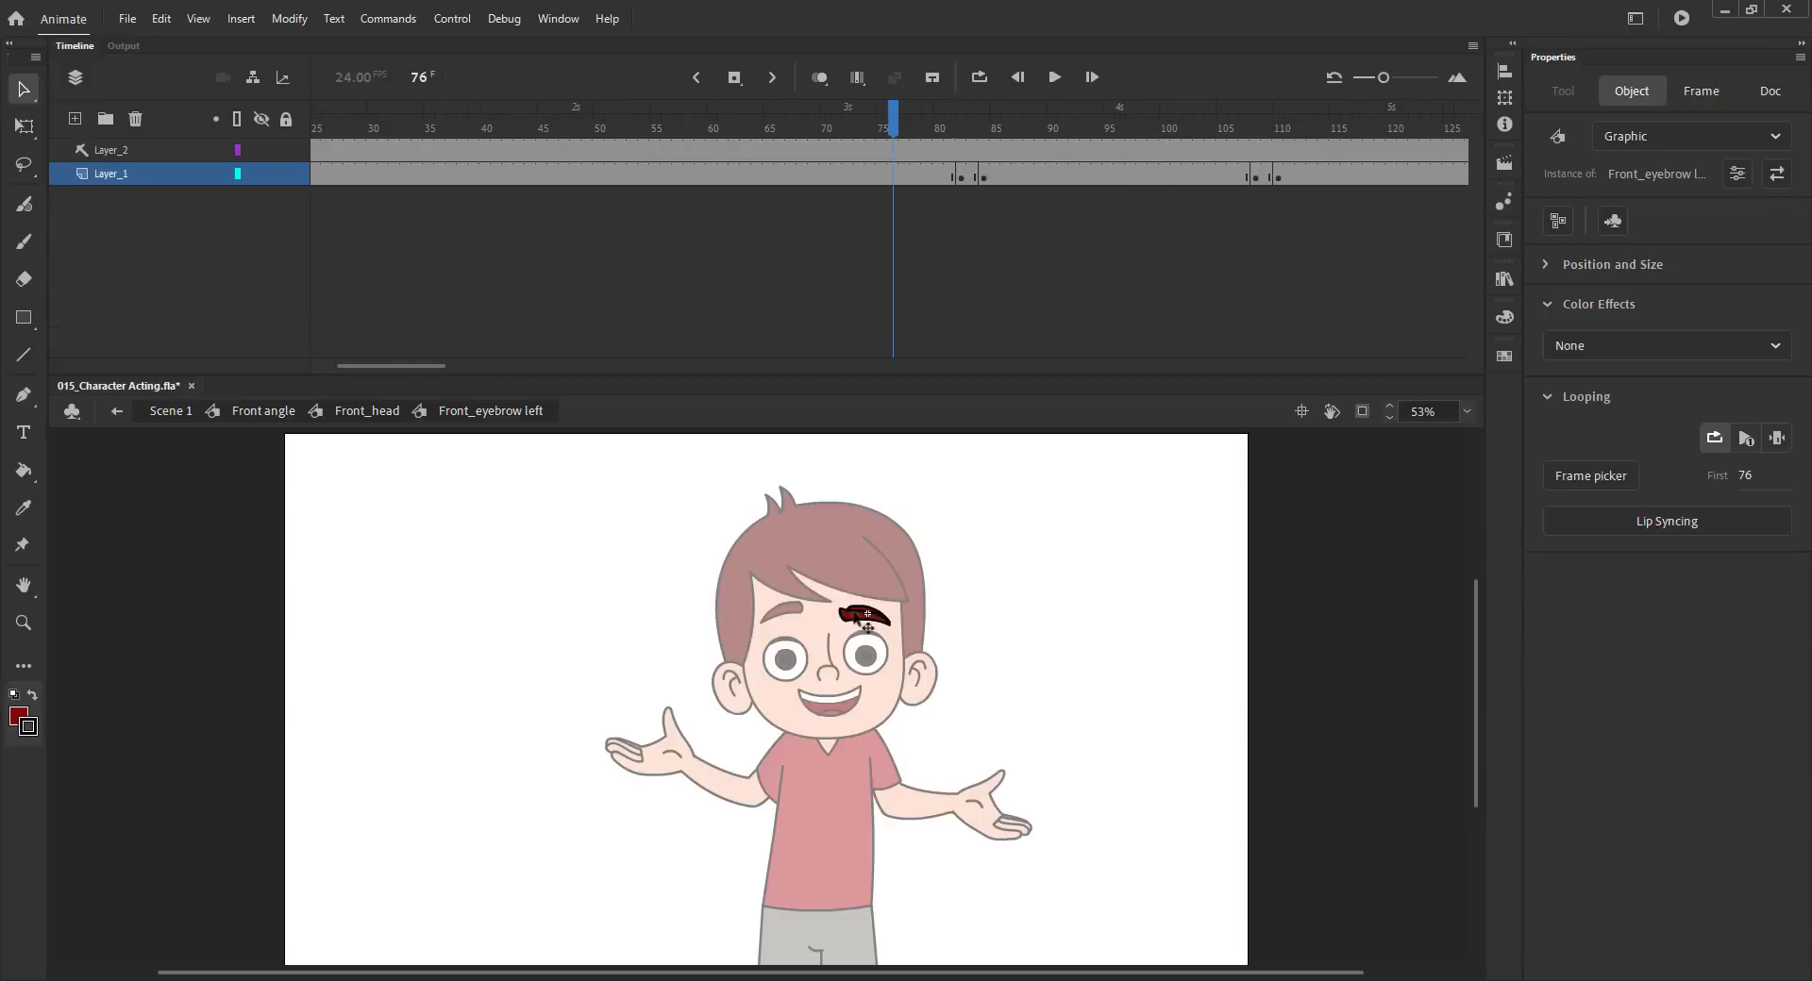
click(373, 411)
drag(848, 221, 927, 339)
right_click(904, 314)
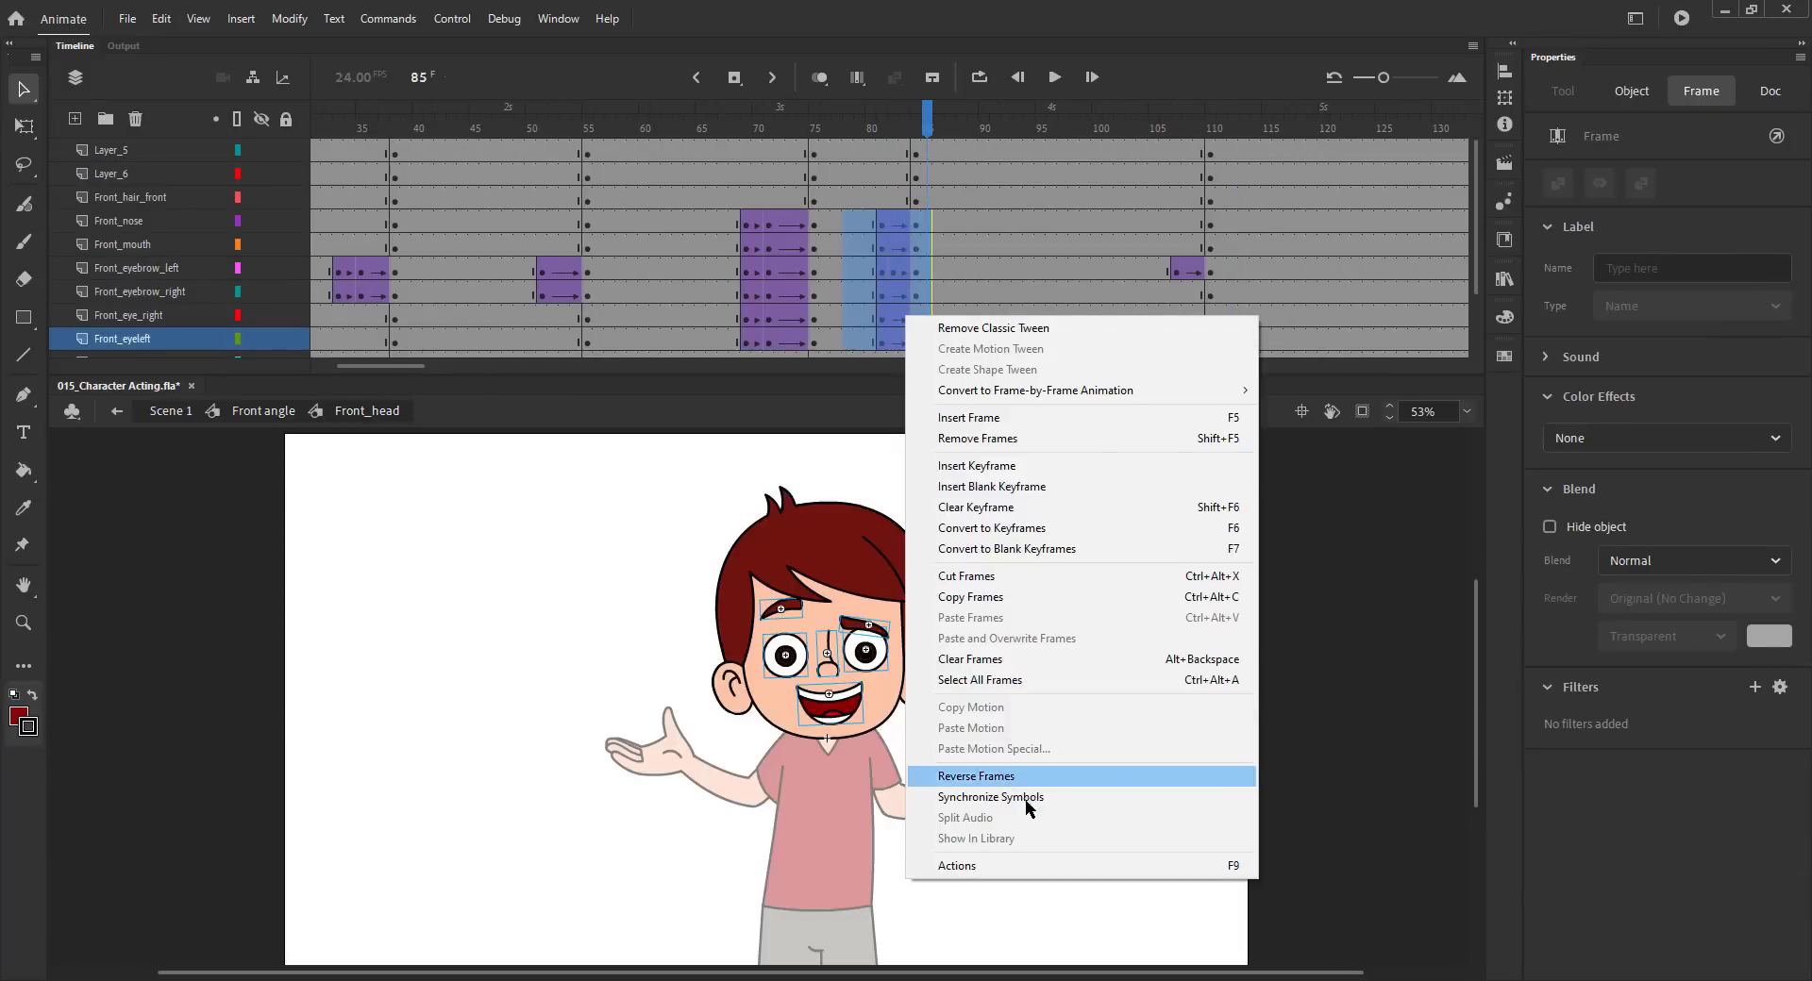
click(1025, 795)
click(847, 123)
drag(723, 220, 926, 339)
right_click(910, 330)
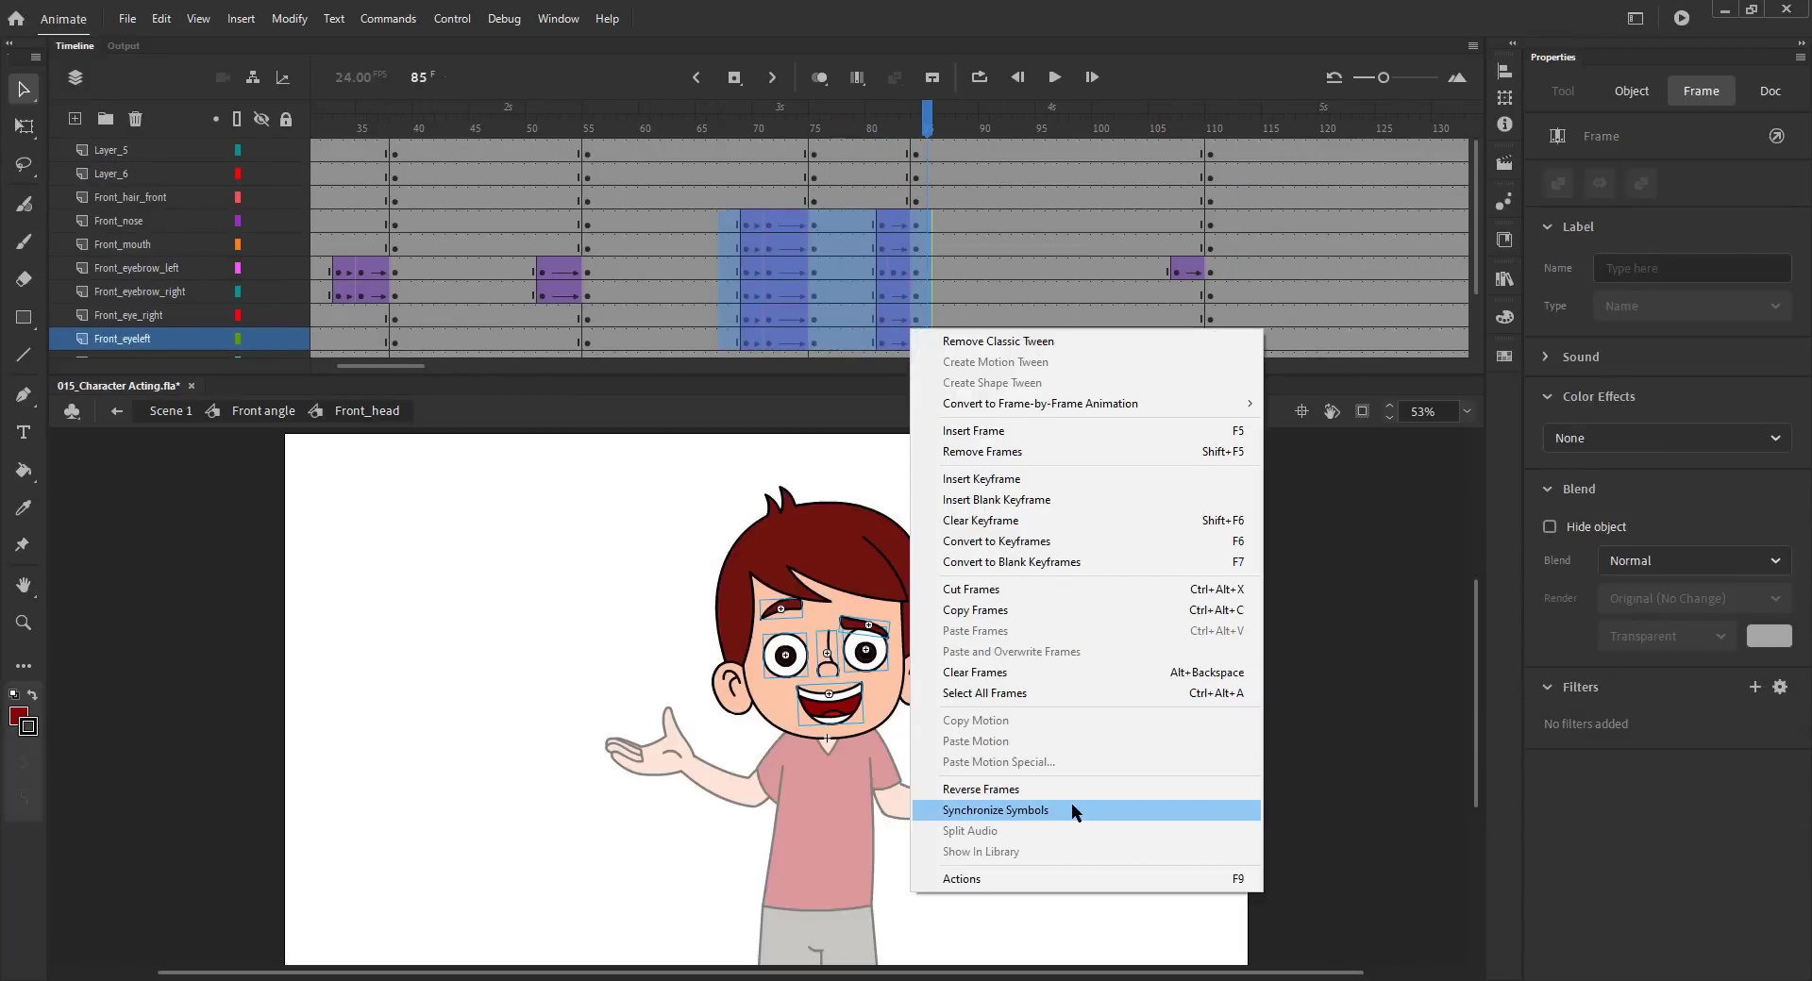
click(995, 809)
Step: Scrub through the Front angle animation from frame 74 to frame 134 to check the face movements, and save the document
click(881, 124)
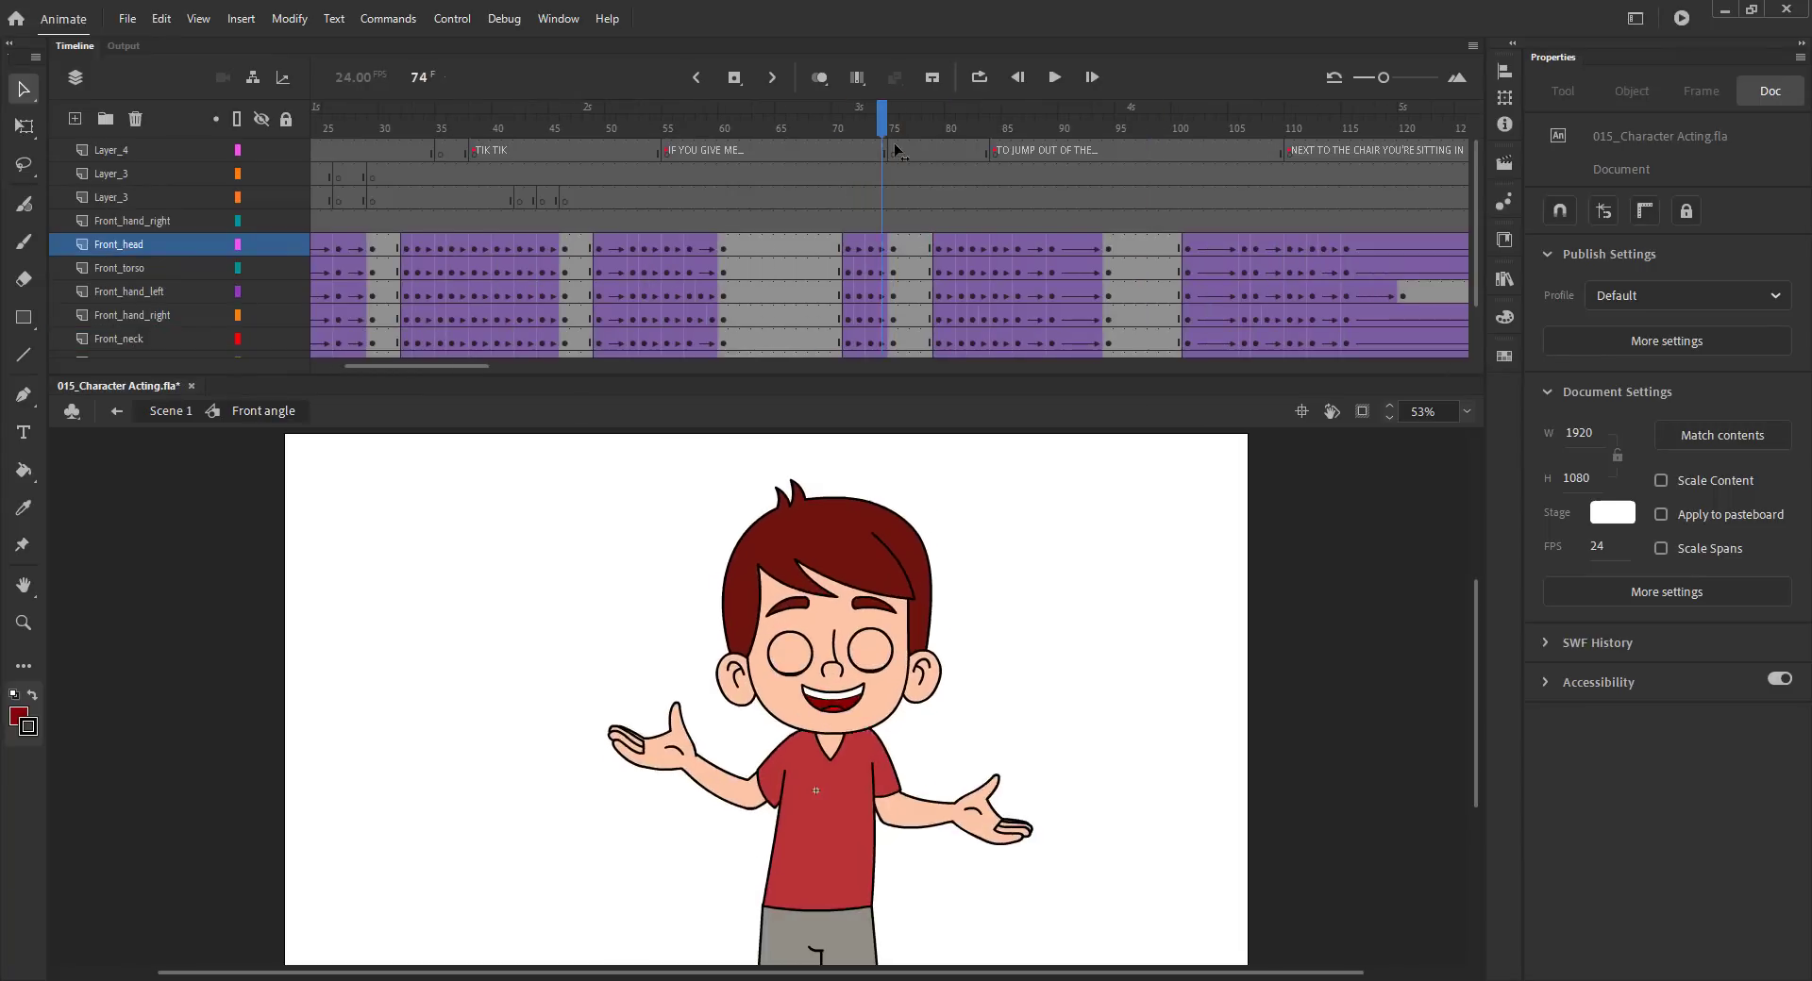
drag(896, 150, 1085, 264)
drag(404, 366, 444, 366)
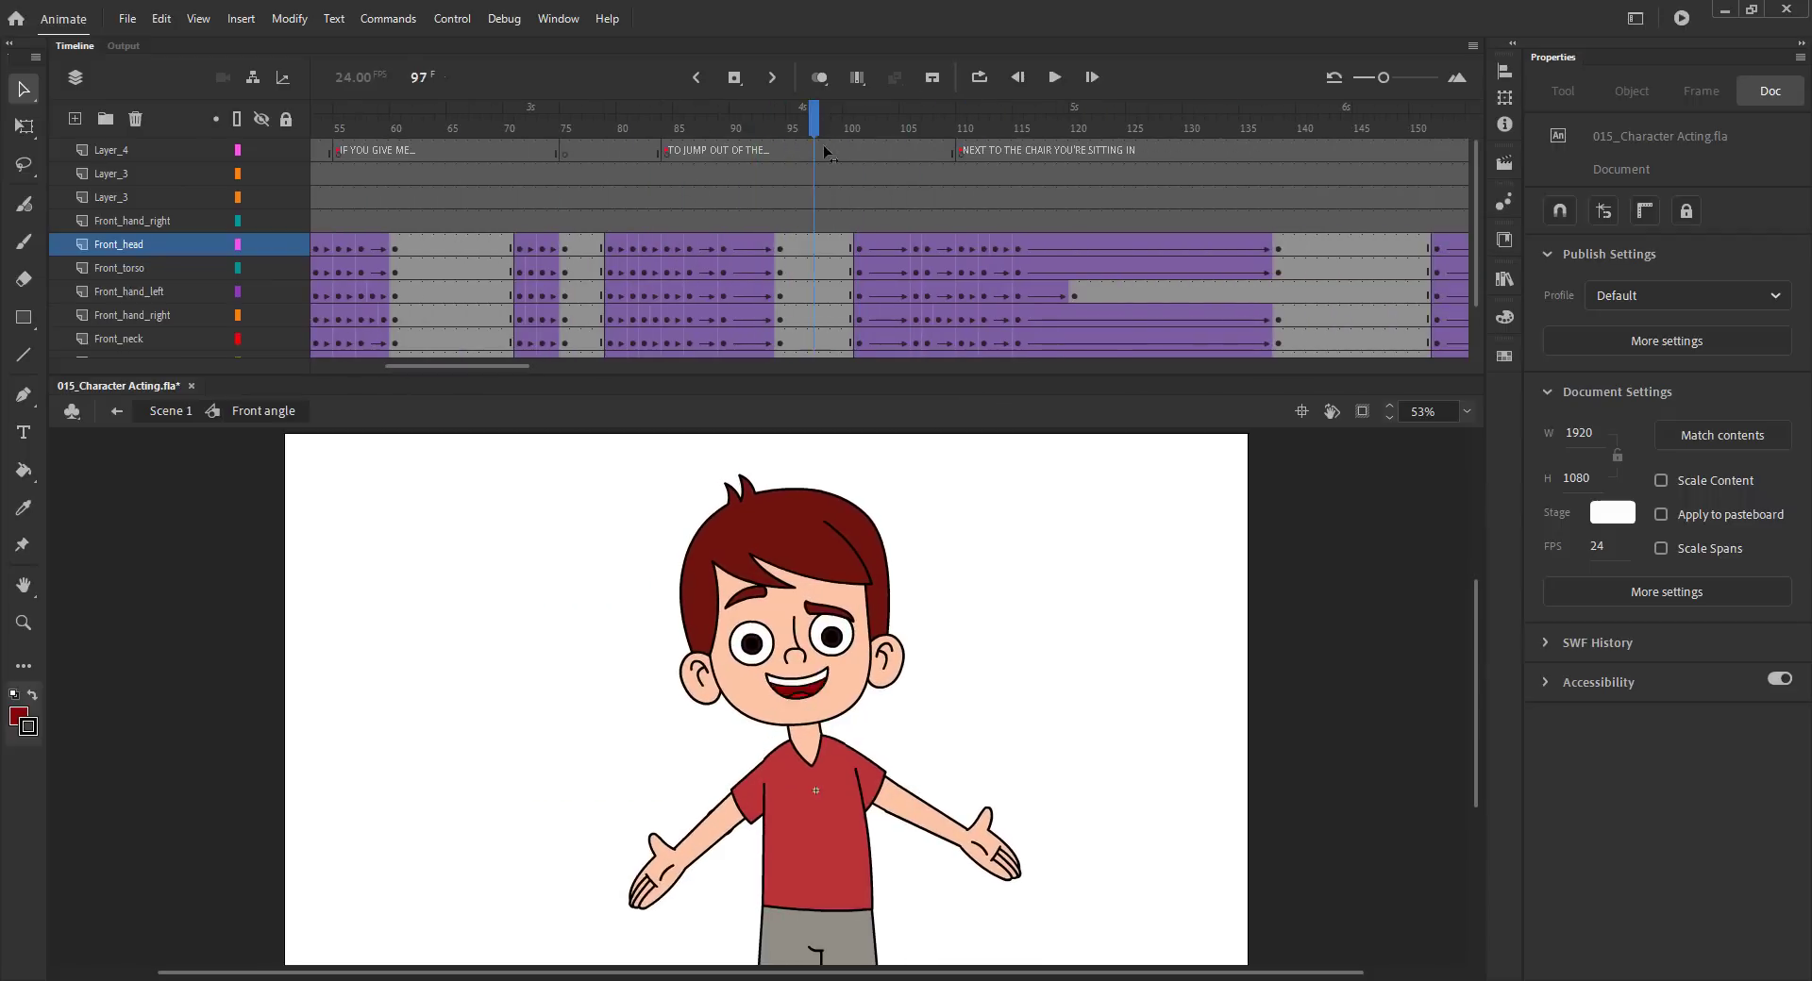
drag(912, 174, 1005, 187)
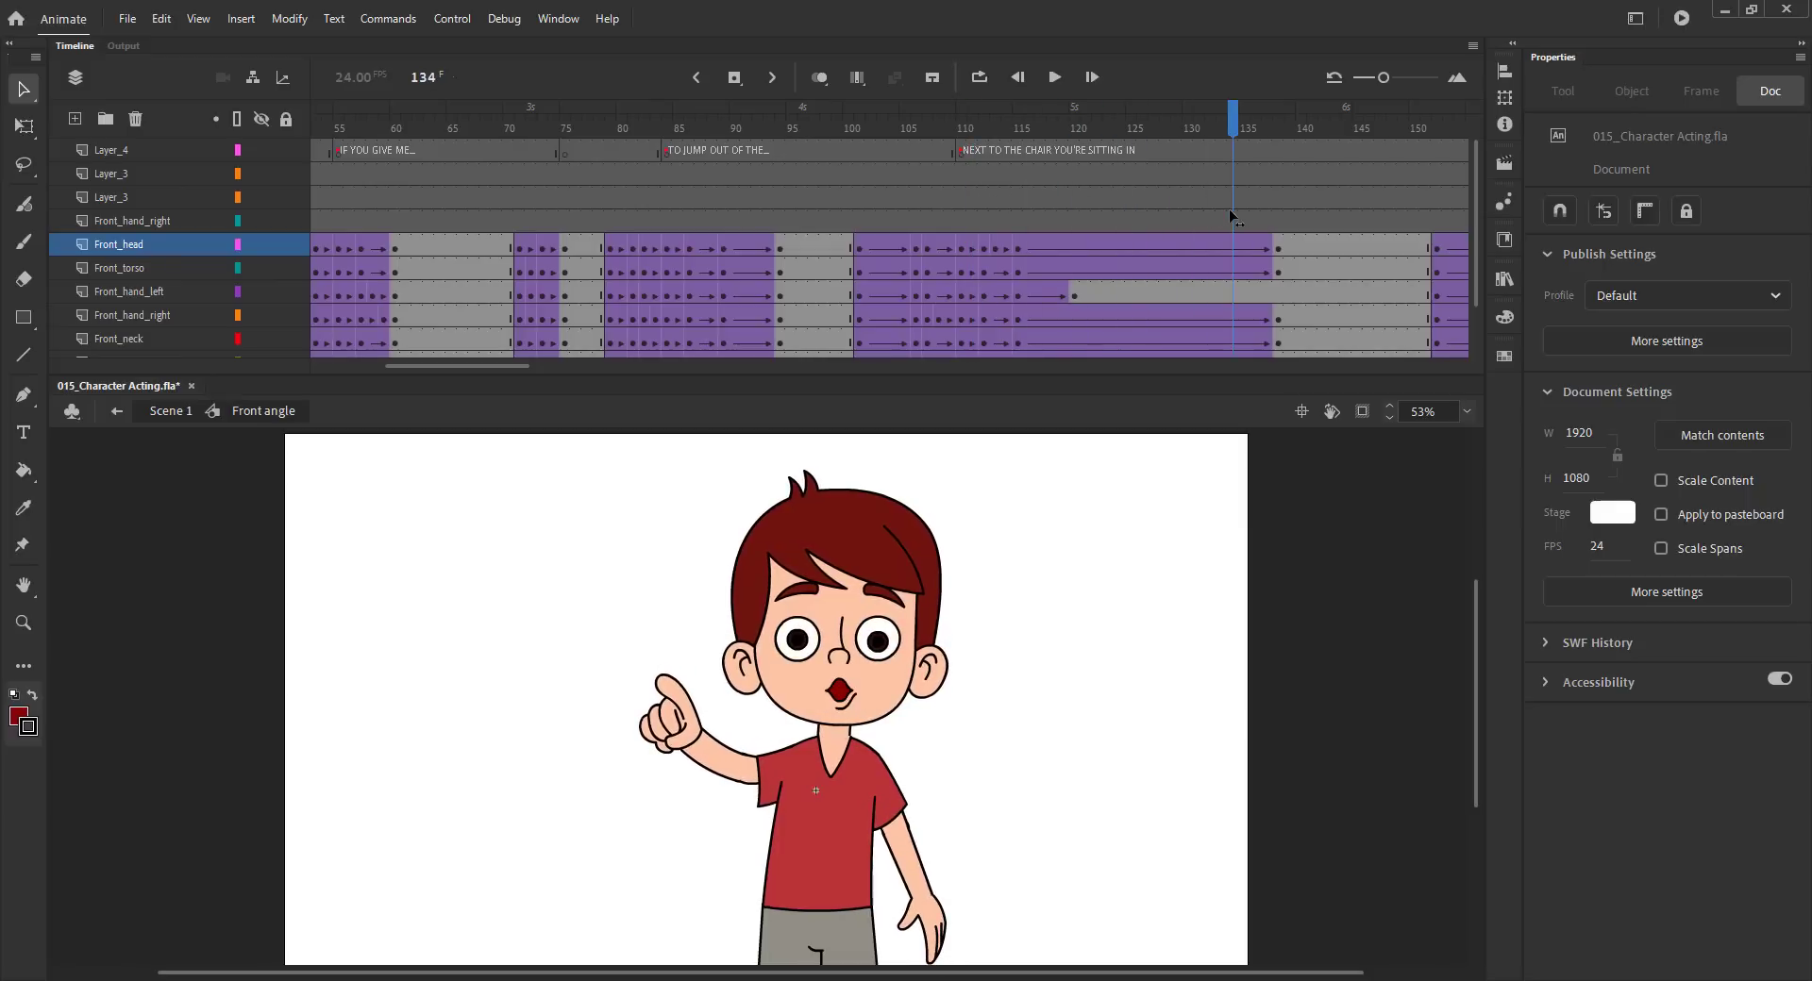
drag(854, 139, 1017, 257)
key(ctrl+s)
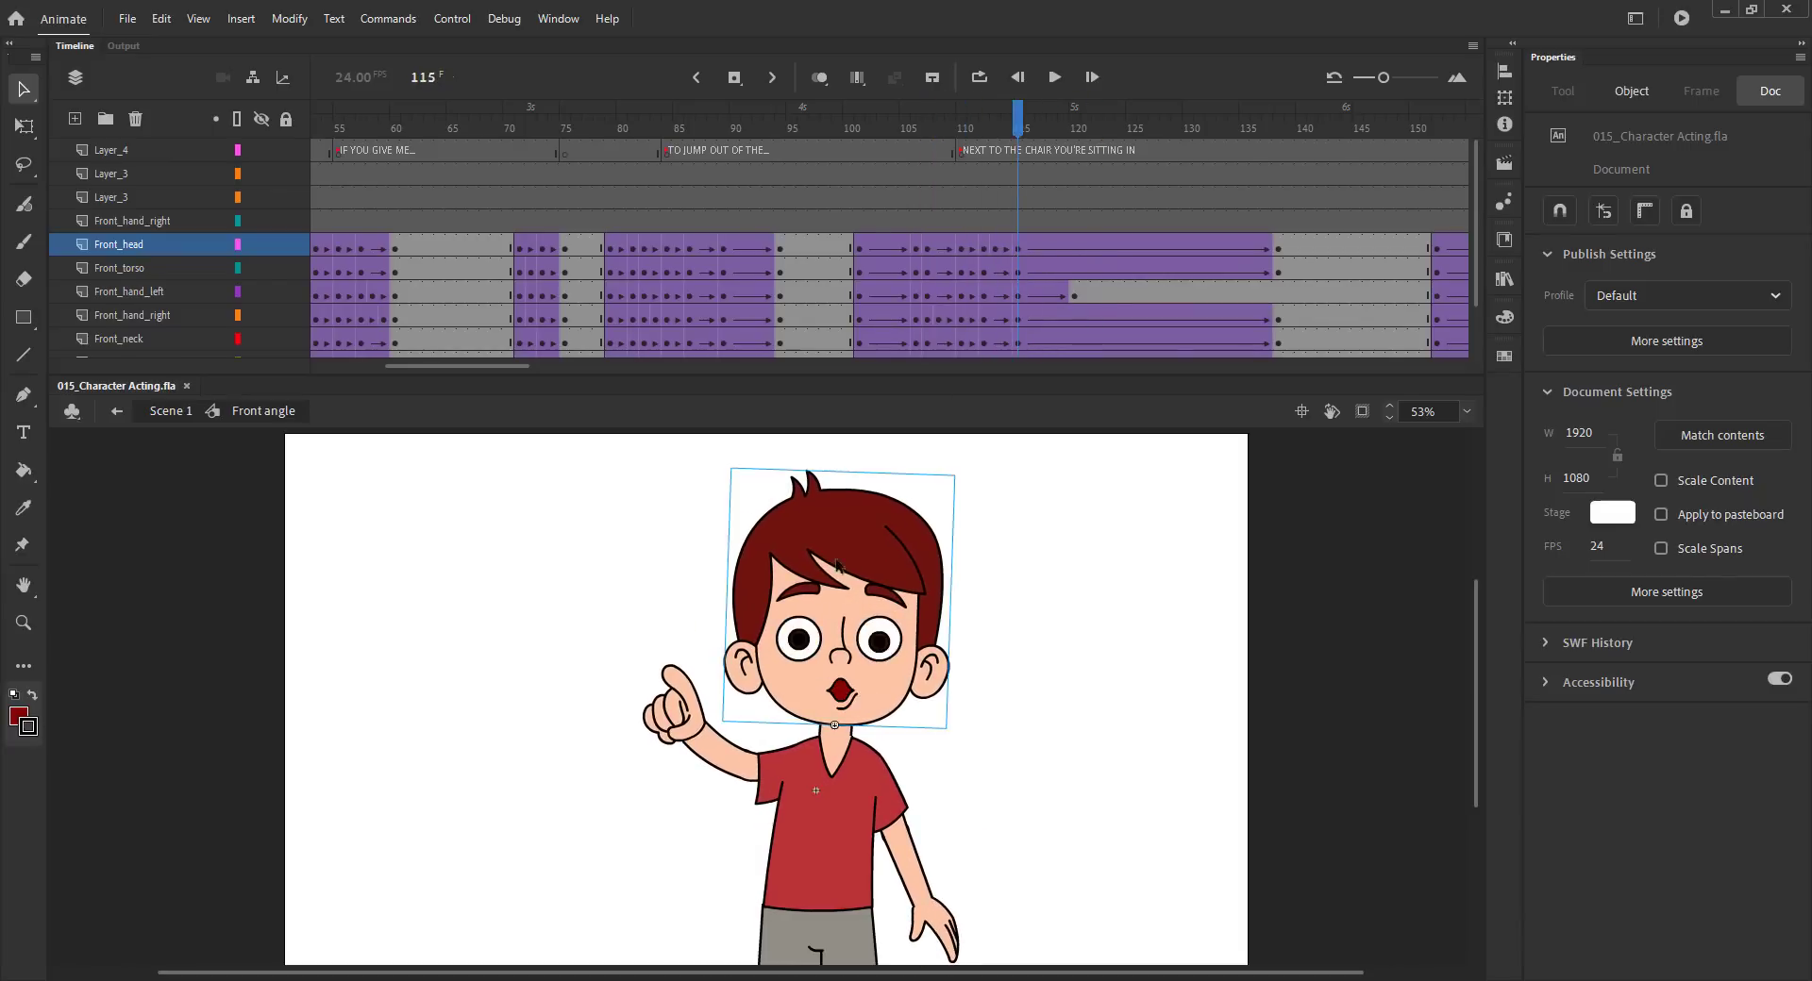
Step: In Front_head, add keyframes at frame 115 on both eyebrow layers
double_click(836, 566)
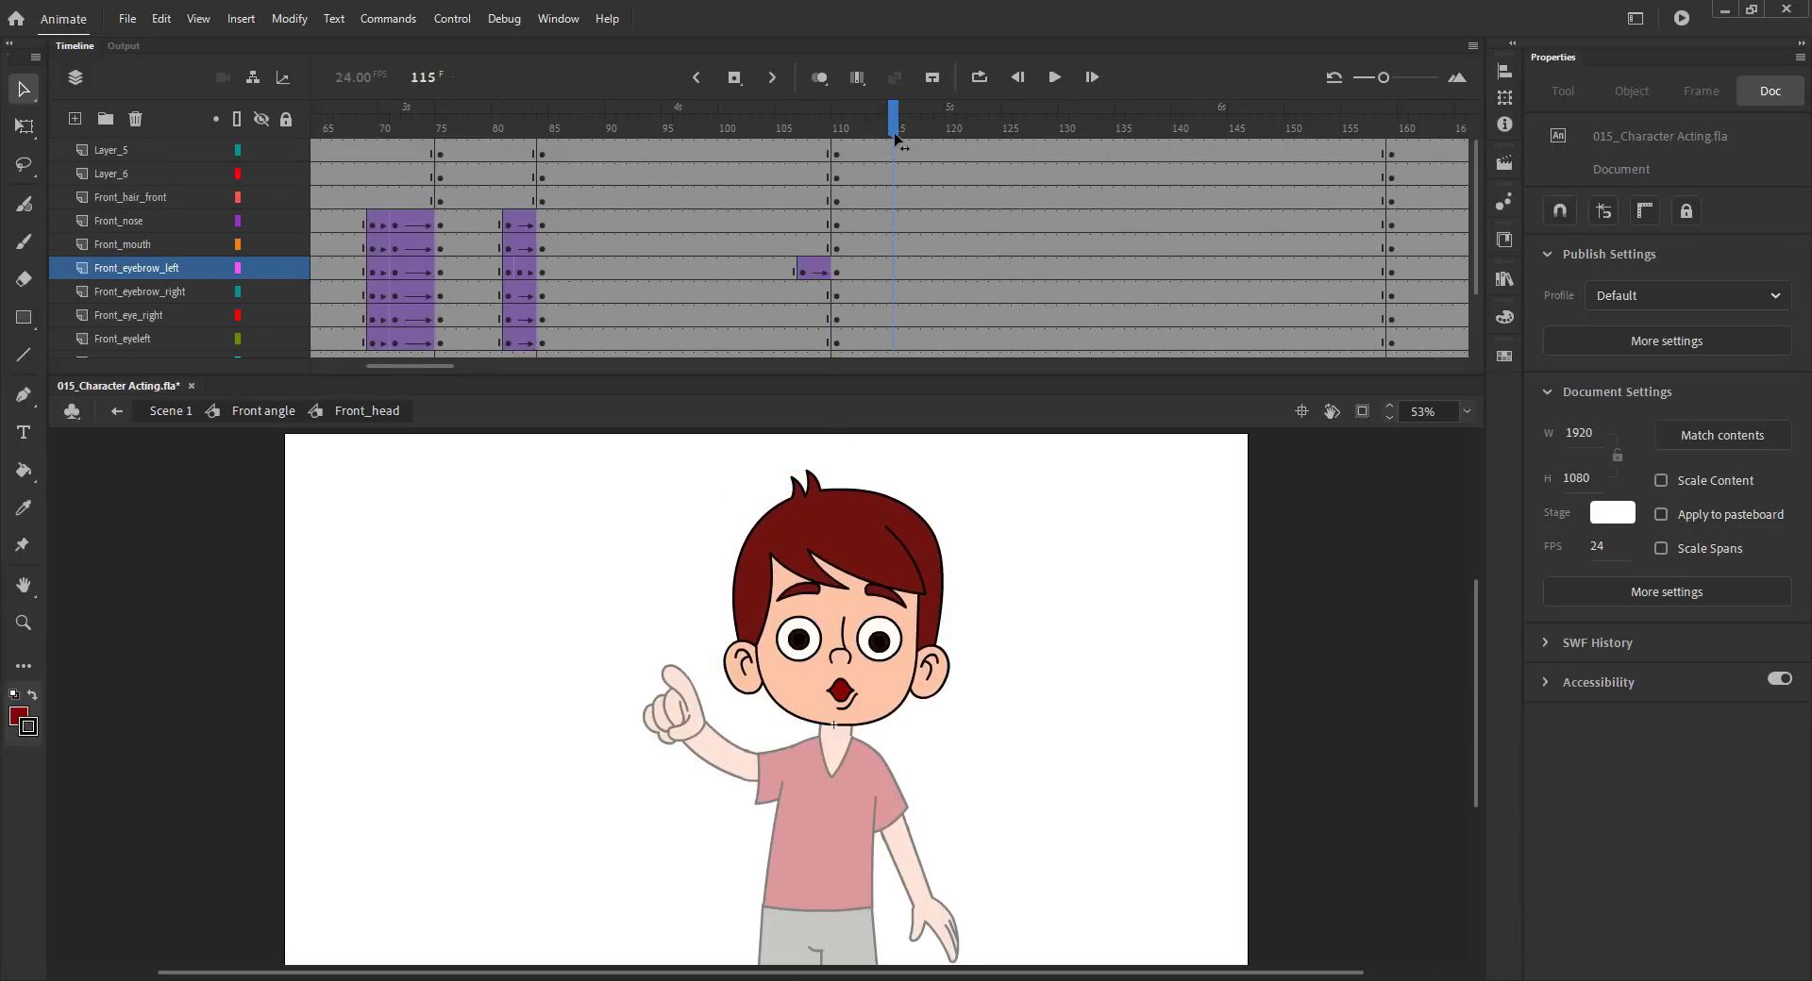
click(800, 599)
click(885, 595)
click(894, 271)
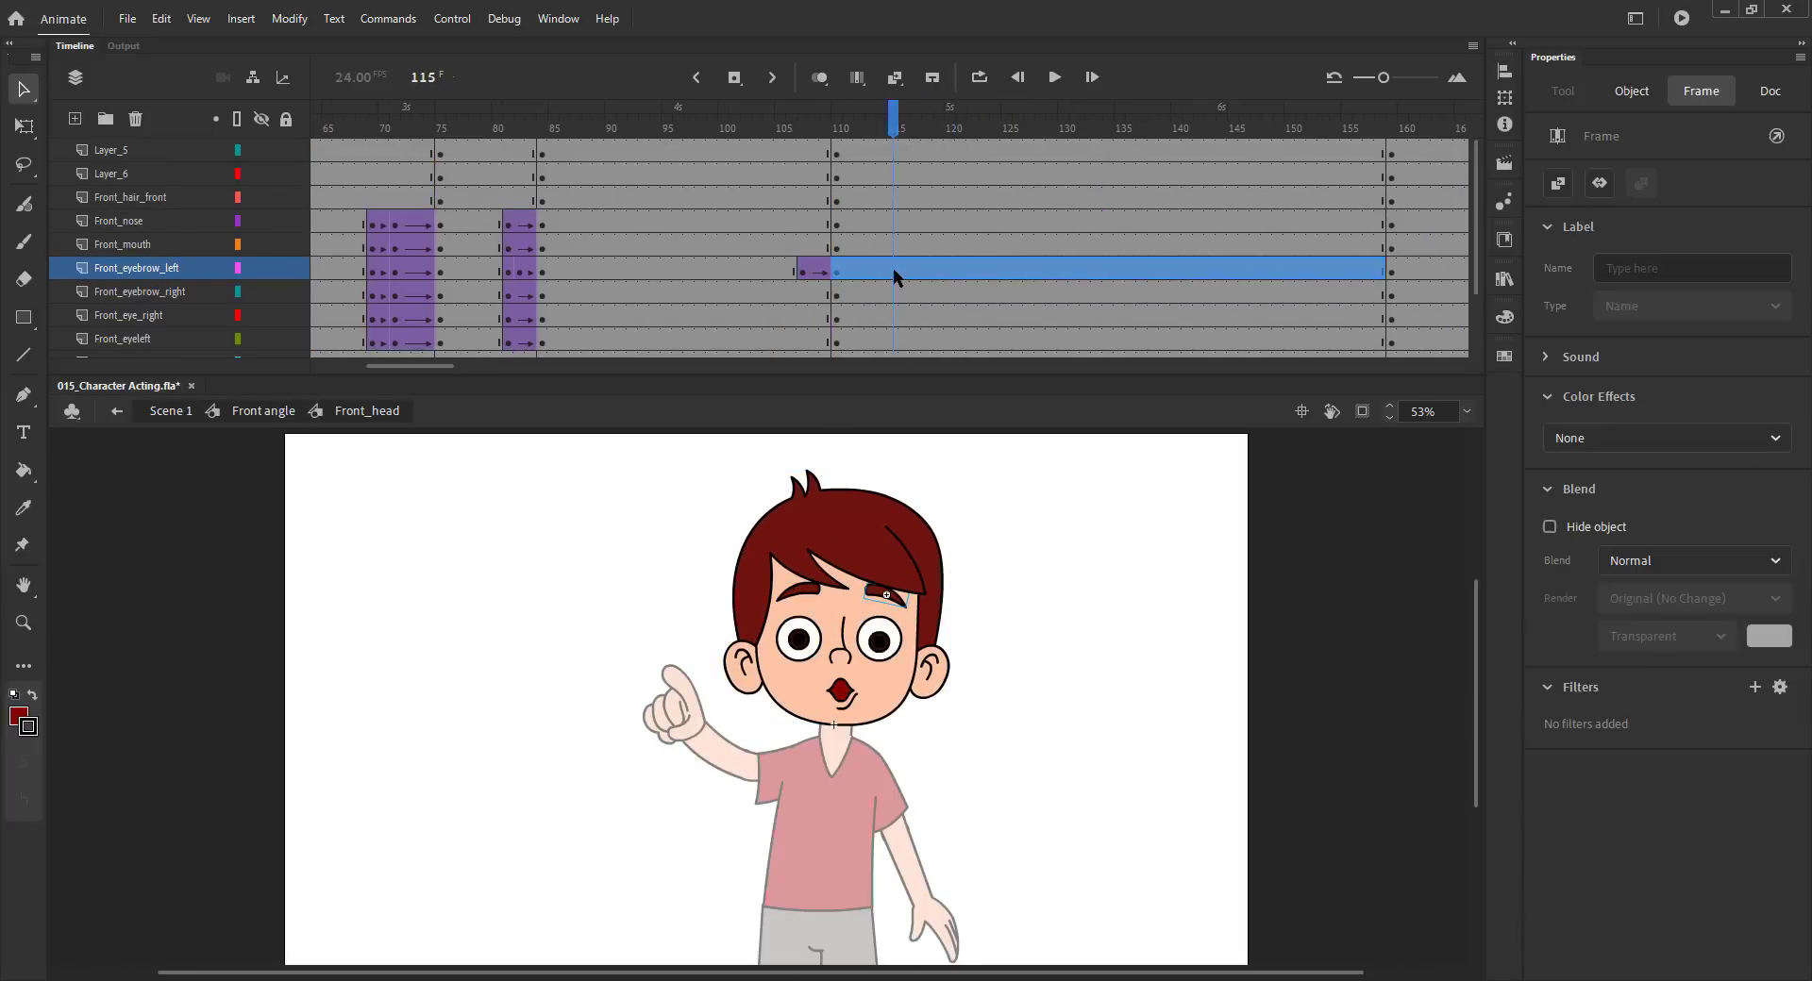
click(893, 126)
drag(894, 269, 896, 300)
key(F6)
Step: Add keyframes at frames 120 and 124 on both eyebrow layers and classic-tween them from frame 115
click(927, 127)
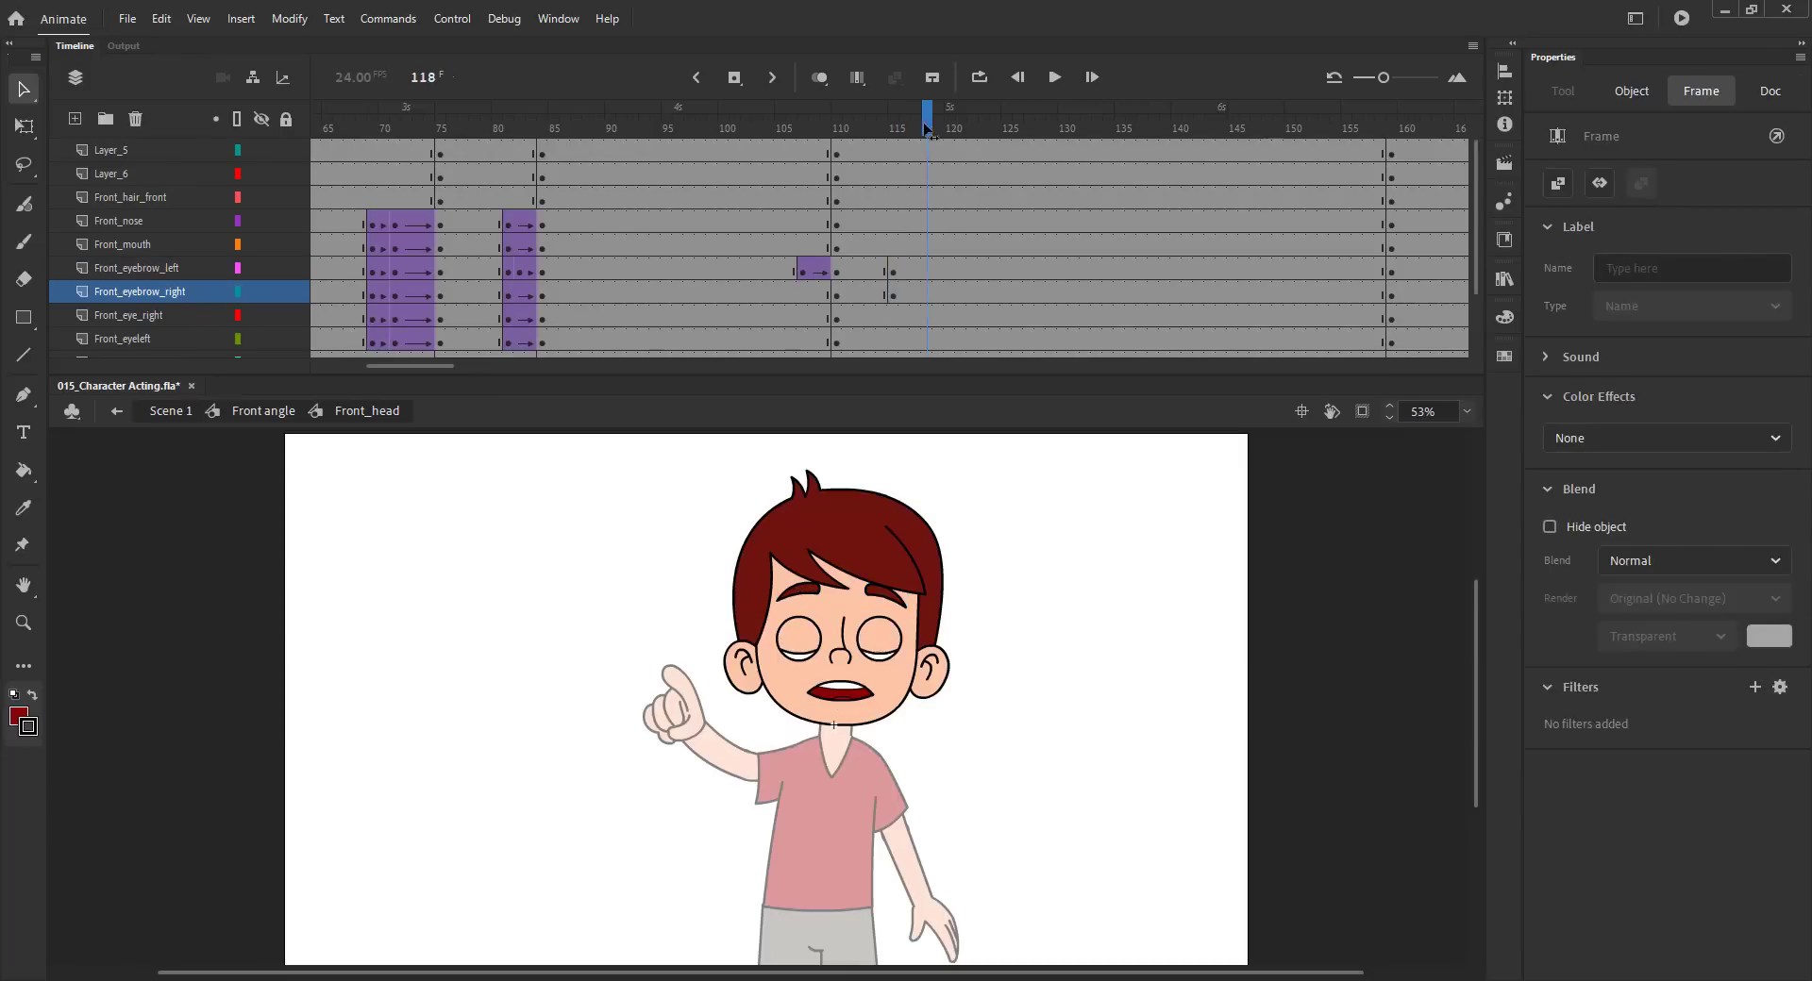
drag(938, 128, 994, 141)
key(F6)
mouse_move(993, 269)
mouse_down()
mouse_move(993, 291)
mouse_move(970, 285)
mouse_up()
key(F6)
key(F3)
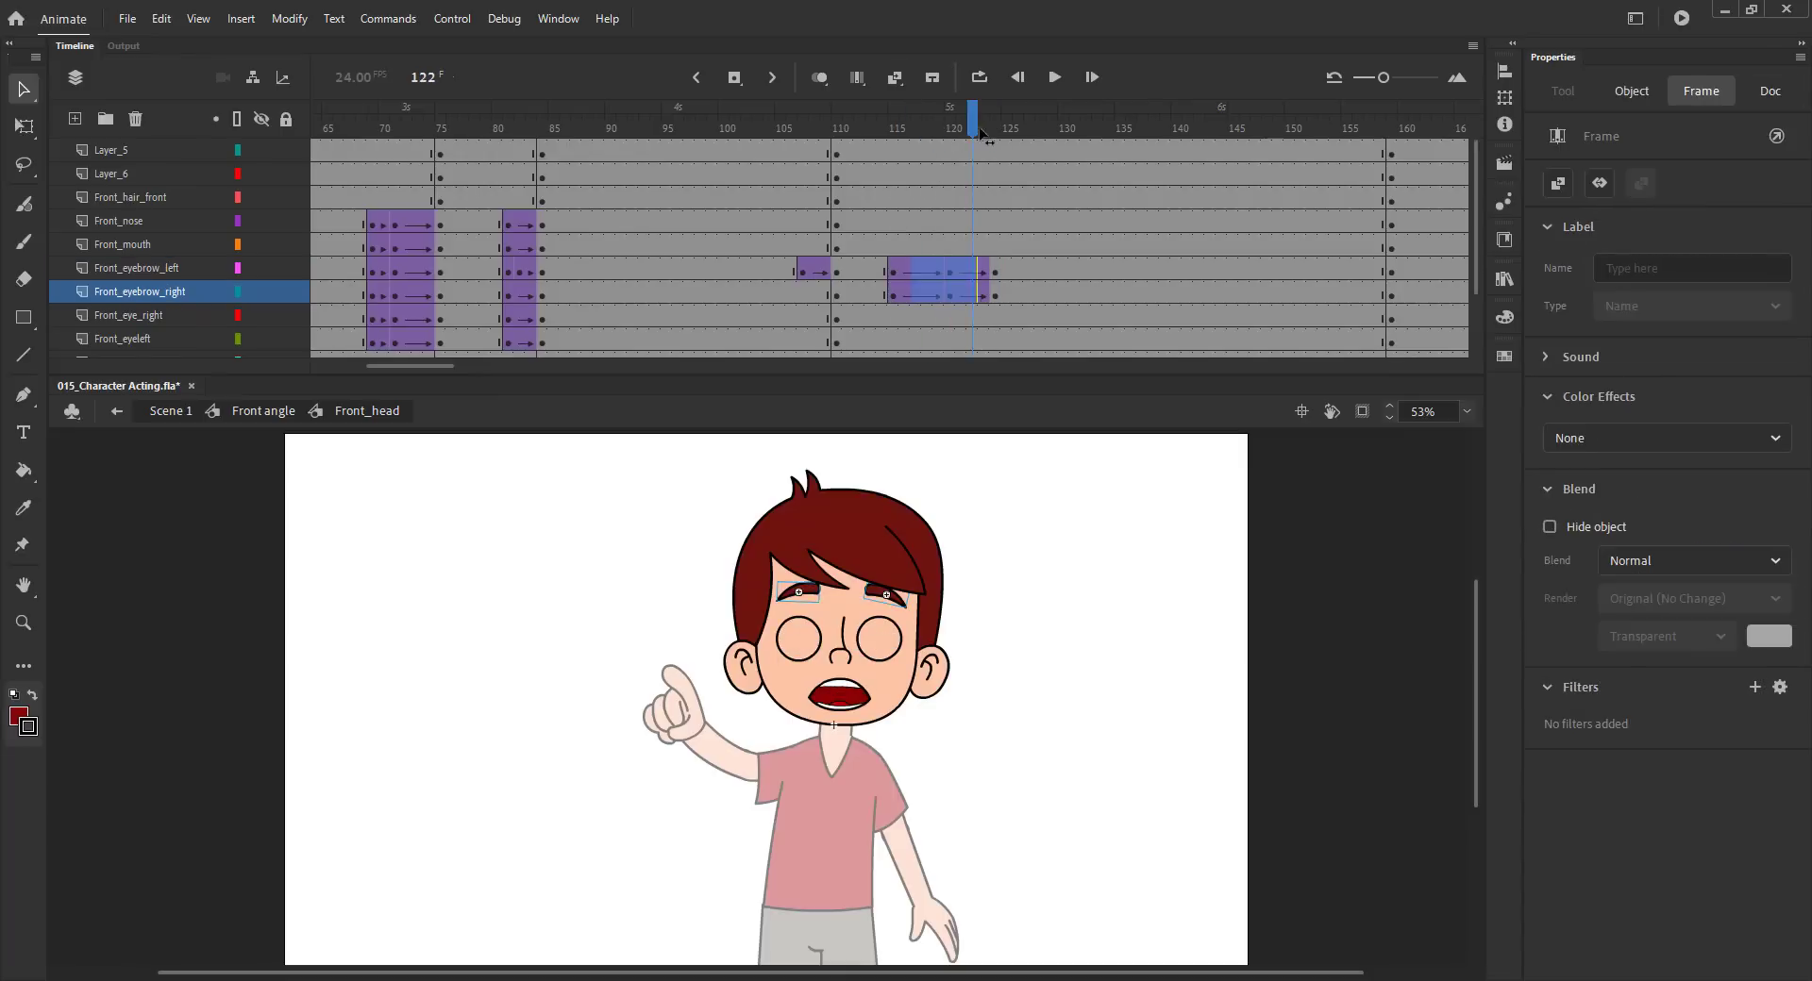
Step: Add keyframes at frame 126 on both eyebrow layers
drag(981, 133, 1018, 137)
click(950, 127)
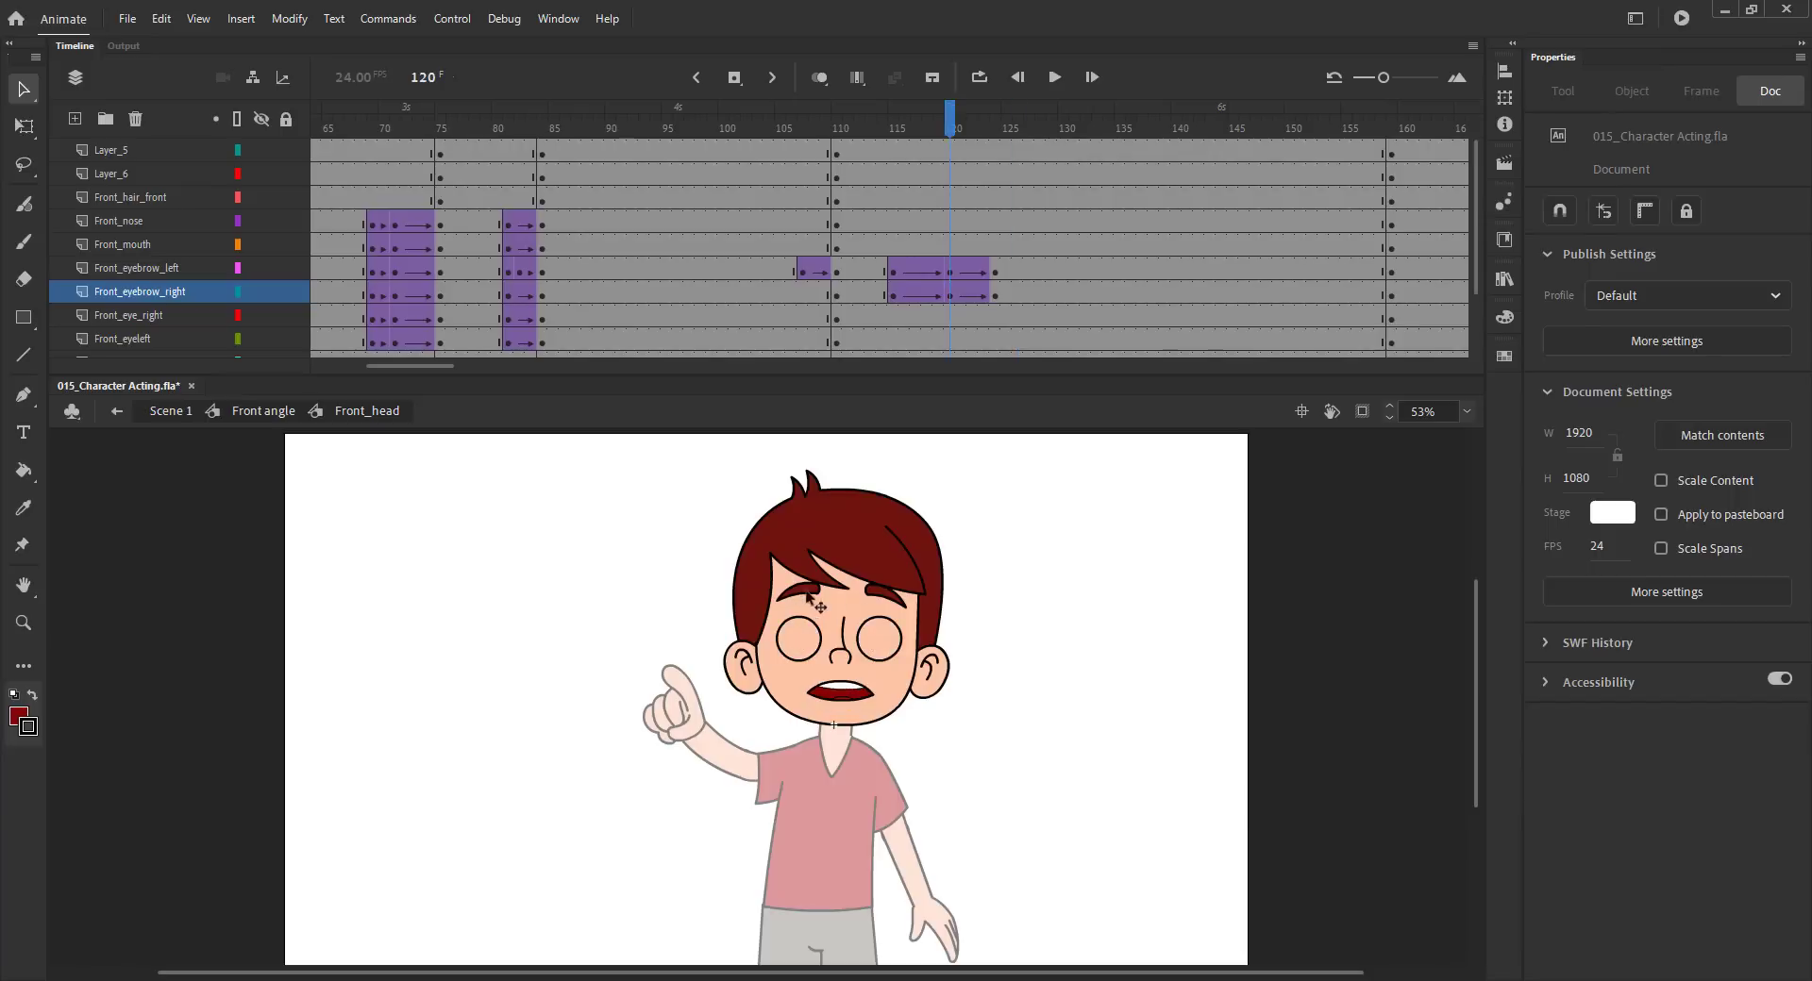
click(802, 592)
shift+click(875, 596)
drag(886, 128, 994, 141)
click(1015, 289)
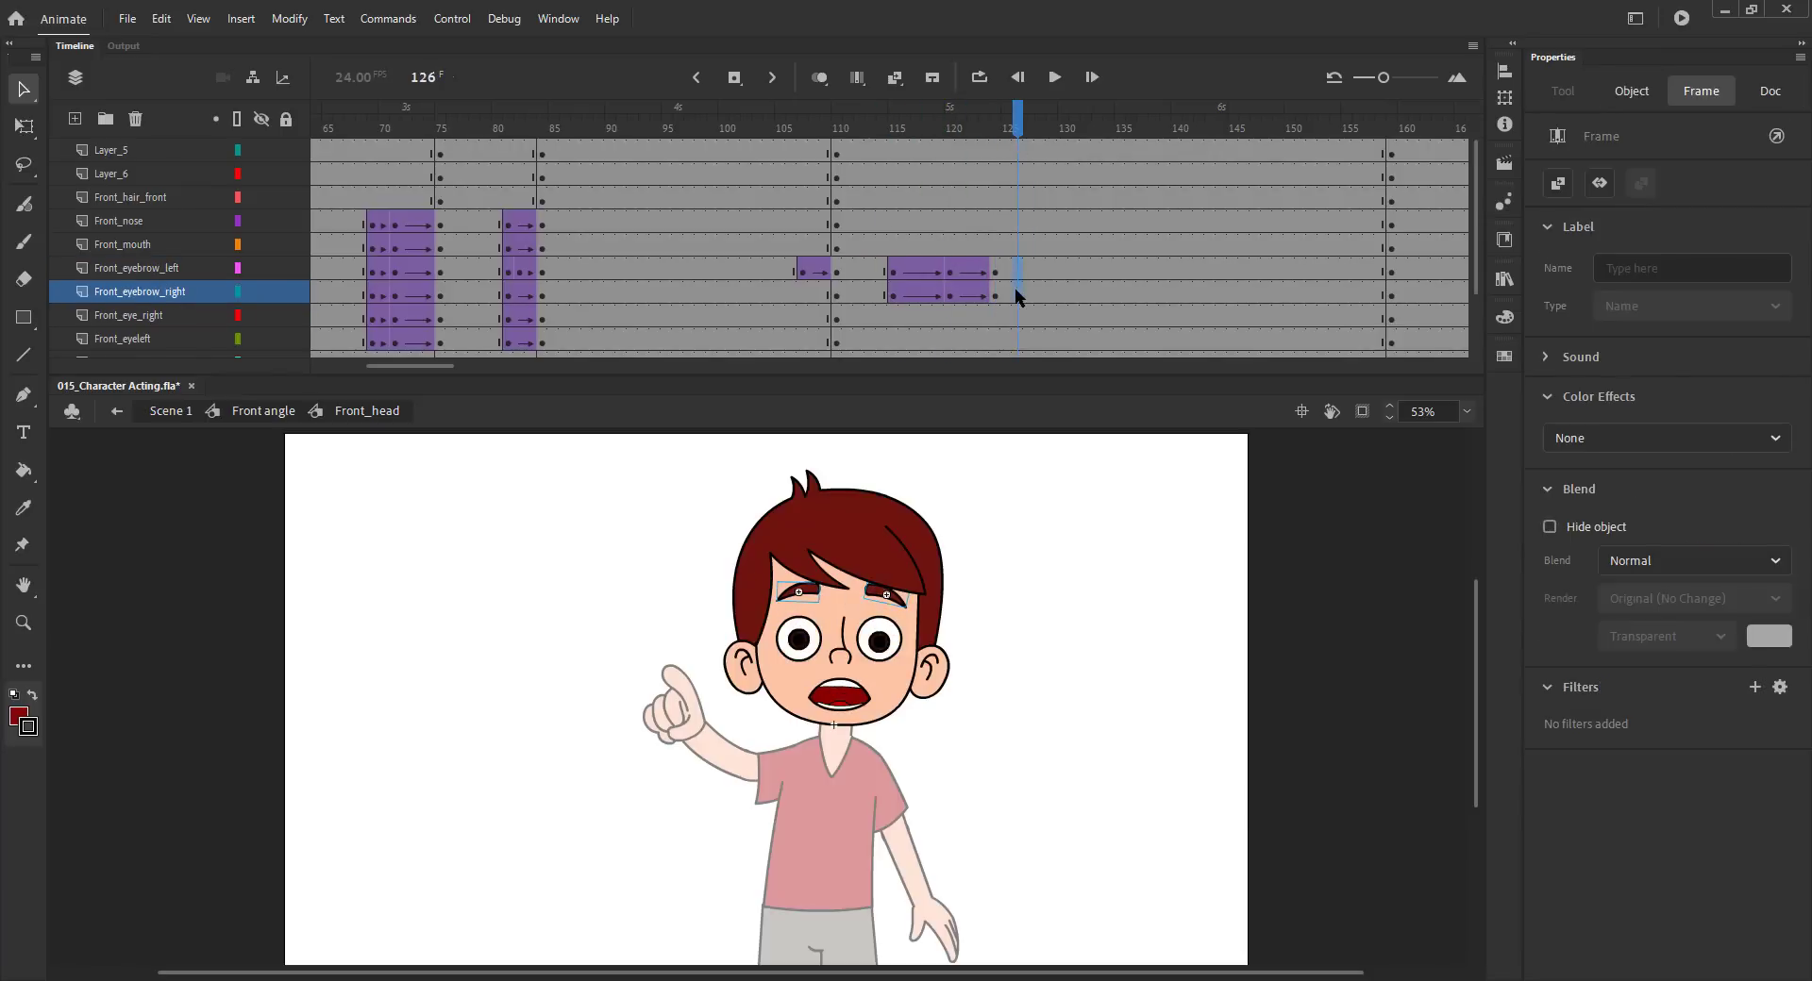
click(984, 128)
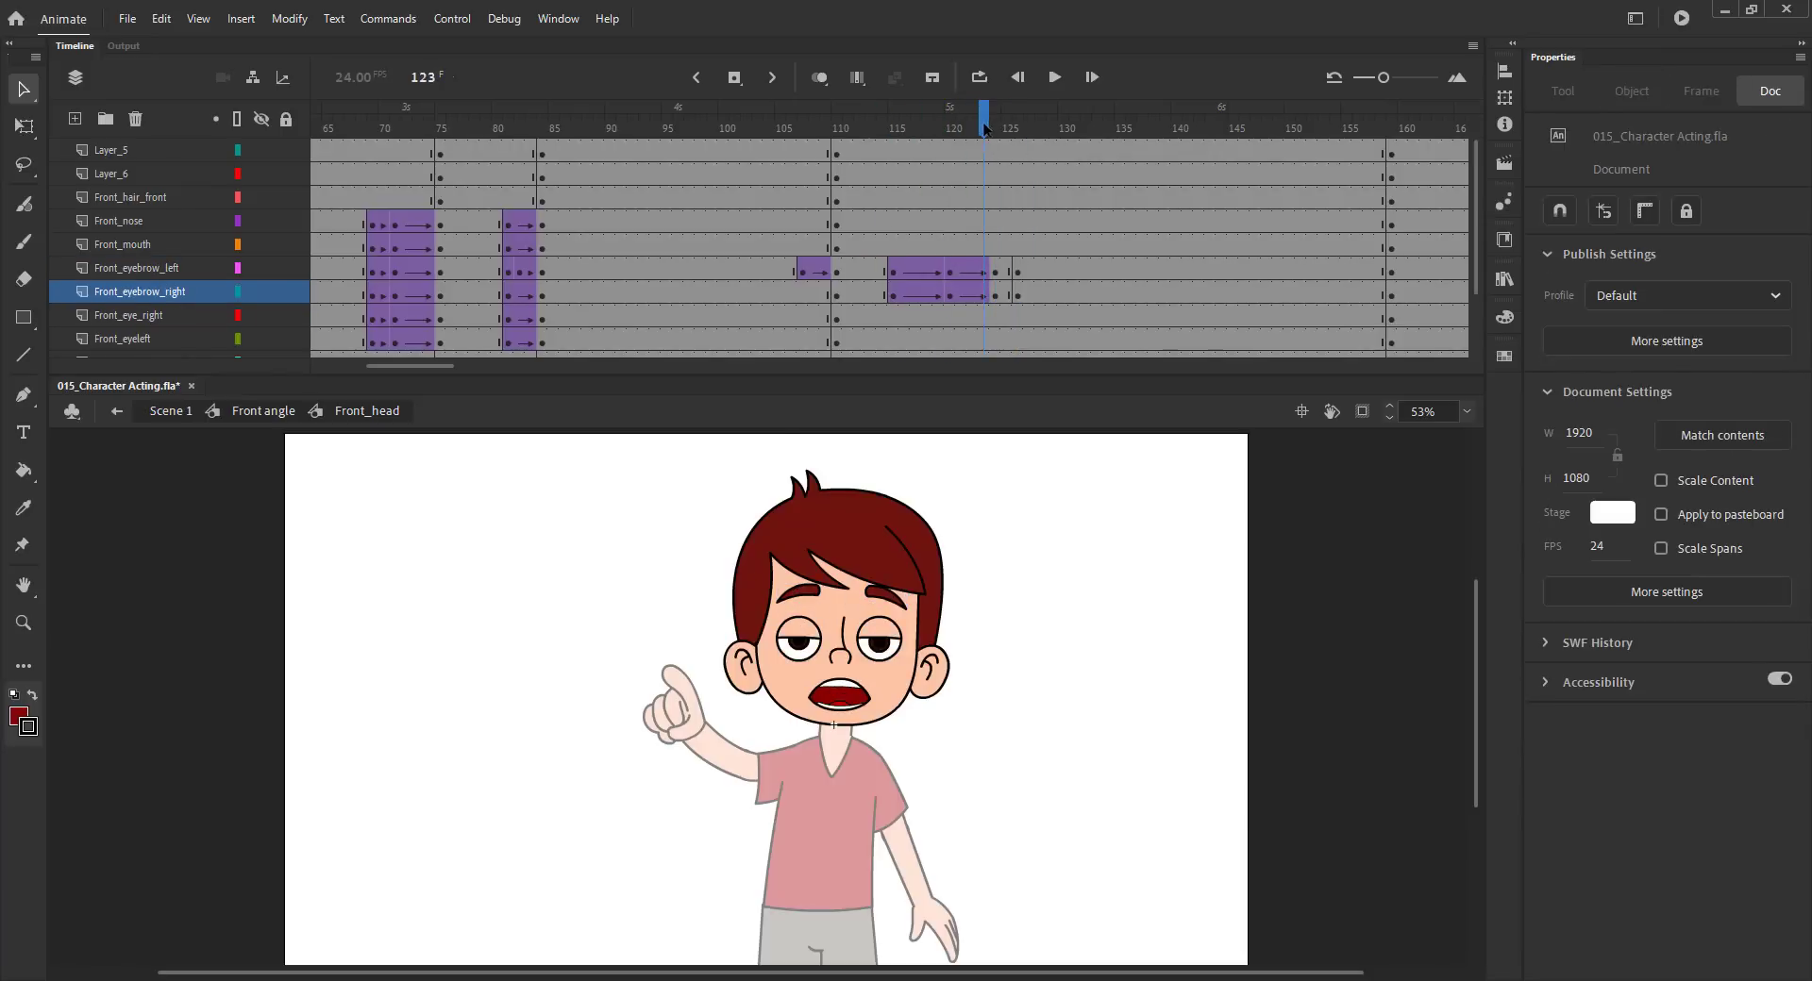
Step: At frame 124, rotate each eyebrow slightly about its outer end so that the inner ends rise
click(798, 592)
key(z)
drag(720, 536, 989, 666)
key(q)
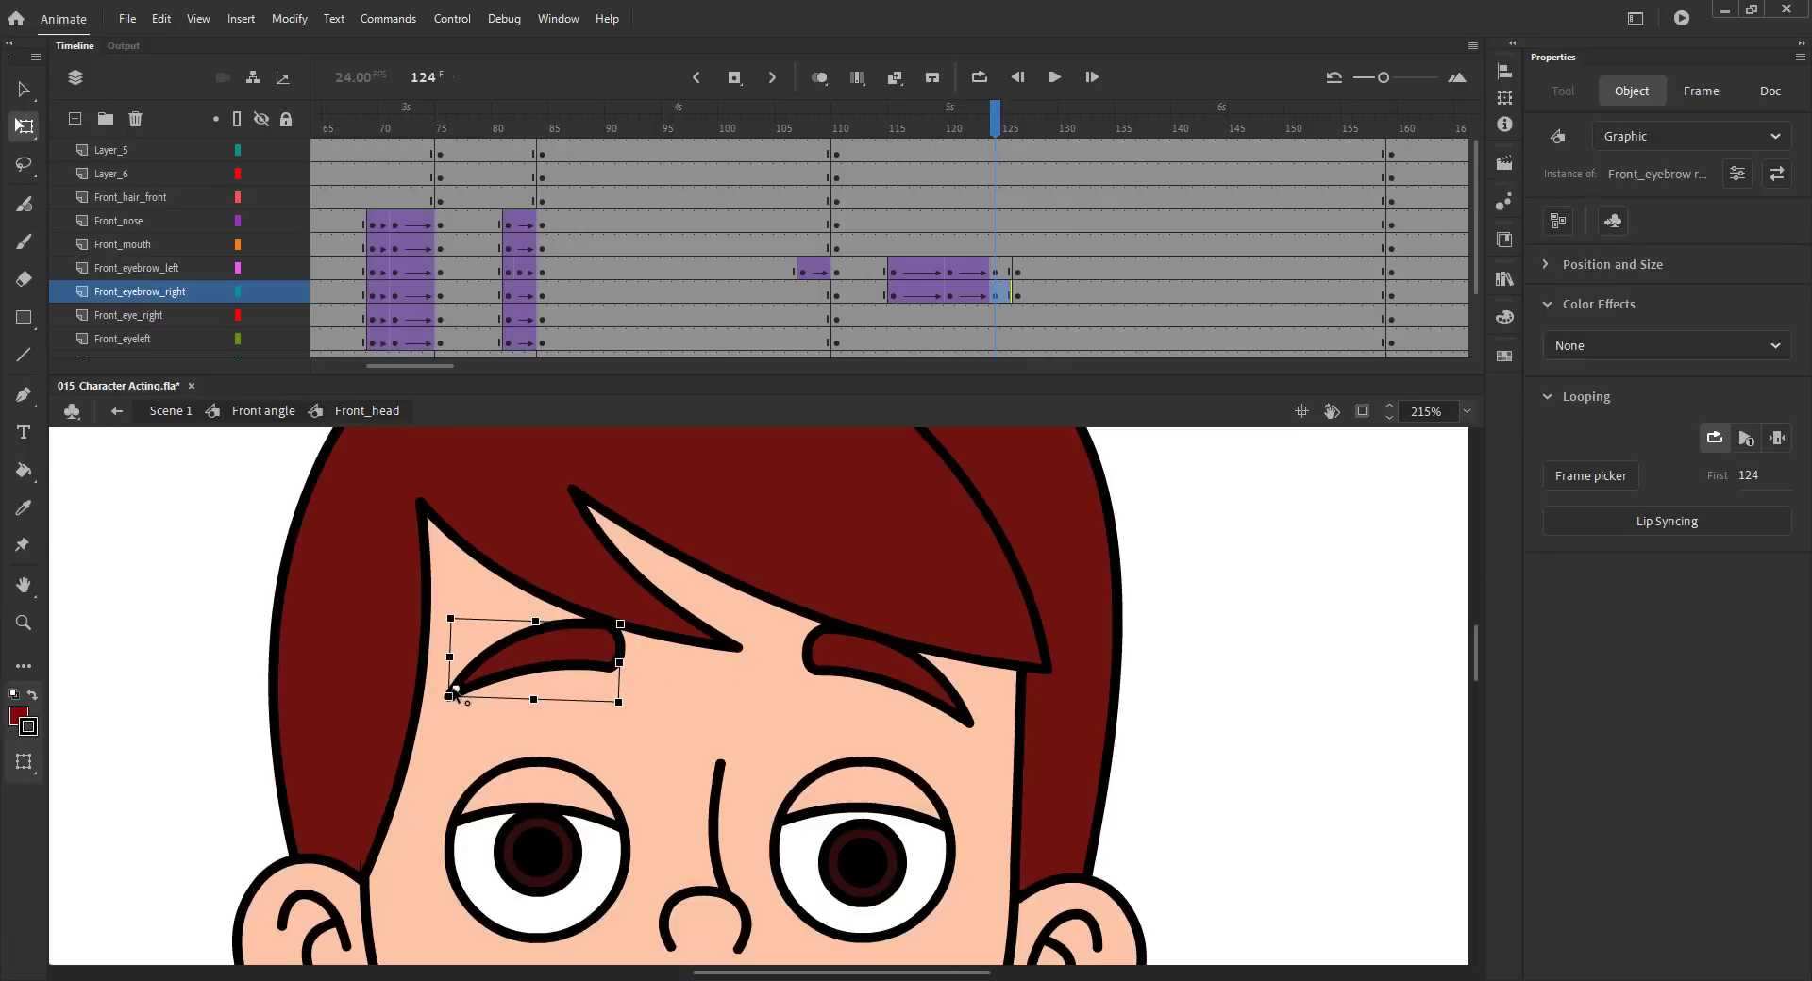
drag(623, 725, 611, 714)
click(870, 670)
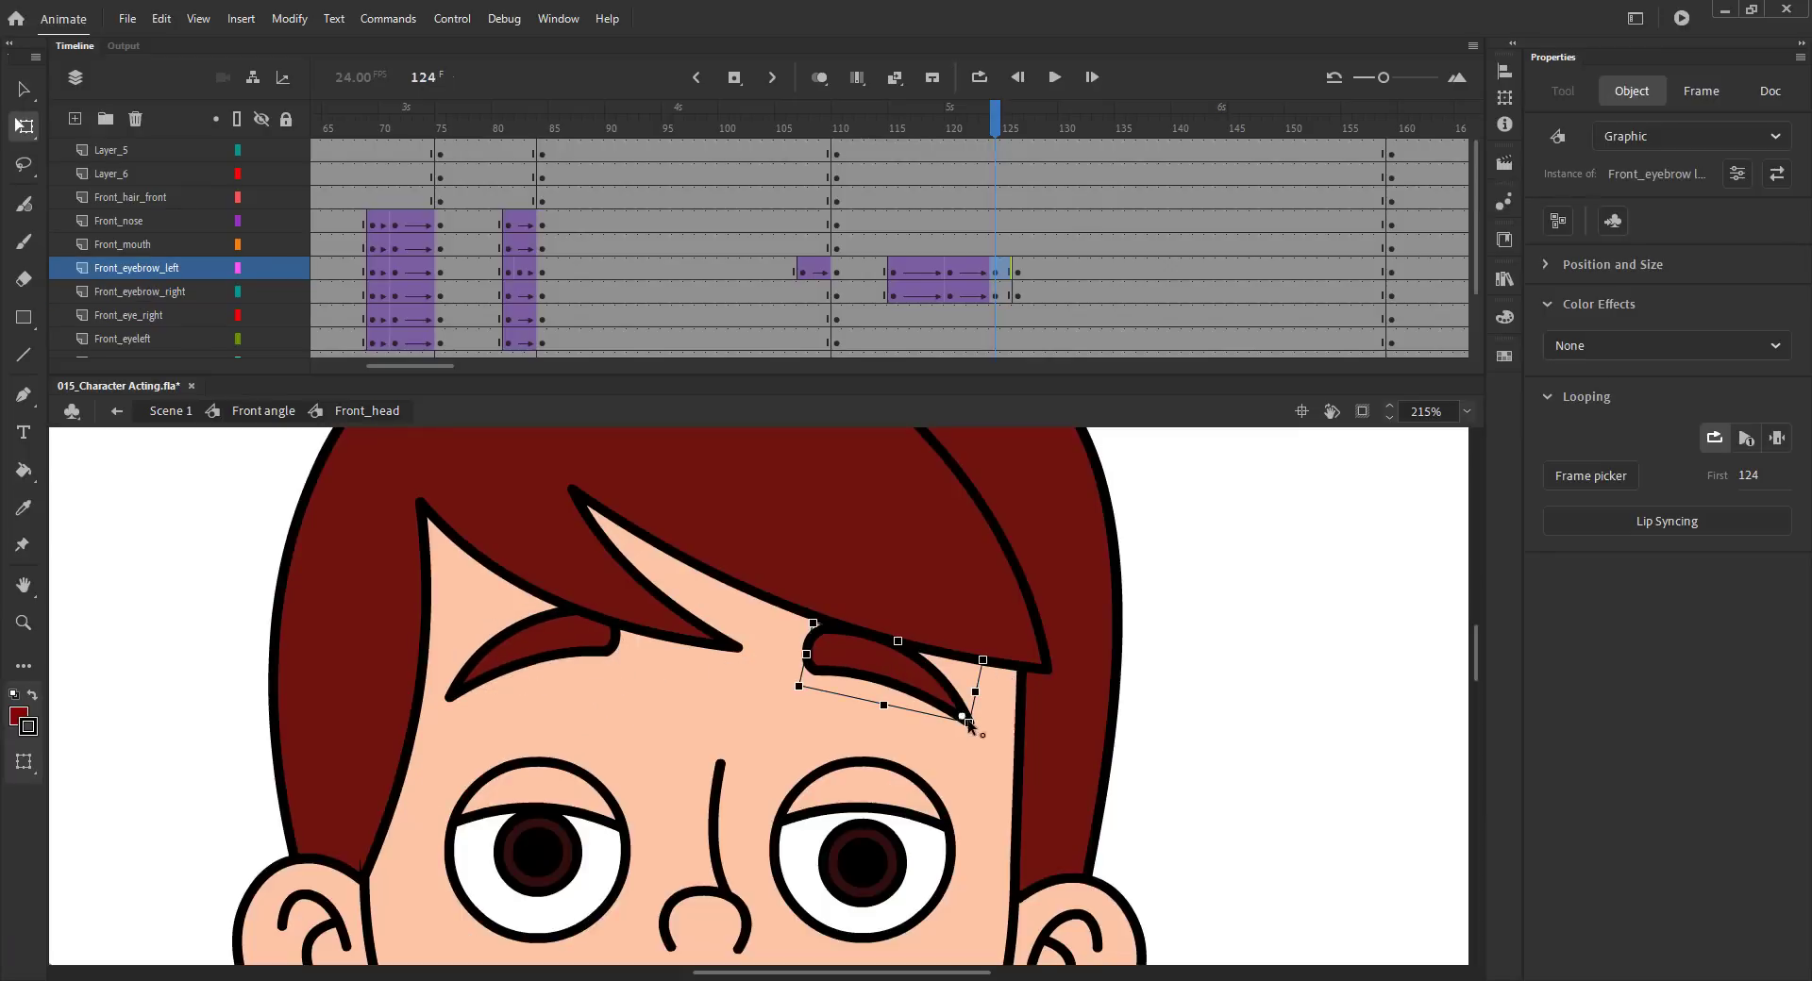
drag(793, 694, 793, 681)
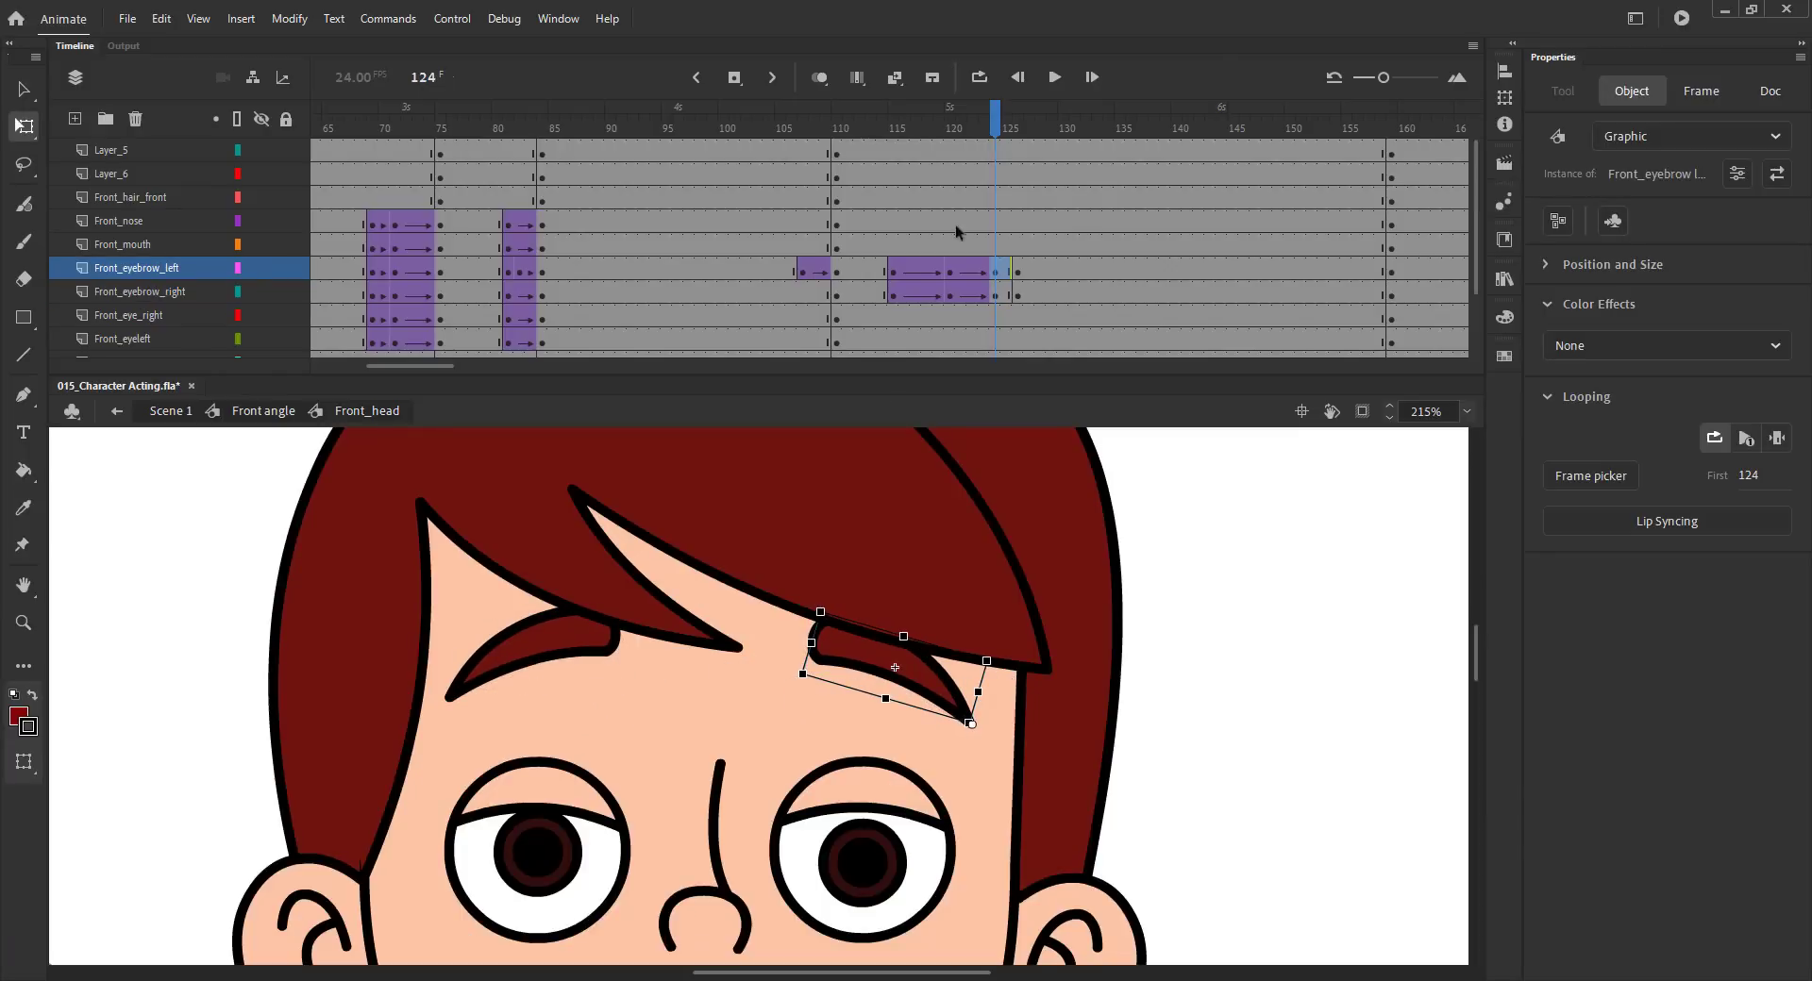
Step: Classic-tween both eyebrow layers from frame 124 to frame 126
key(v)
drag(1001, 267, 997, 291)
click(894, 77)
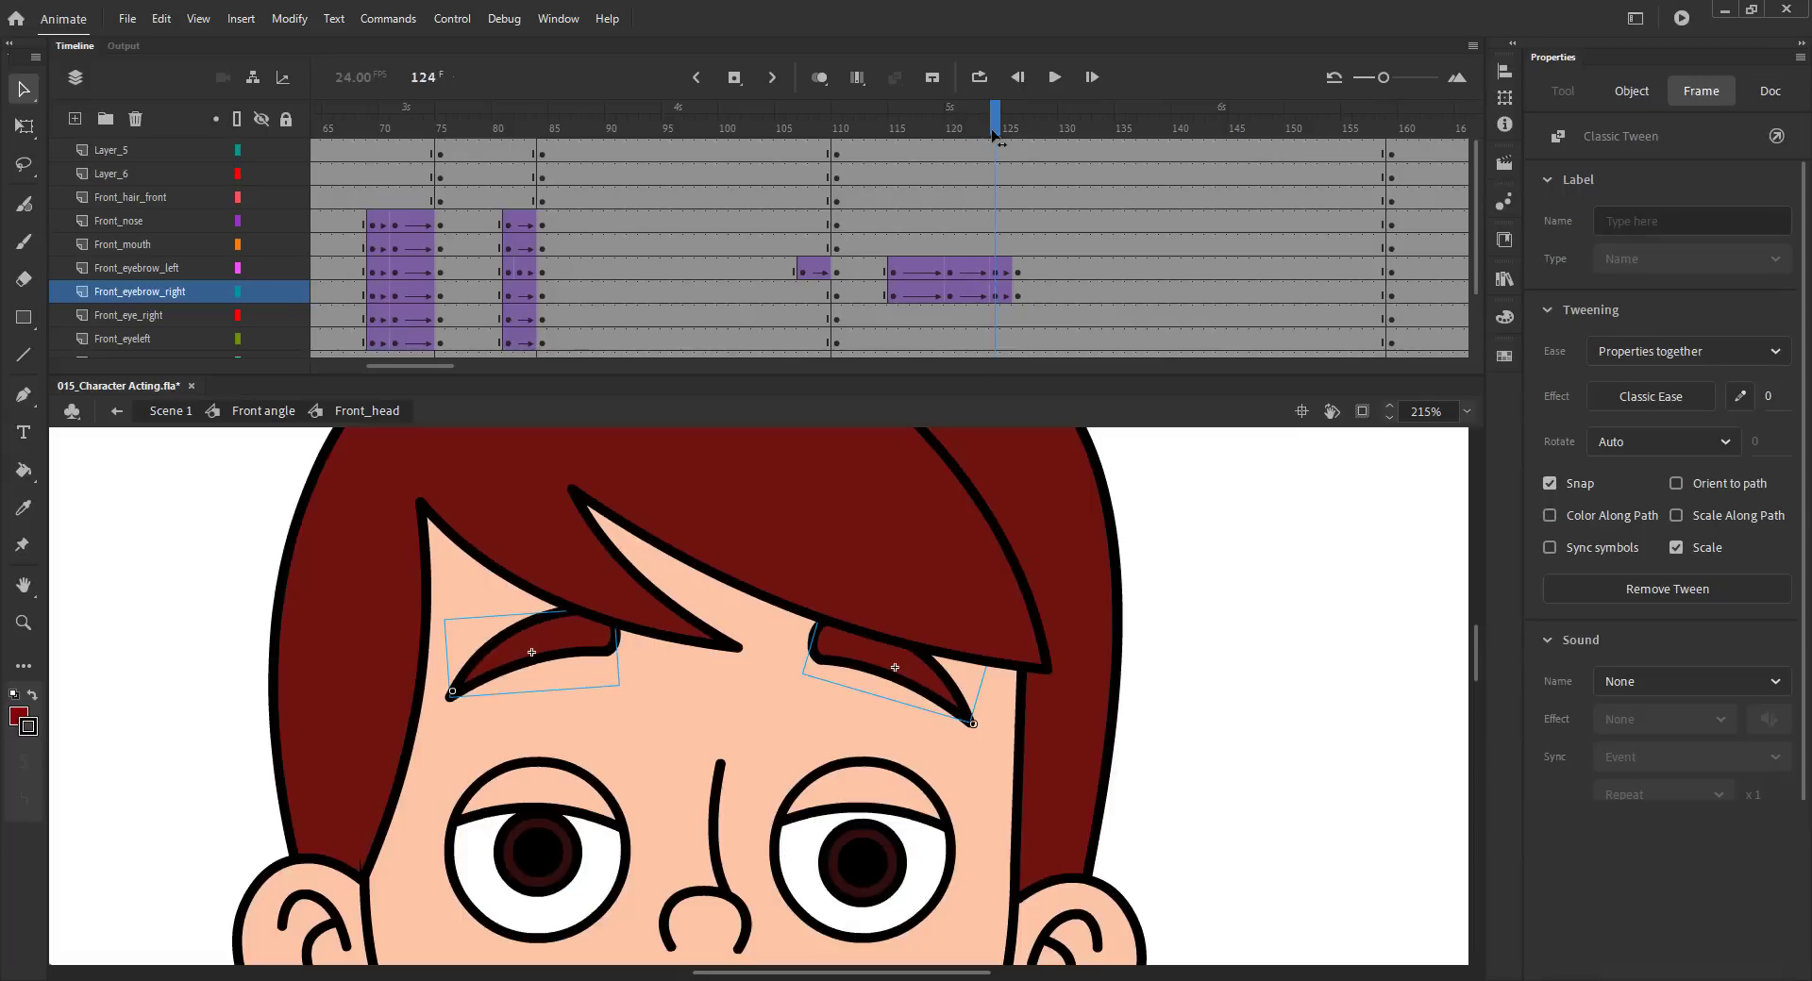
click(992, 135)
key(q)
click(529, 665)
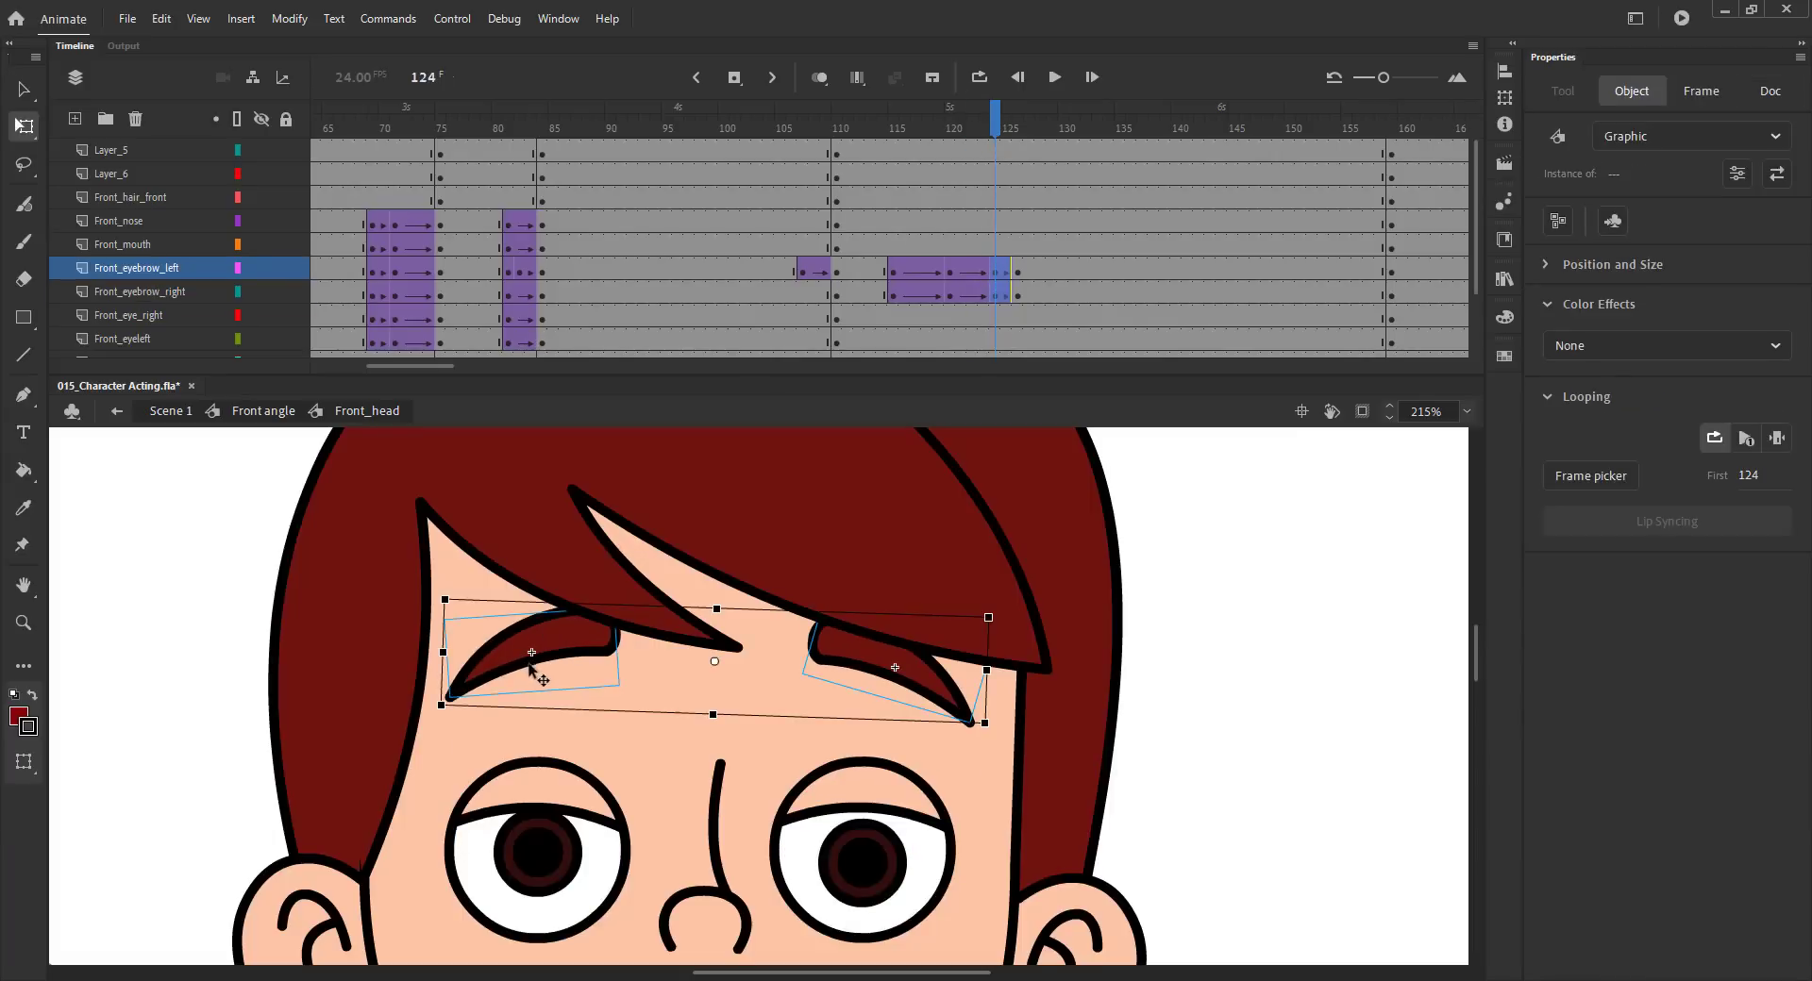
click(453, 697)
click(896, 665)
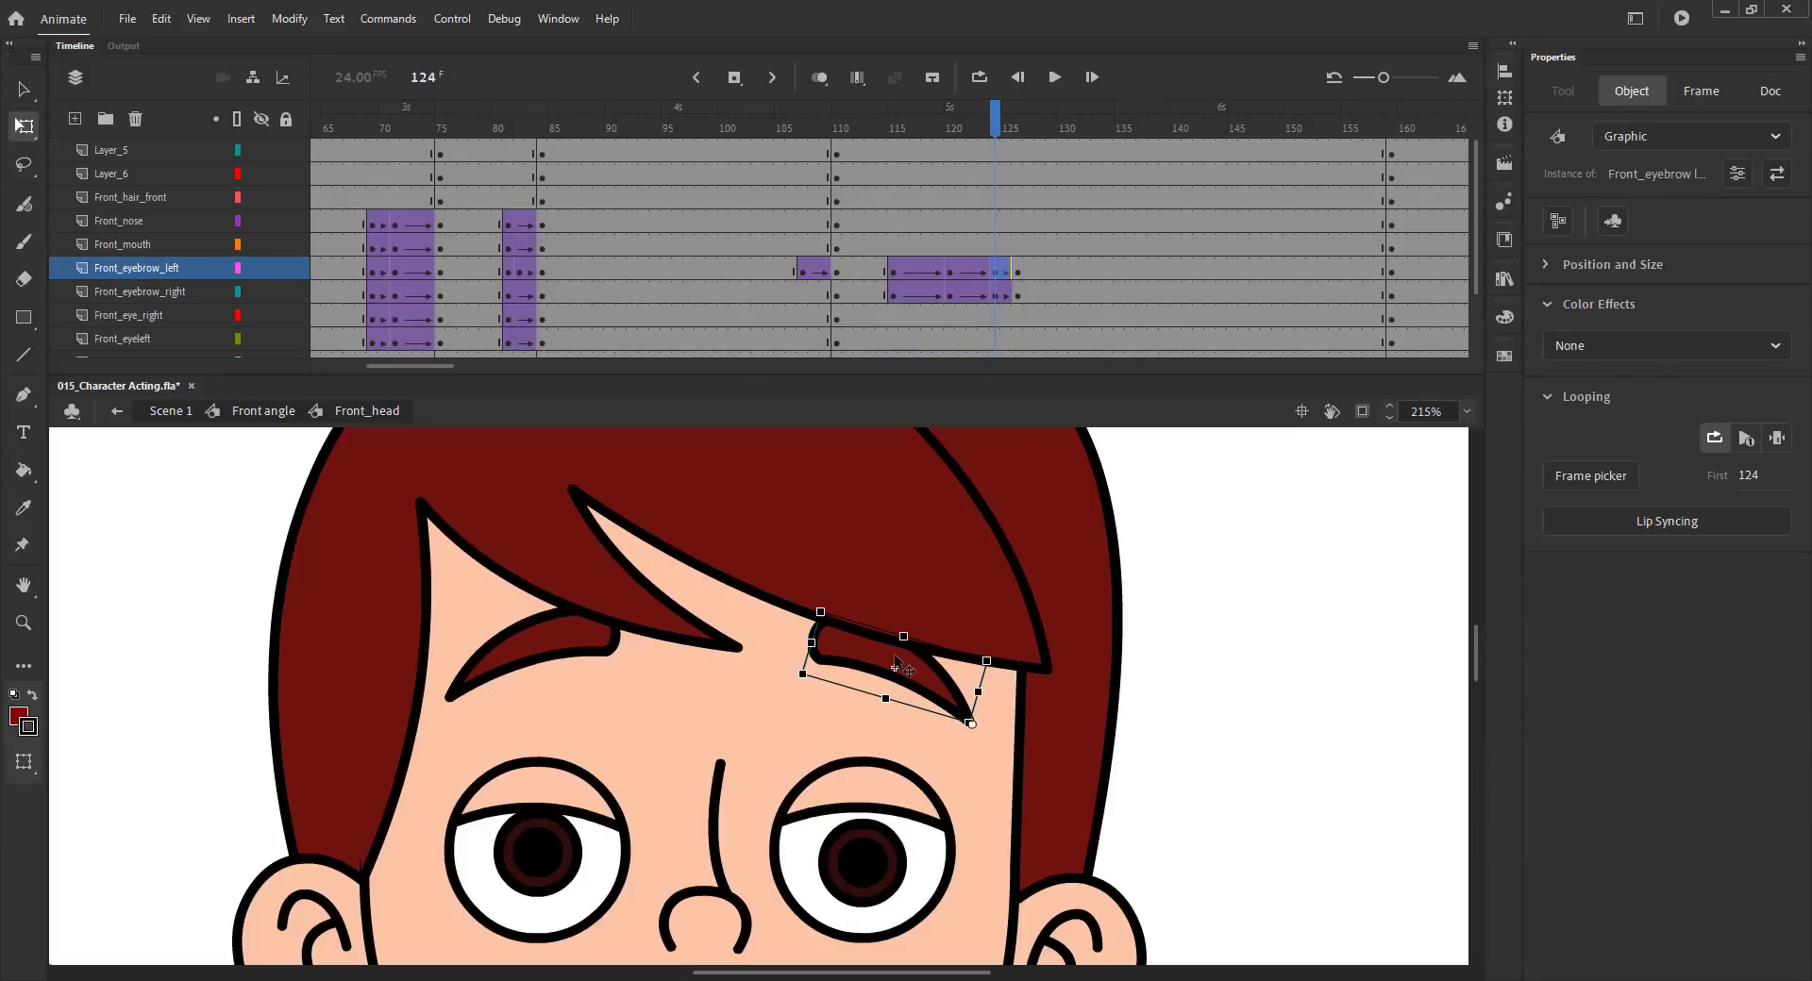
key(v)
click(952, 755)
key(ctrl+2)
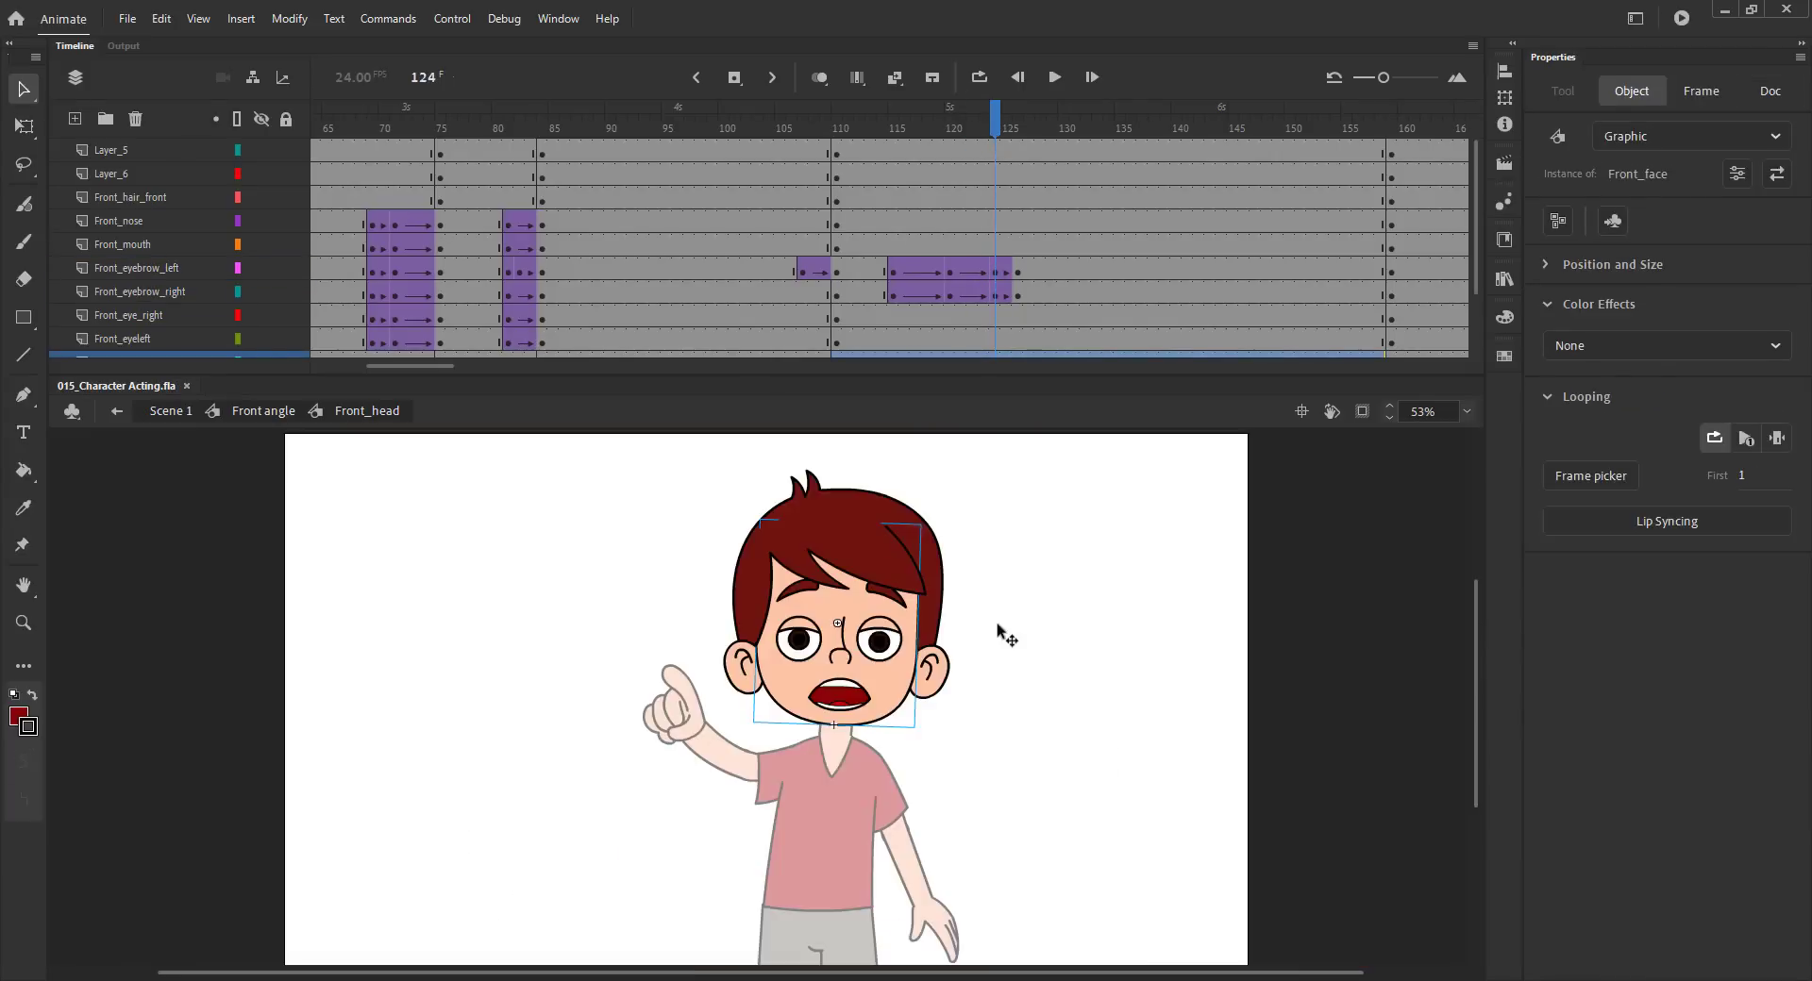
Step: Scrub through the eyebrow motion in Front_head and continue in Front angle up to frame 172 to check the acting
drag(994, 123, 1083, 186)
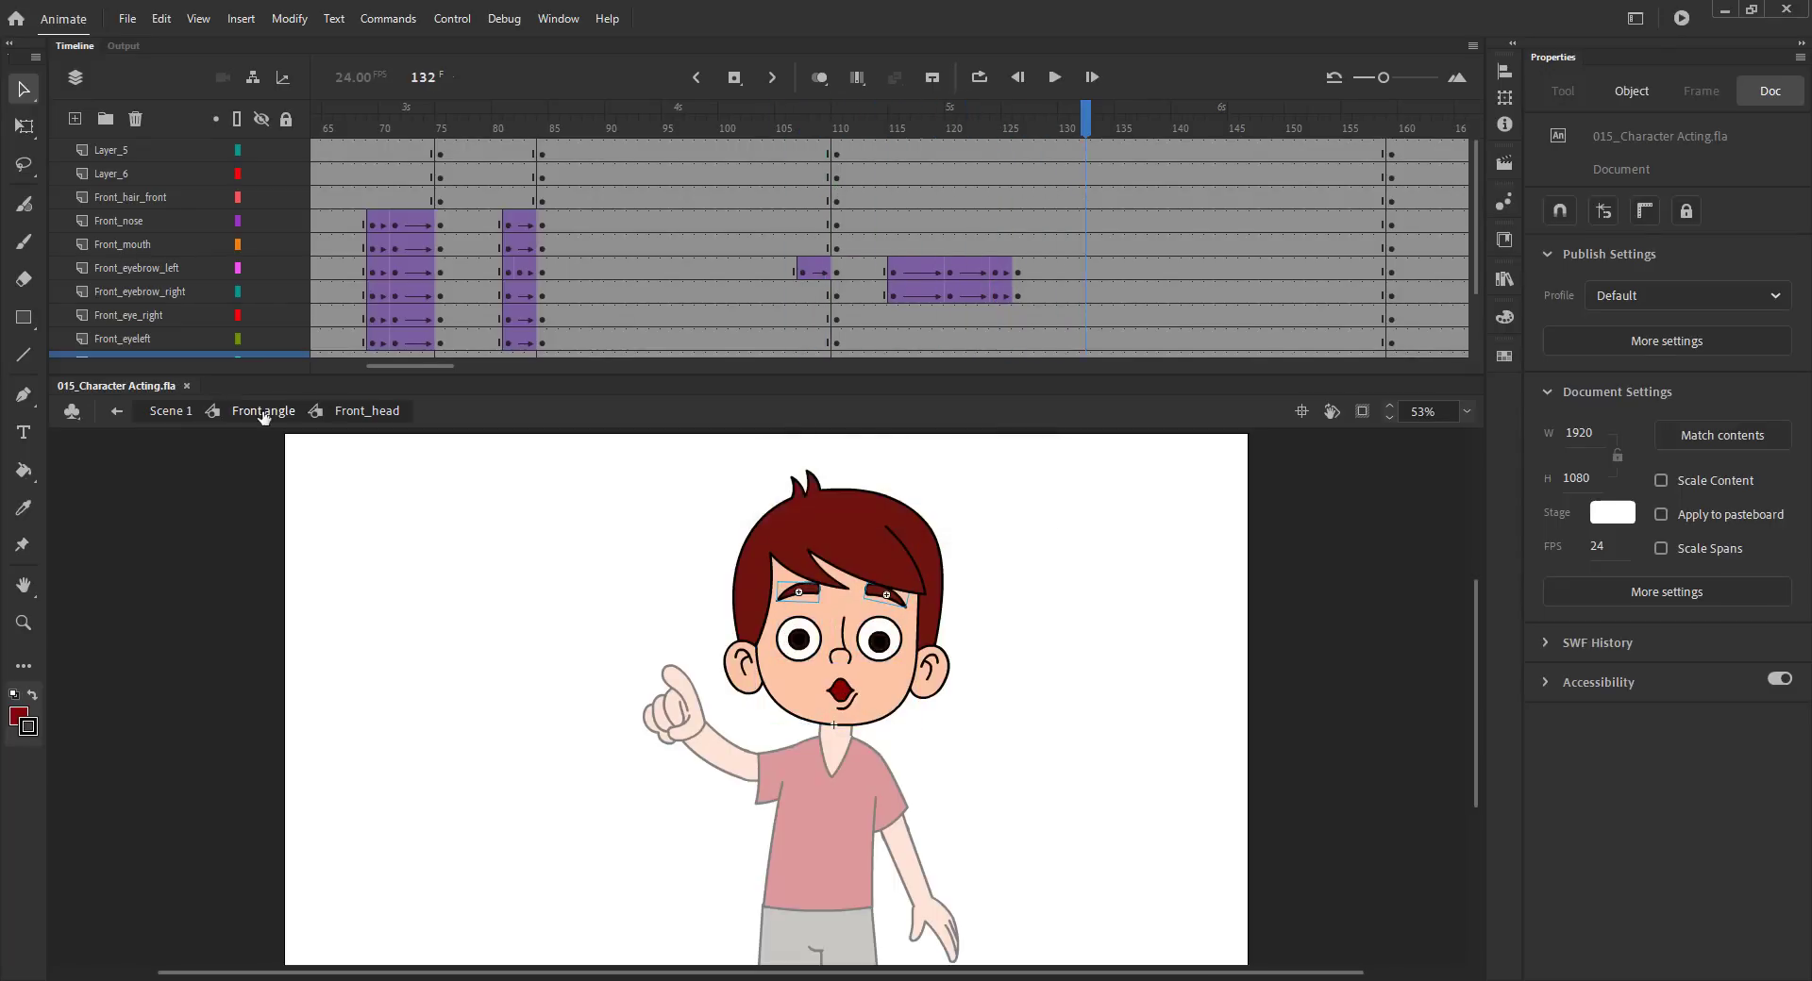
click(264, 410)
drag(618, 180, 1087, 236)
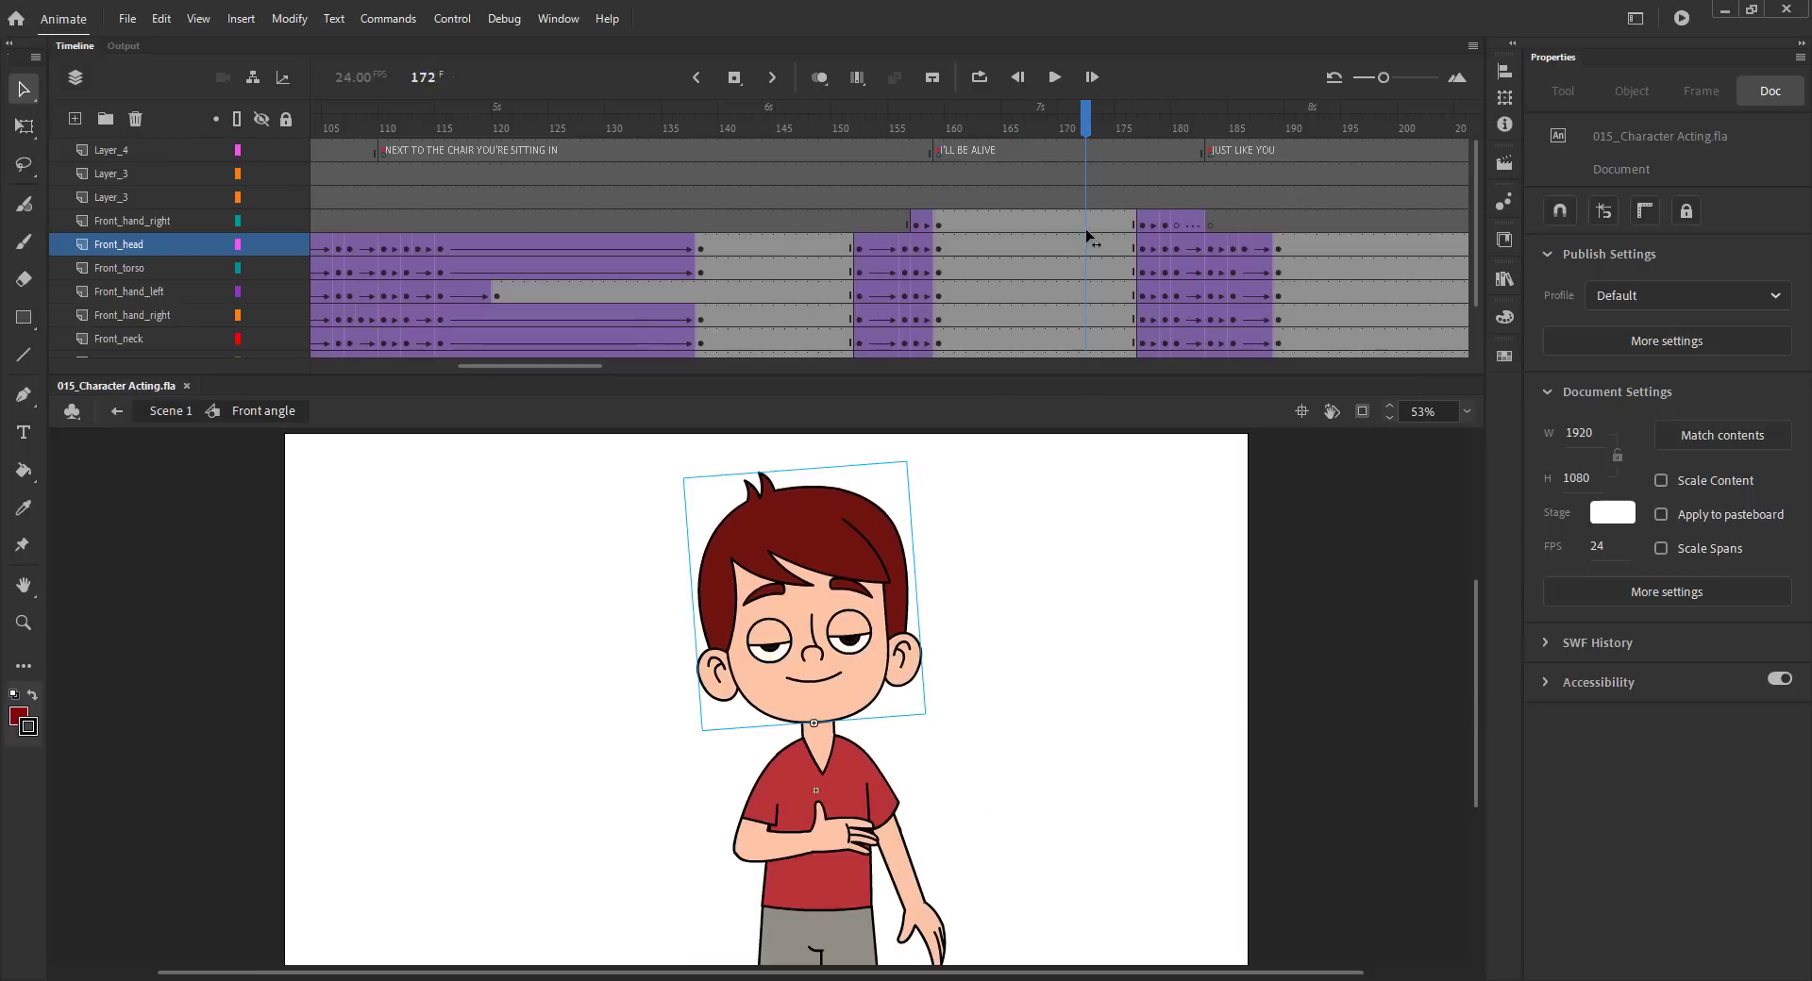
Step: In Front_head, add keyframes at frame 176 on both eyebrow layers
click(780, 614)
double_click(772, 646)
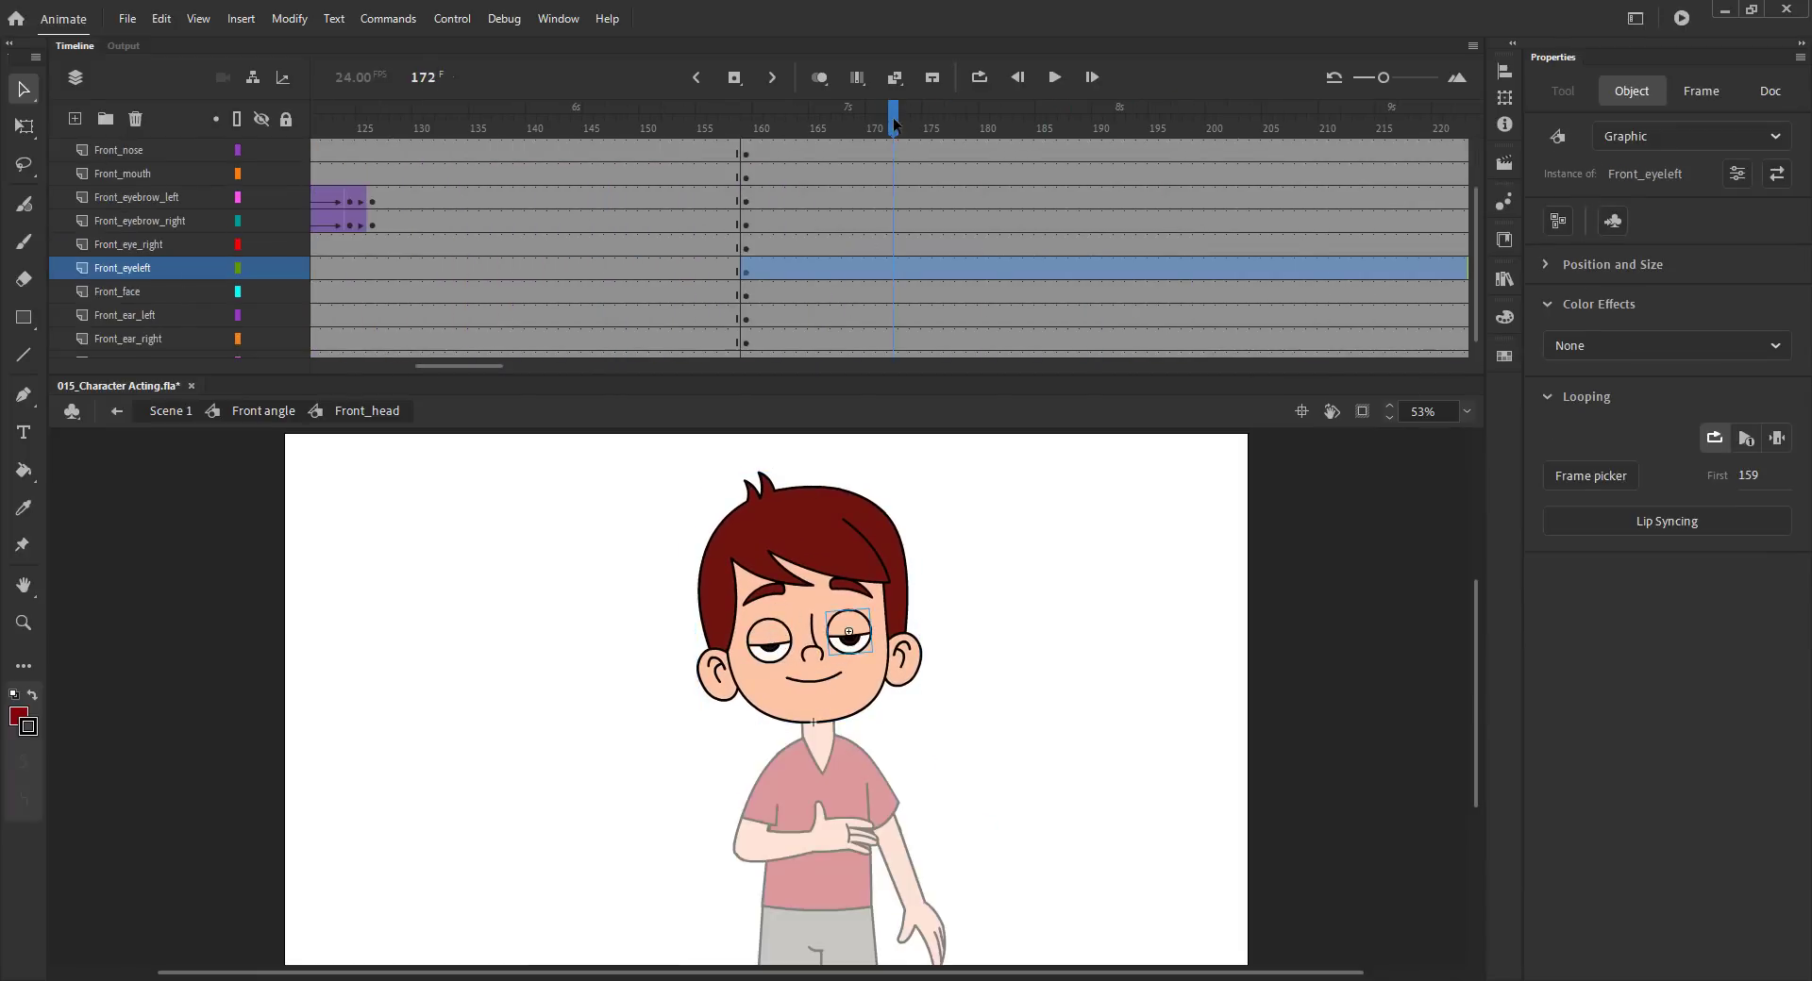
drag(898, 127, 940, 132)
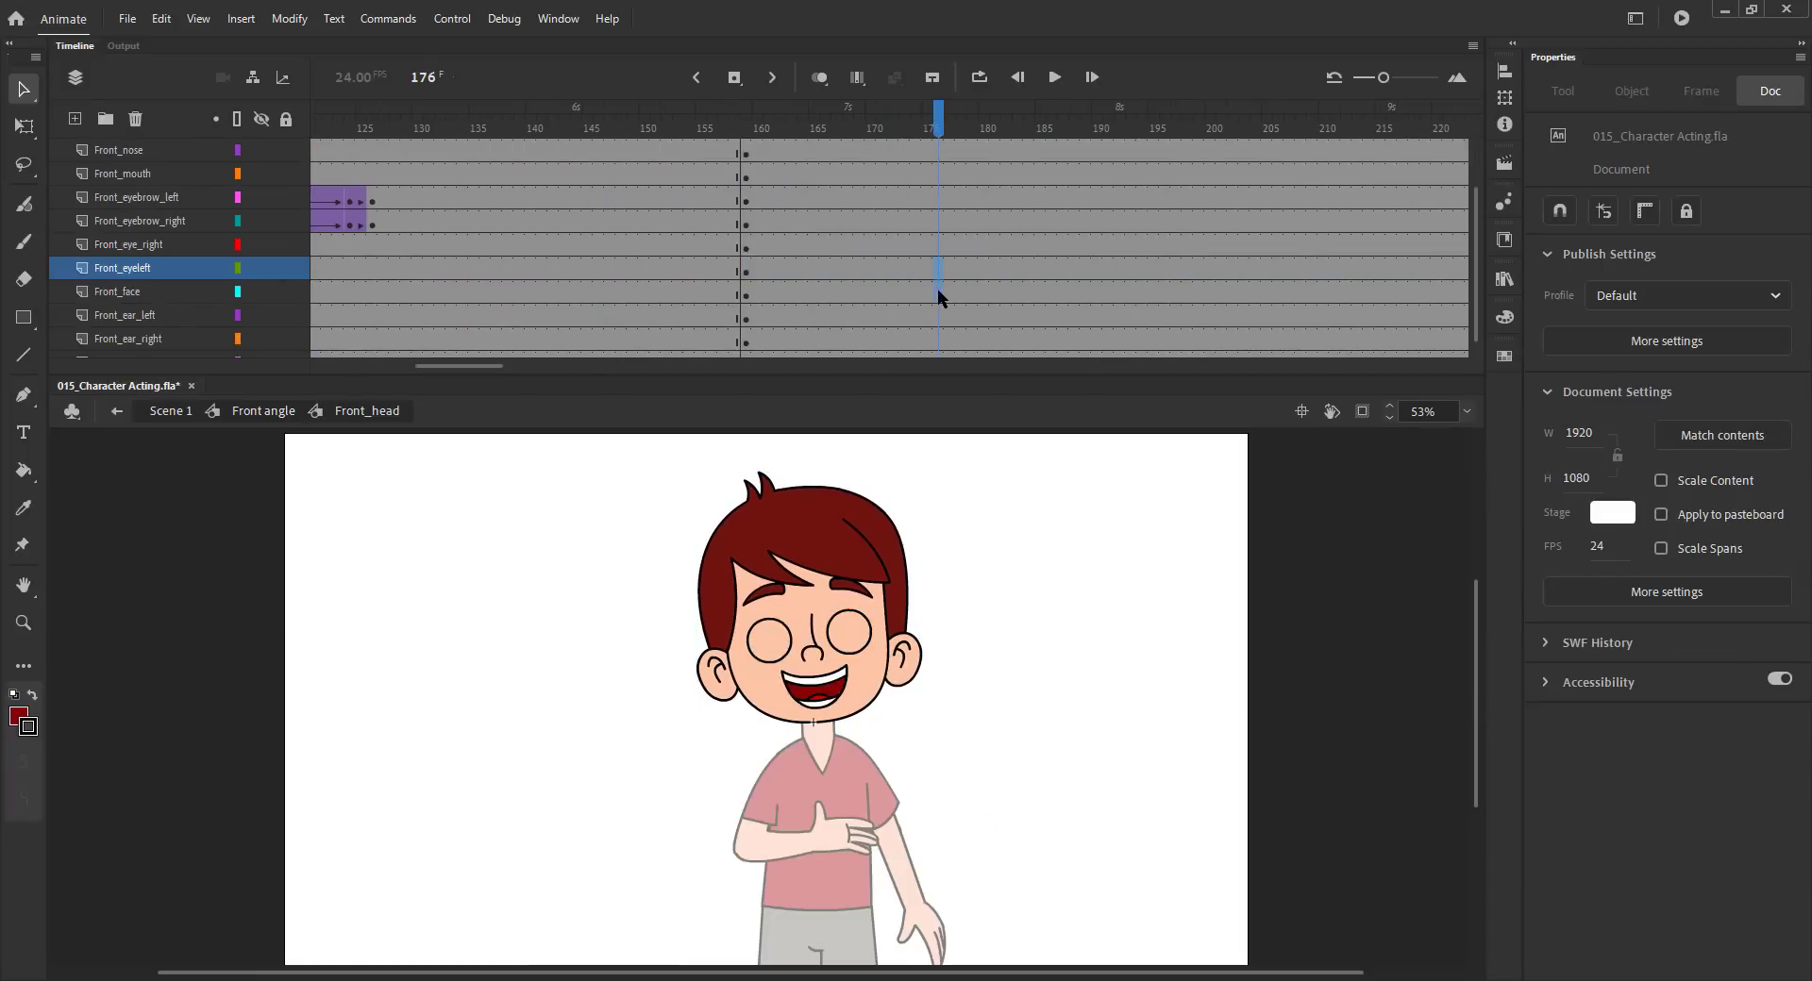
drag(937, 289, 937, 291)
click(587, 549)
click(765, 595)
click(851, 586)
click(938, 206)
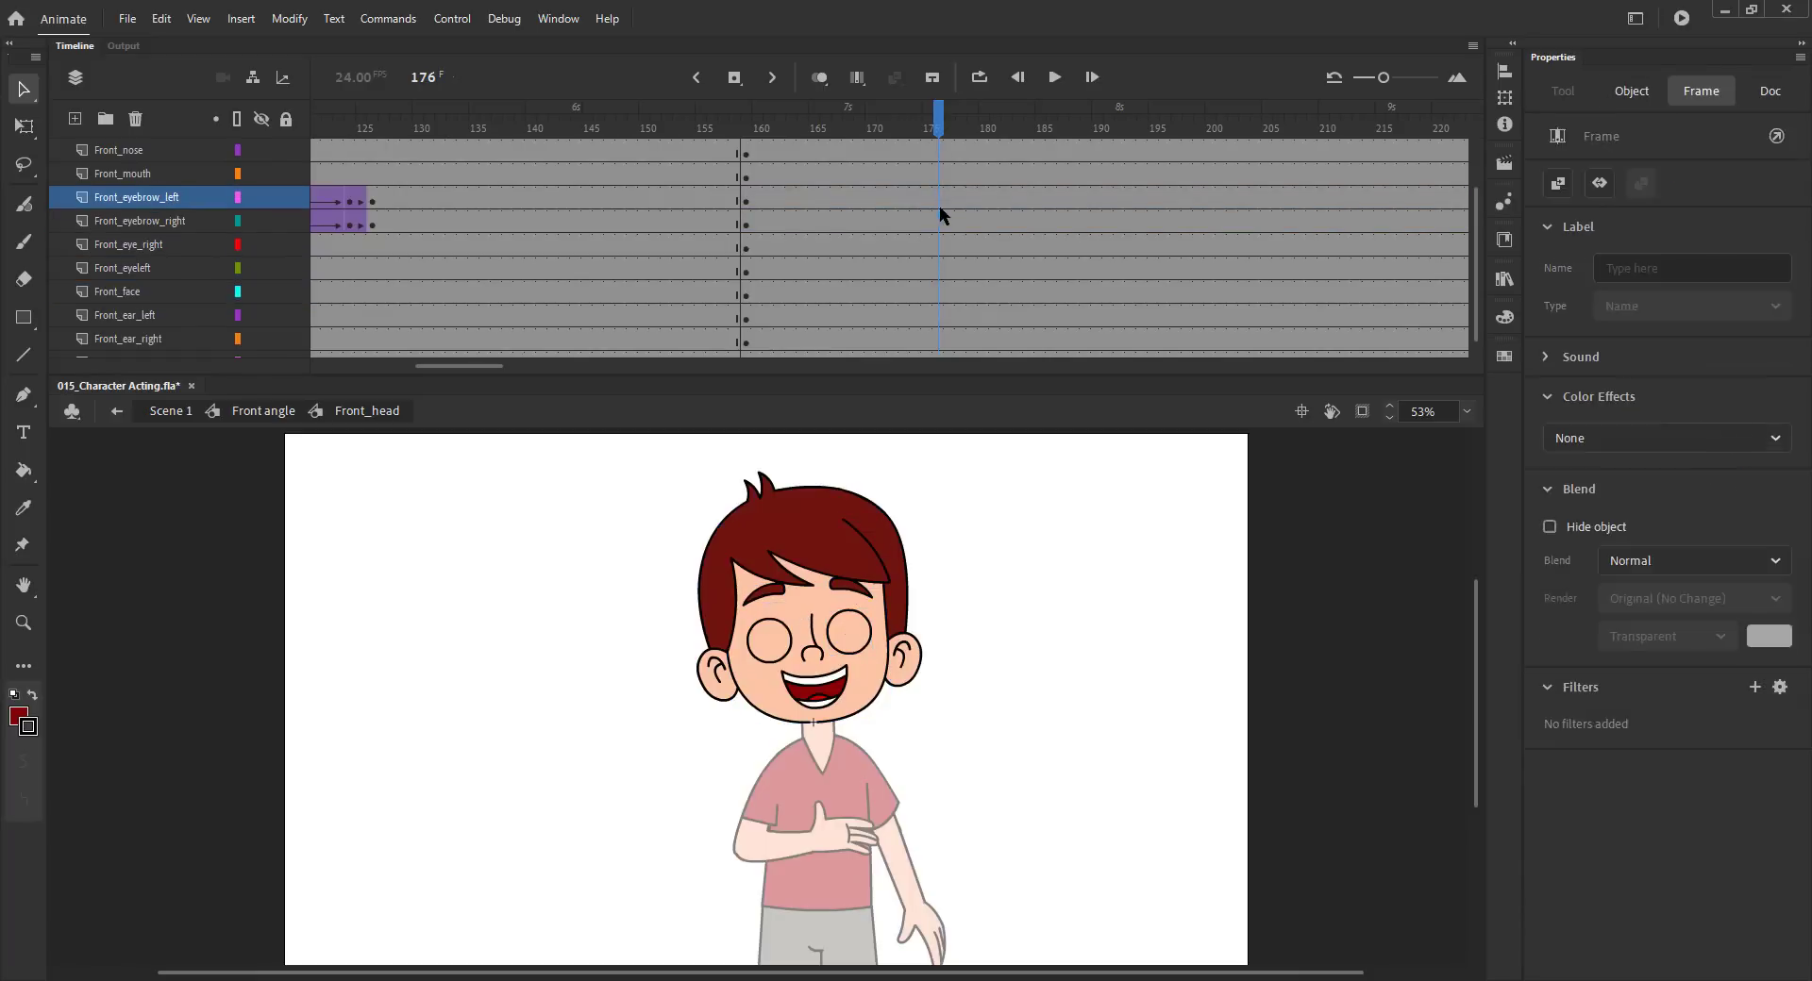
drag(938, 207, 938, 216)
key(F6)
Step: Add keyframes at frames 173 and 180 on both eyebrow layers
drag(939, 125, 906, 129)
drag(903, 200, 983, 219)
key(F6)
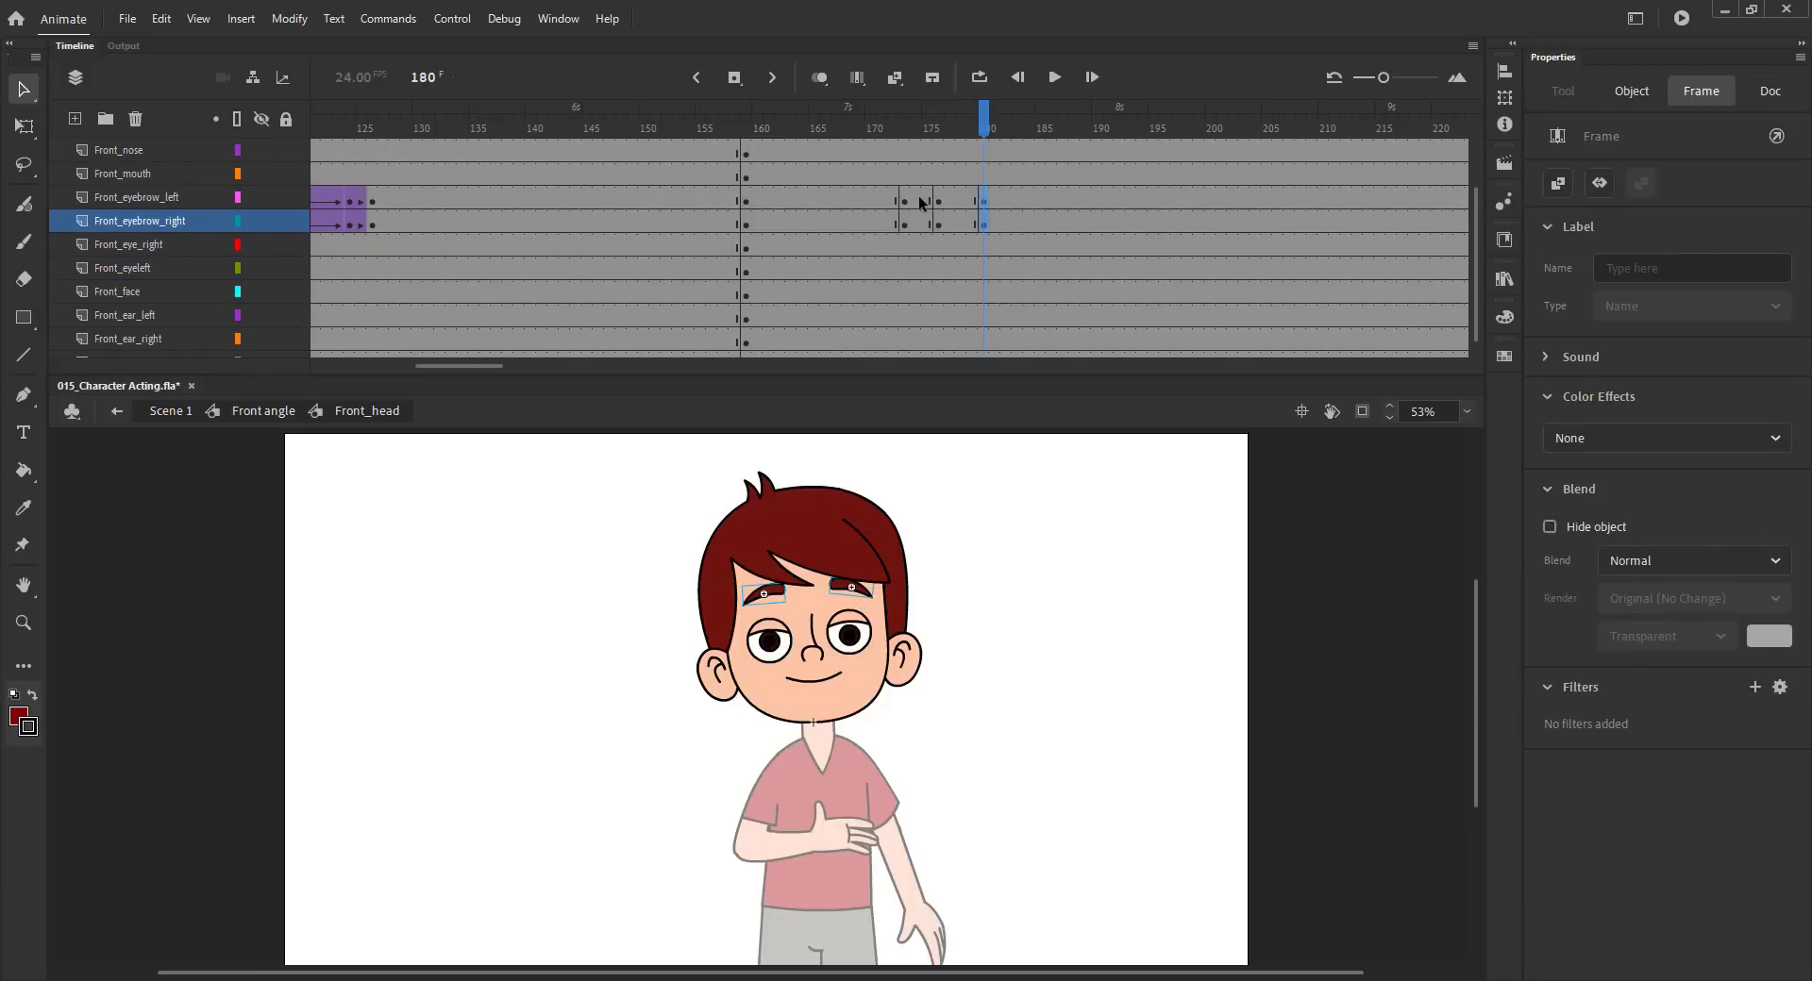
Step: Classic-tween both eyebrow layers from frame 173 to frame 180 and select both eyebrows at frame 176
click(897, 79)
key(comma)
click(851, 591)
shift+click(763, 598)
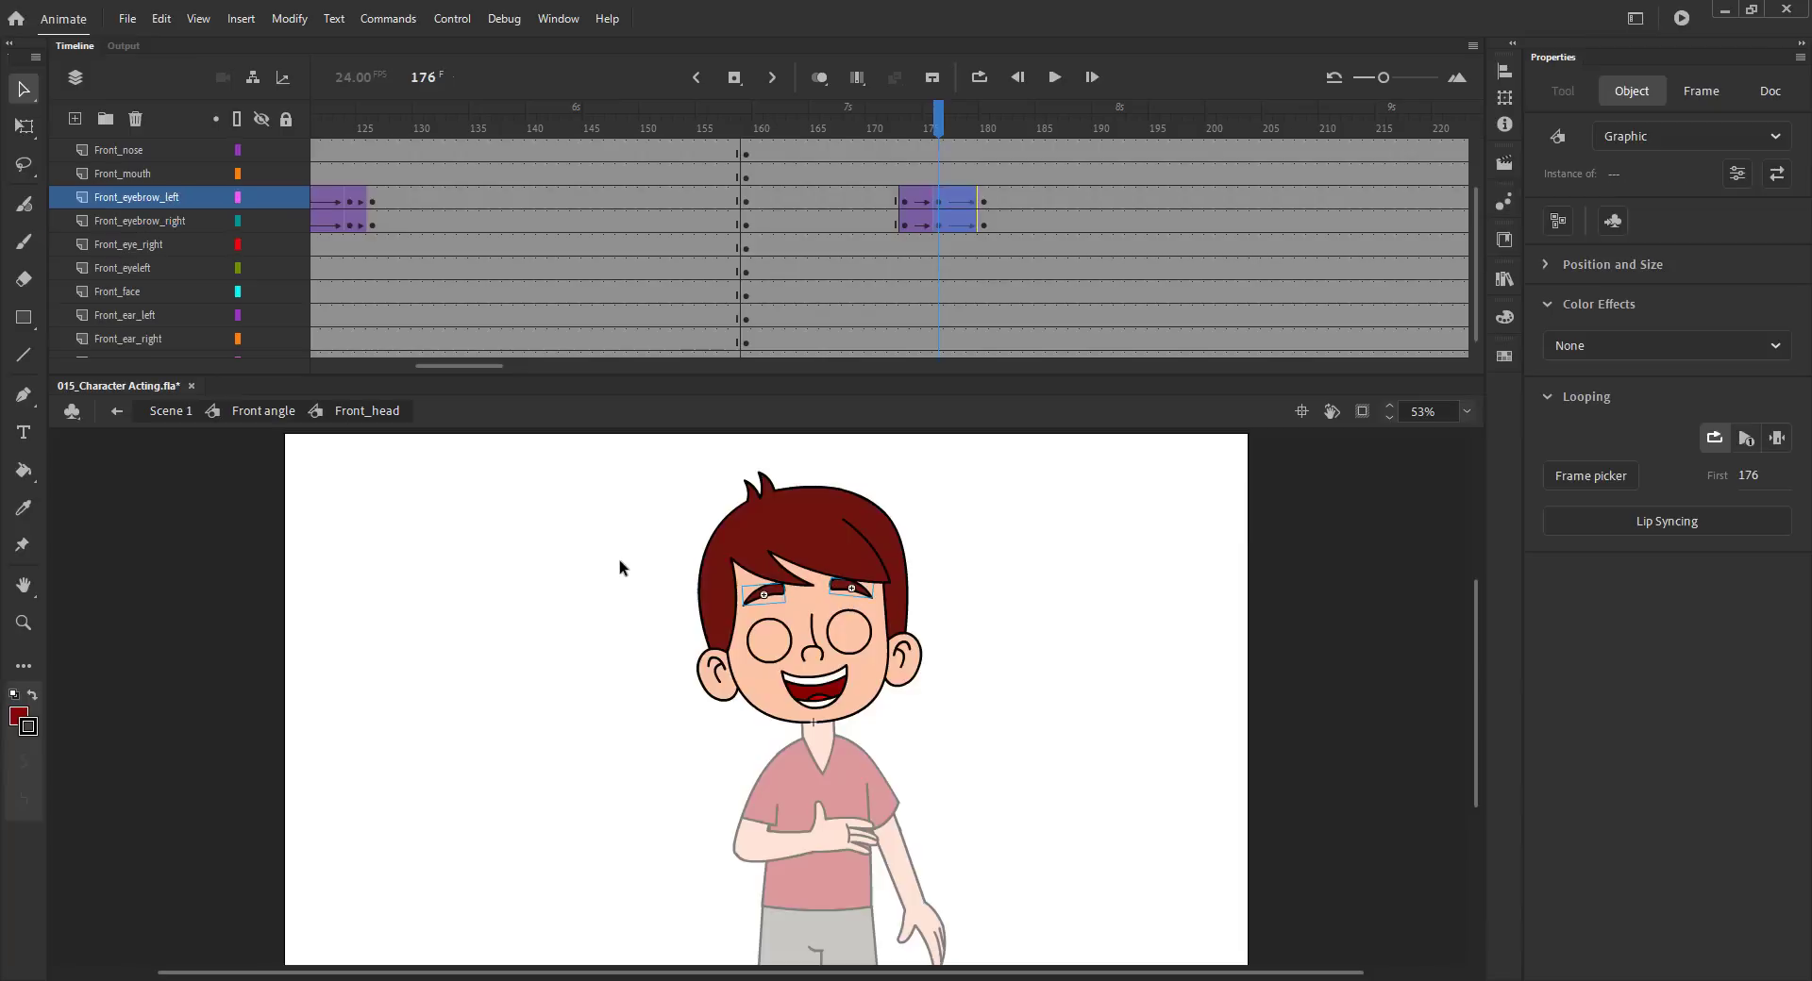
click(611, 560)
Step: Return to Front angle, scrub through to frame 190 to check the eyebrow motion, and save the document
click(283, 410)
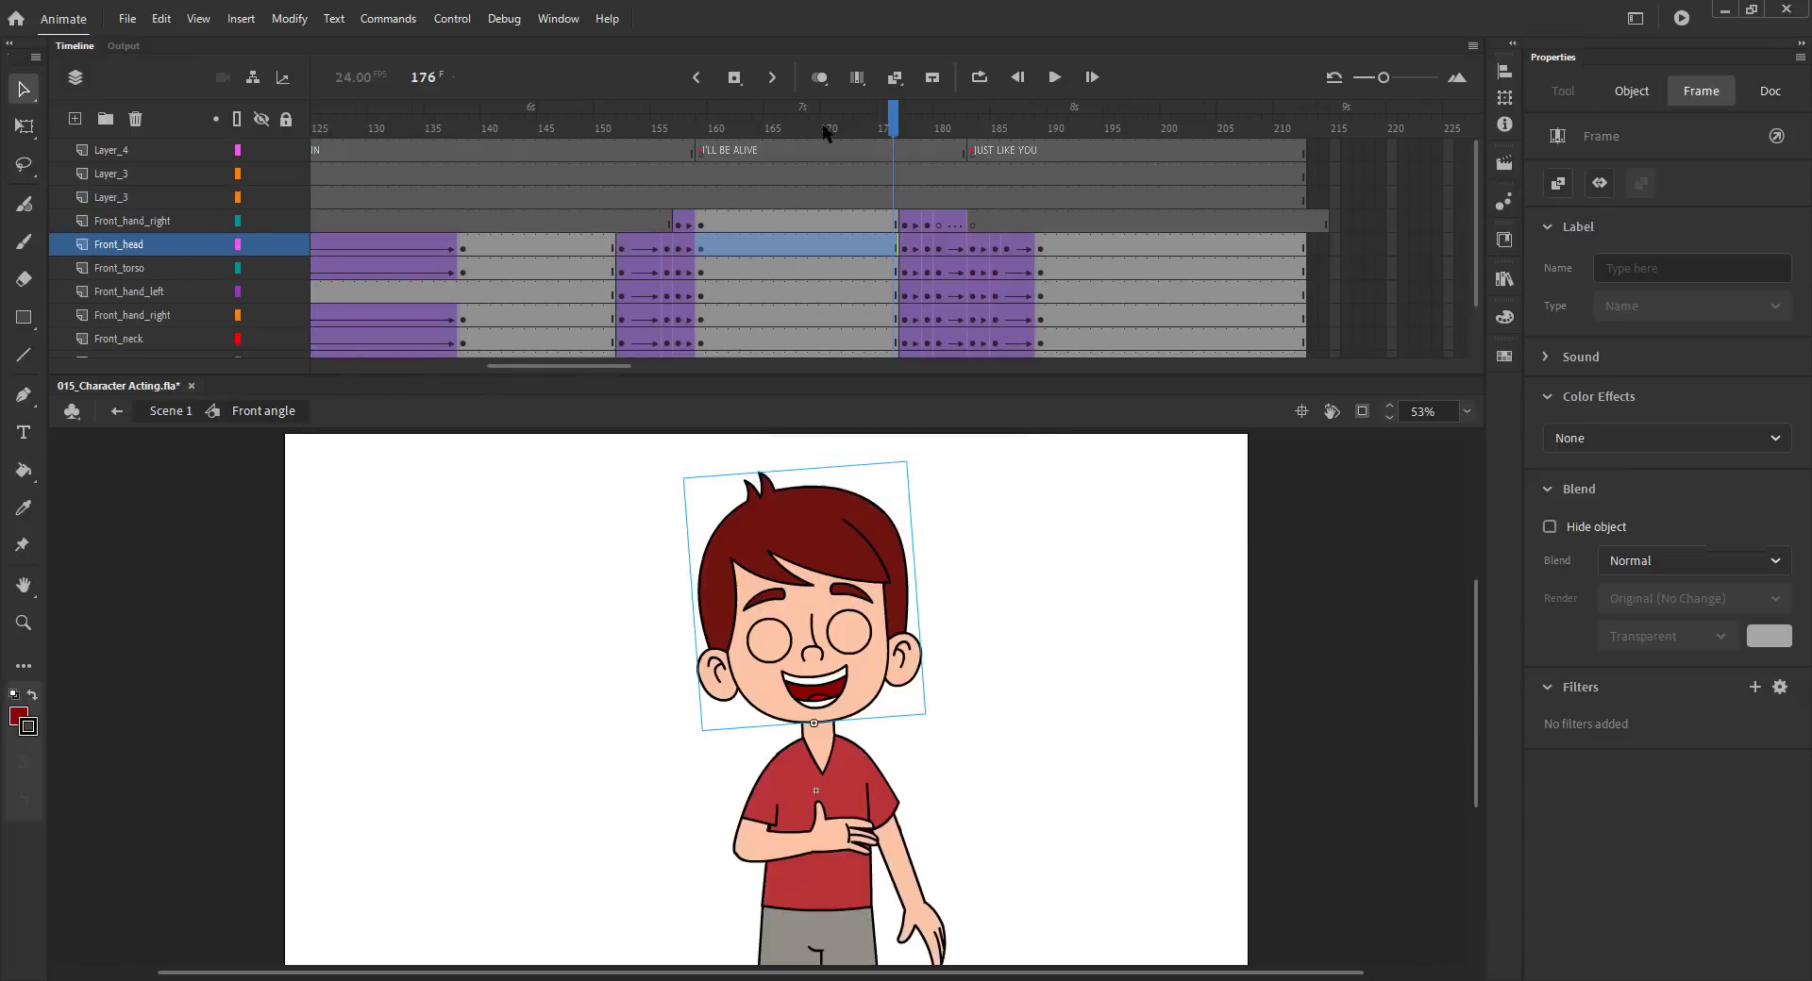
drag(911, 143, 1042, 174)
key(ctrl+s)
Step: Play the Front angle animation from the start to review the whole performance
drag(548, 367, 217, 346)
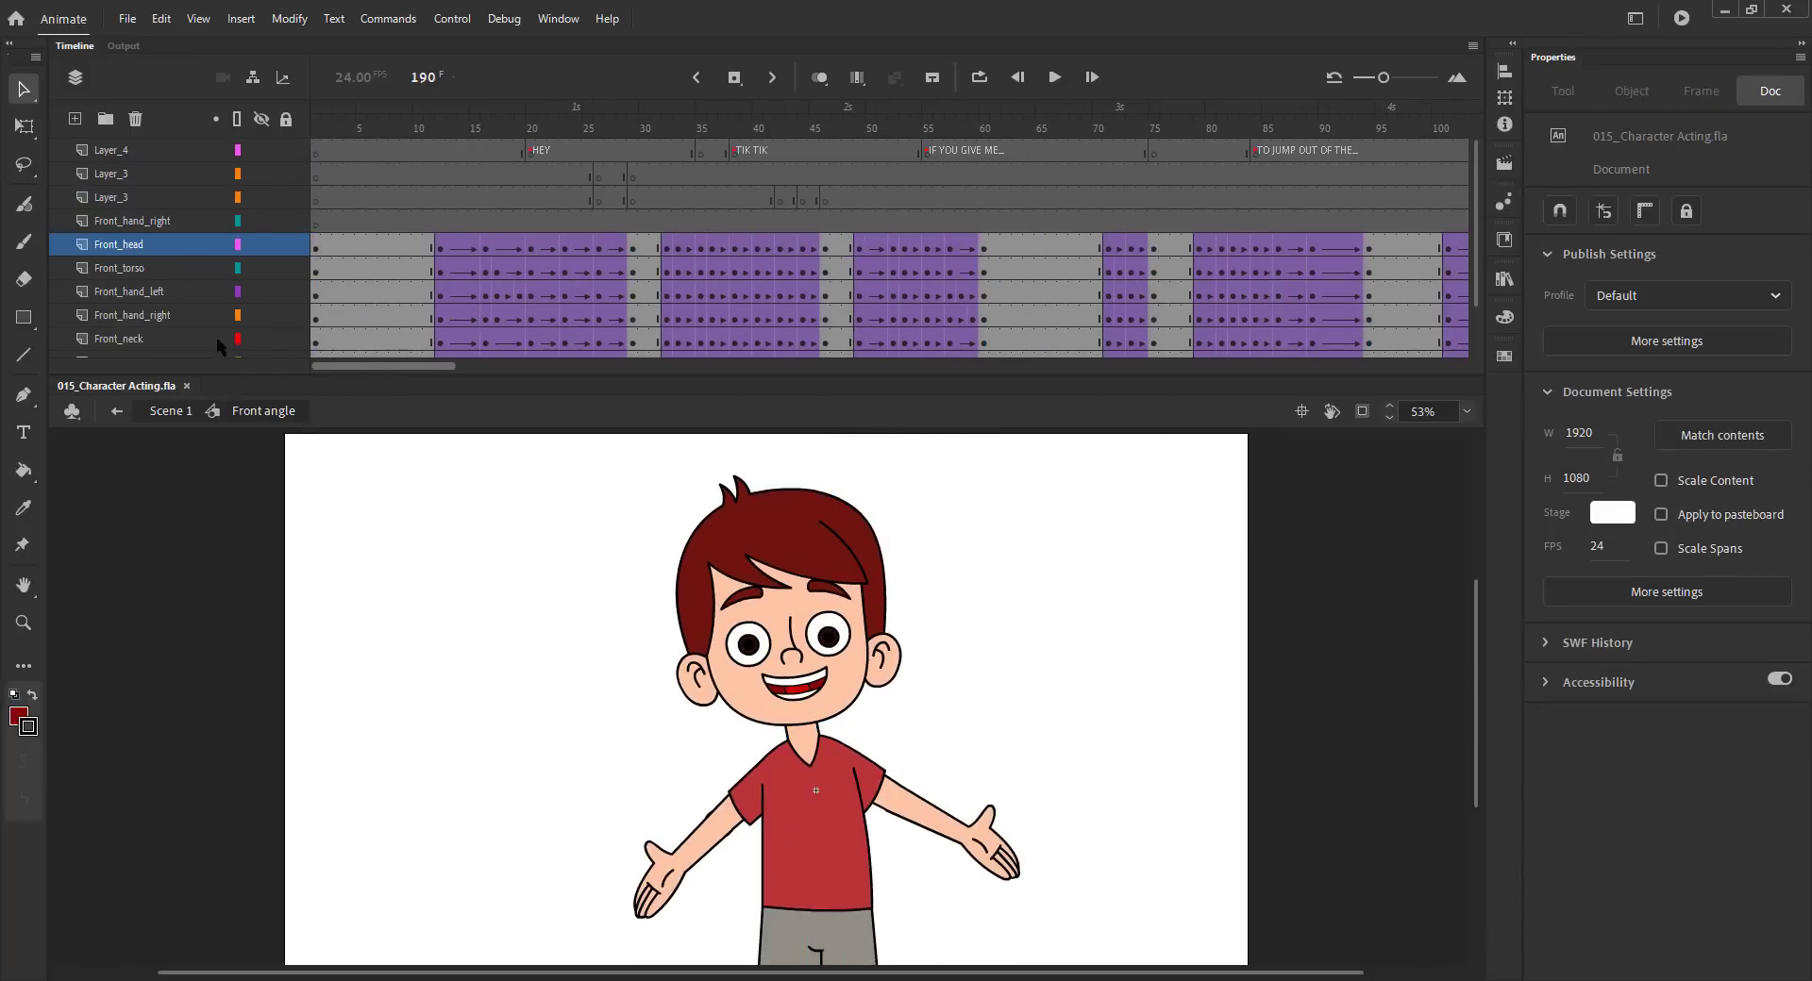
drag(350, 127, 410, 143)
key(Return)
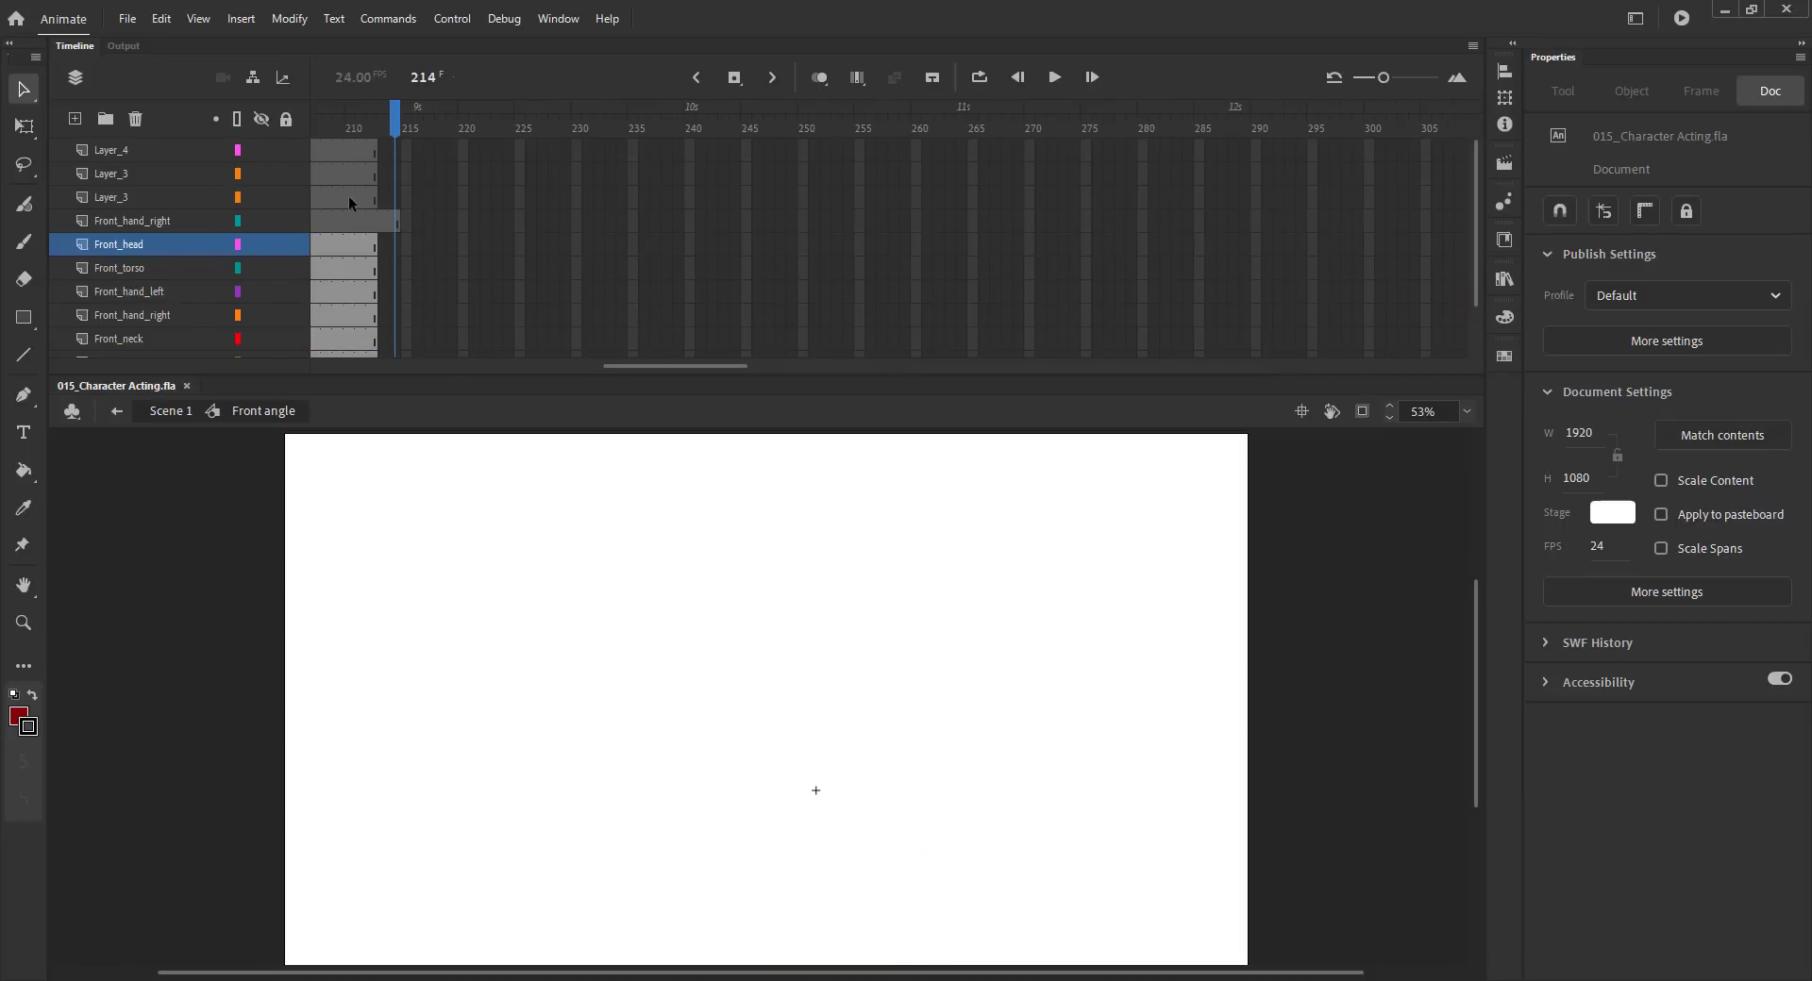
Step: Open the Front_head symbol at frame 16 and lock every layer except the two front hair layers, Layer_5 and Layer_6
key(comma)
key(comma)
drag(609, 366, 315, 366)
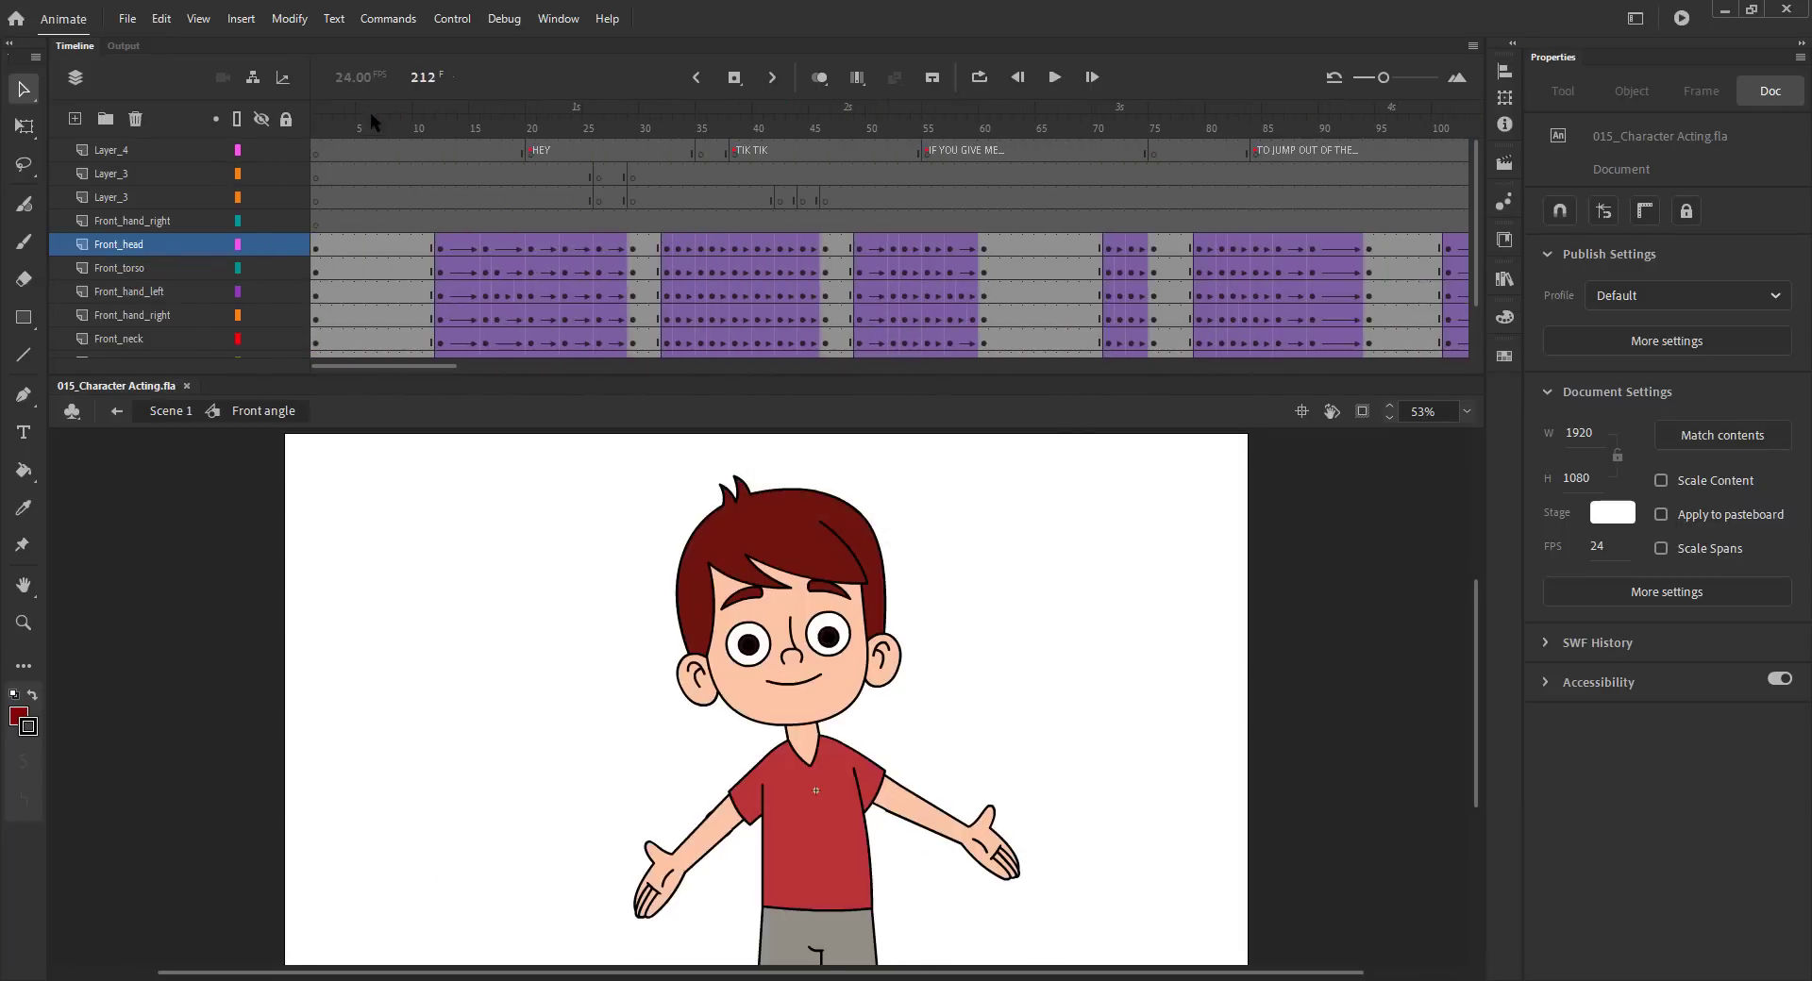
drag(370, 112, 489, 130)
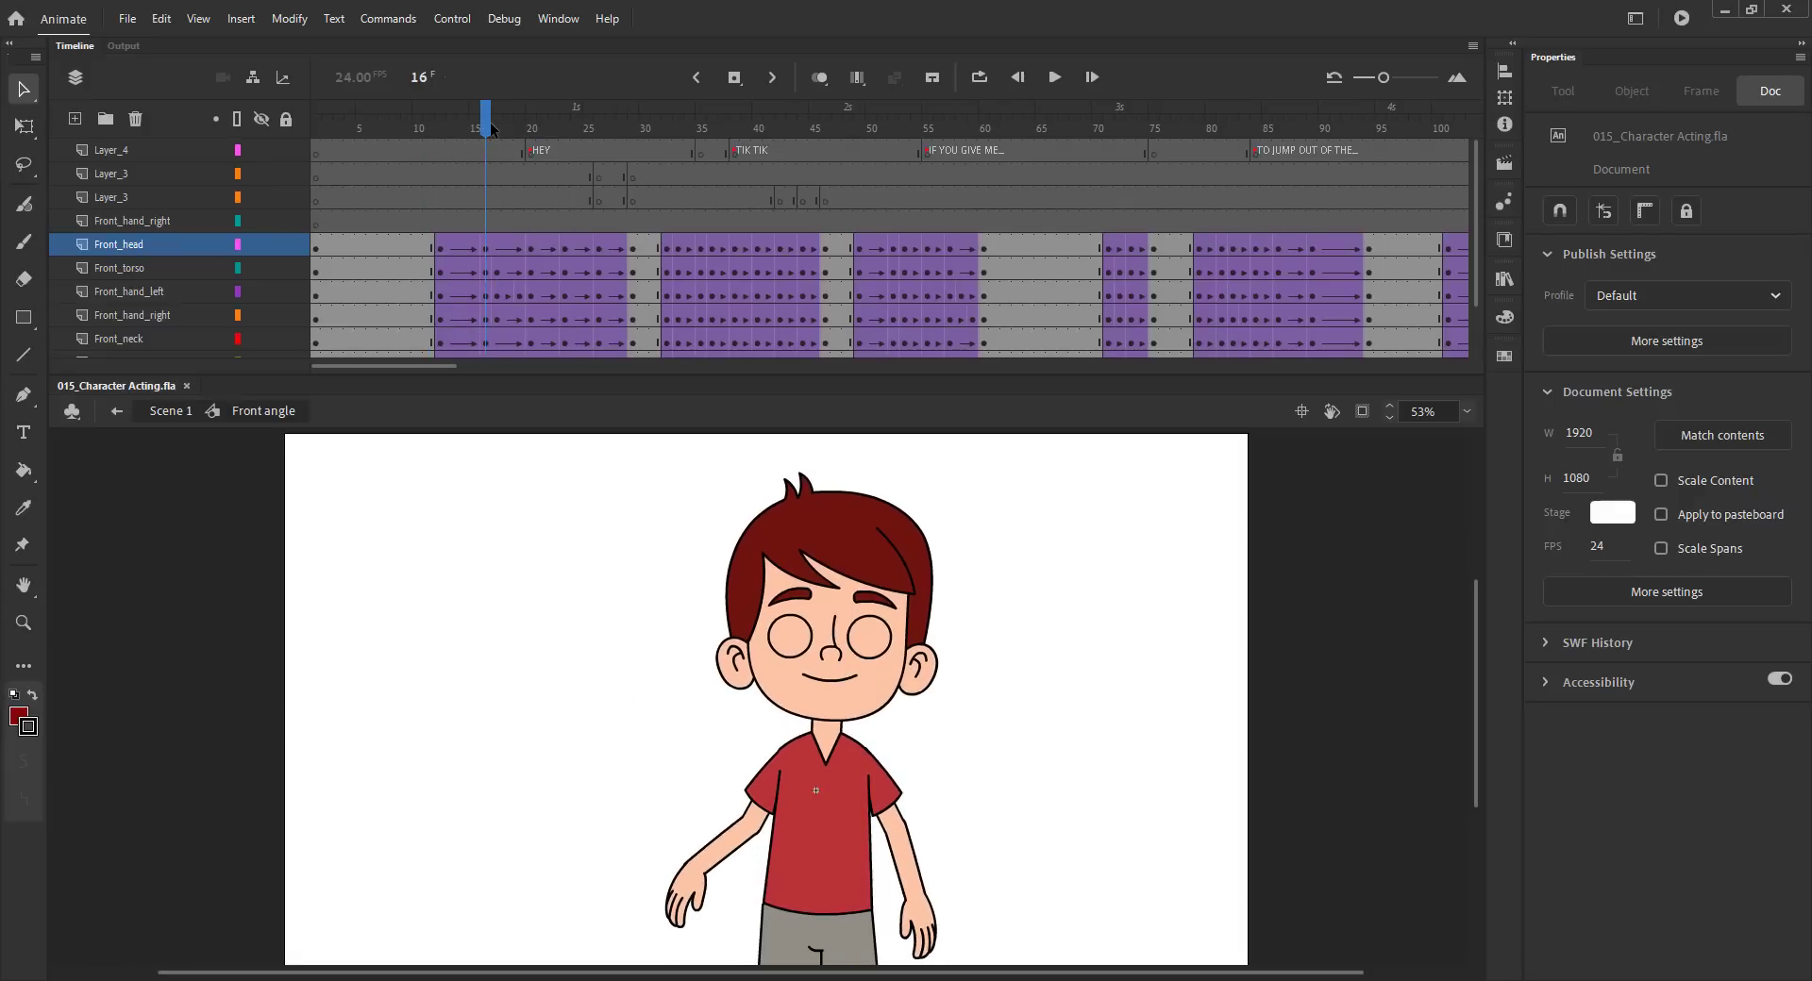
double_click(854, 561)
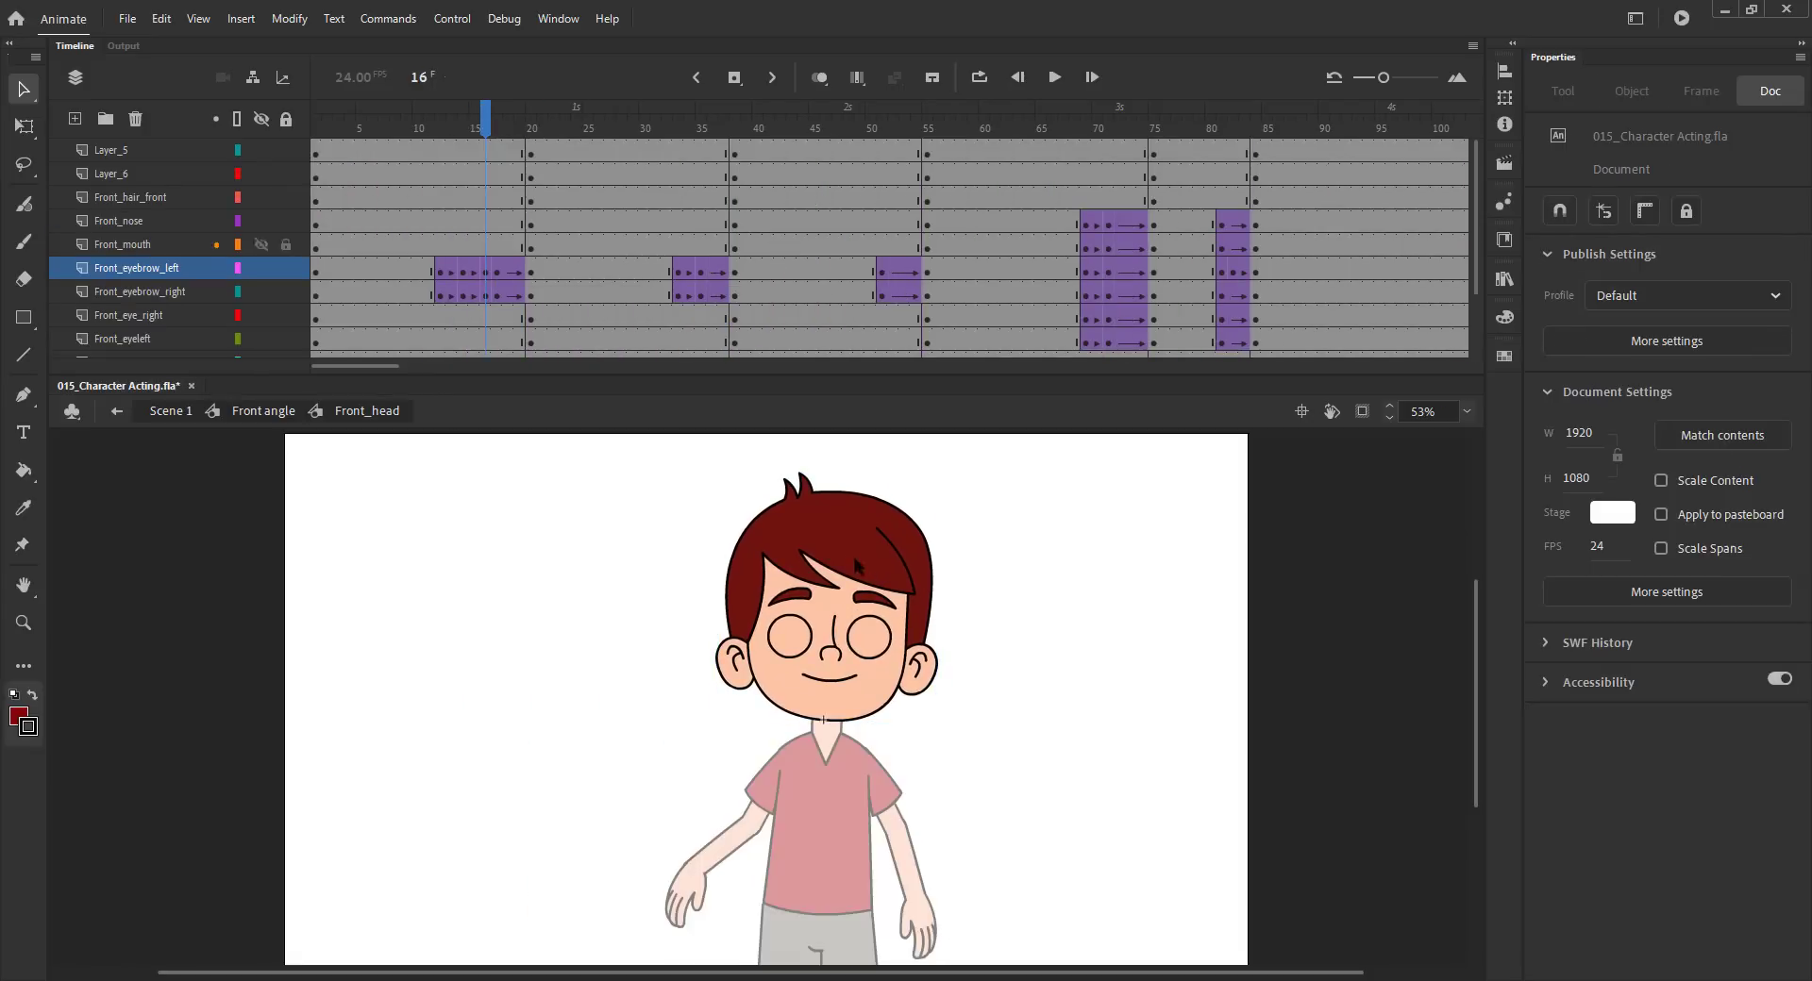
click(779, 566)
click(870, 568)
click(284, 119)
click(285, 150)
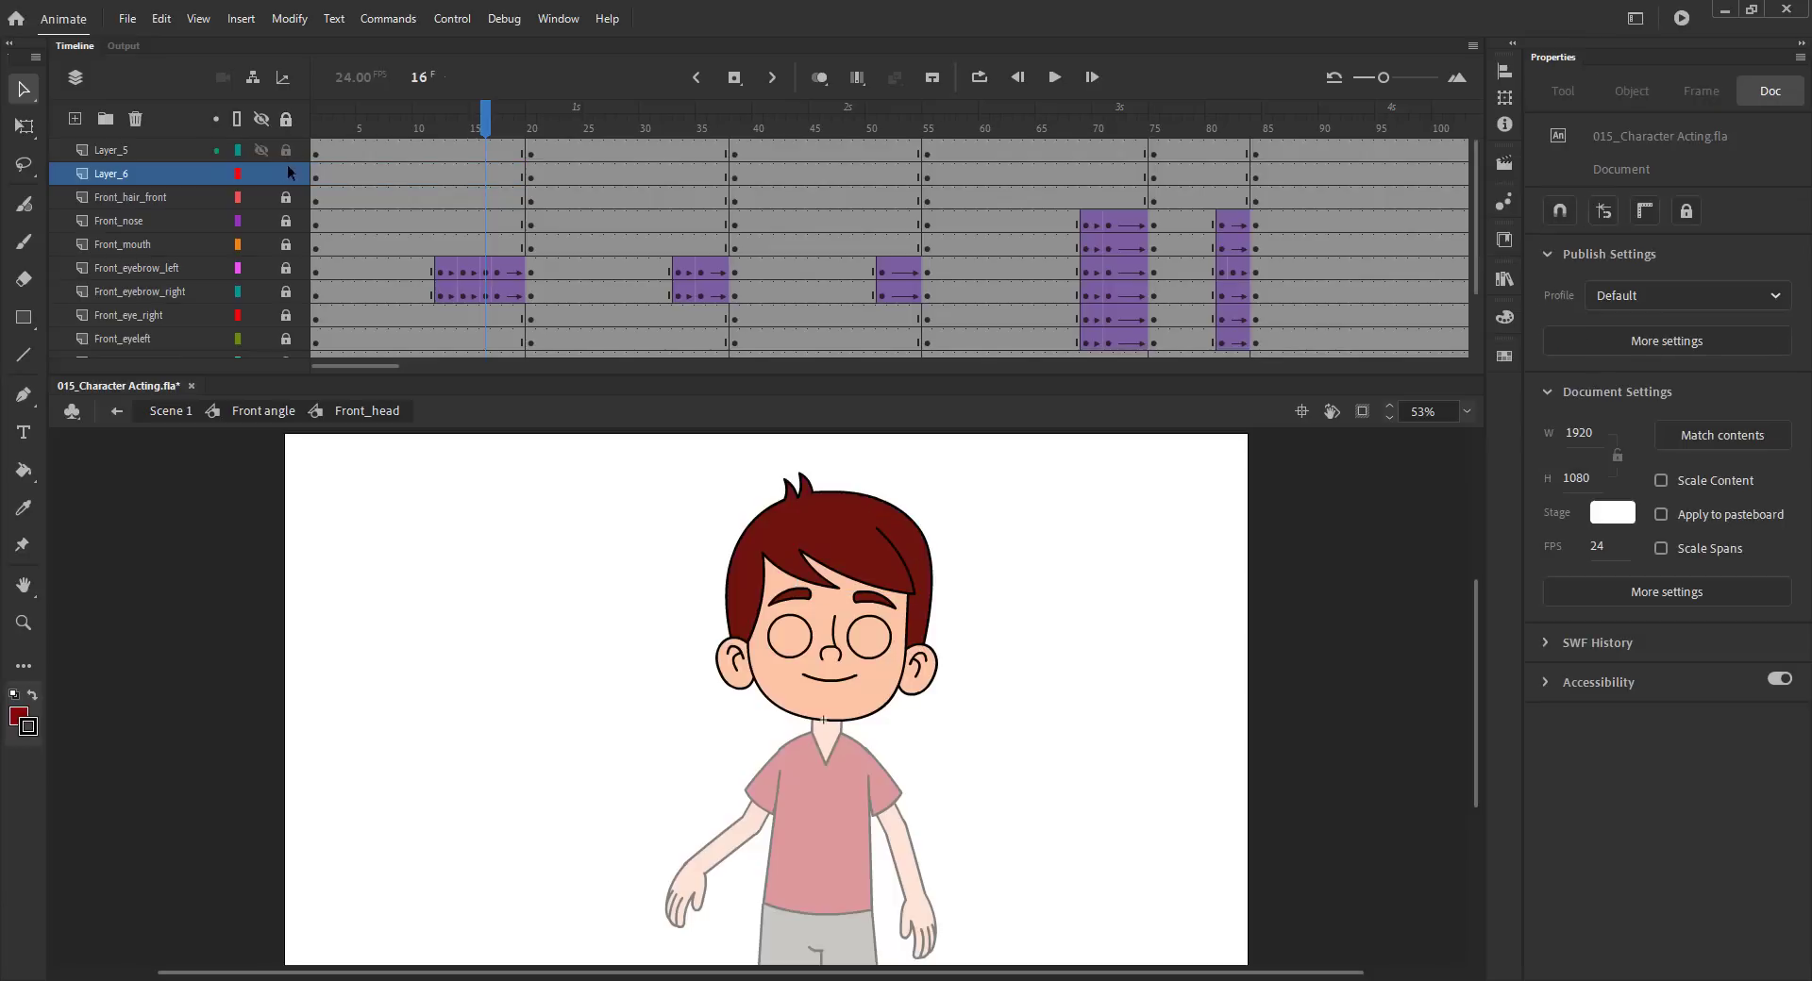
click(285, 174)
Step: Add keyframes at frame 16 on both front hair layers
drag(485, 151, 479, 175)
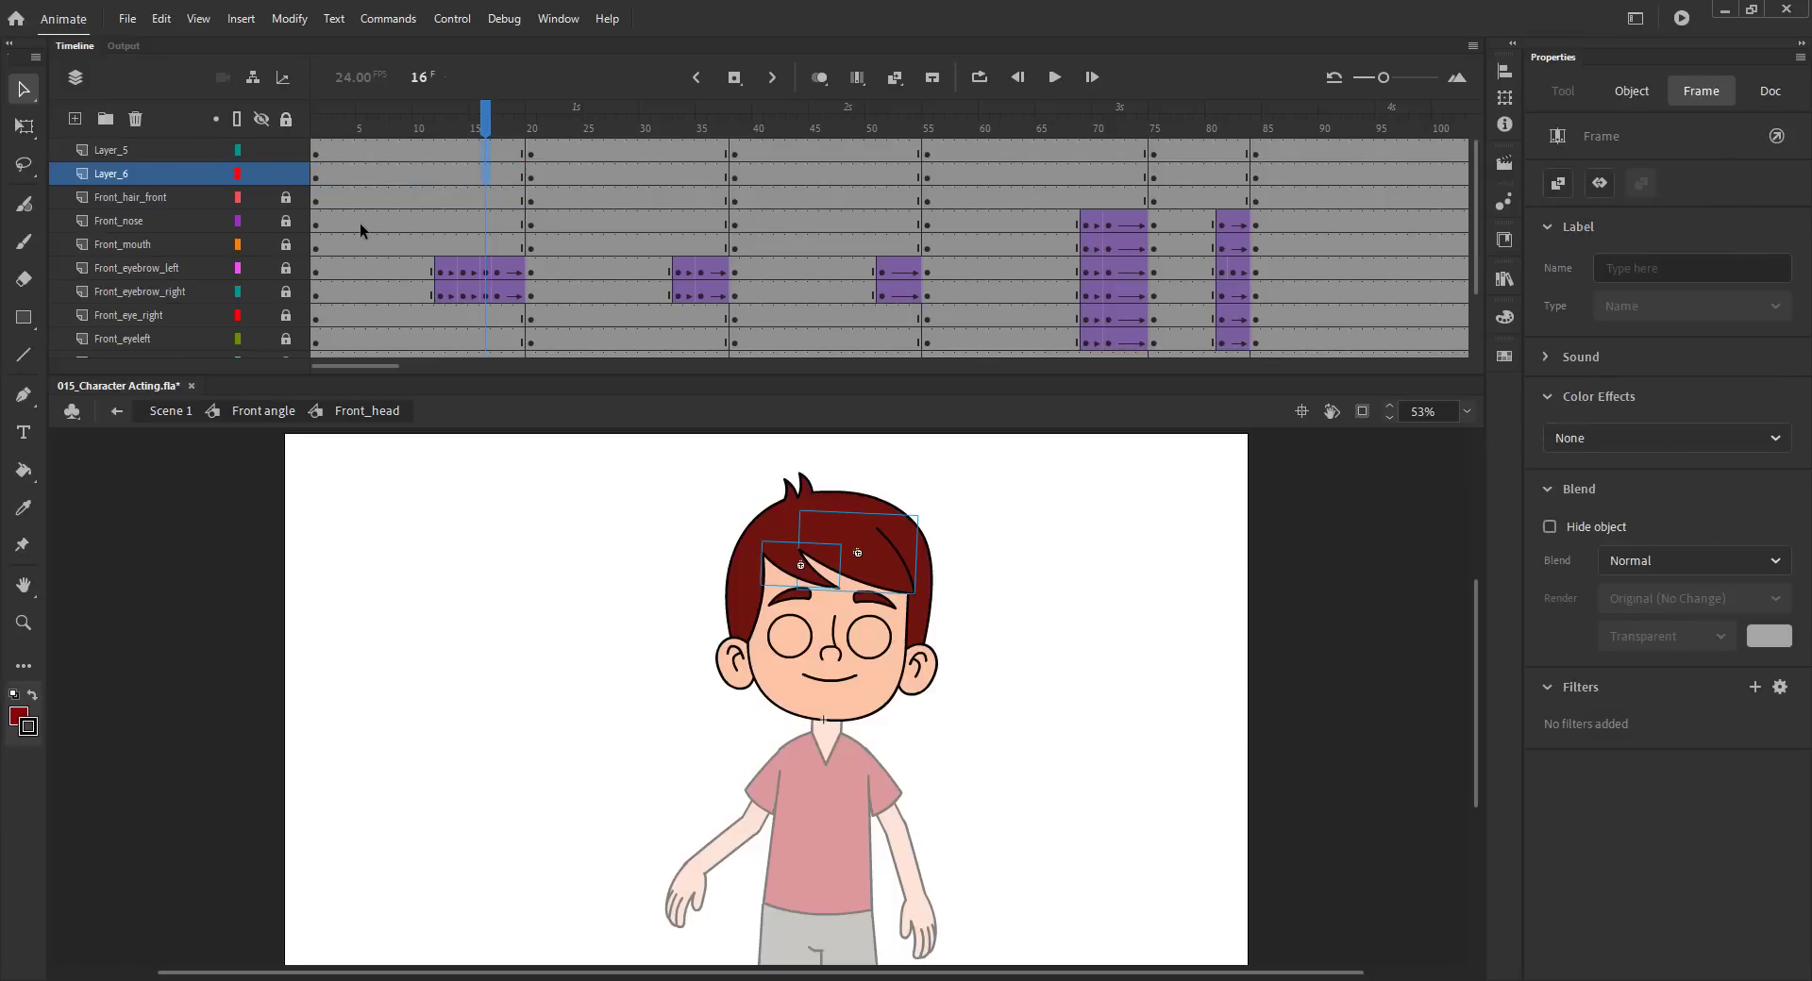
key(F6)
click(566, 552)
Step: Rotate the front hair 1 and front hair 2 pieces slightly clockwise at frame 16
key(z)
drag(663, 469, 1016, 699)
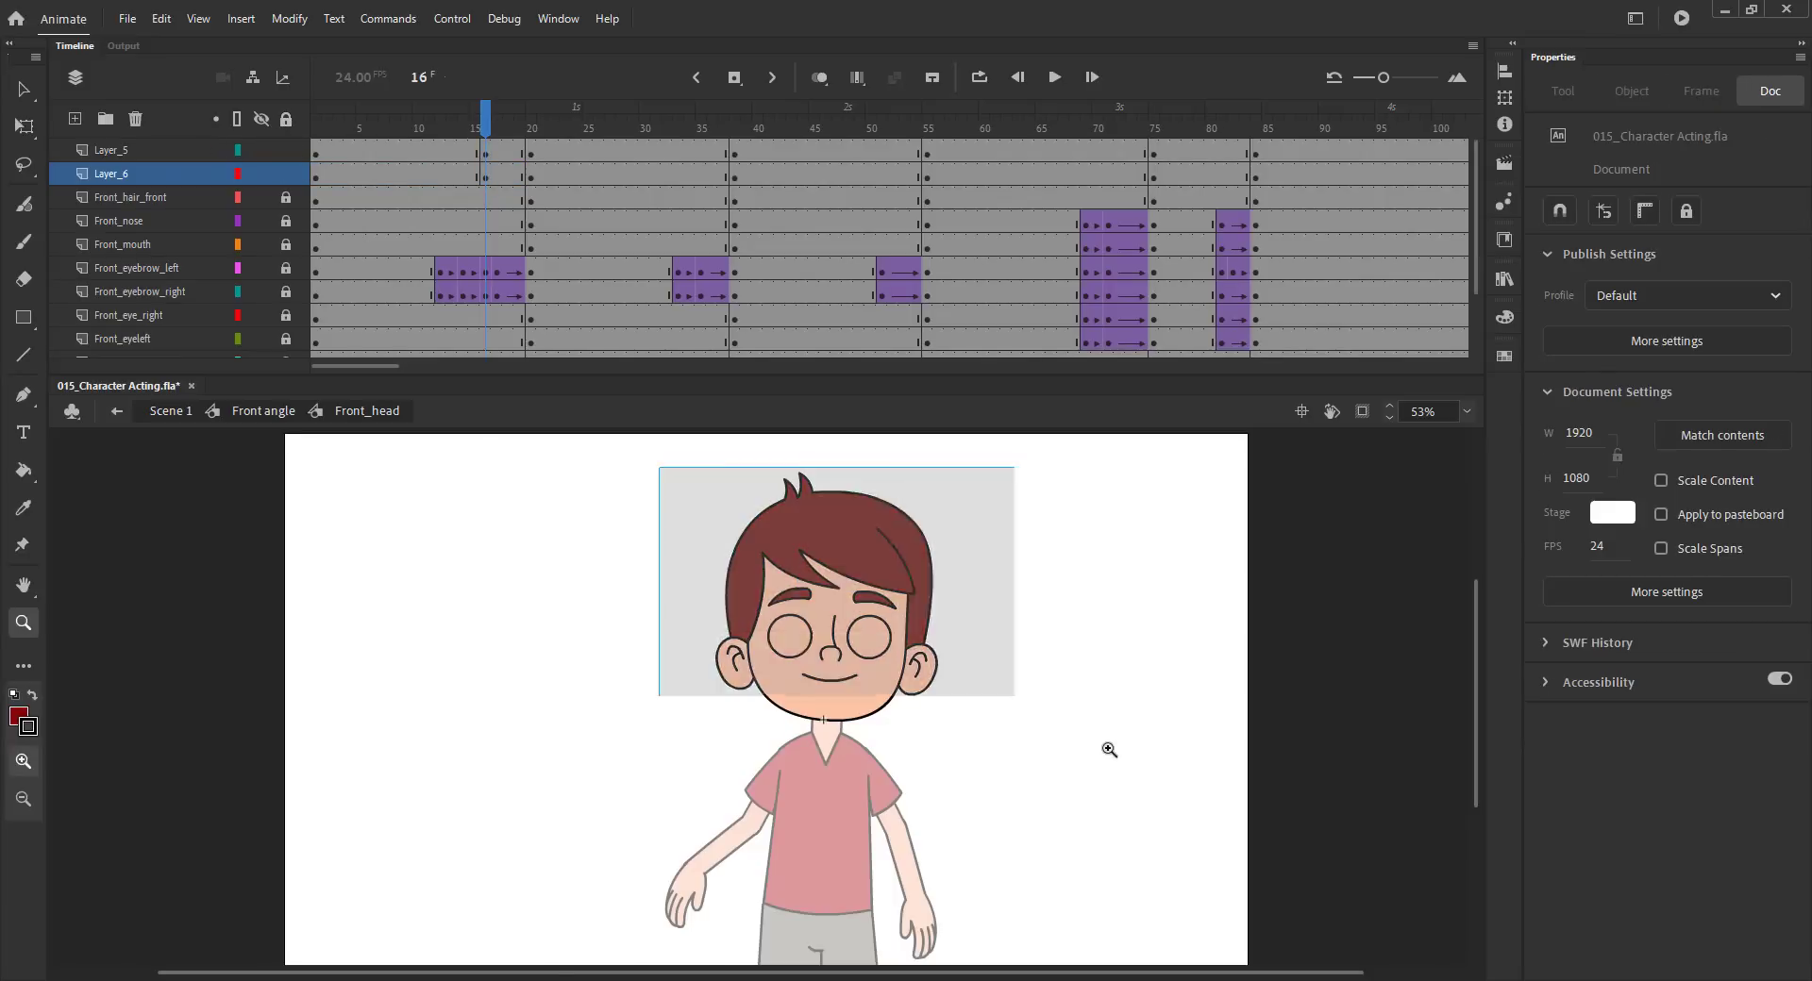
key(v)
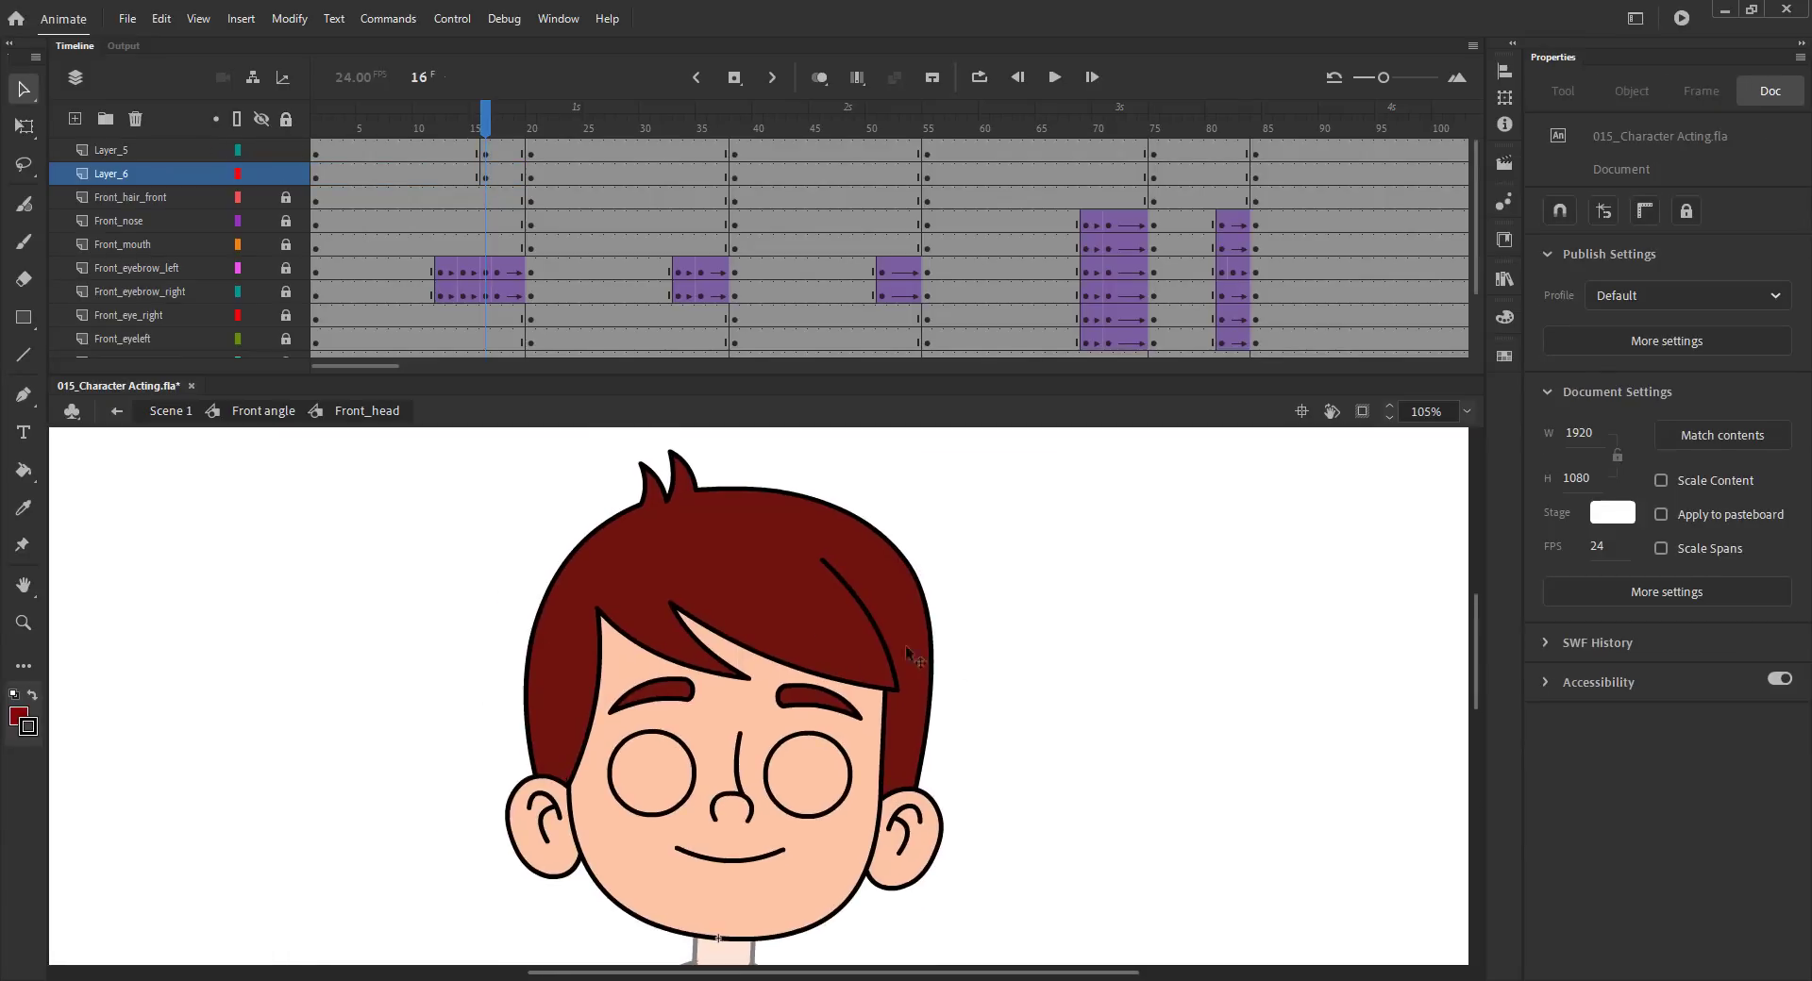
click(767, 608)
key(q)
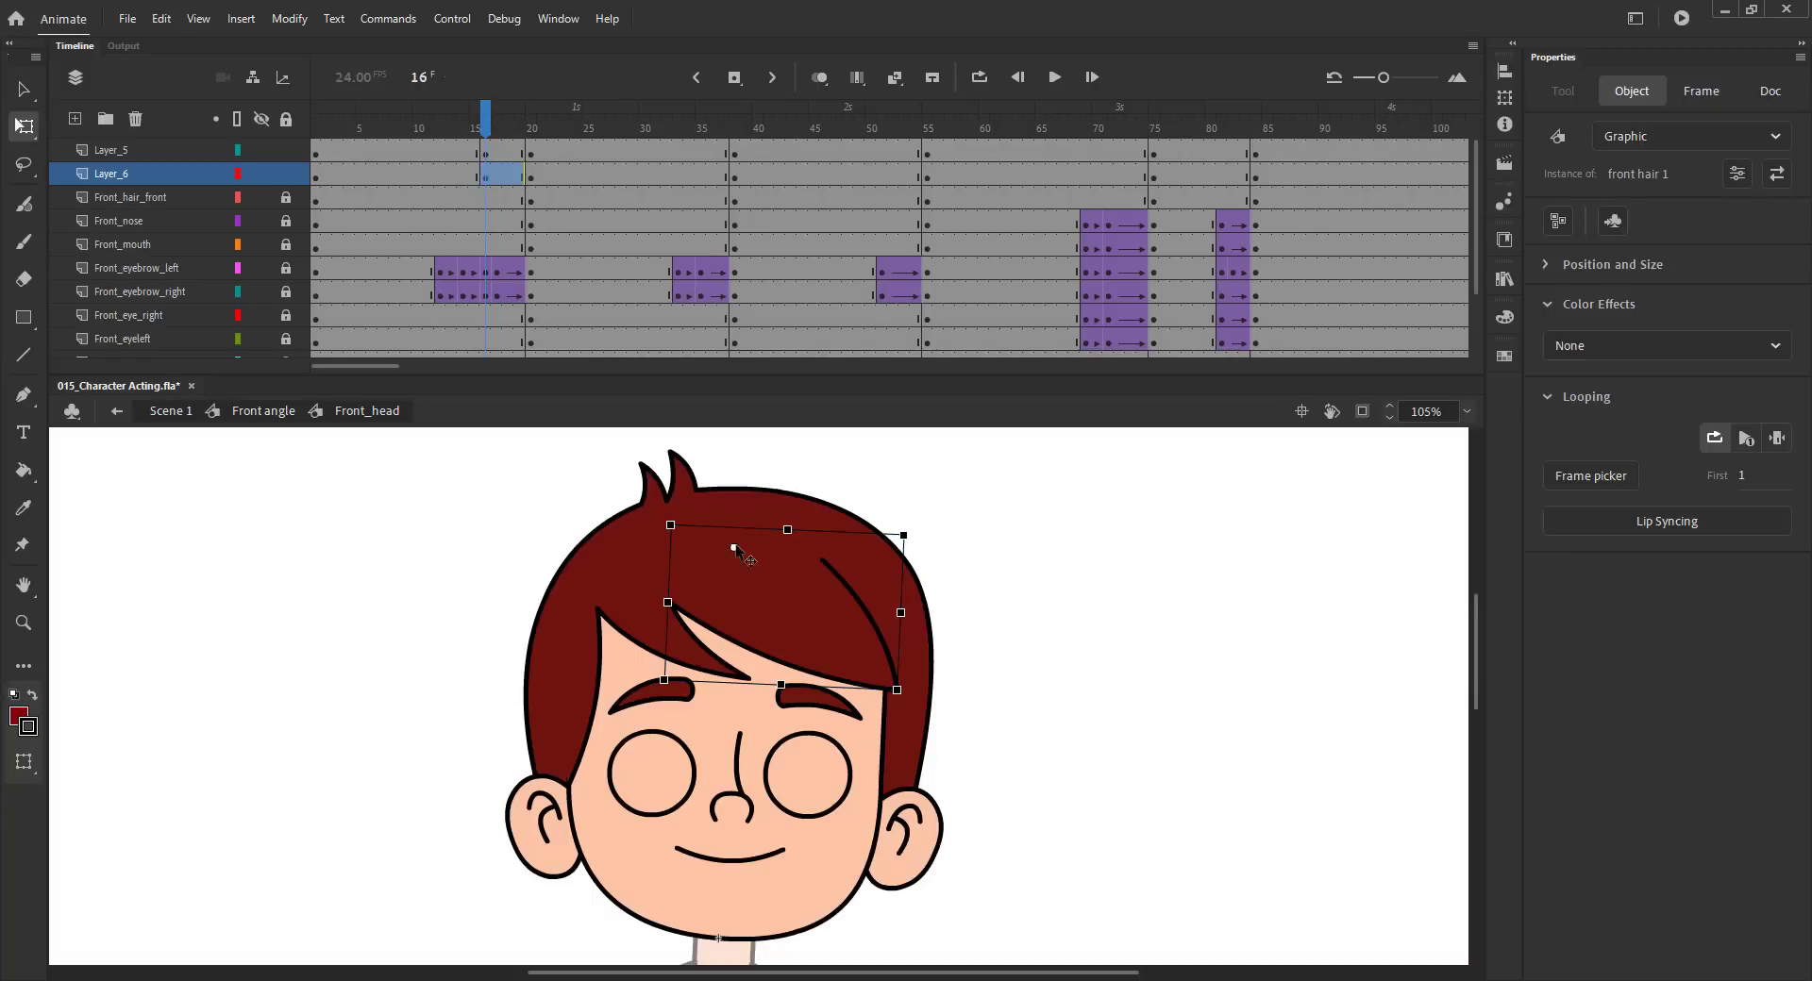
drag(910, 541, 910, 551)
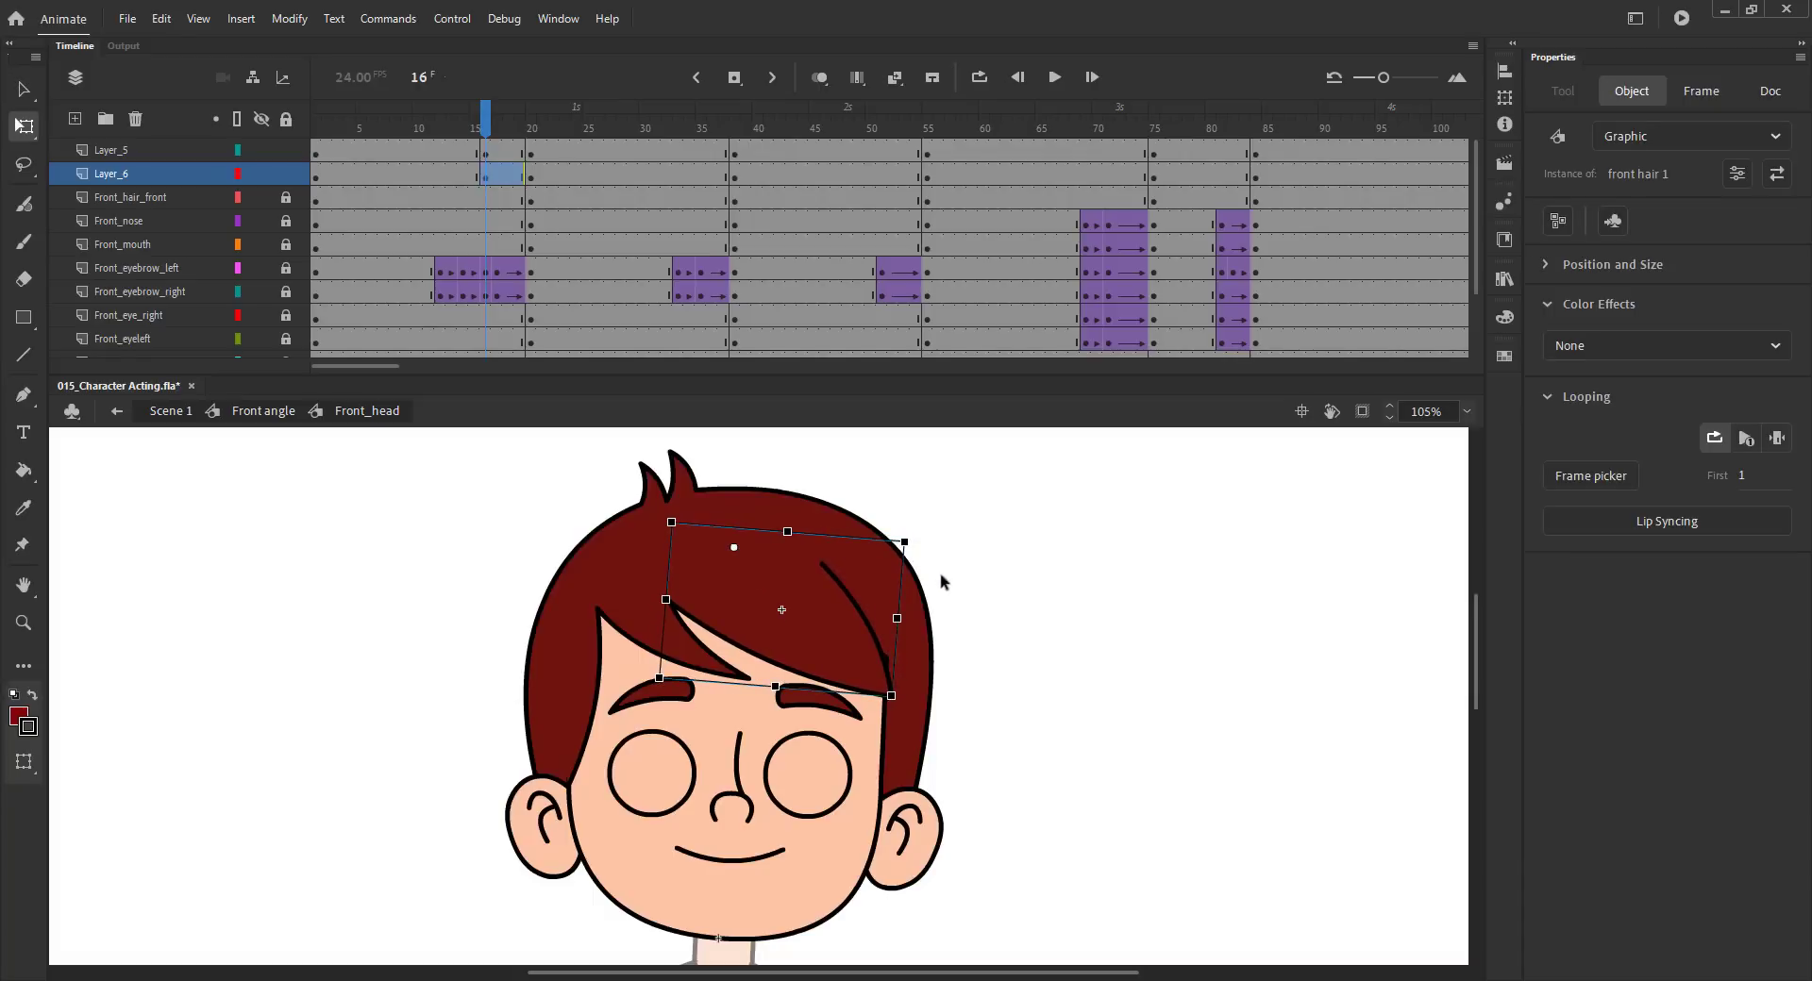
click(940, 575)
click(632, 624)
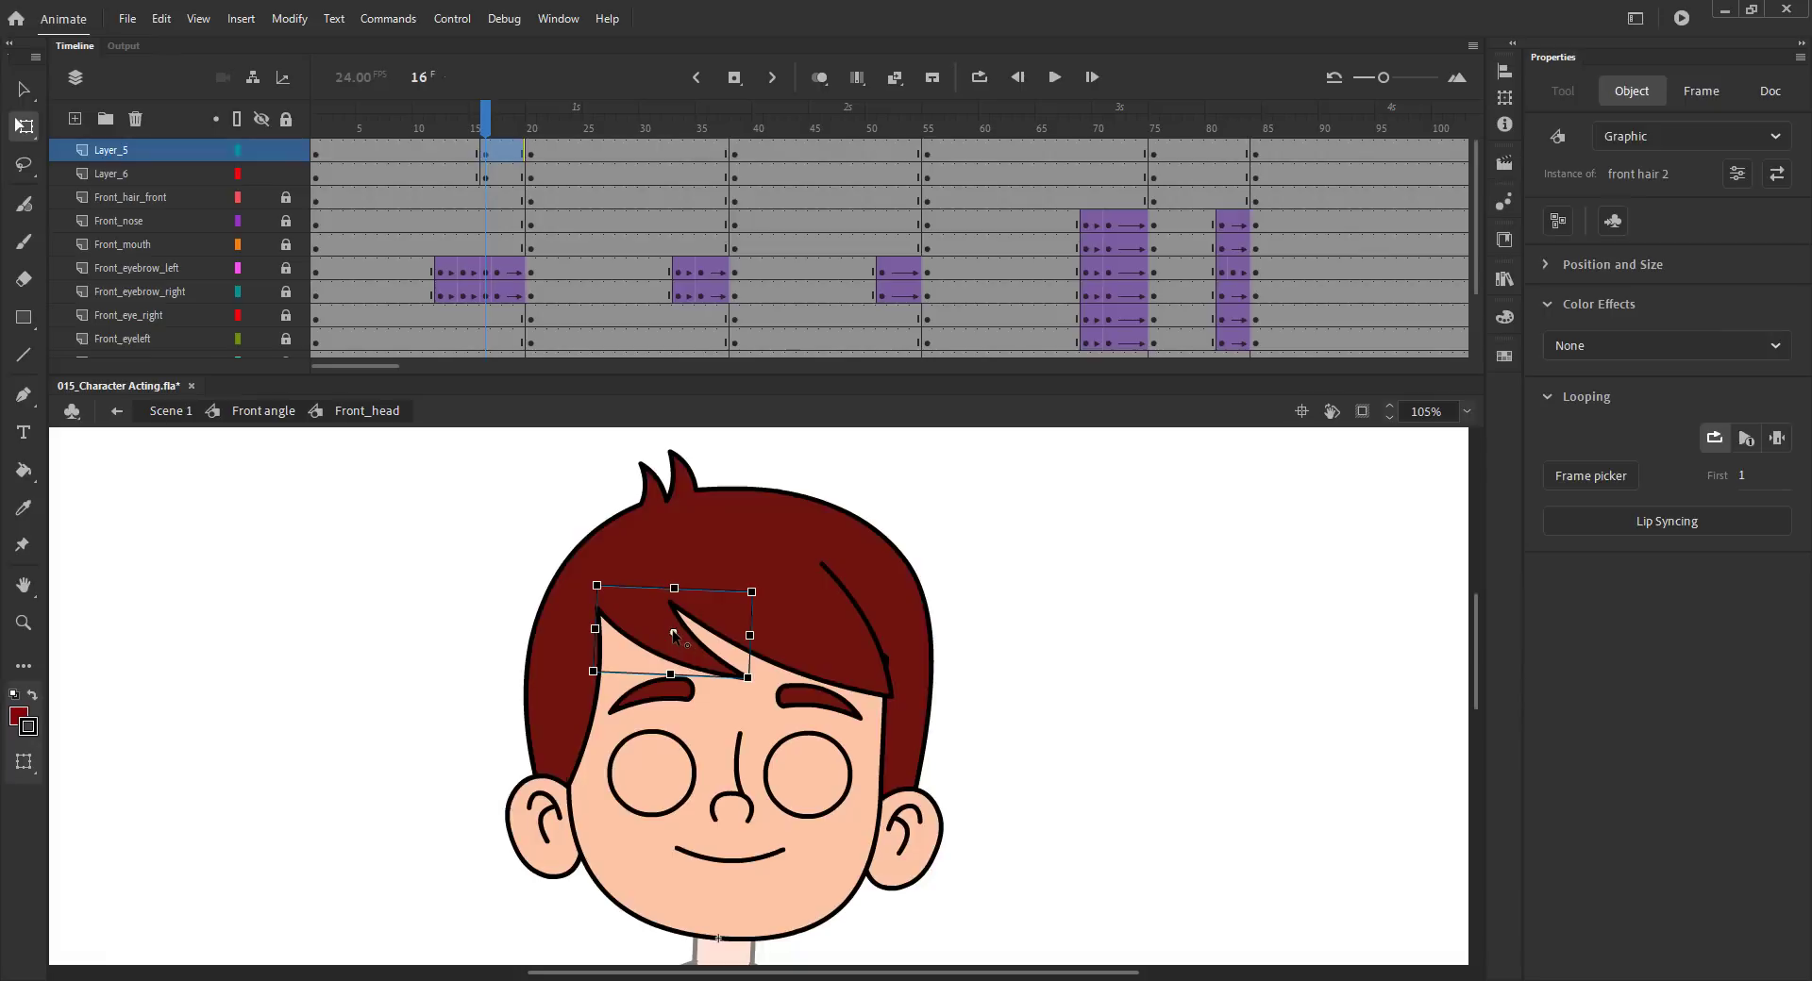
drag(747, 688, 746, 690)
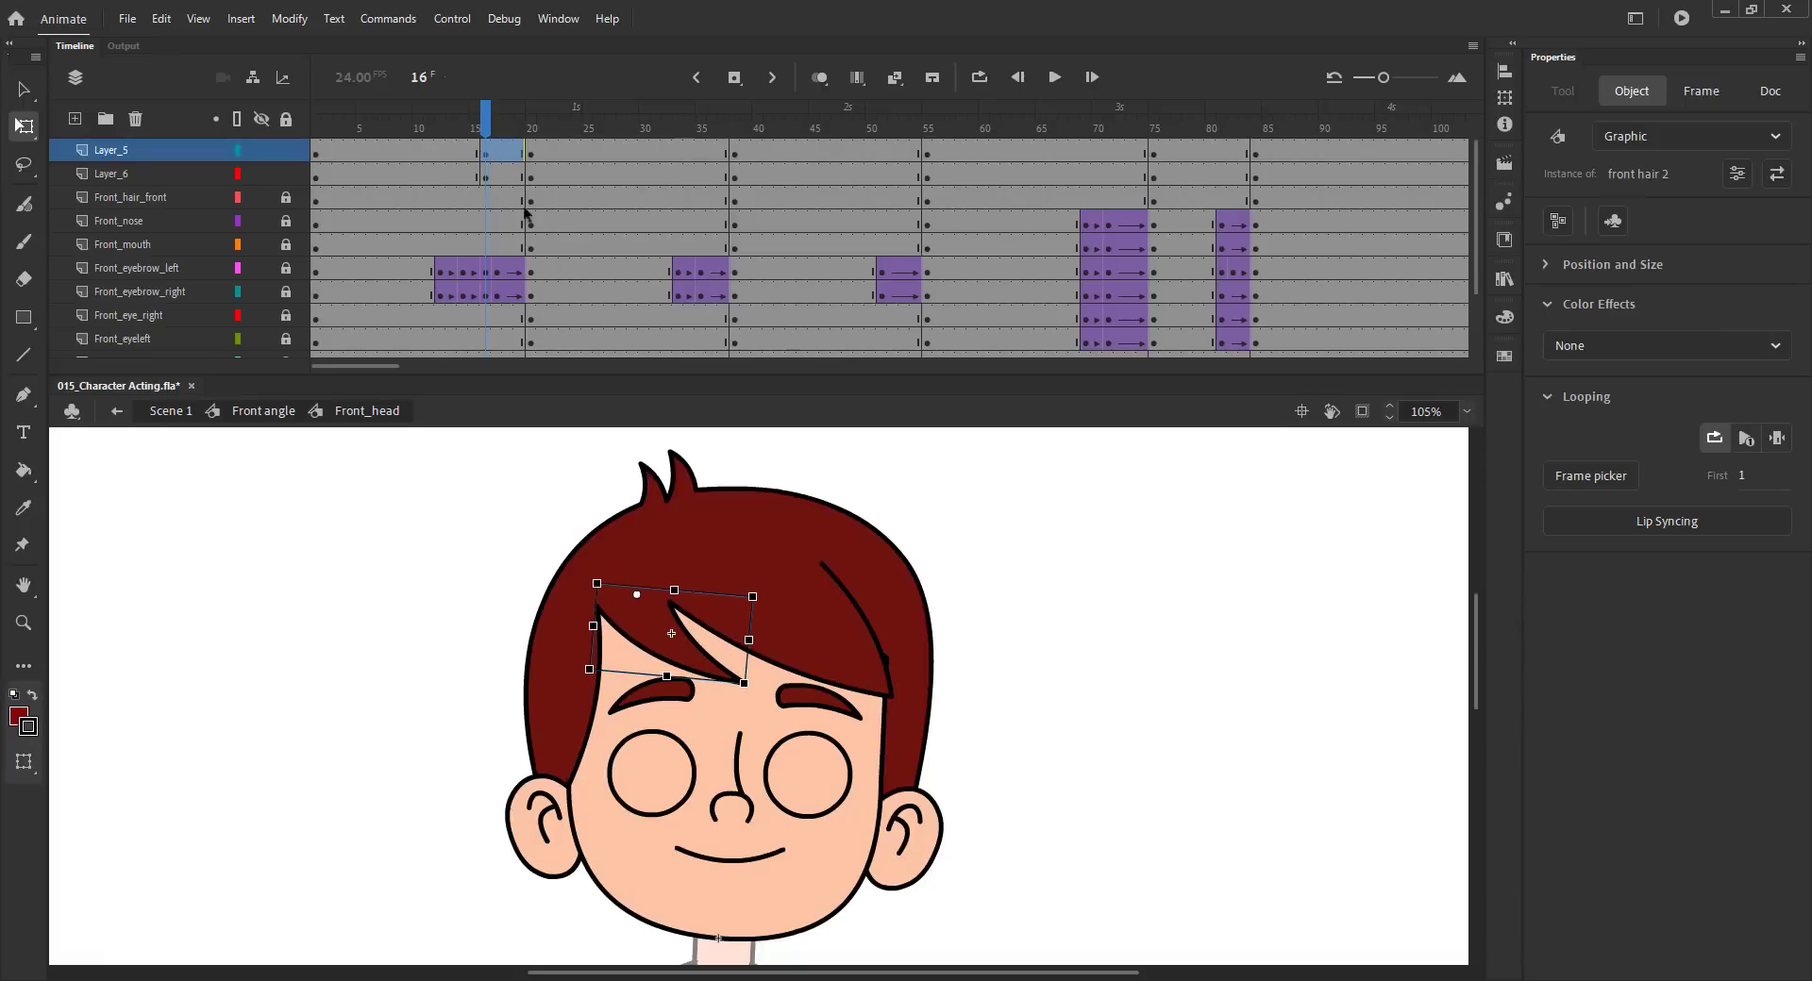
Step: Add keyframes at frame 13 on both hair layers, classic-tween them from frame 13 through 16 to 20, and save
click(450, 174)
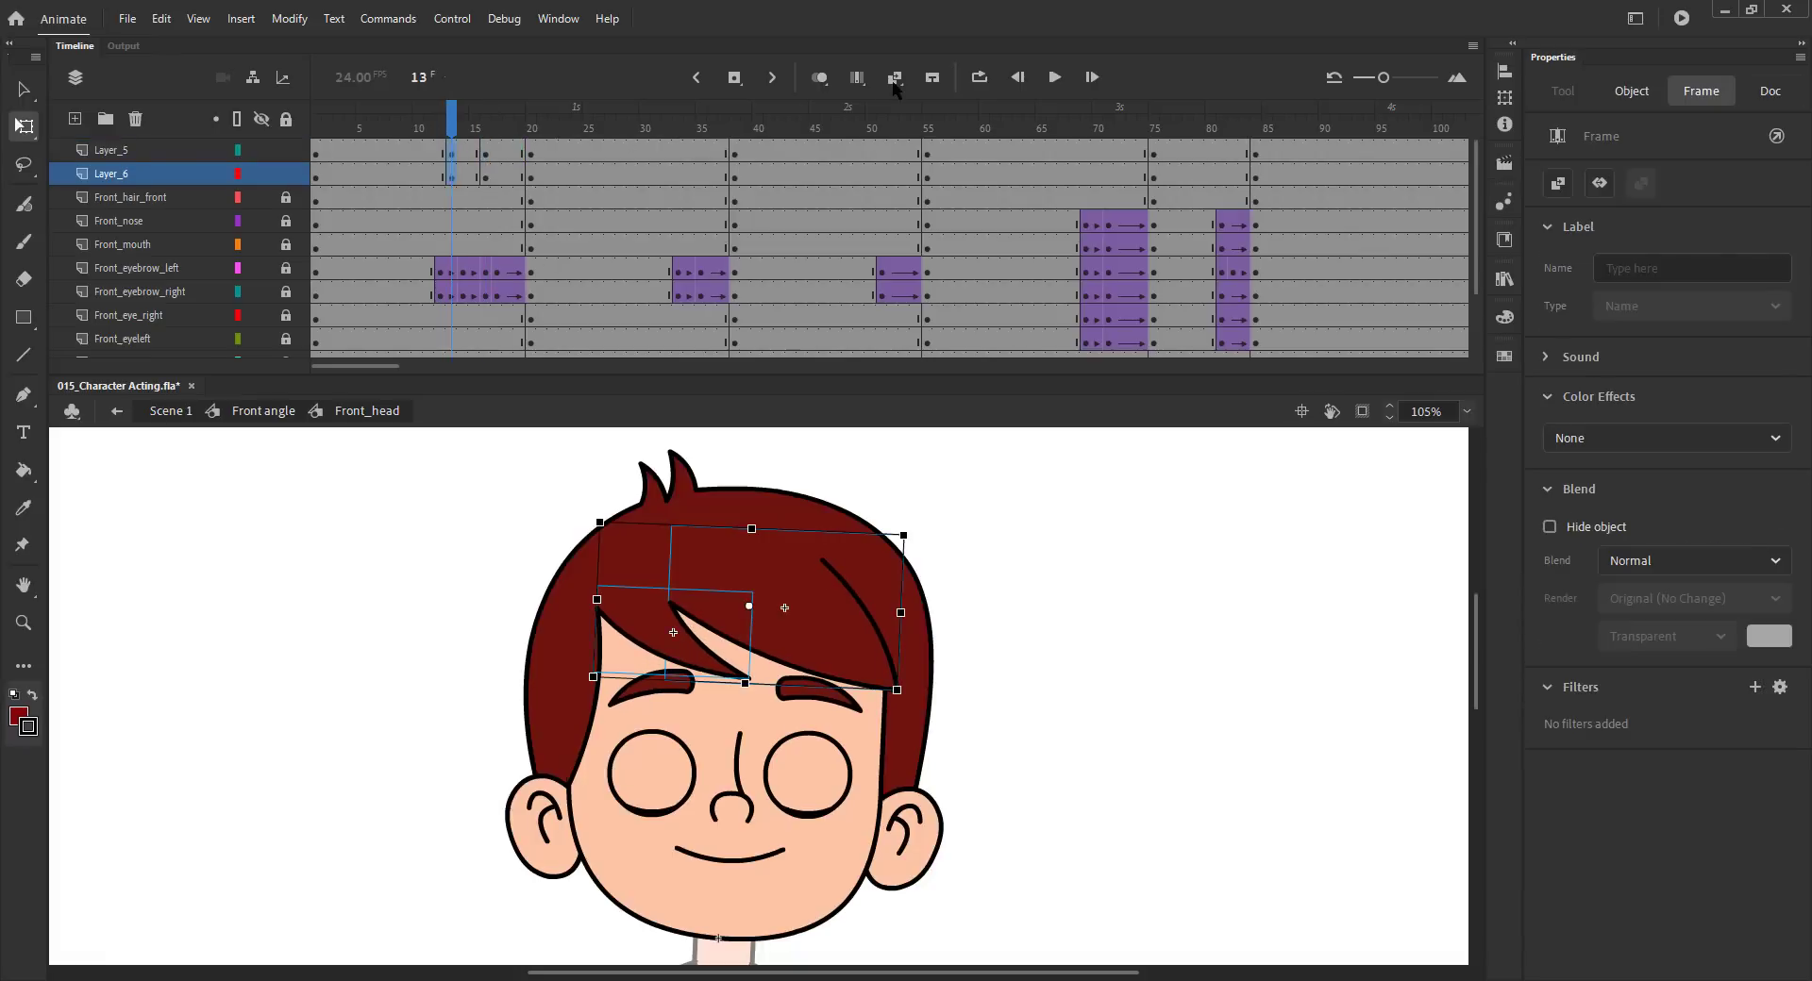
click(893, 79)
drag(499, 177, 481, 133)
click(893, 79)
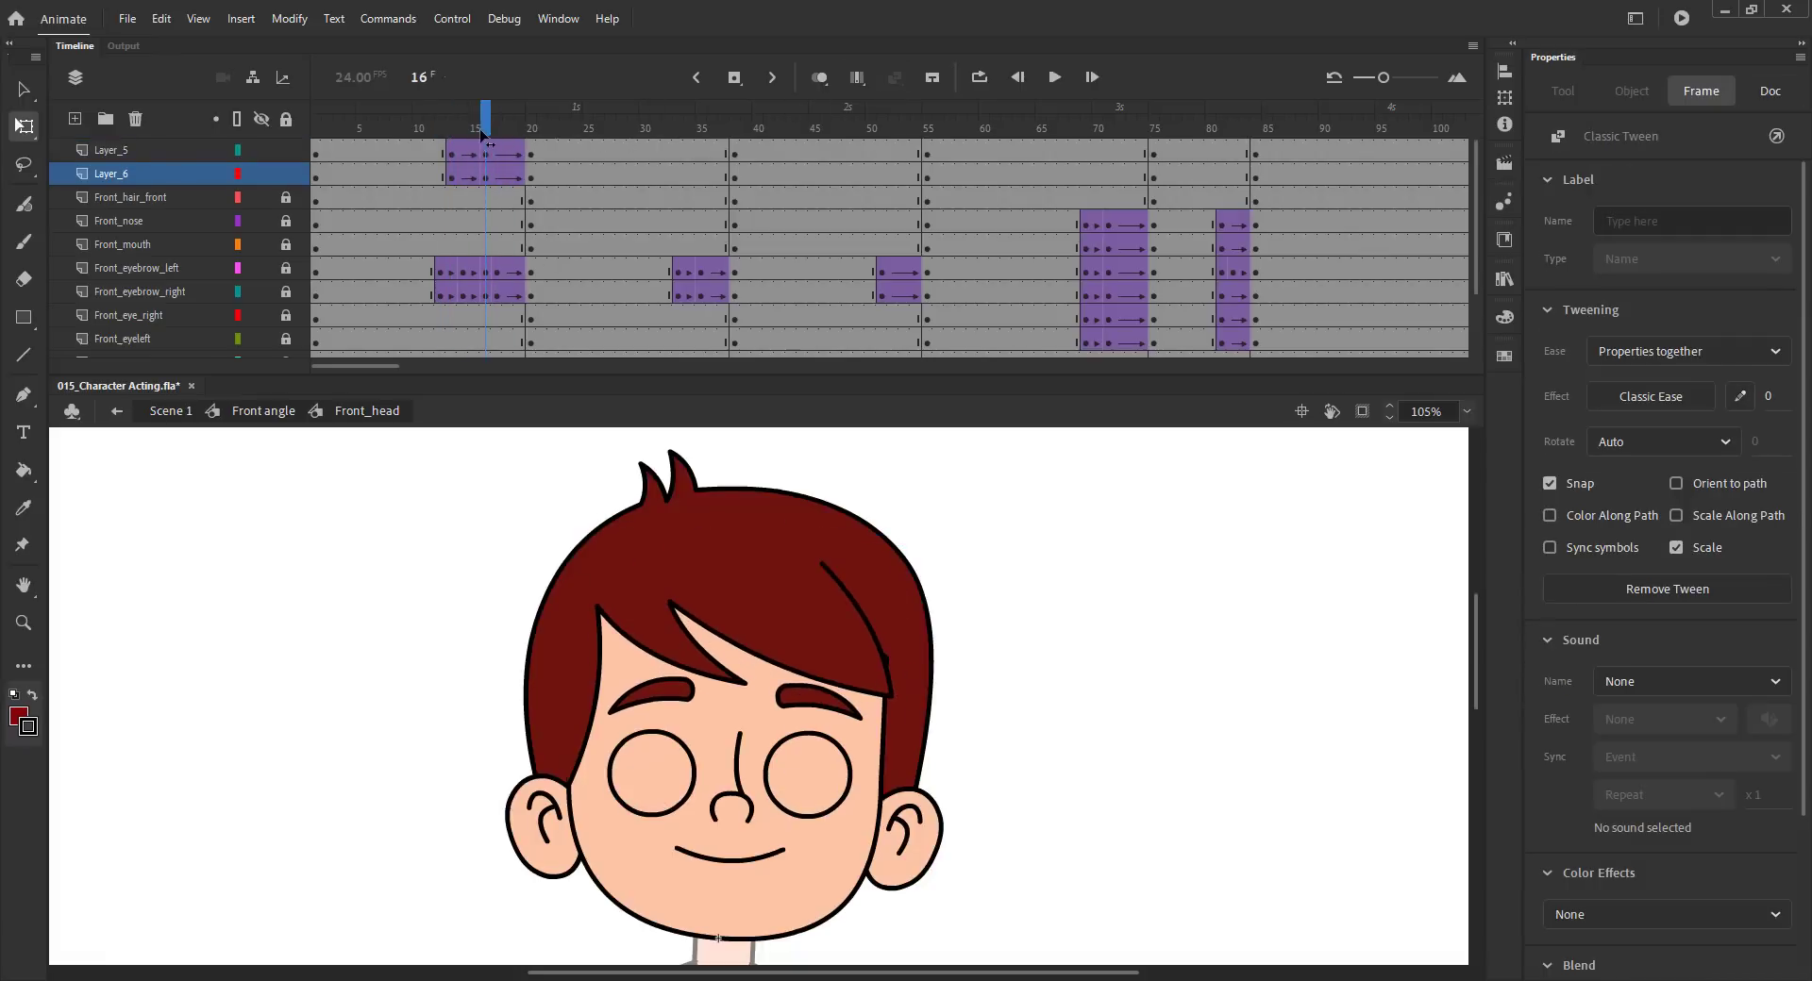
click(637, 599)
click(793, 629)
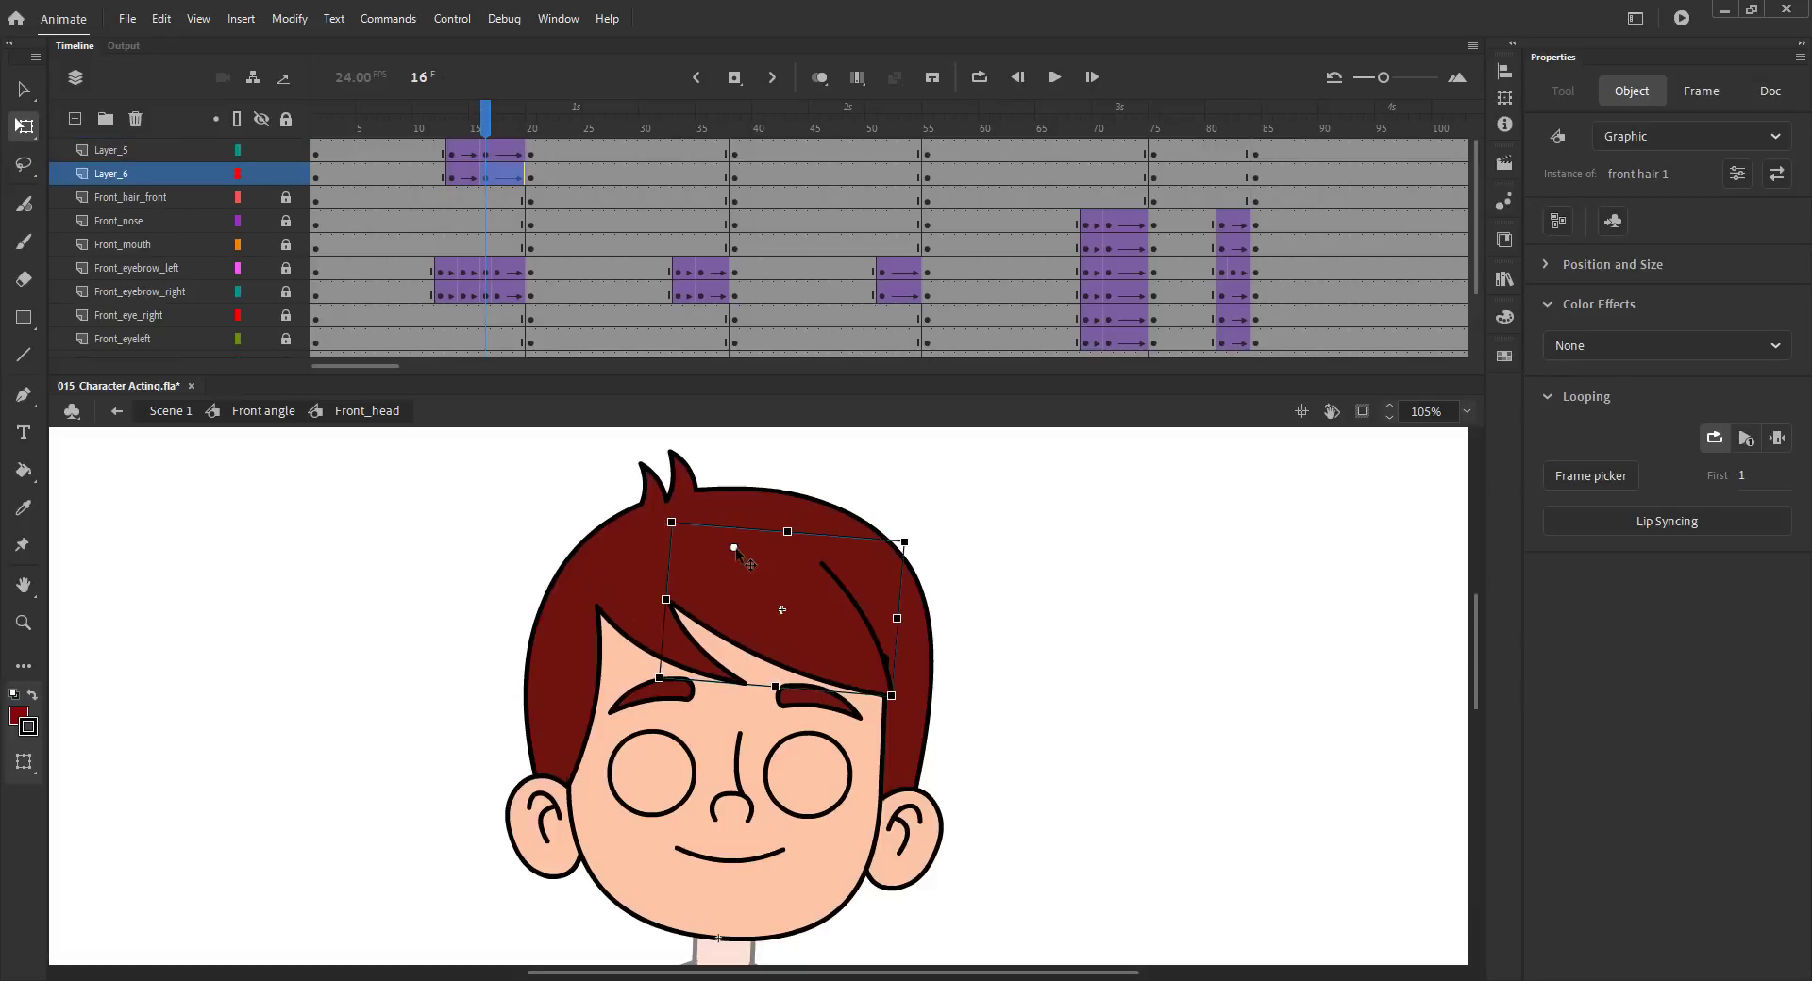
click(489, 535)
key(v)
key(ctrl+s)
Step: Check the head motion in Front angle, and add keyframes at frame 23 on both hair layers inside Front_head
drag(485, 130, 564, 170)
click(264, 411)
double_click(685, 611)
key(ctrl+s)
click(566, 129)
key(F6)
Step: Rotate the front hair 1 and front hair 2 pieces slightly counterclockwise at frame 20
click(530, 122)
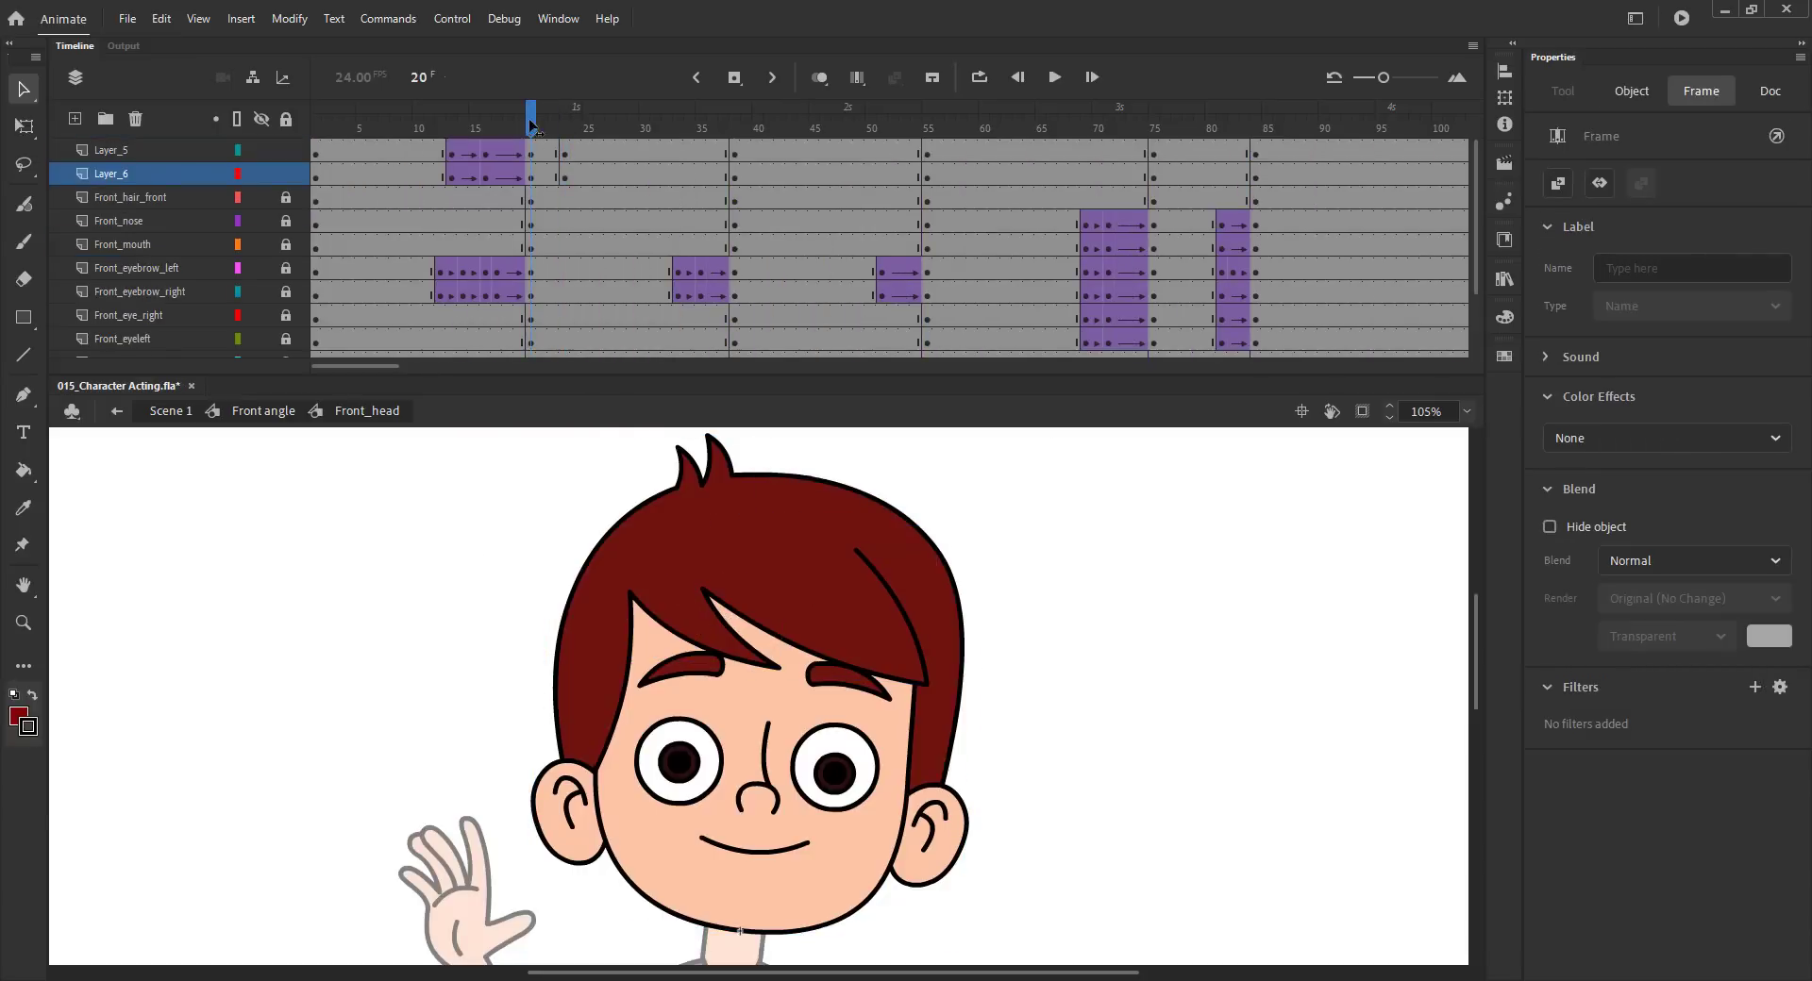
click(792, 606)
key(q)
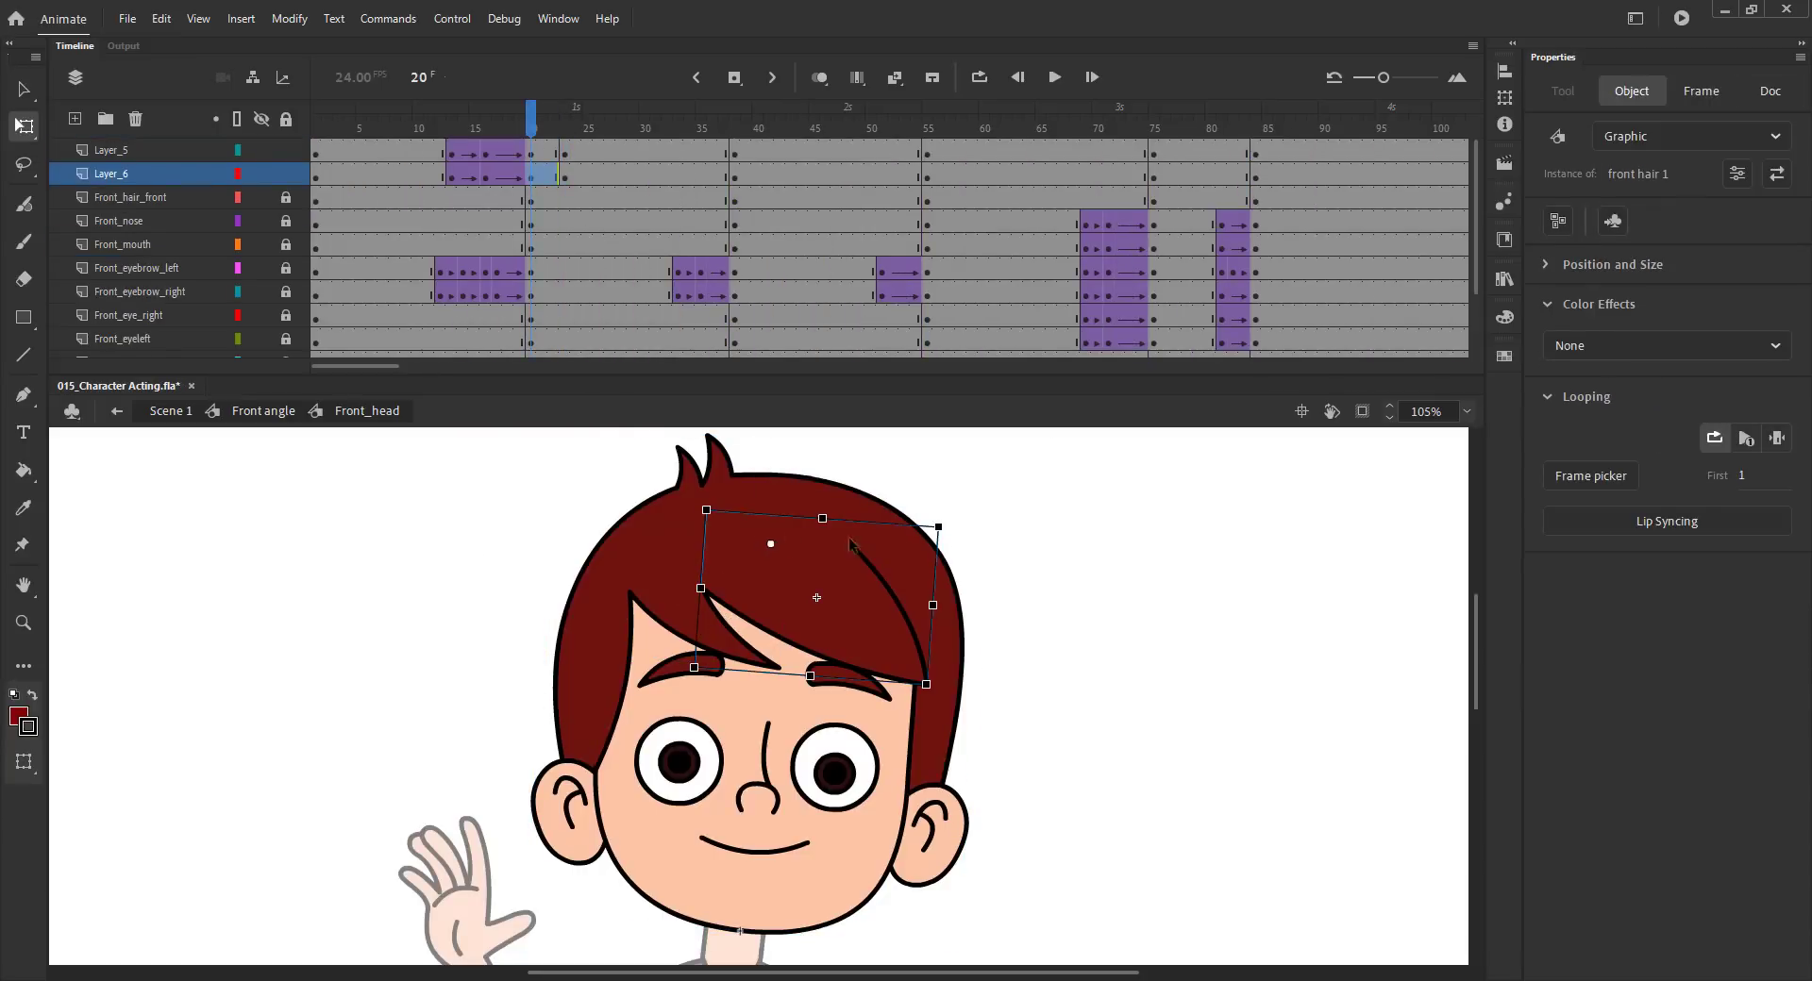
drag(953, 540, 950, 528)
click(704, 620)
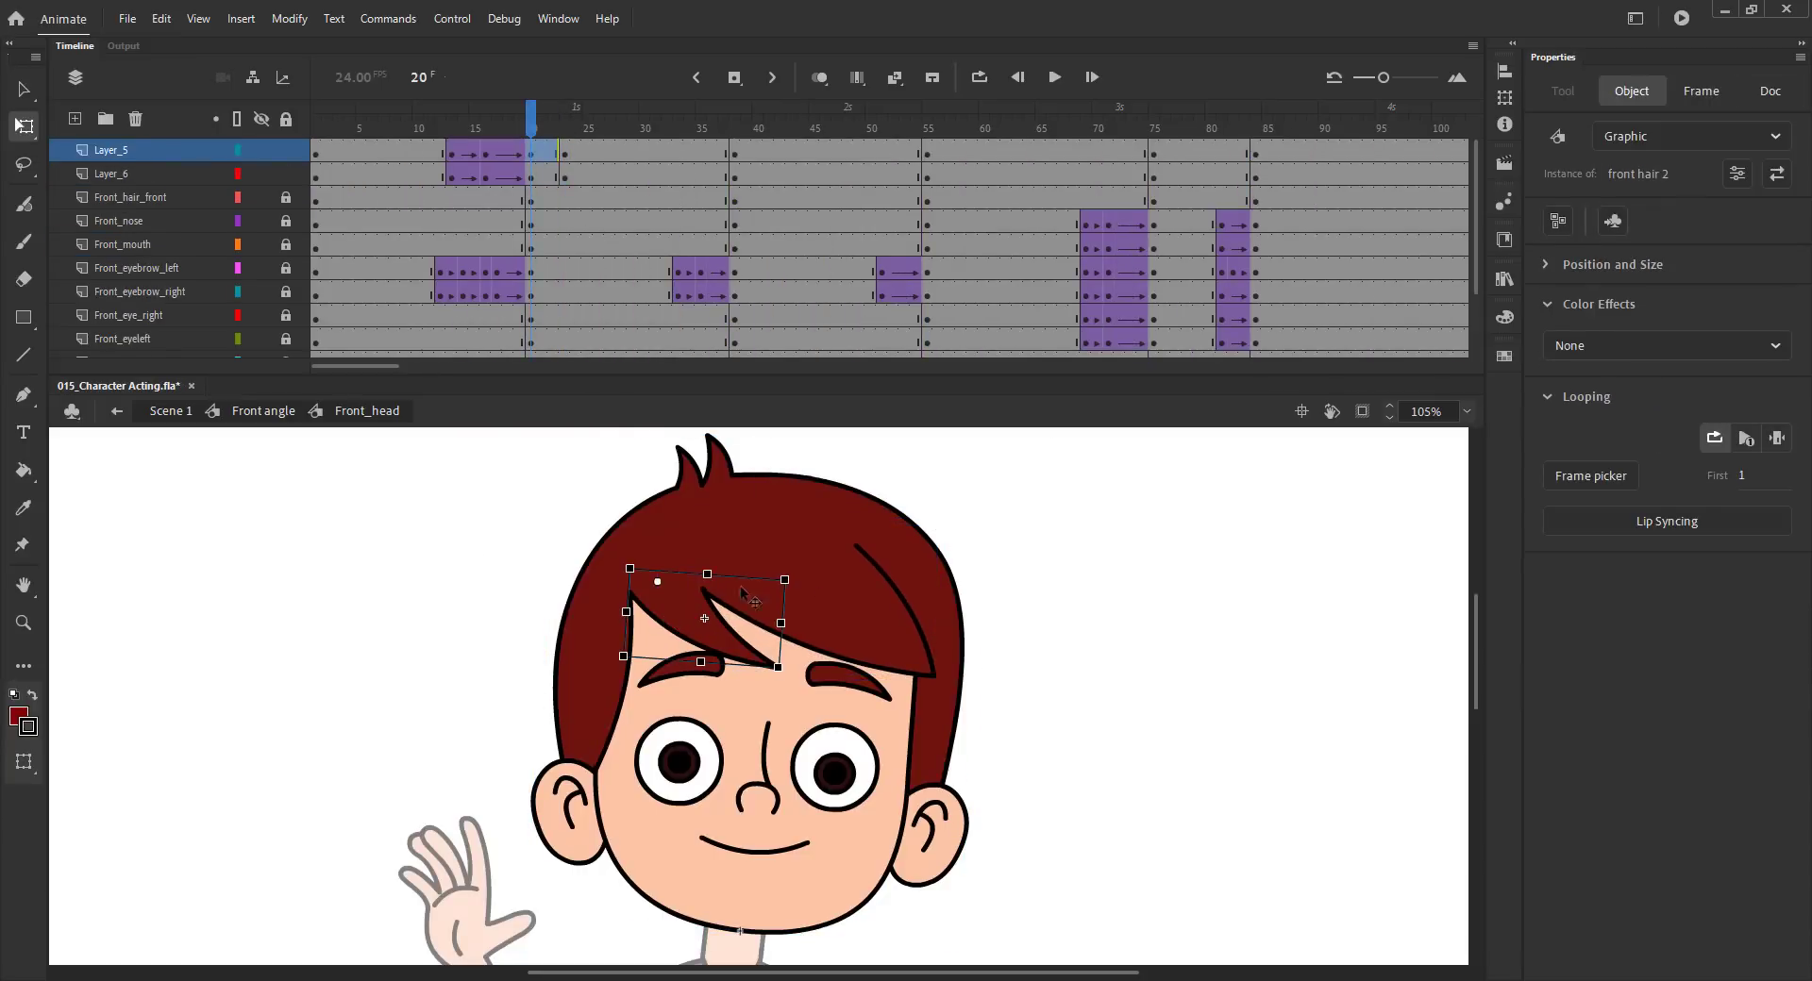
click(801, 593)
drag(688, 606, 680, 612)
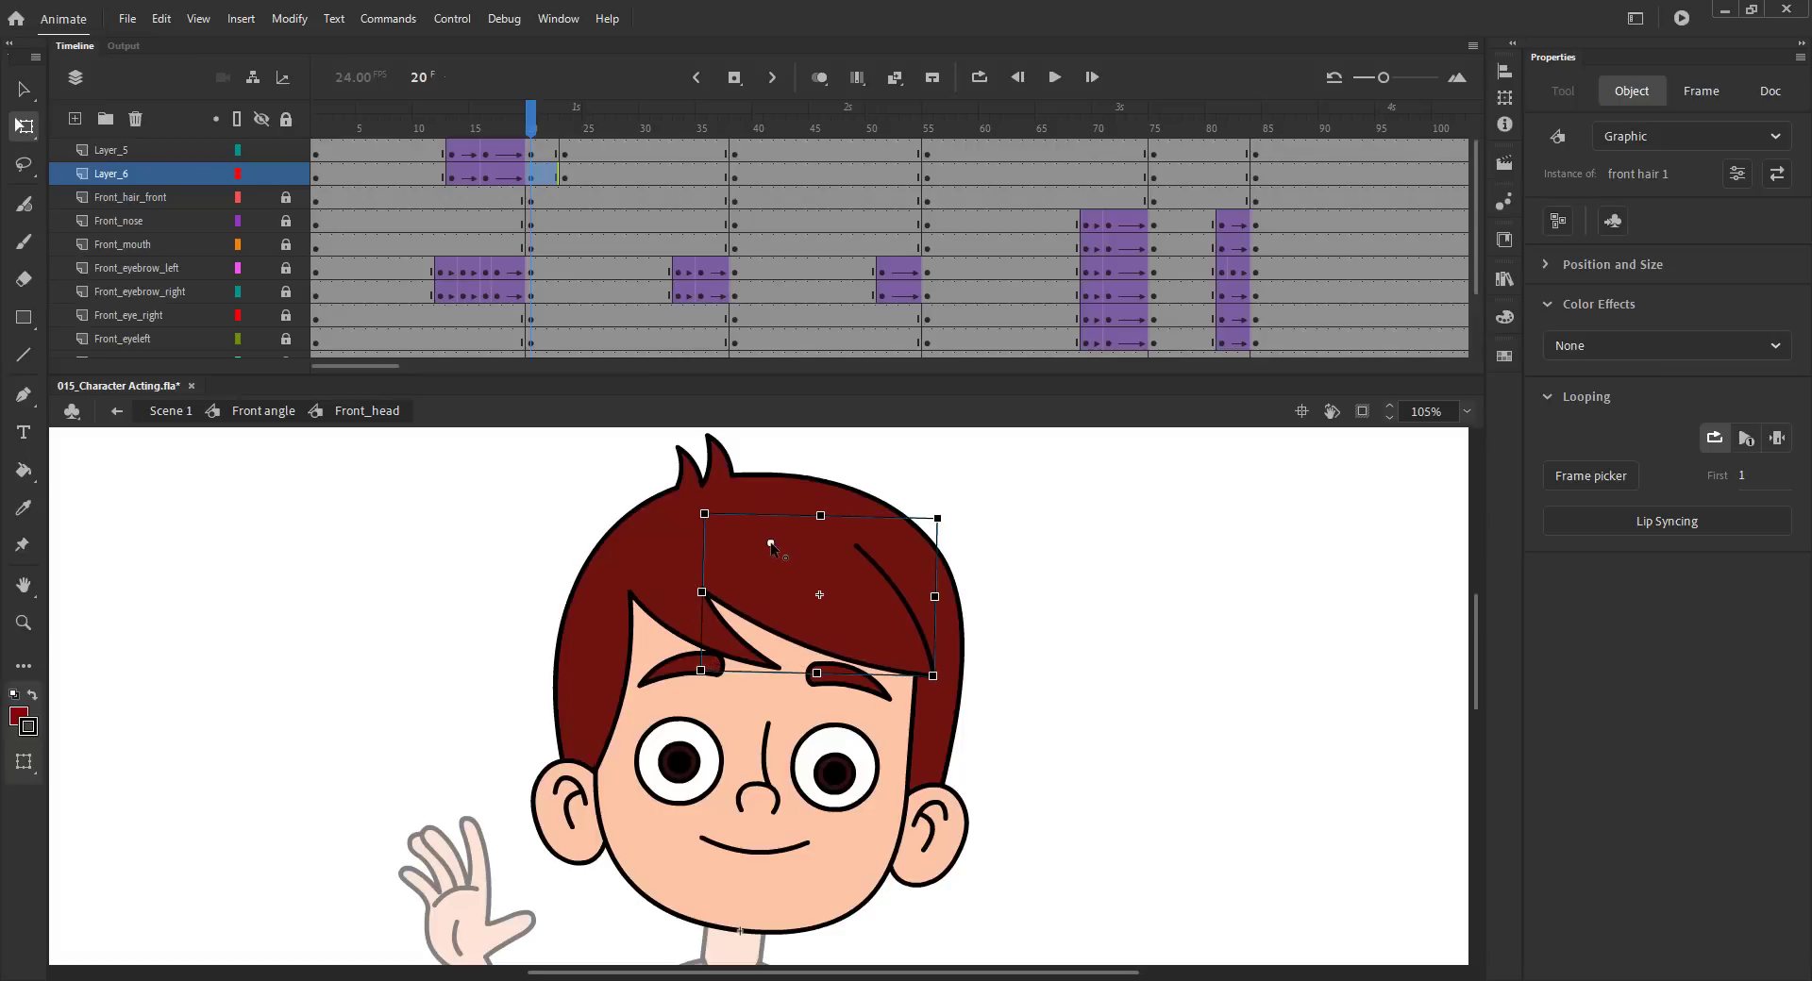
click(676, 614)
drag(779, 673, 785, 670)
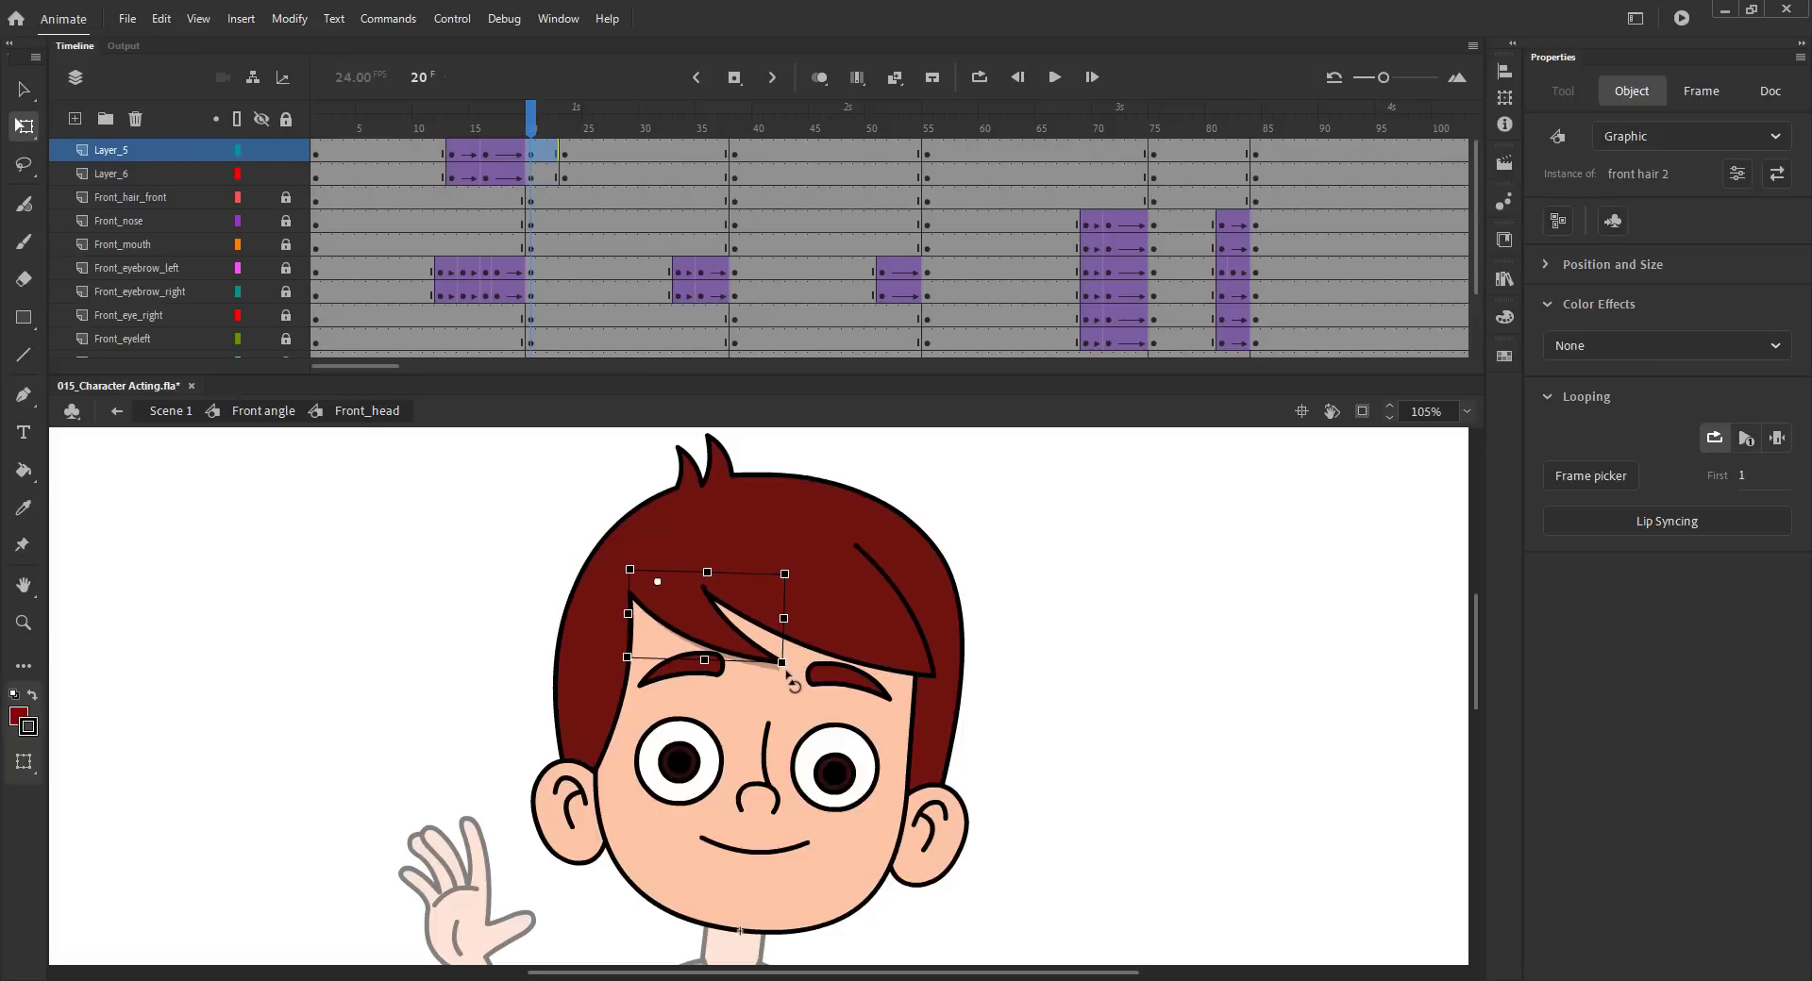
click(531, 562)
key(v)
Step: Classic-tween both hair layers from frame 20 to frame 23 and save the document
click(537, 175)
shift+click(539, 155)
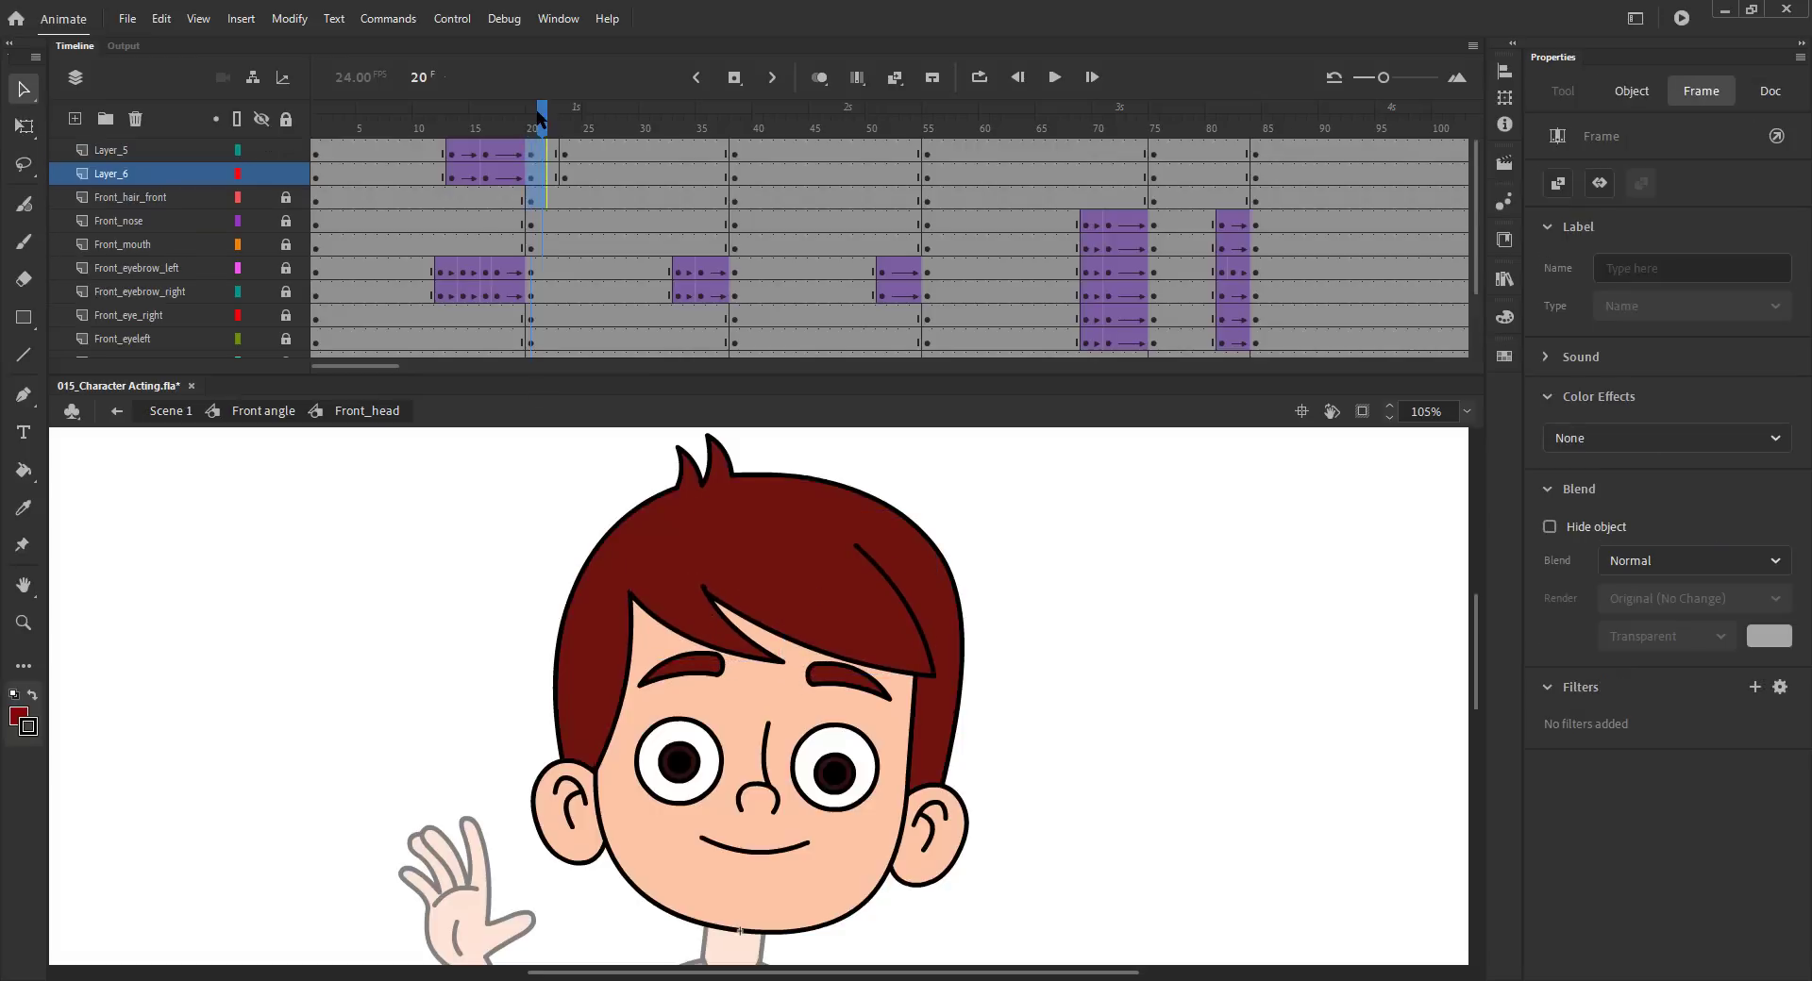
click(894, 78)
key(ctrl+s)
Step: Return to Front angle and scrub through to frame 35 to check the front hair motion
drag(542, 124, 601, 149)
click(241, 412)
key(ctrl+2)
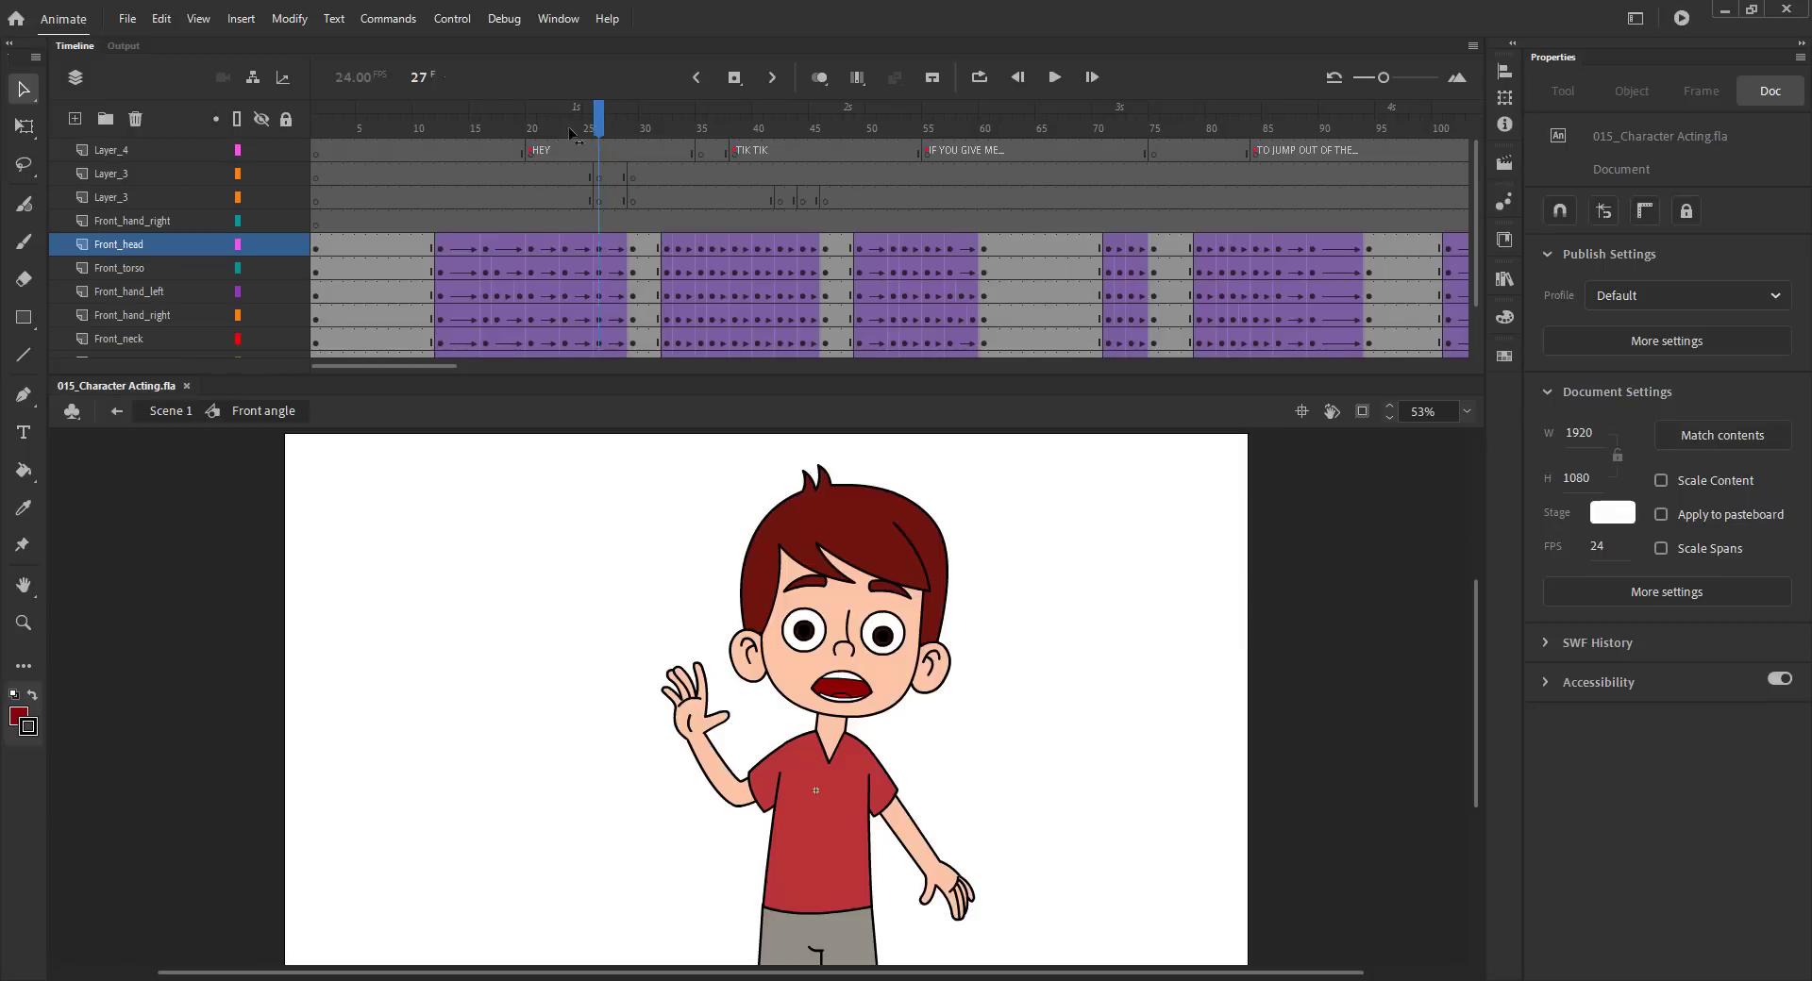
drag(572, 132, 700, 201)
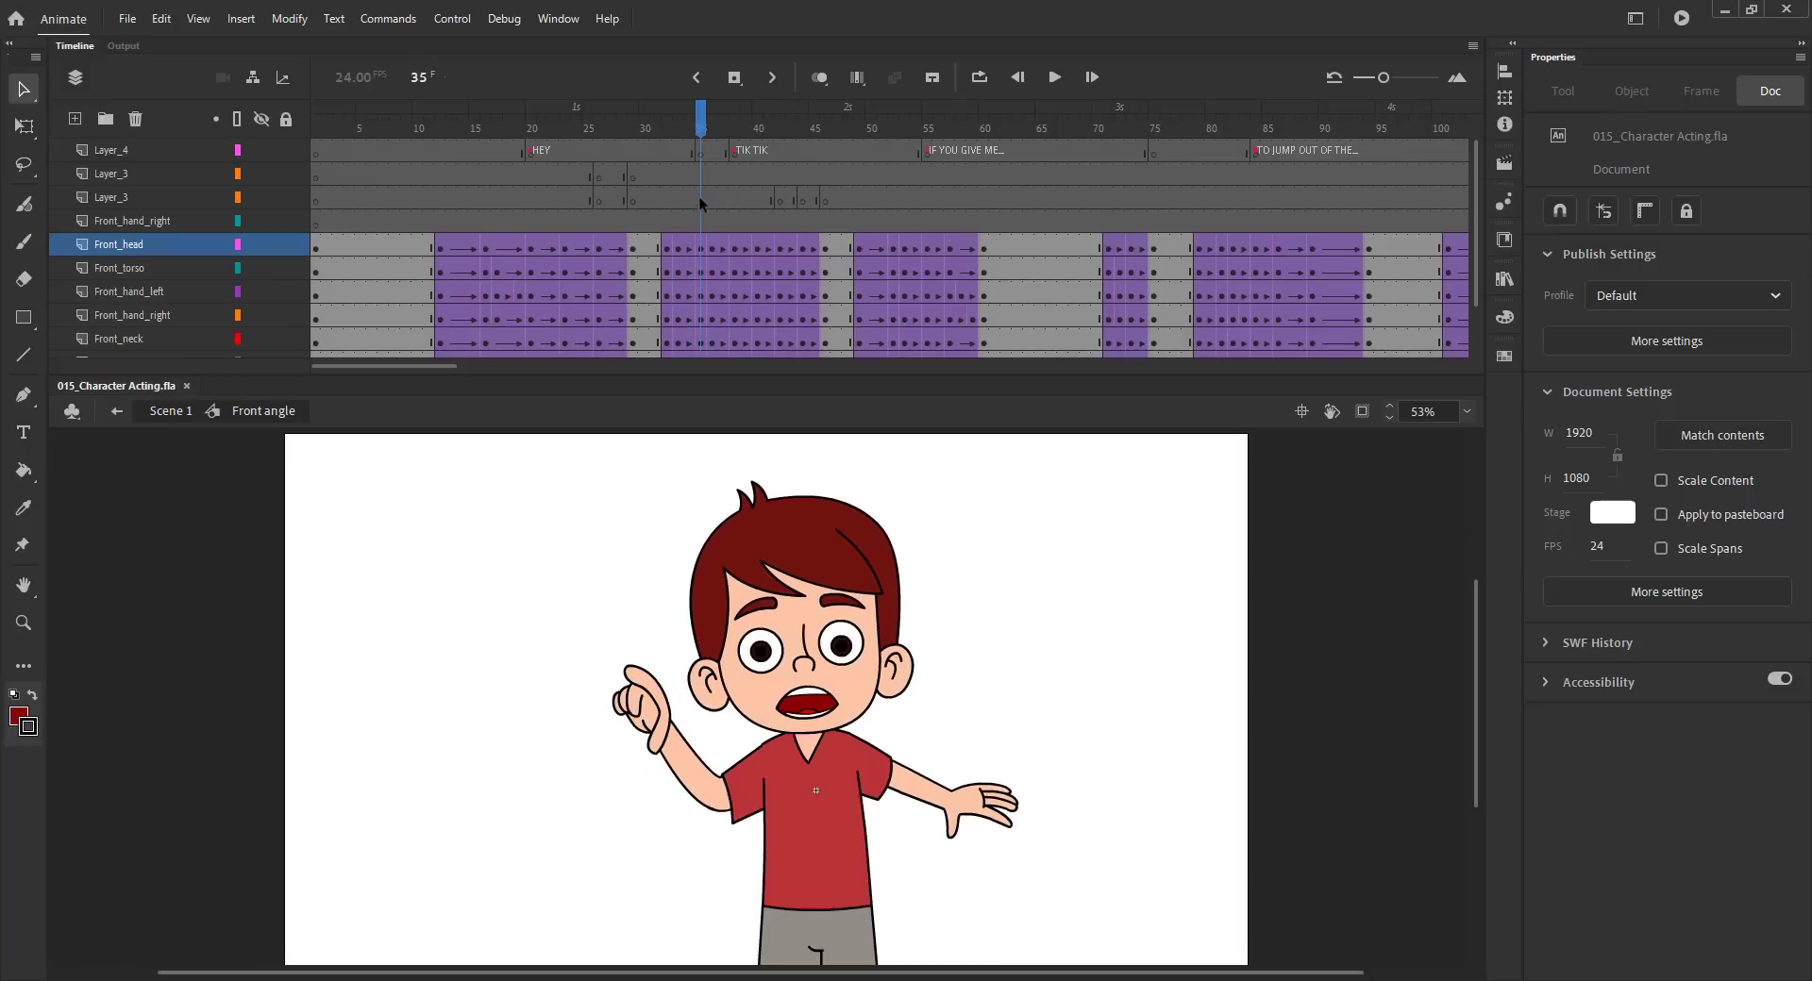
mouse_move(689, 141)
mouse_down()
mouse_move(667, 142)
mouse_move(750, 137)
mouse_move(702, 142)
mouse_up()
Step: Open the Front_head symbol at frame 35 and add keyframes there on both front hair layers
click(750, 584)
double_click(750, 584)
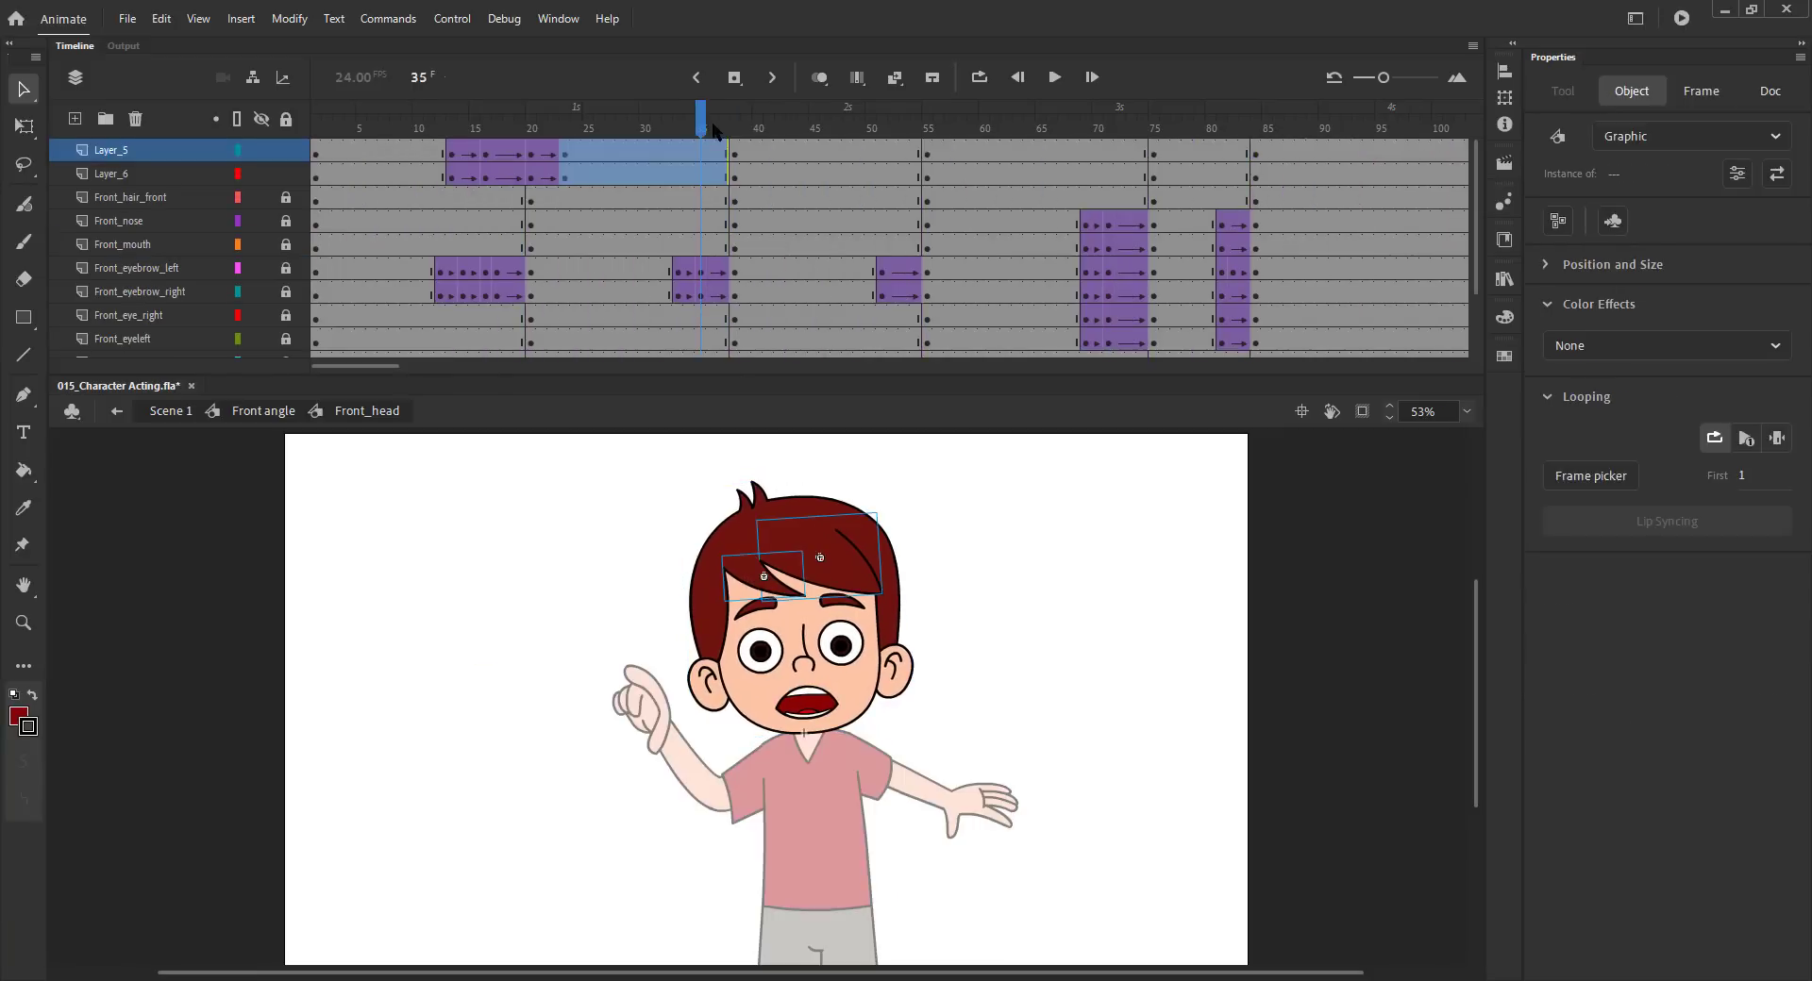
click(700, 174)
key(z)
drag(627, 485, 1024, 706)
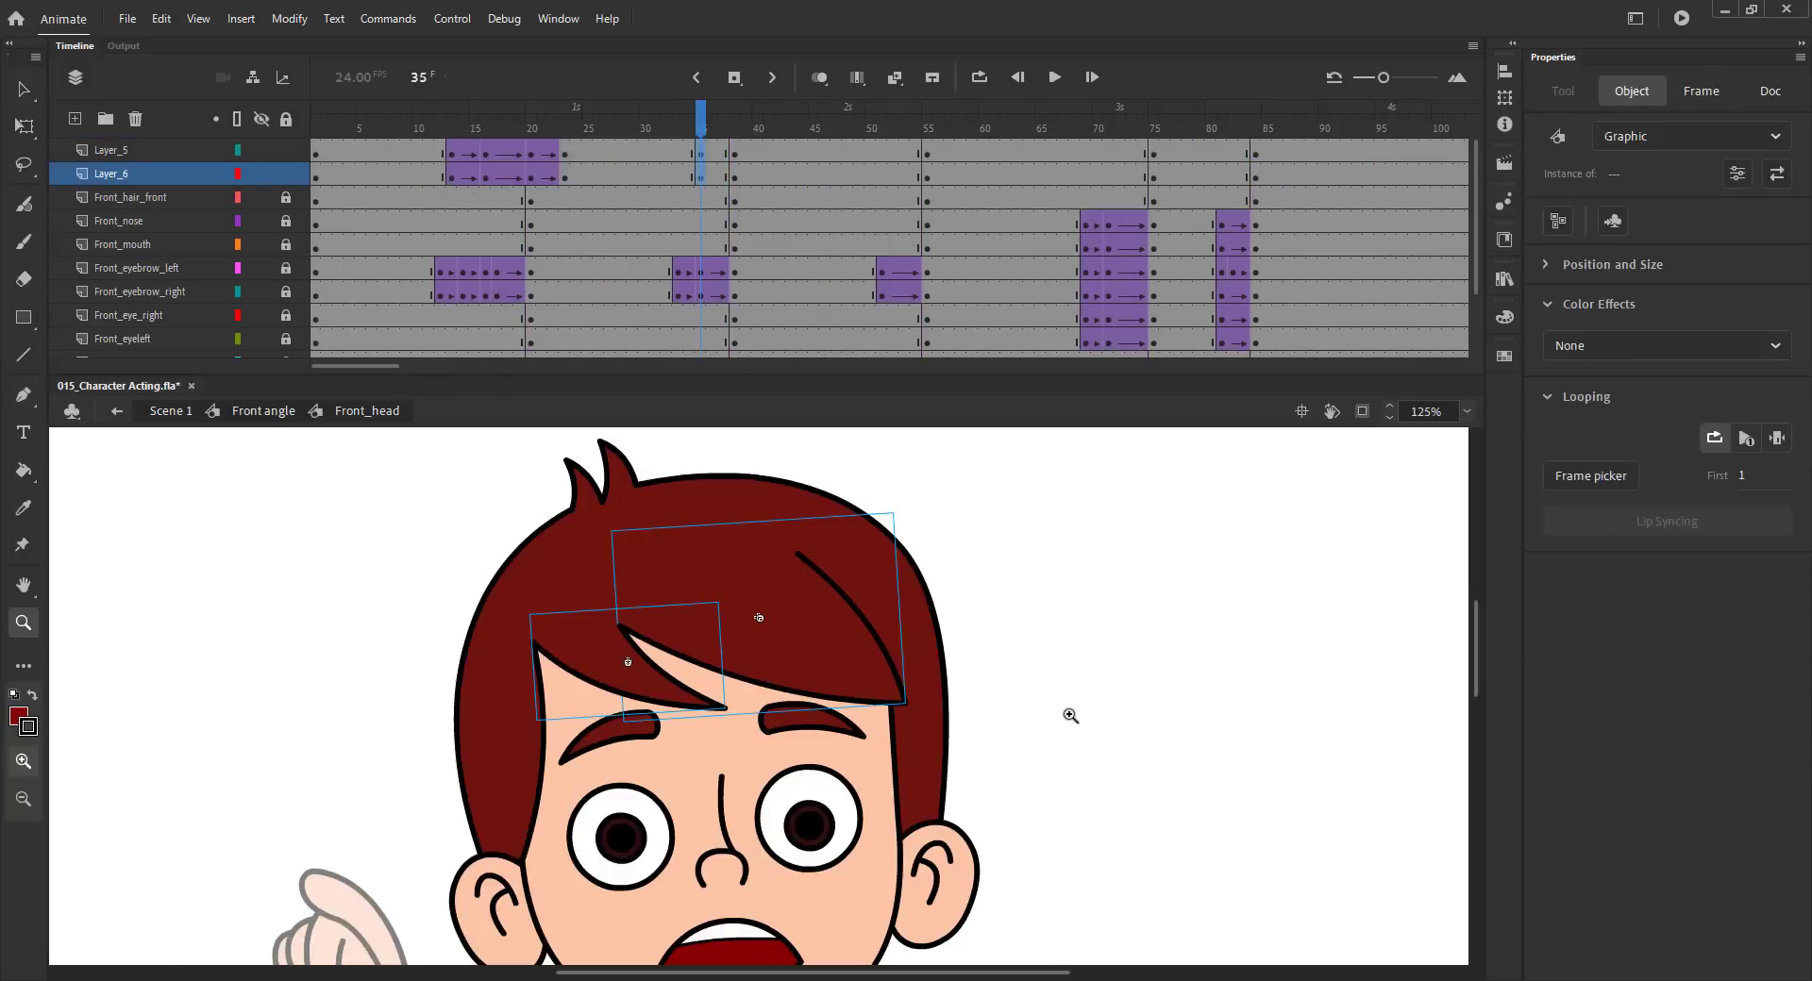
Step: Rotate the front hair 1 and front hair 2 pieces slightly counterclockwise at frame 35
key(q)
click(443, 624)
click(611, 662)
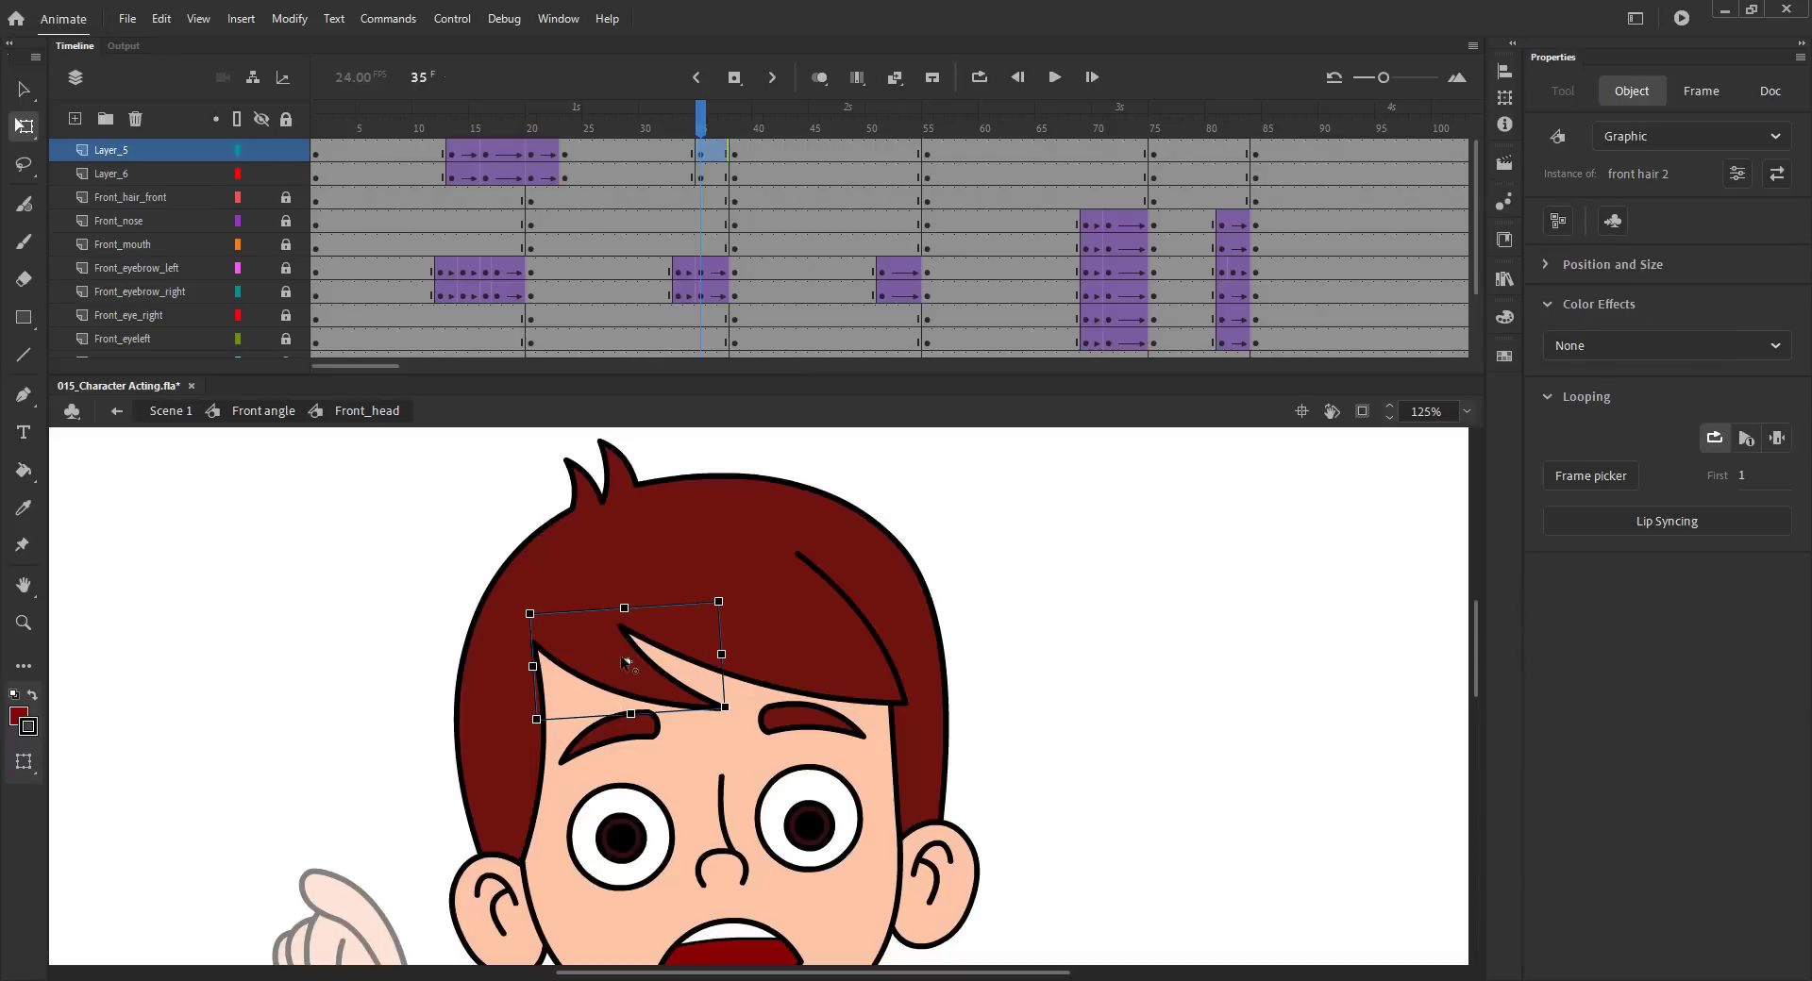
click(729, 612)
drag(729, 609, 724, 612)
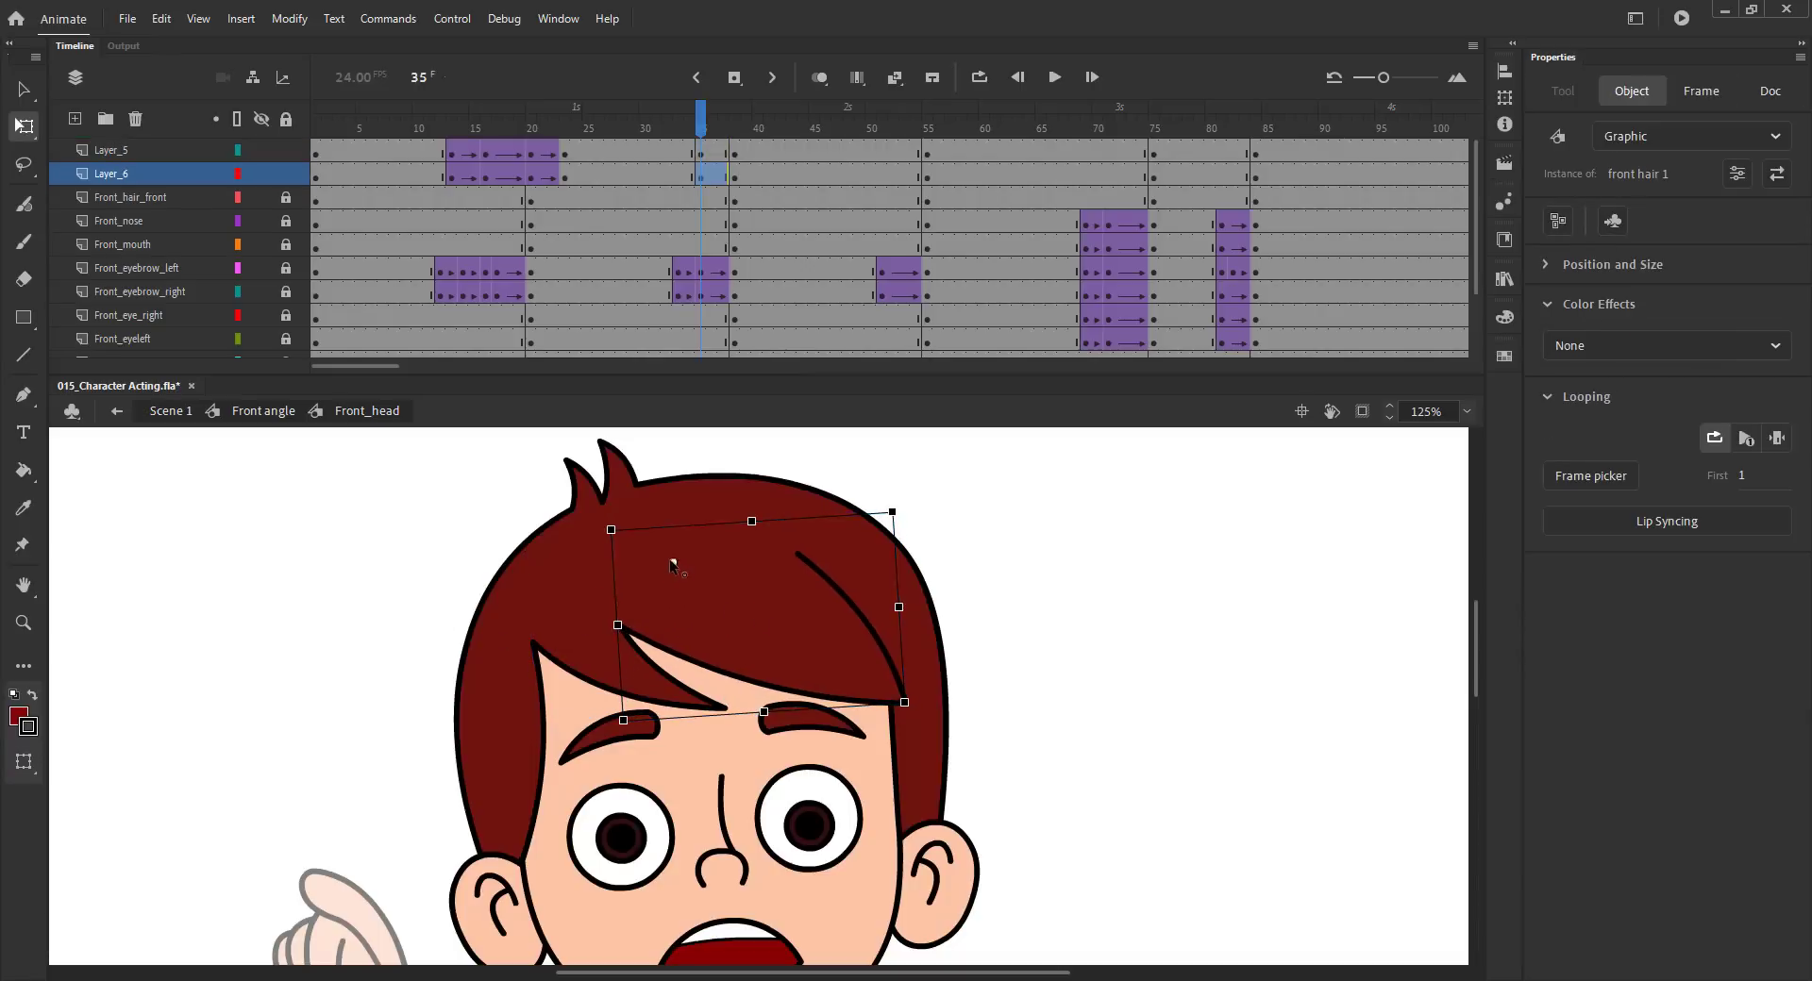
drag(906, 709, 913, 699)
click(593, 658)
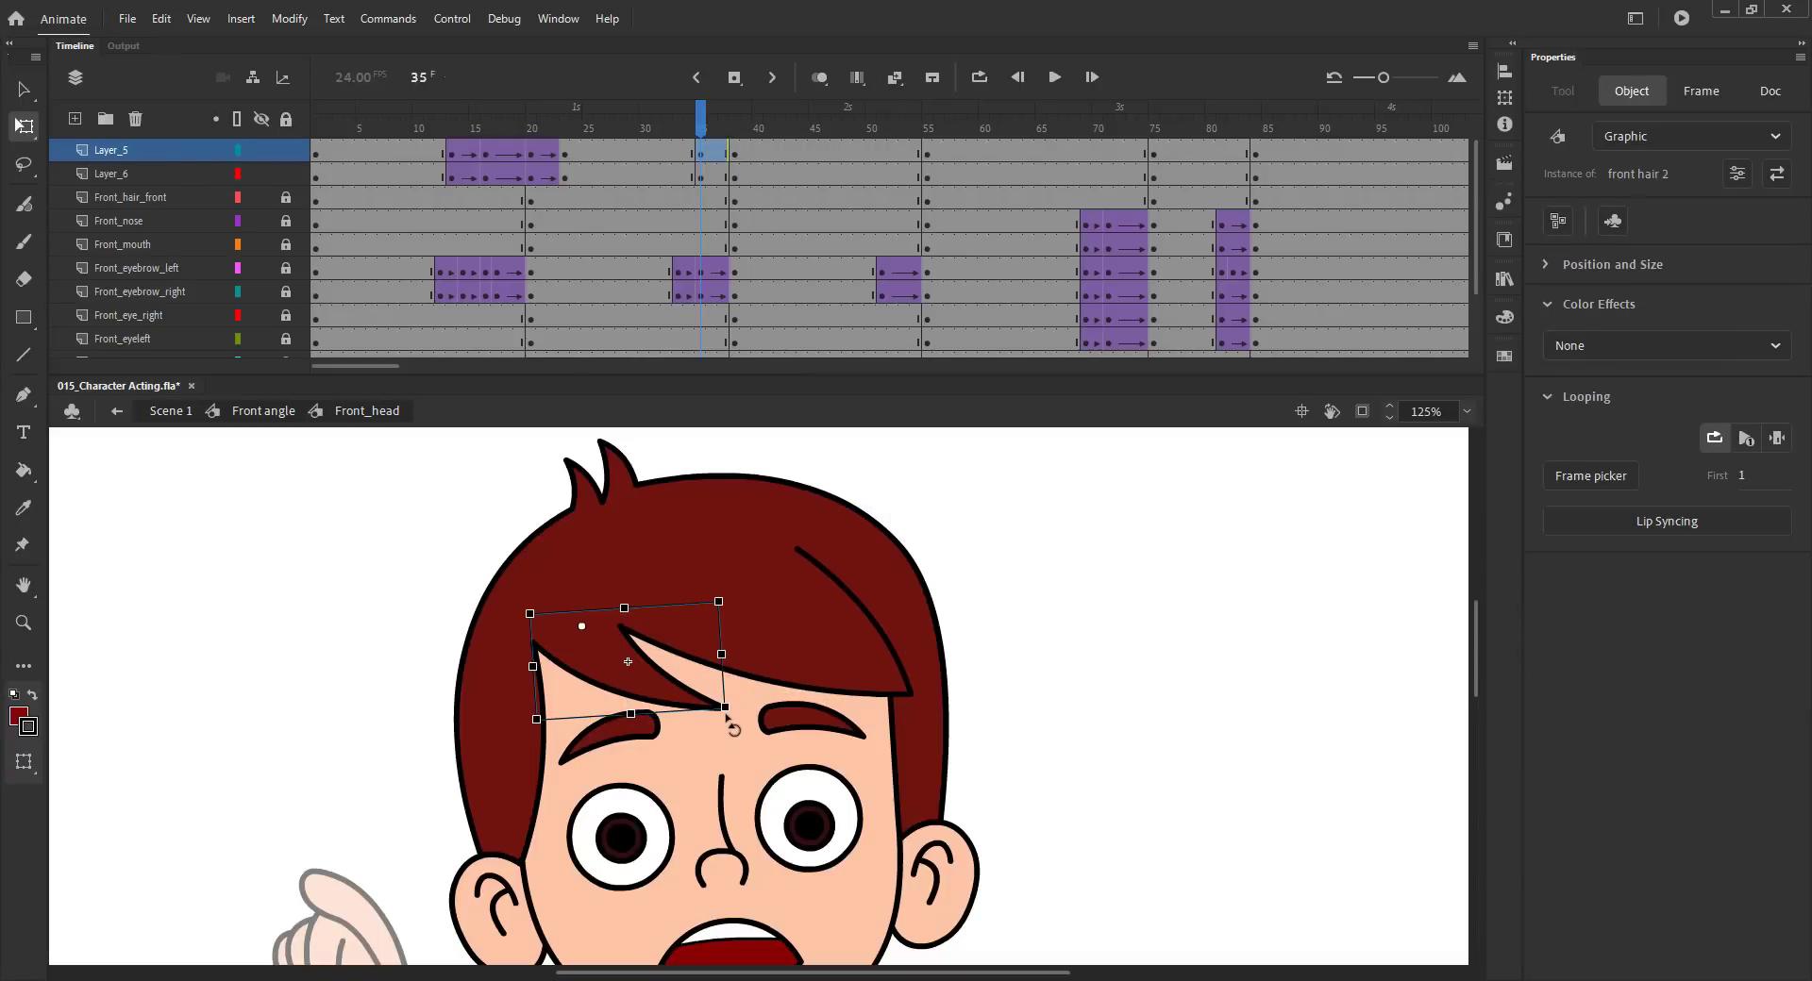
drag(732, 726, 738, 717)
click(703, 590)
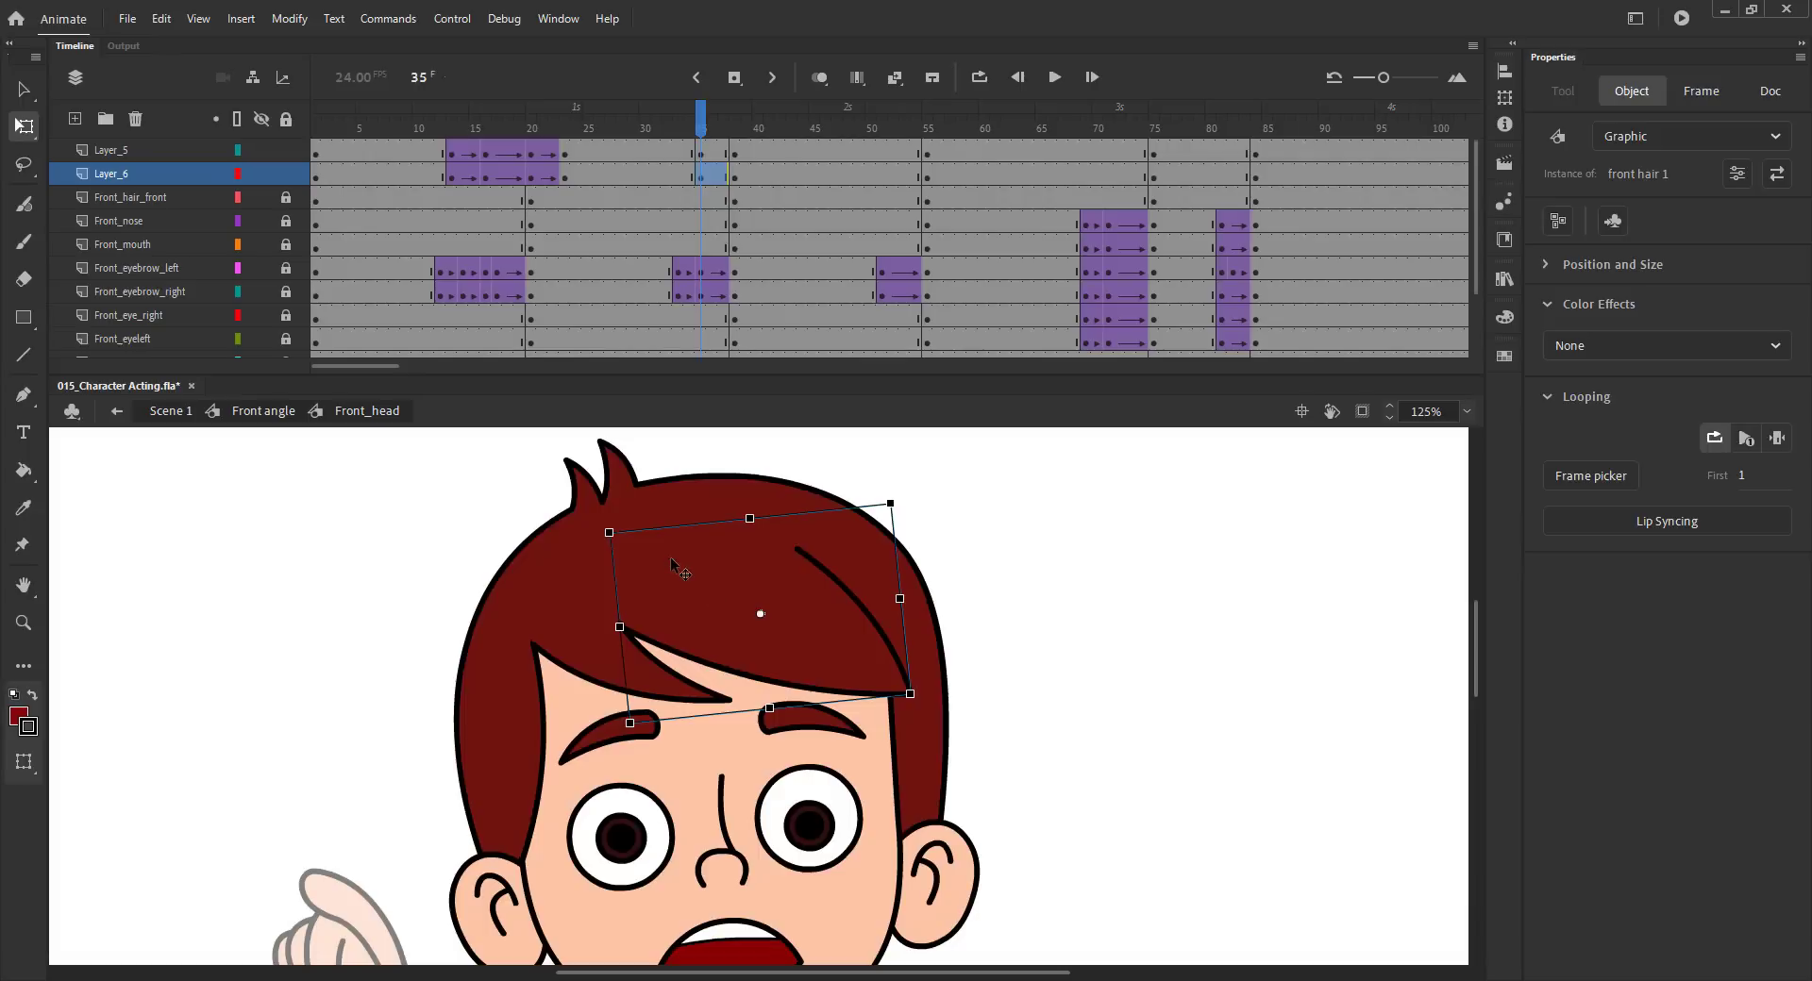
Step: Add keyframes at frame 32 on both hair layers, classic-tween them through frames 35 to 38, and save from Front angle
click(708, 152)
click(894, 78)
drag(666, 151, 665, 176)
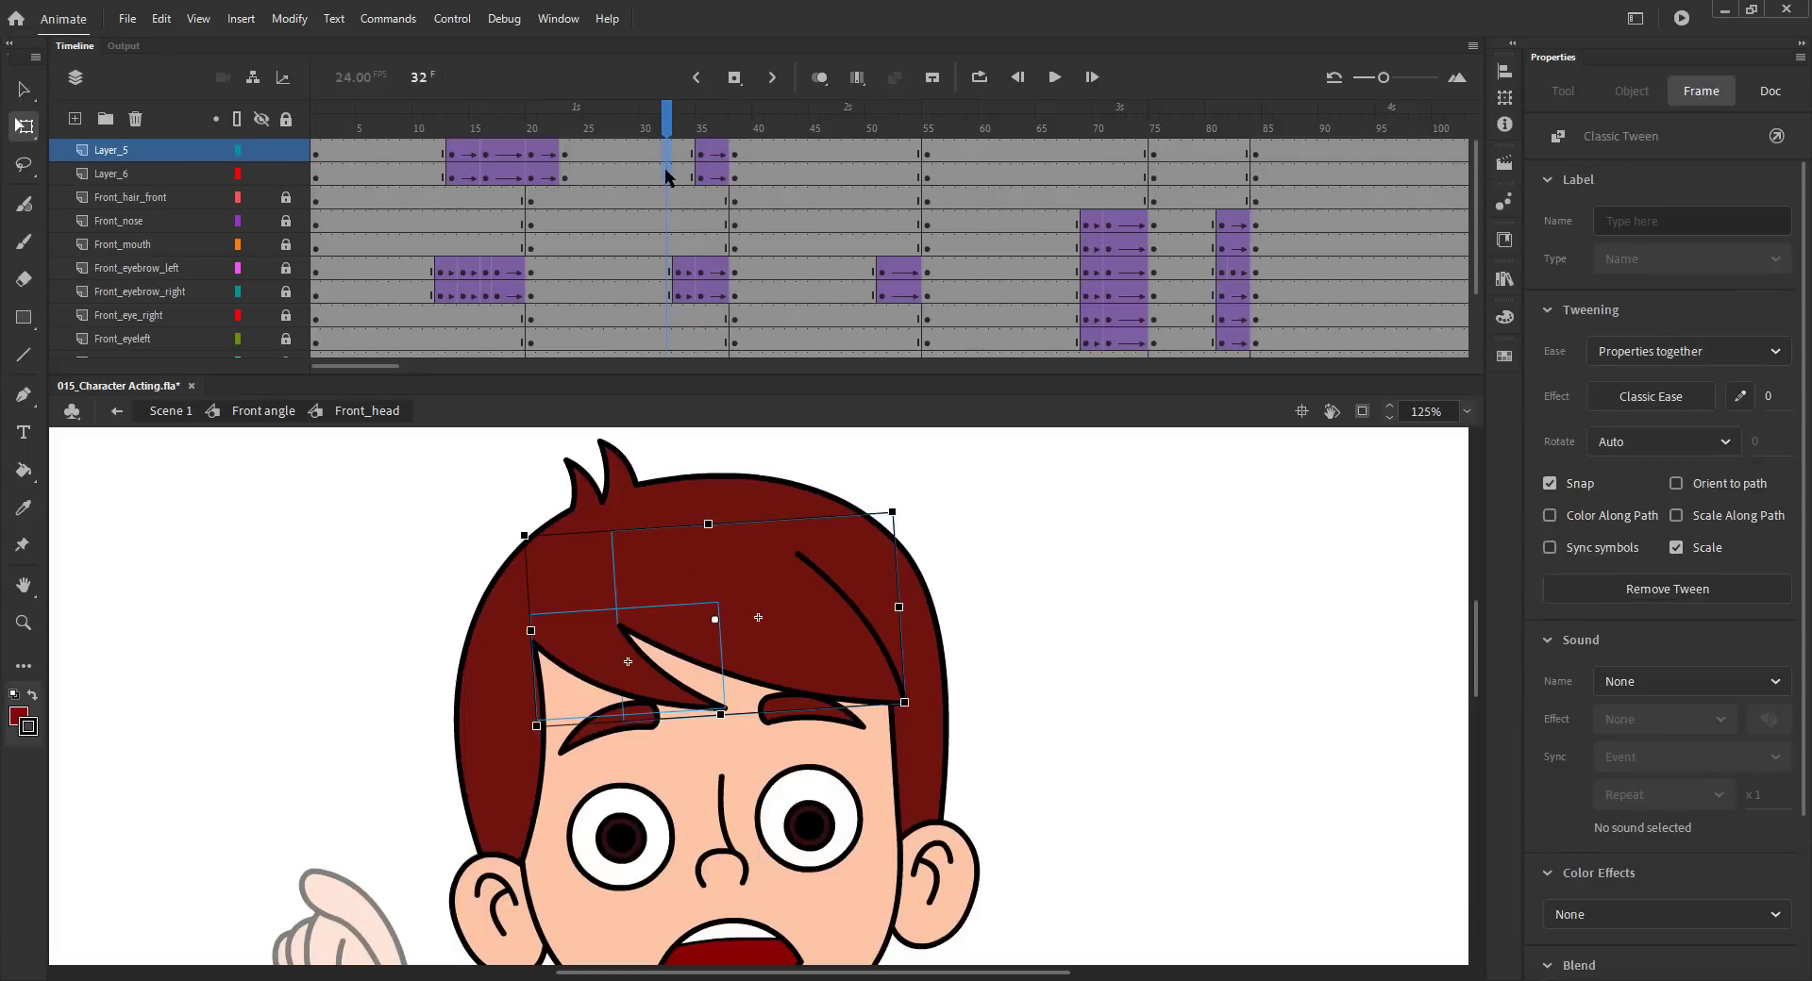
key(ctrl+2)
click(257, 410)
click(445, 462)
key(ctrl+s)
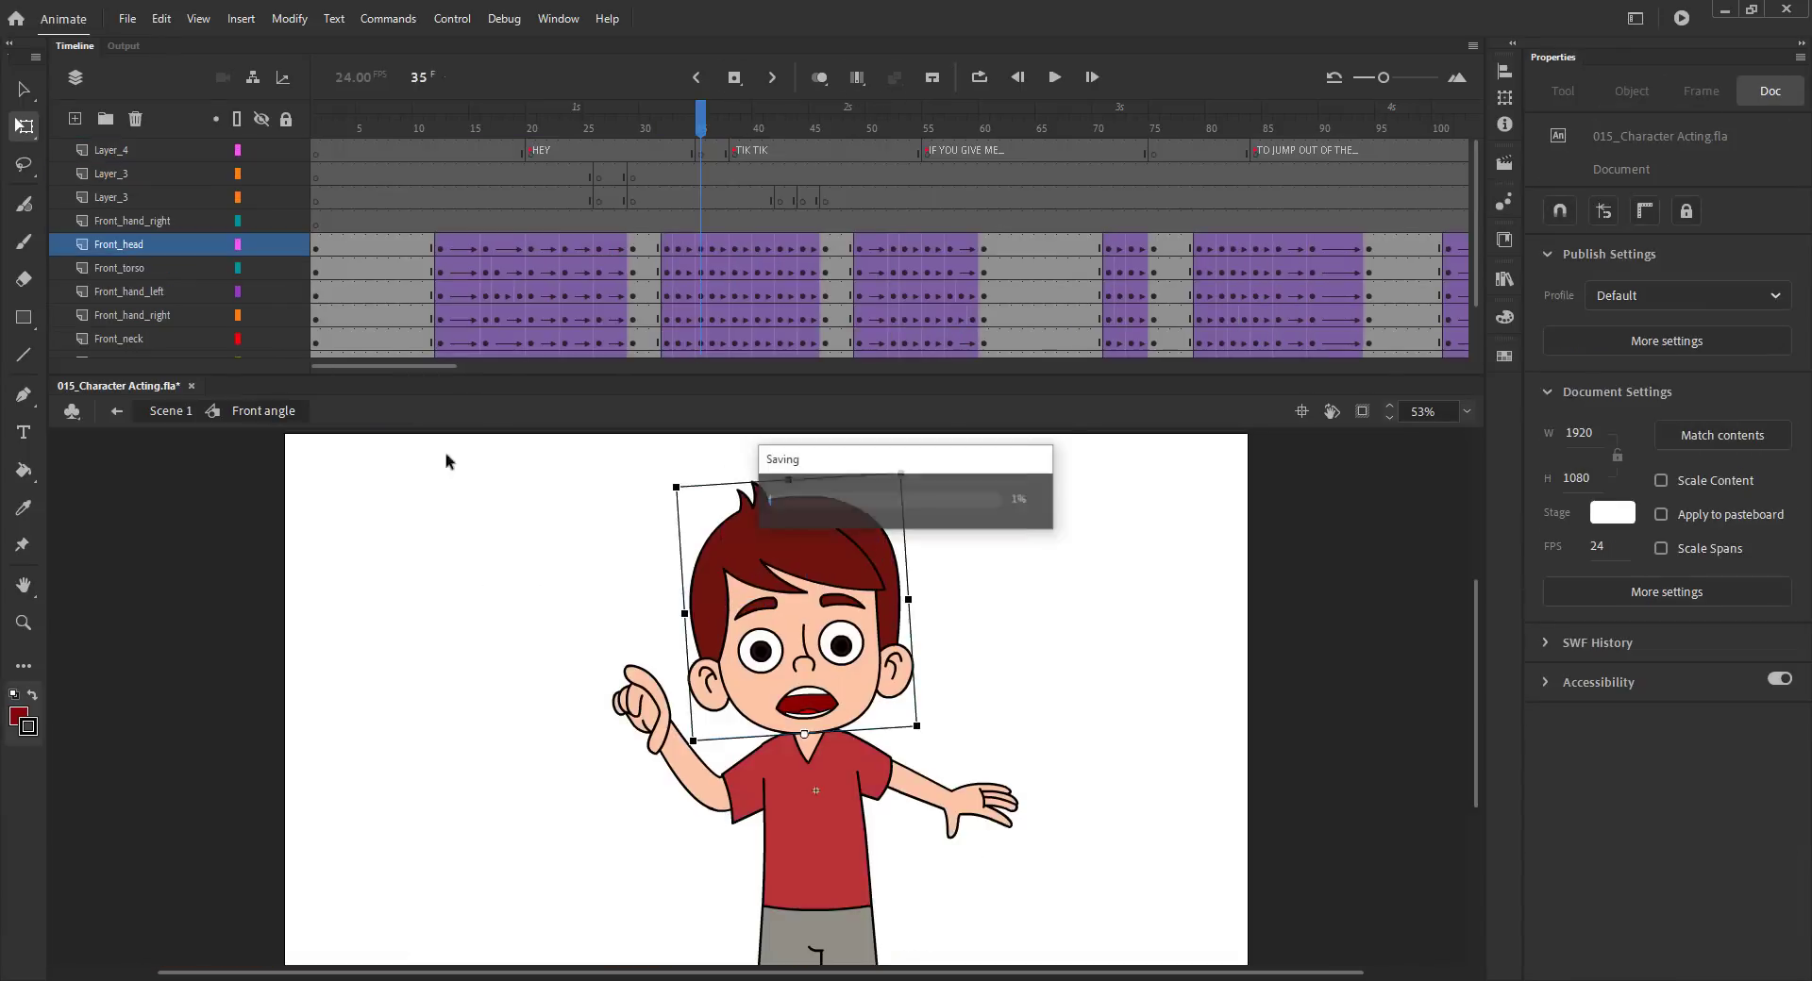
key(v)
Step: Scrub the Front angle animation forward to check the poses and open the Front_head symbol at frame 75
drag(678, 129, 803, 196)
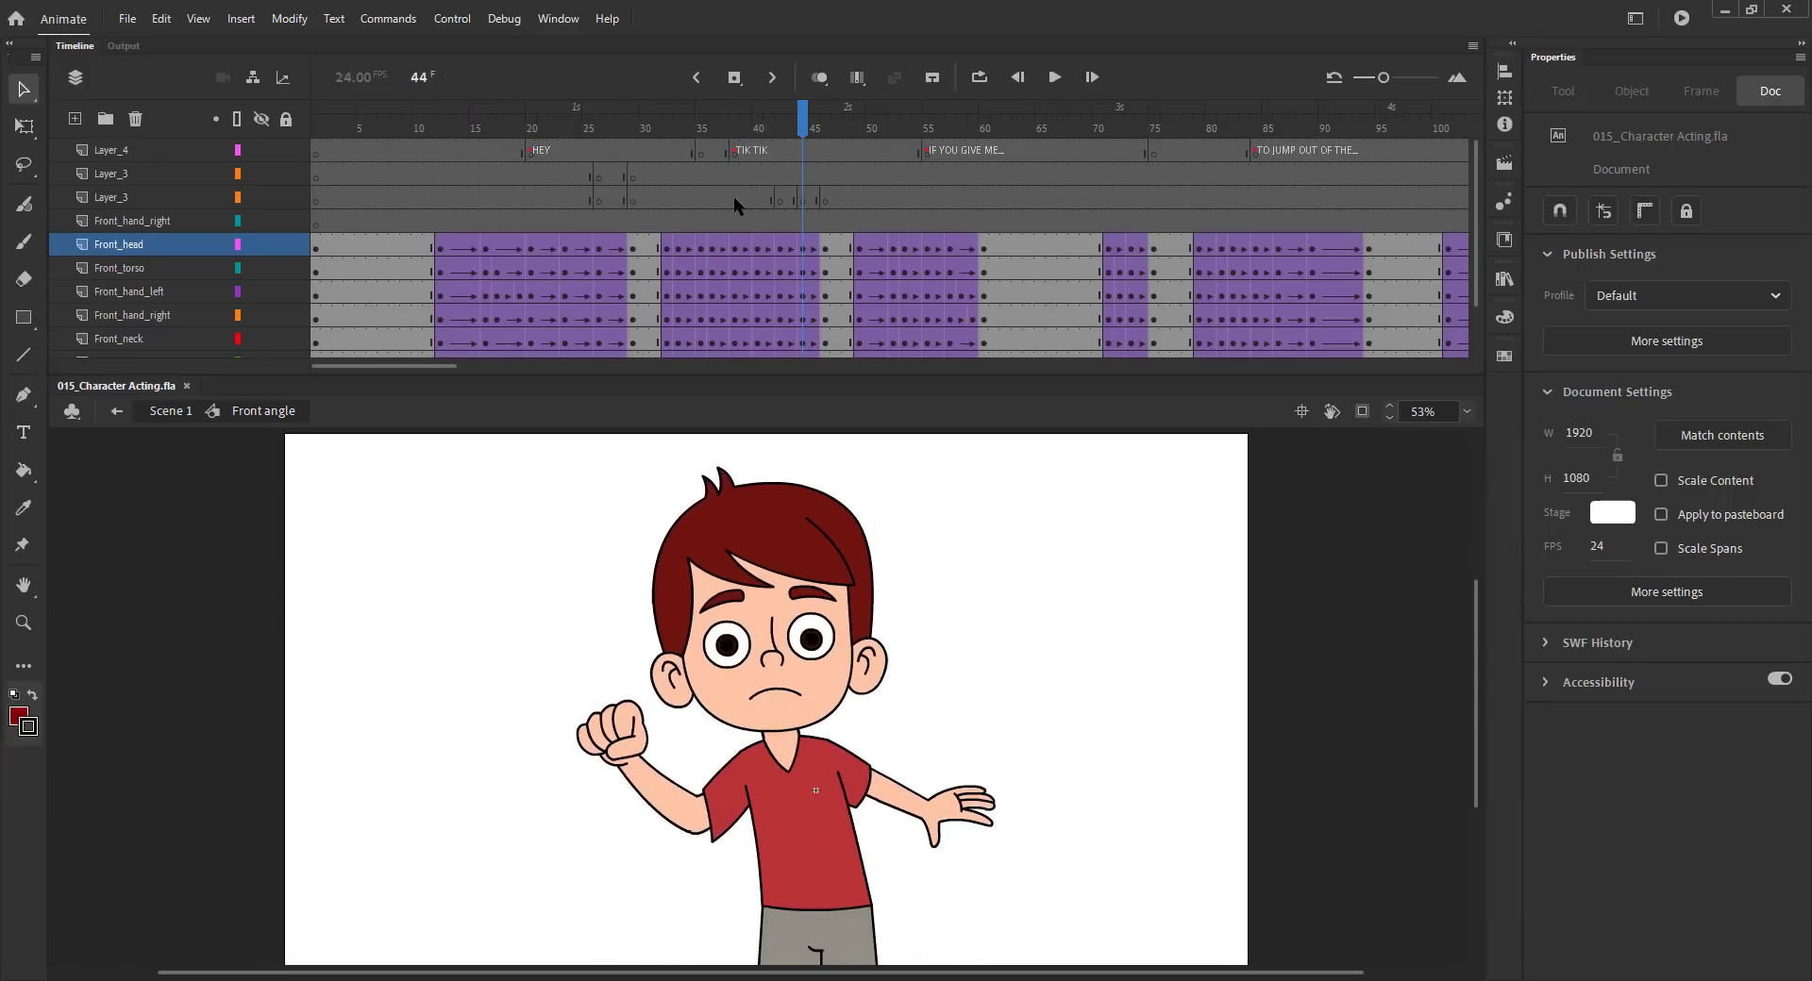
drag(801, 129, 1149, 234)
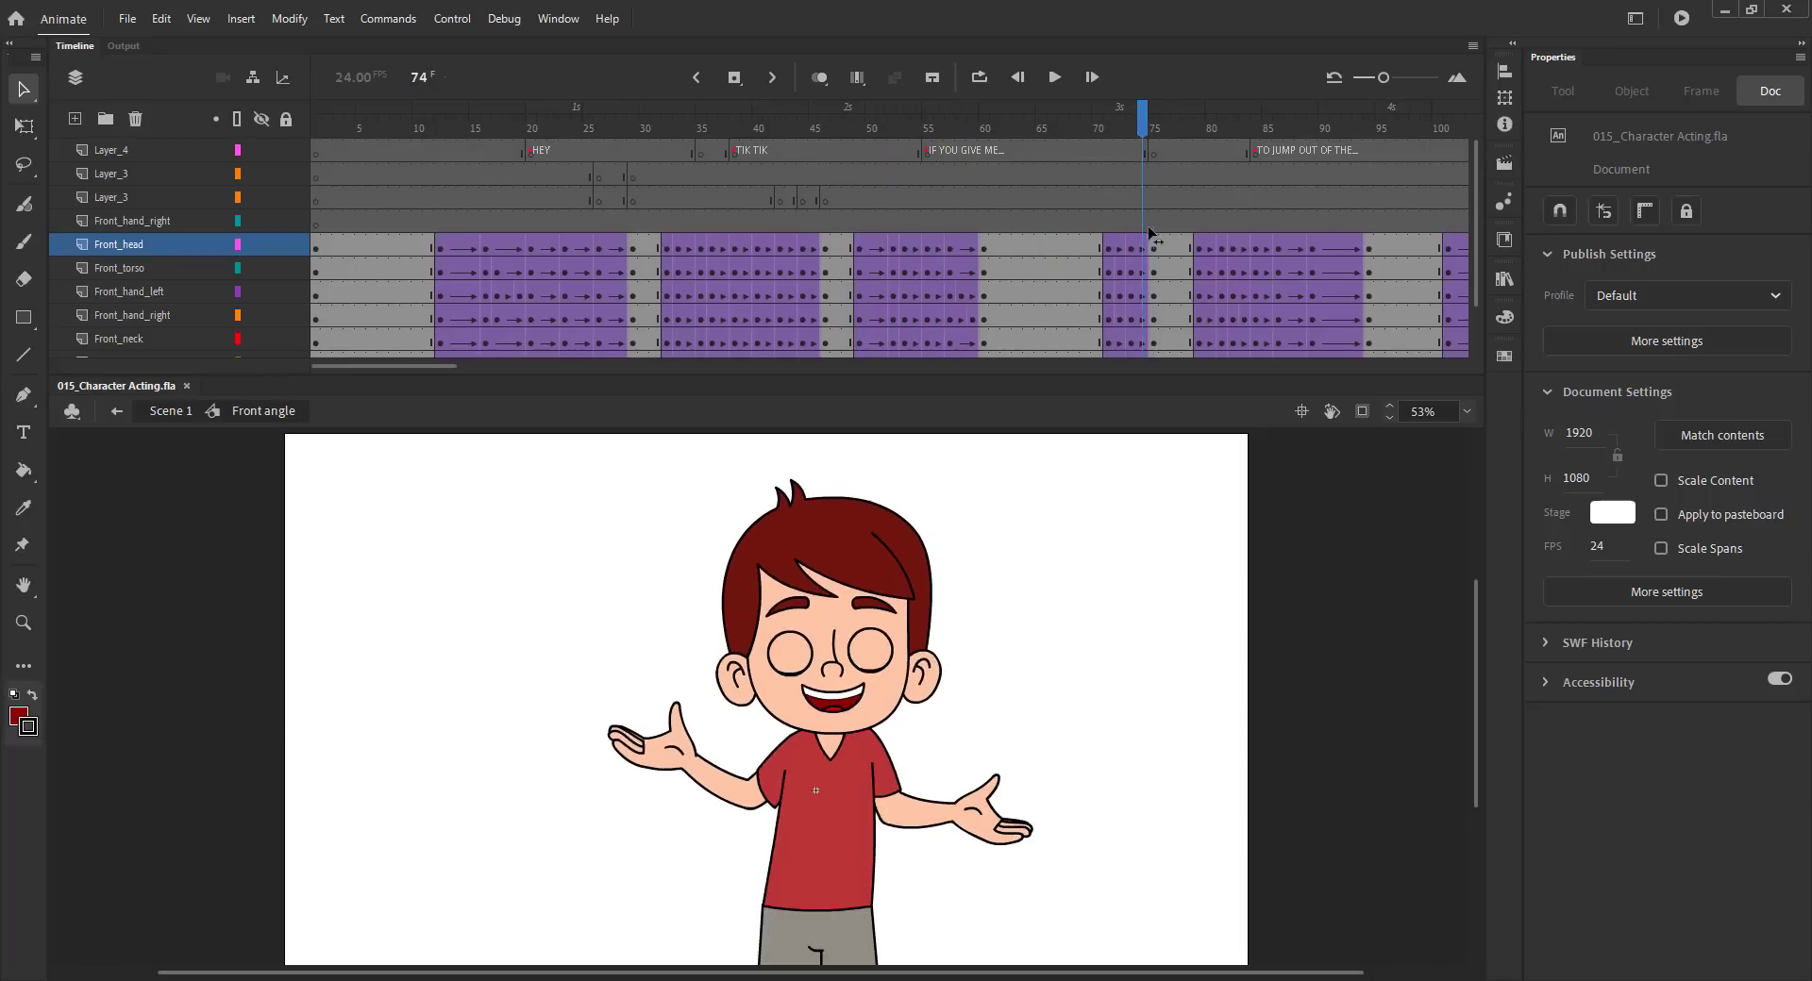
double_click(793, 631)
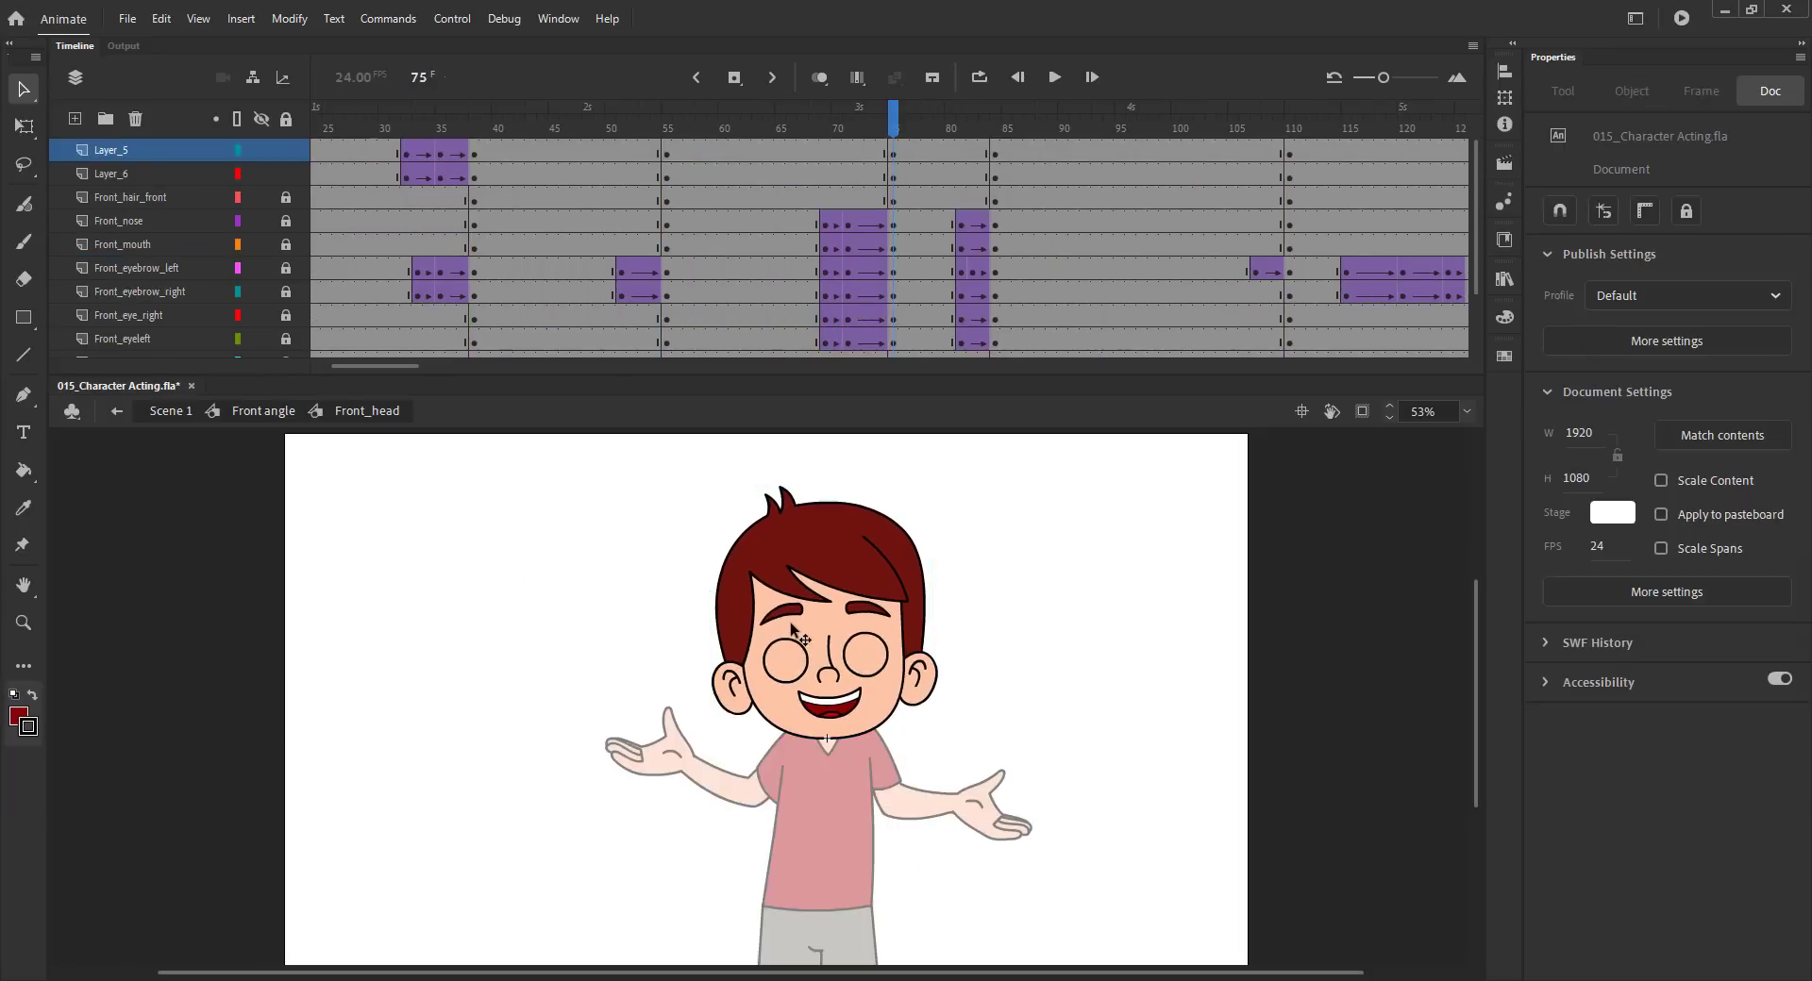
Step: Rotate the front hair 1 piece slightly counterclockwise at frame 75
key(z)
drag(603, 475, 1096, 738)
drag(920, 641, 962, 631)
key(v)
click(846, 608)
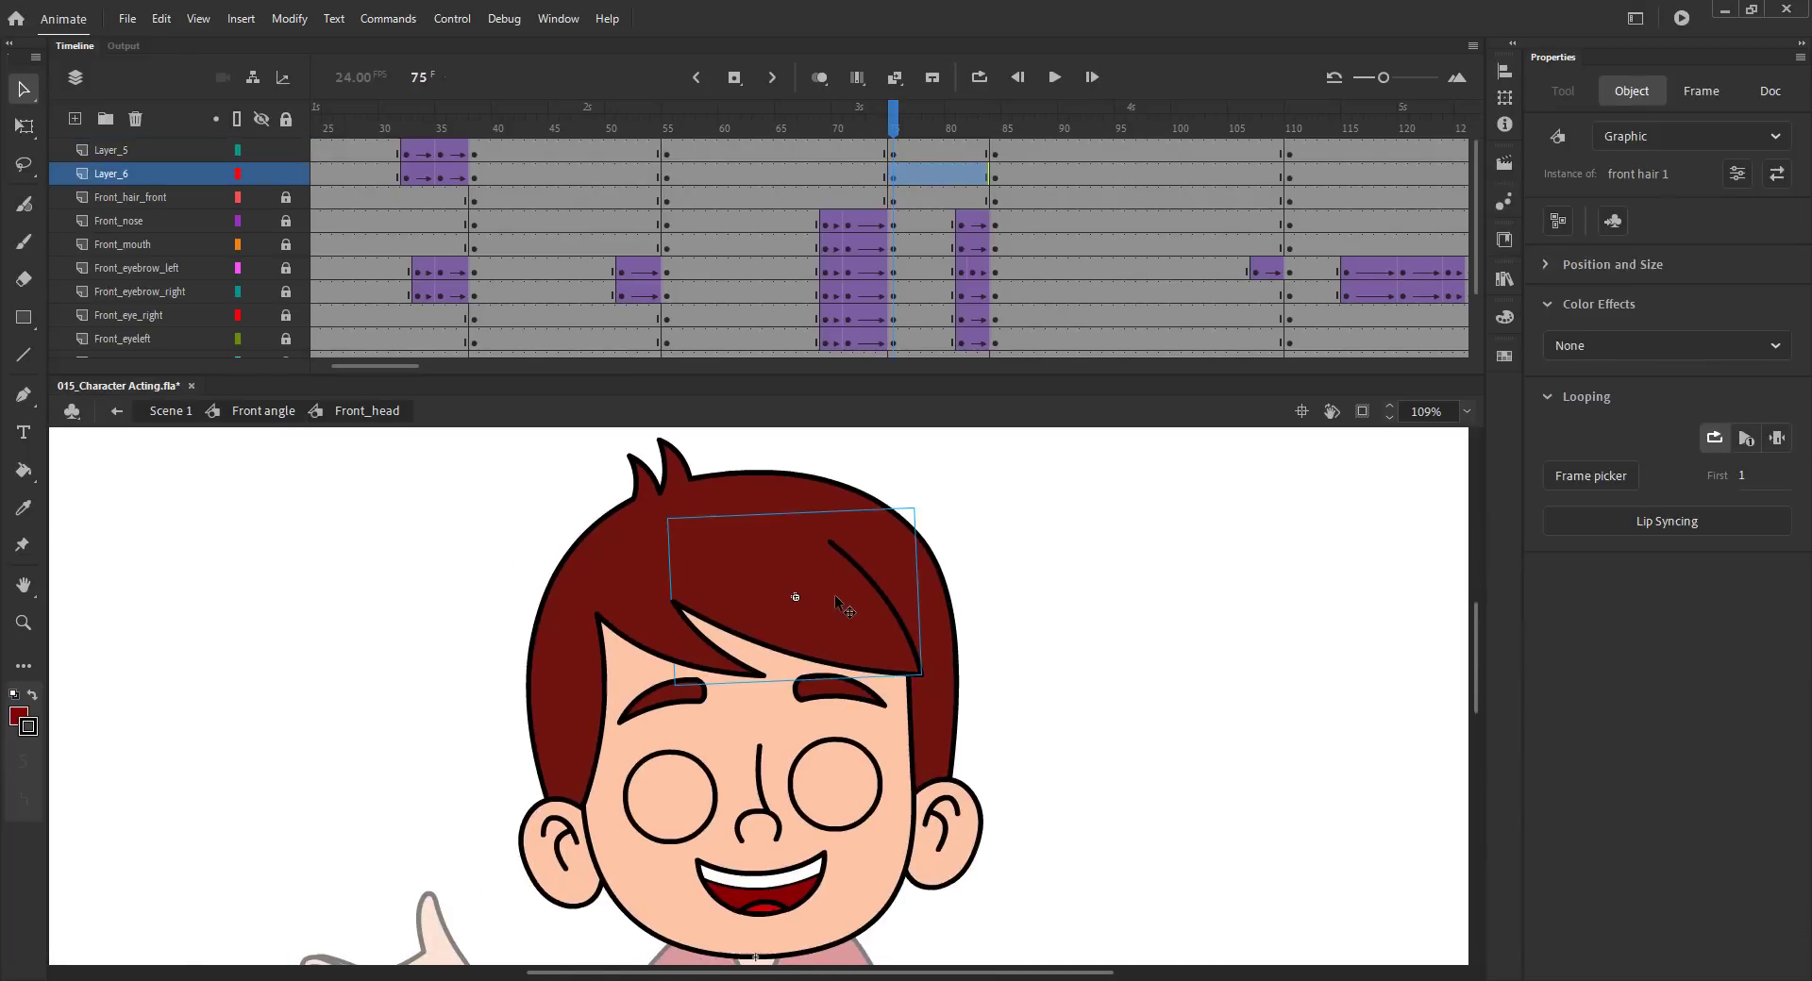
key(q)
drag(917, 515, 922, 503)
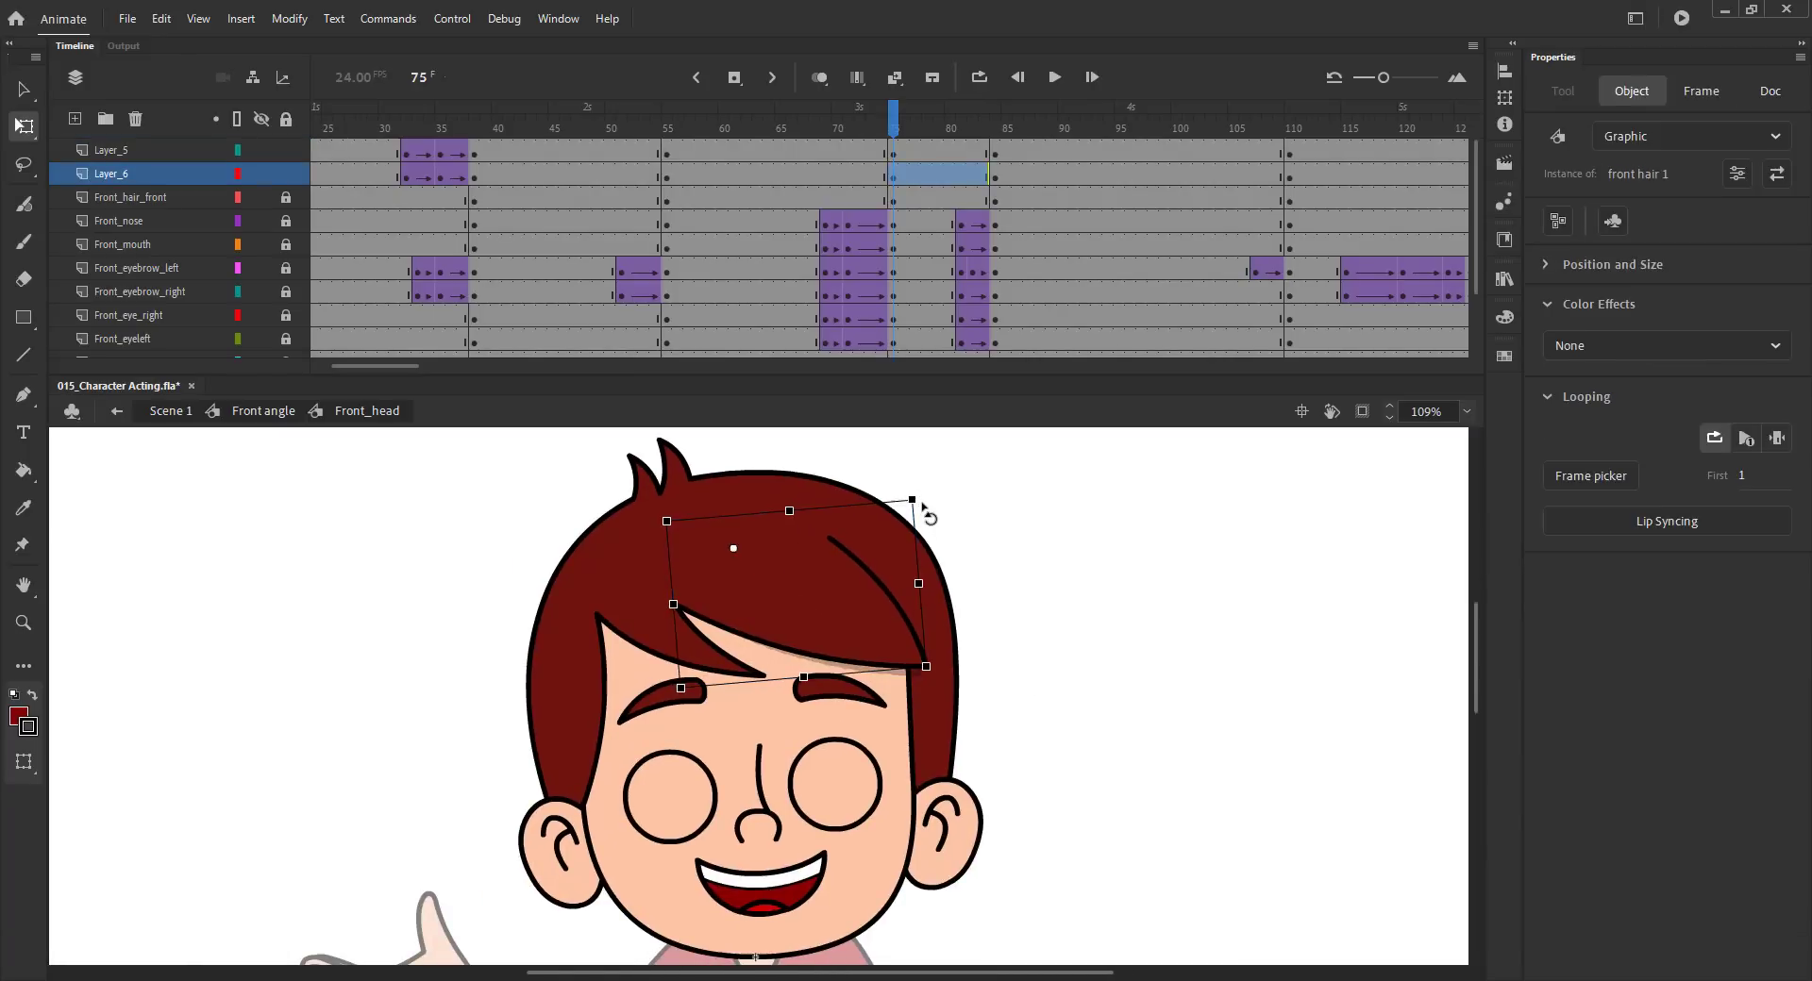
Step: Rotate the front hair 2 piece slightly counterclockwise at frame 75, then keyframe both hair layers at frame 72 and classic-tween them to frame 75
click(679, 635)
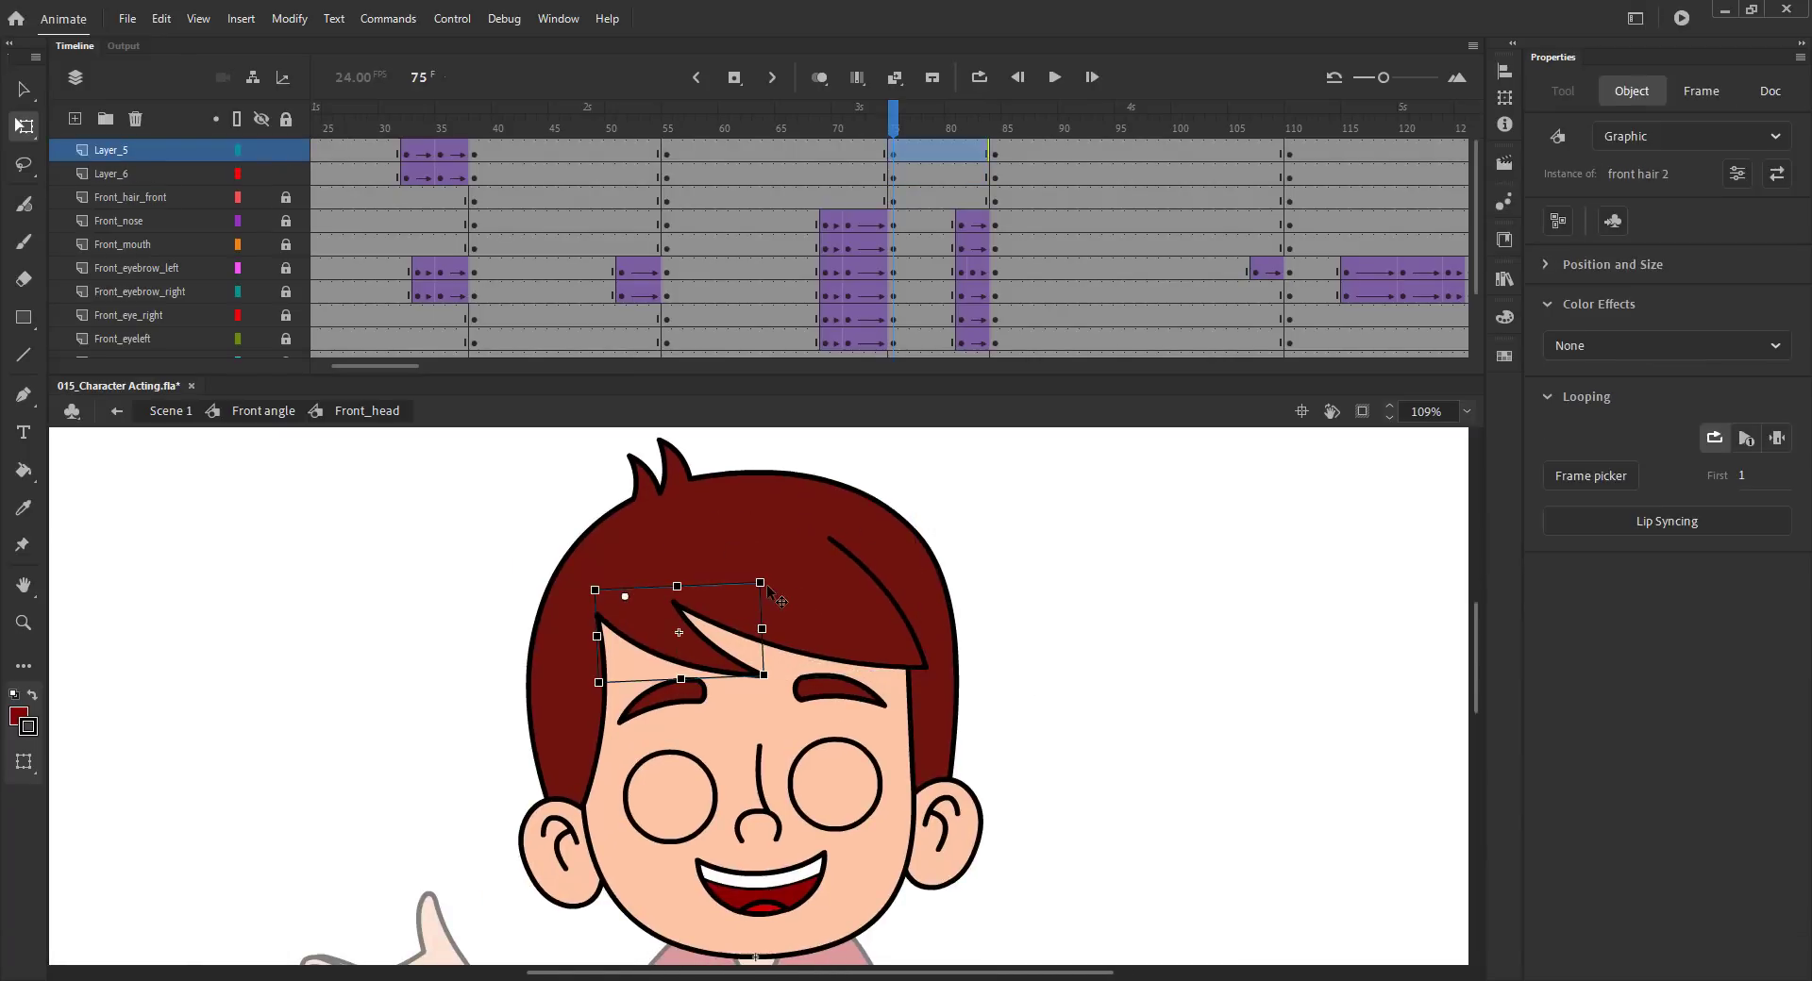
drag(771, 585, 767, 579)
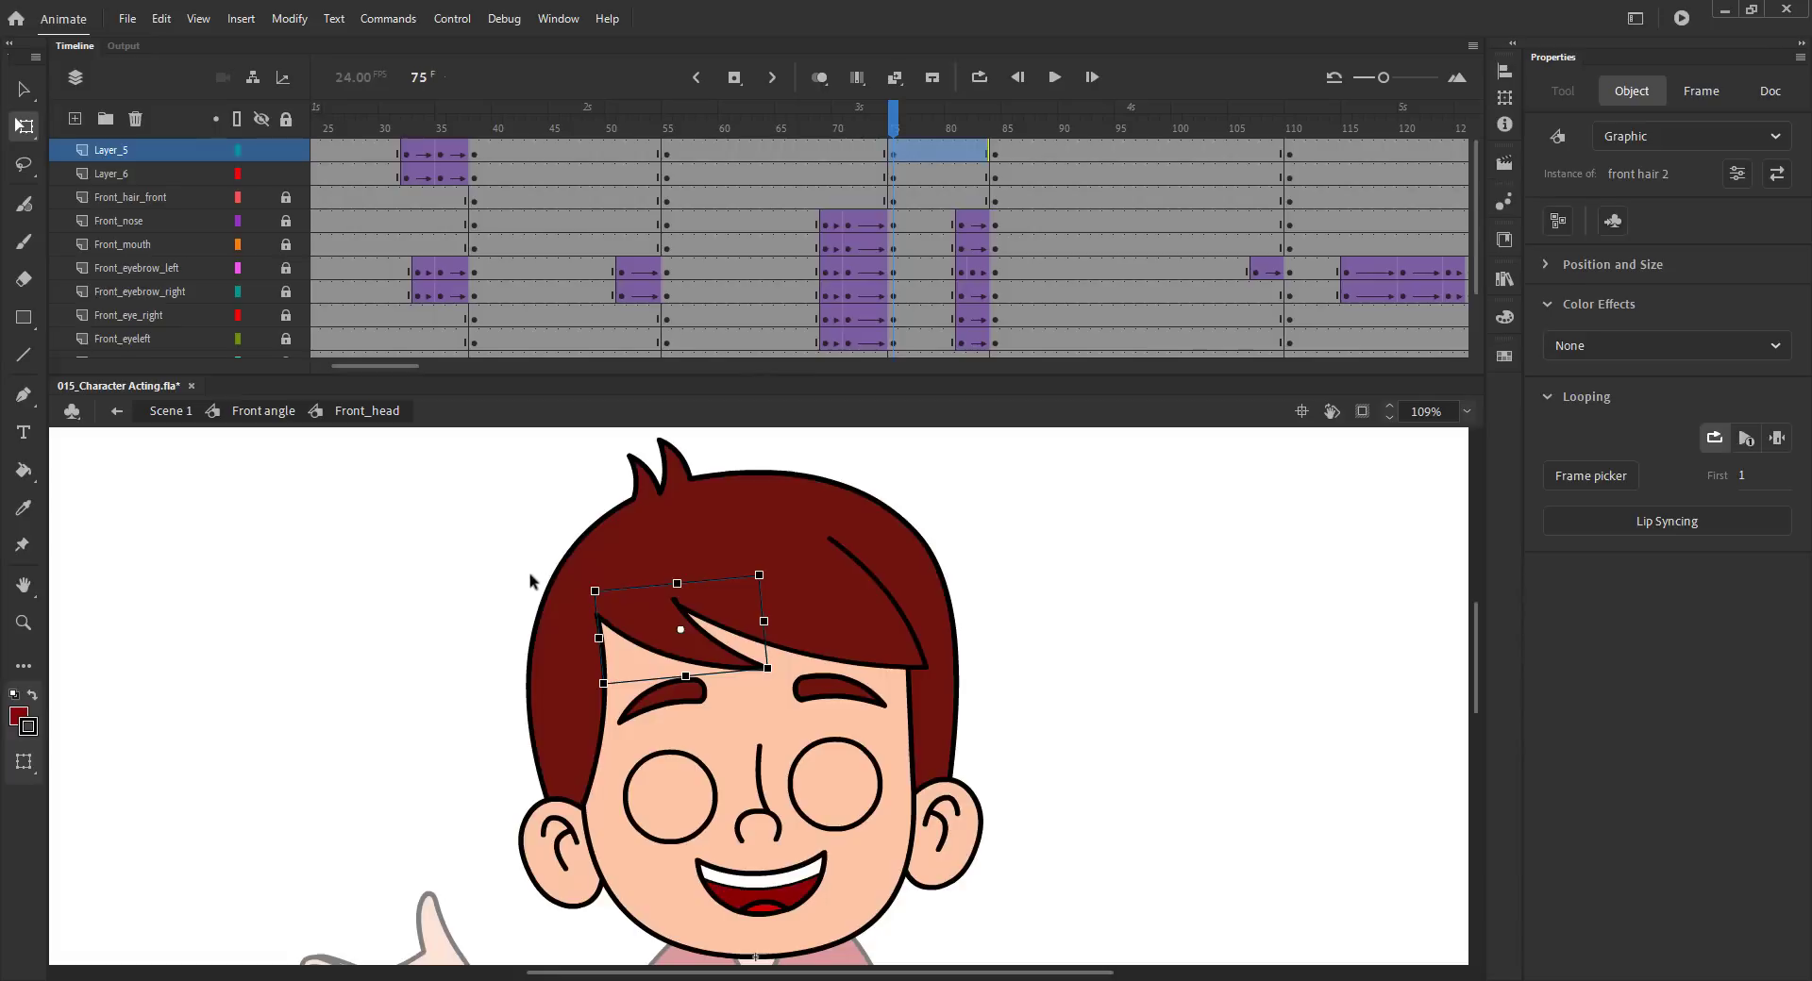
click(857, 172)
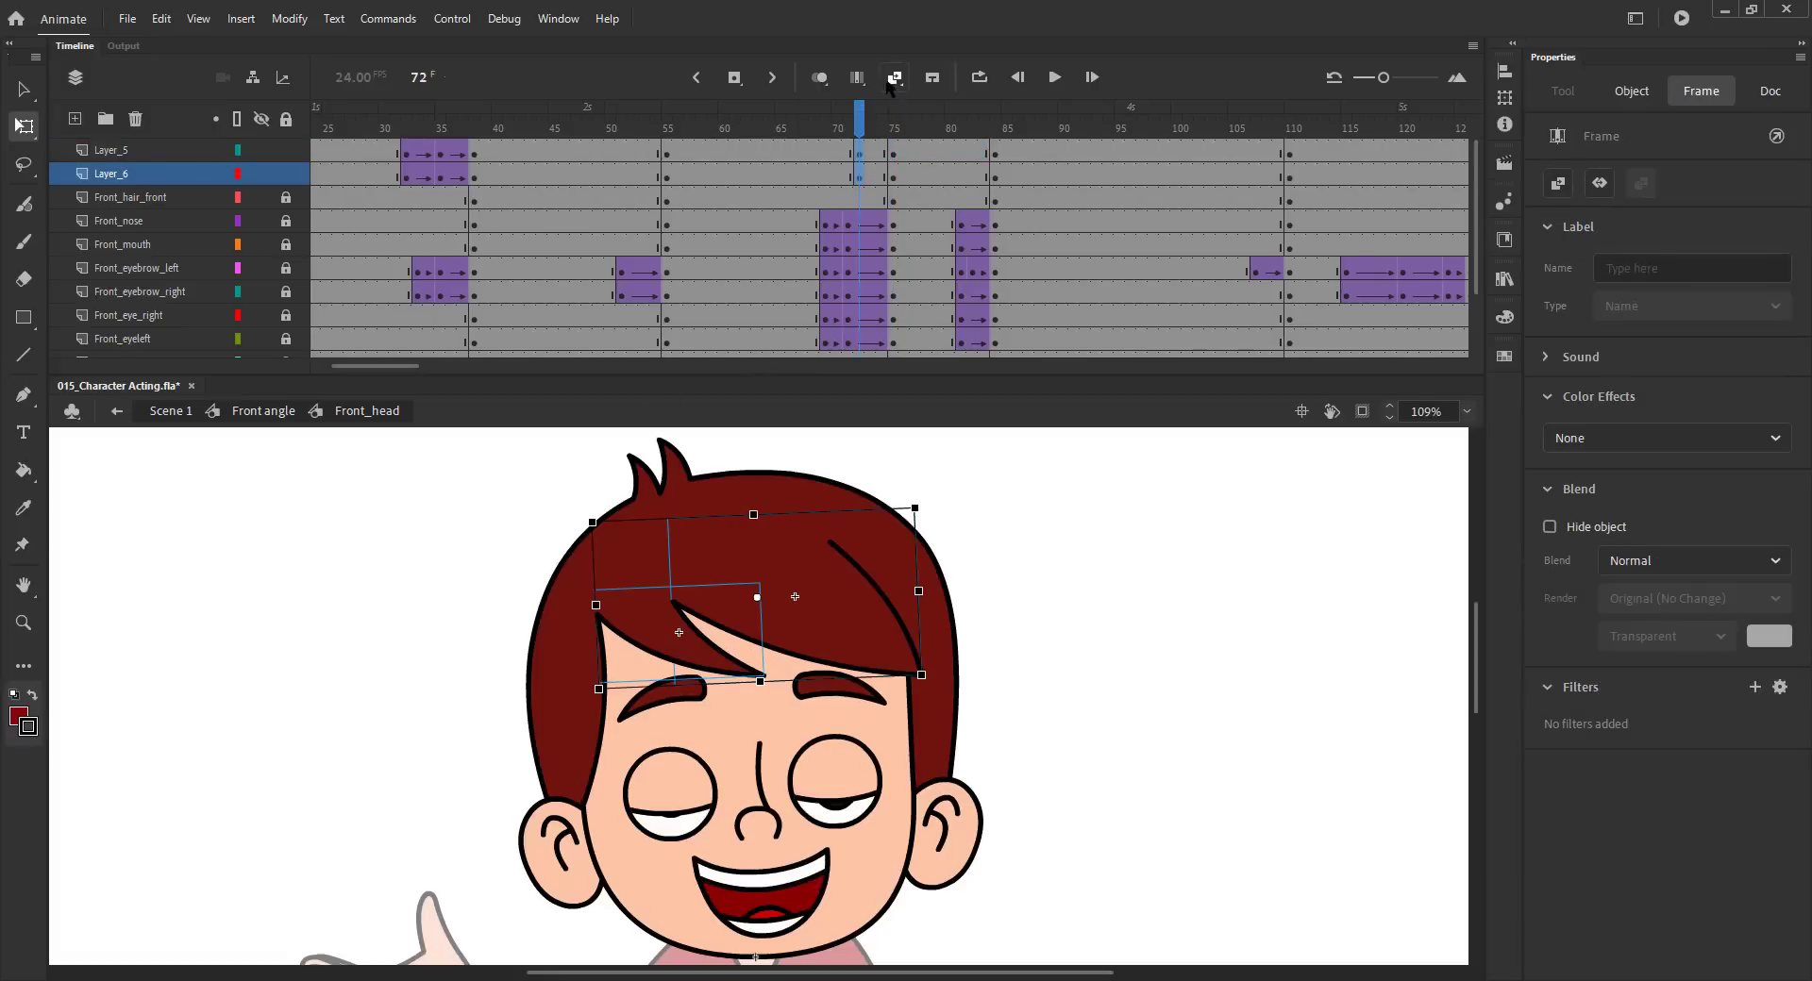
click(891, 81)
Step: Add keyframes at frame 78 on both hair layers and rotate the front hair 1 and front hair 2 pieces slightly clockwise
drag(839, 130, 926, 173)
click(945, 170)
key(F6)
click(467, 471)
click(791, 602)
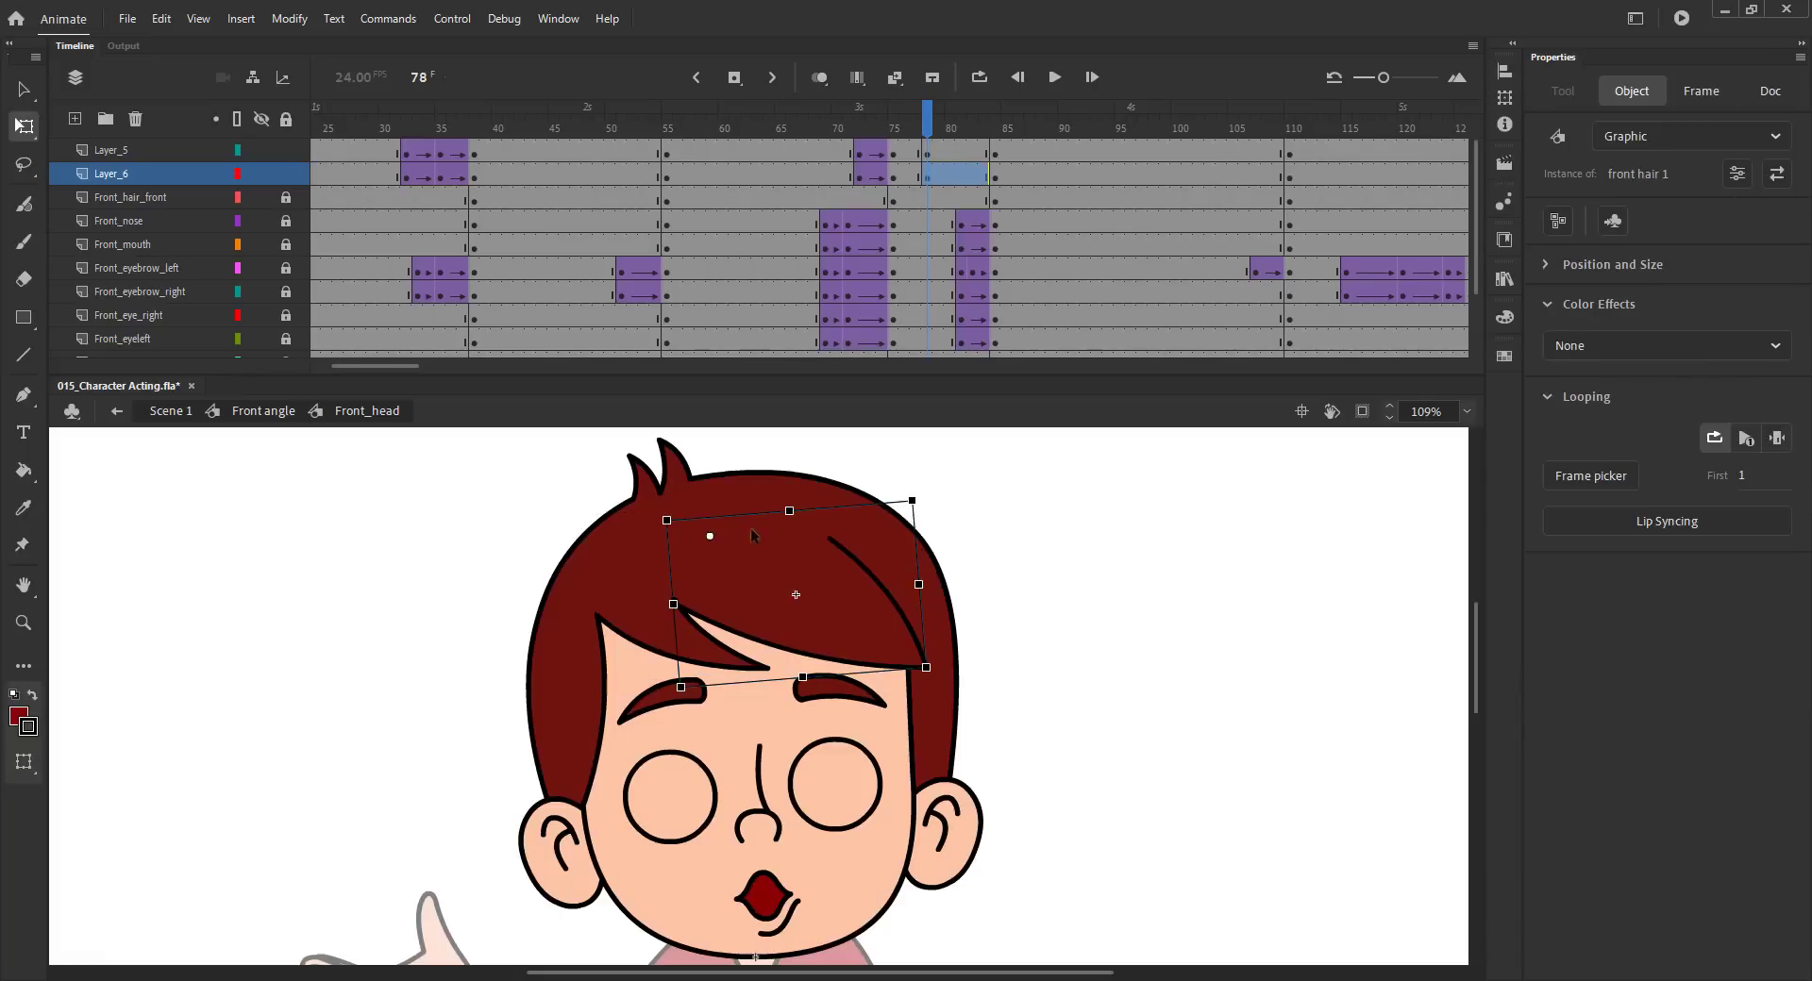
drag(918, 508, 922, 517)
click(651, 625)
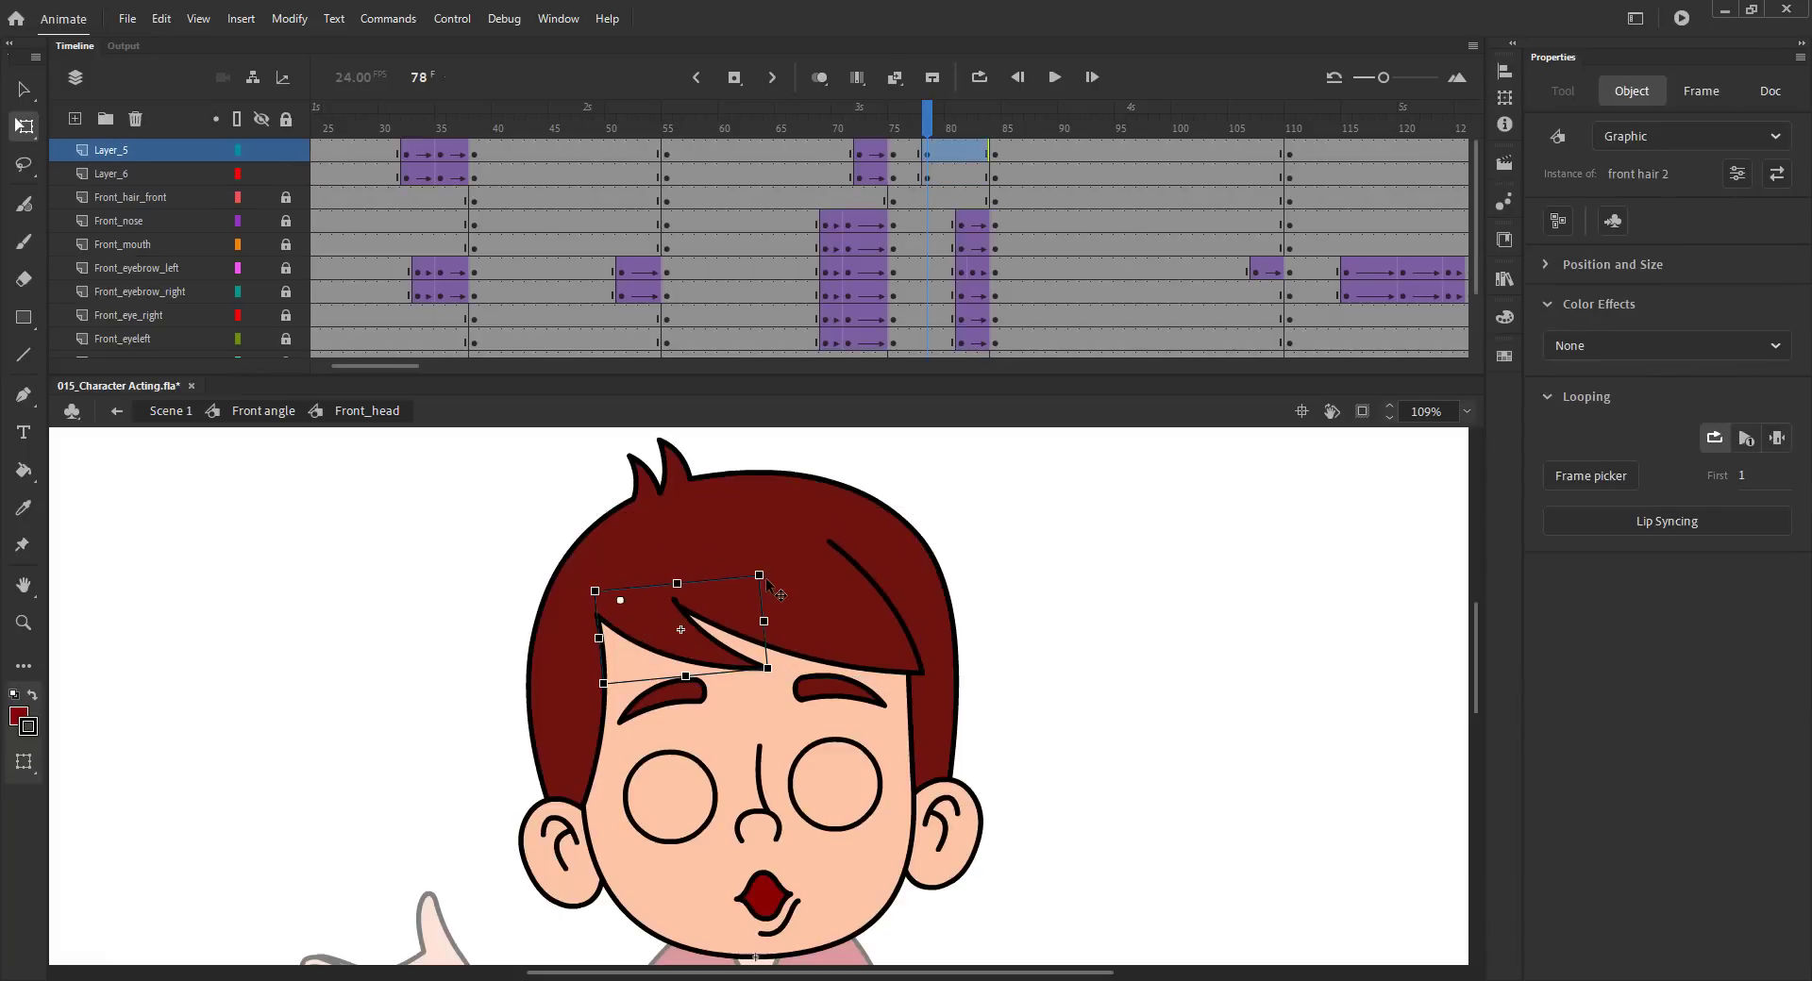
drag(766, 589, 768, 593)
click(831, 621)
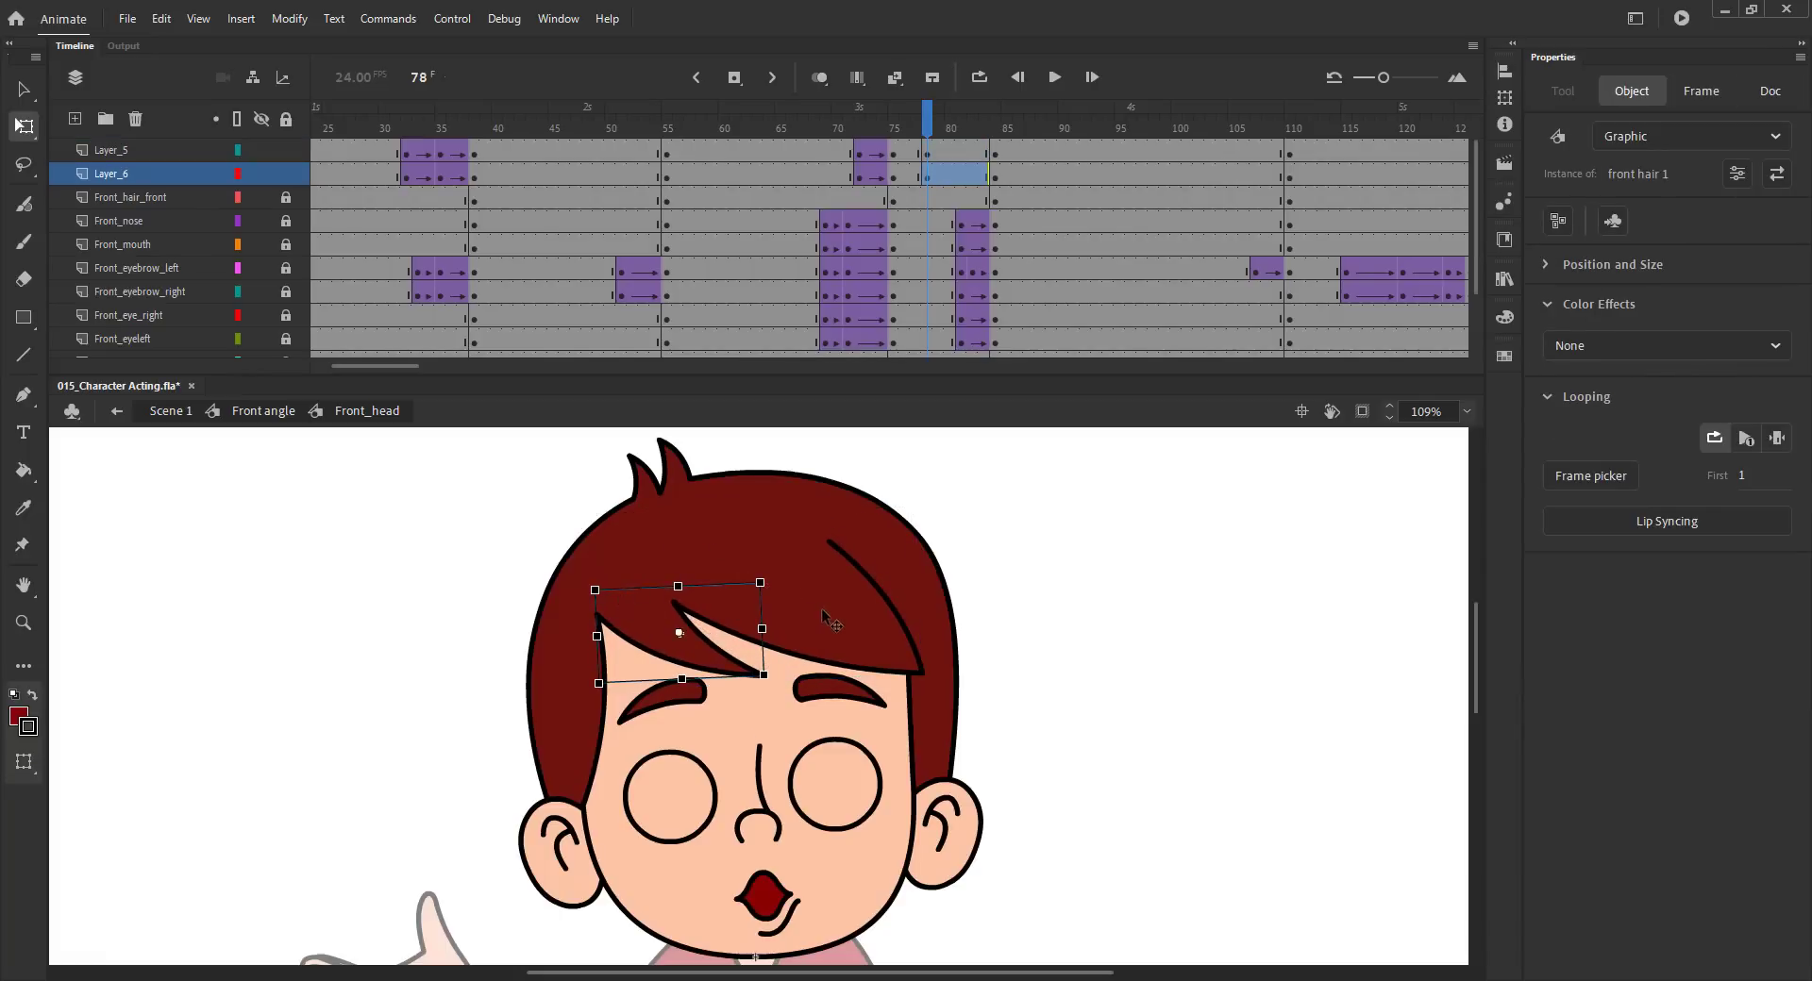
Step: Classic-tween both hair layers from frame 75 to frame 78 and save the file from Front angle
click(557, 502)
key(ctrl+2)
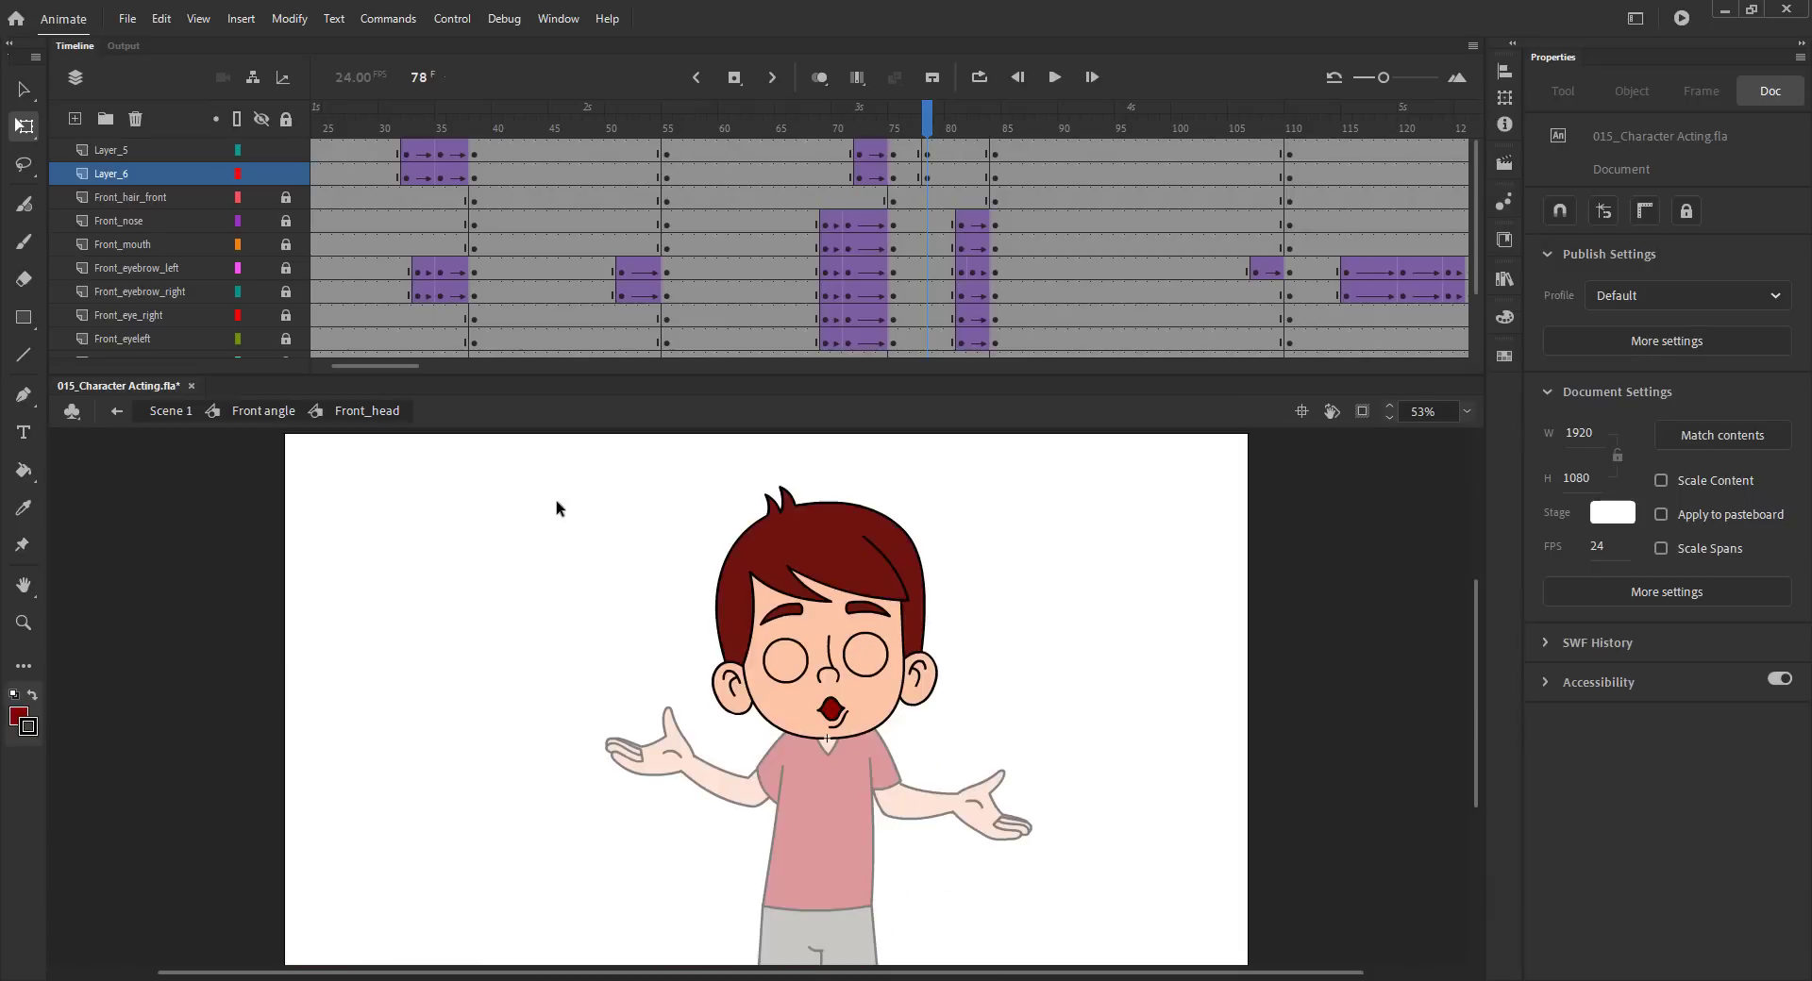
drag(913, 171, 963, 174)
key(F3)
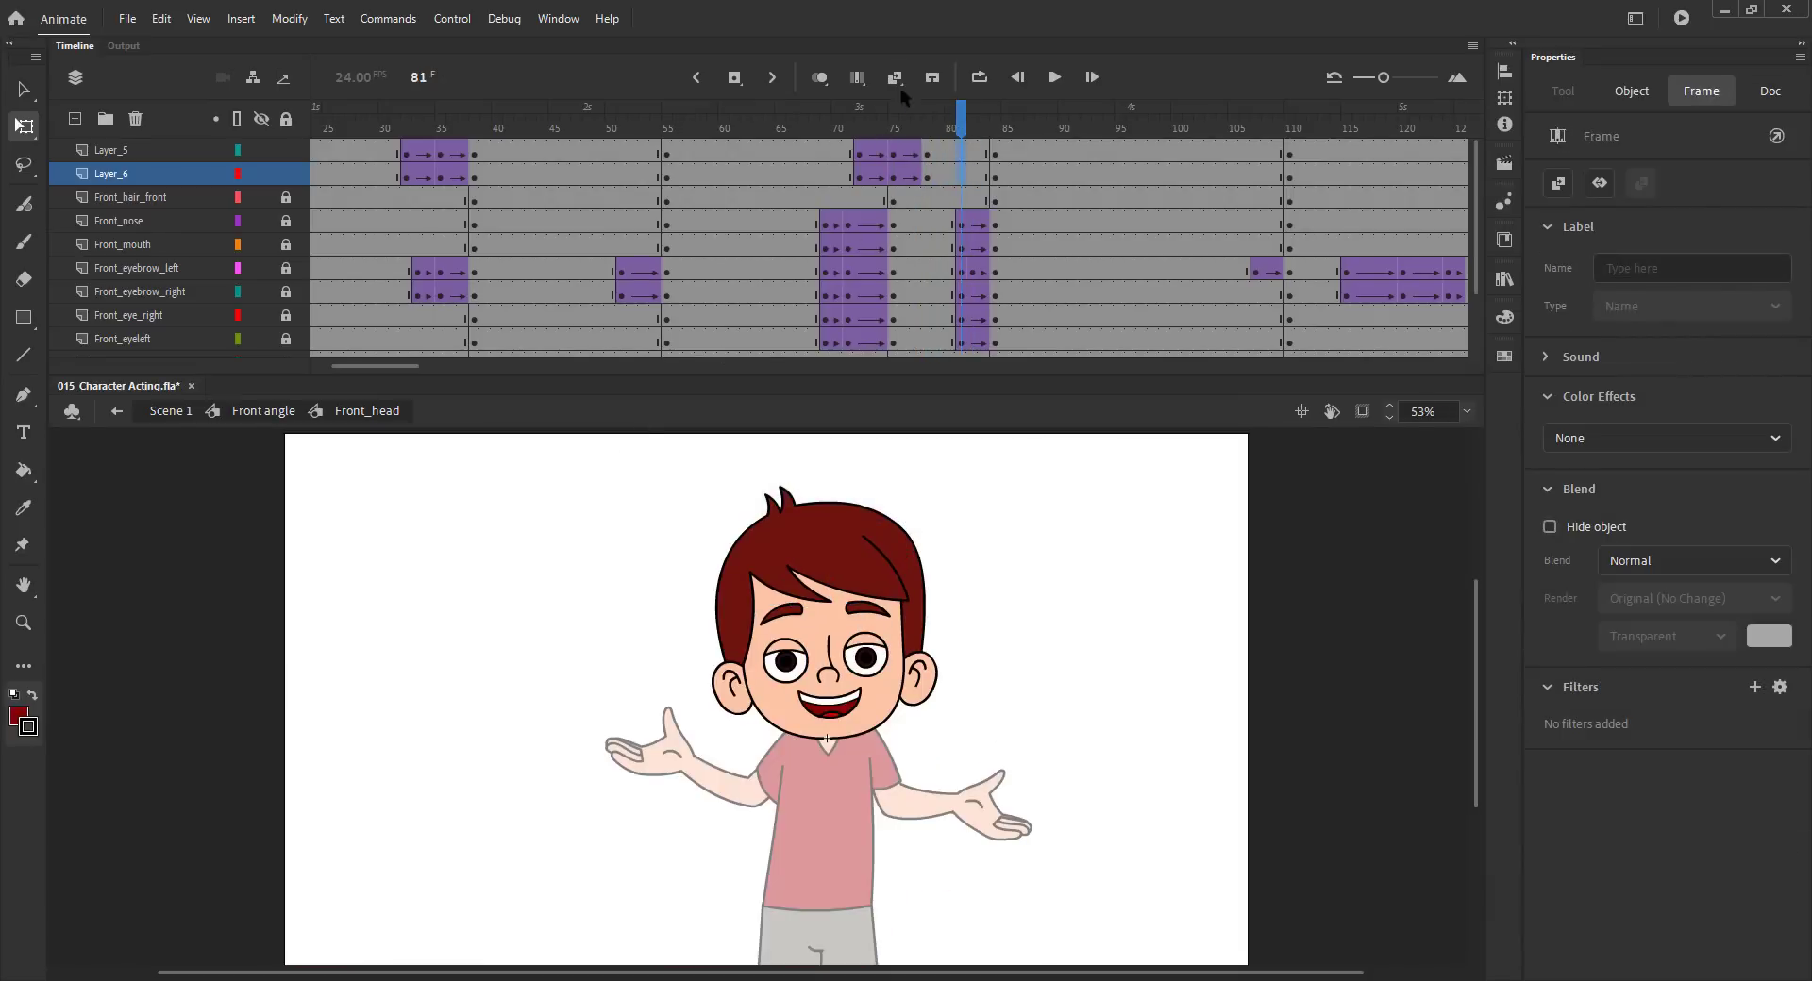
click(263, 411)
key(ctrl+s)
Step: Scrub the Front angle animation forward to check the remaining poses and open the Front_head symbol at frame 185
drag(799, 127, 1325, 266)
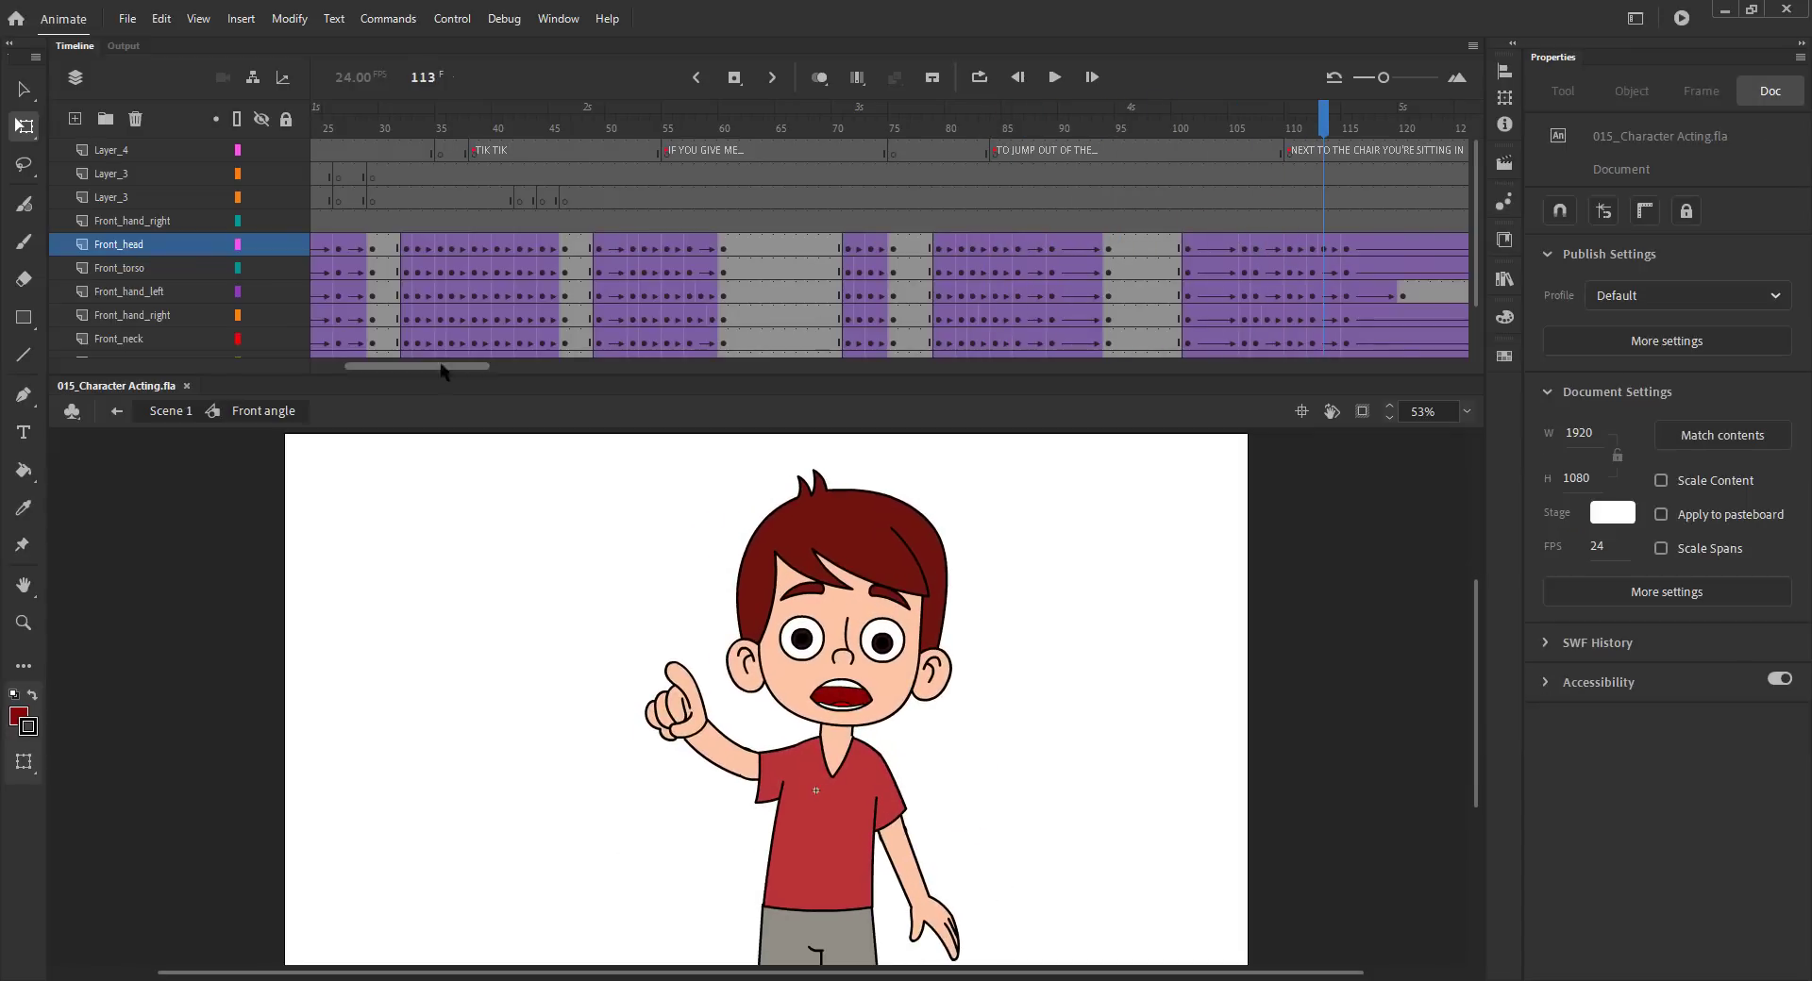
drag(440, 367, 544, 382)
click(519, 128)
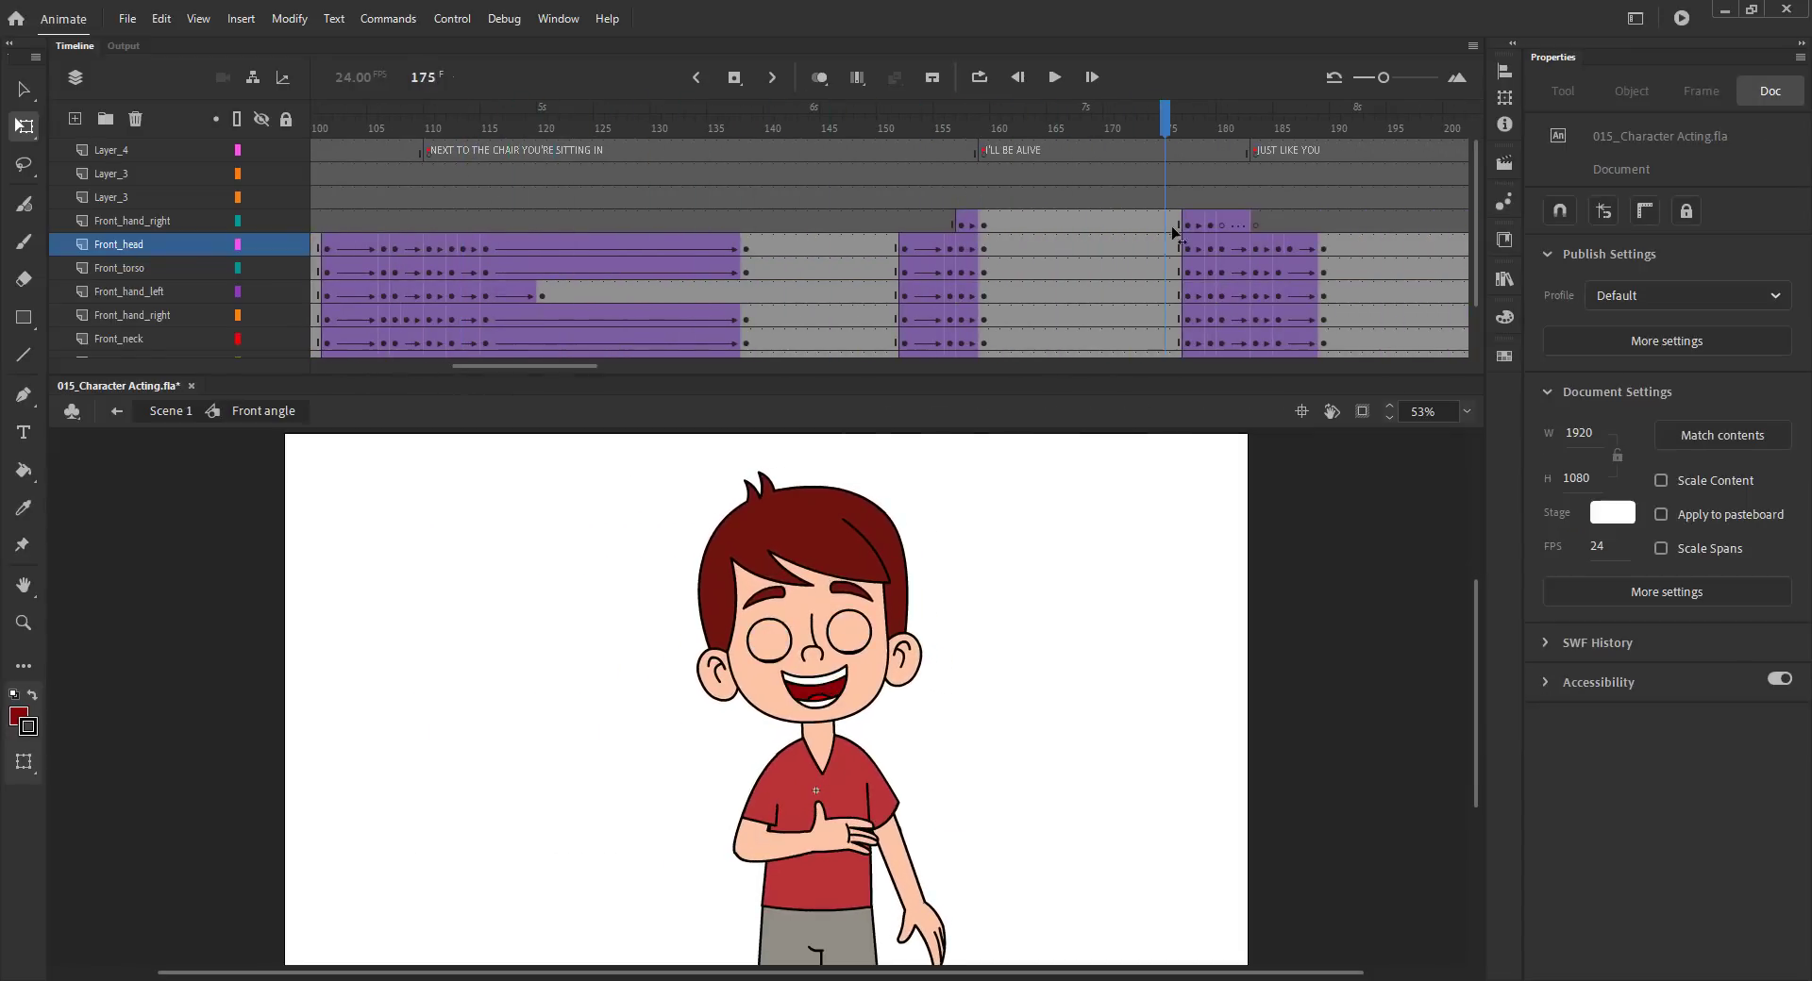
drag(1223, 250, 1283, 275)
drag(1315, 292, 1290, 281)
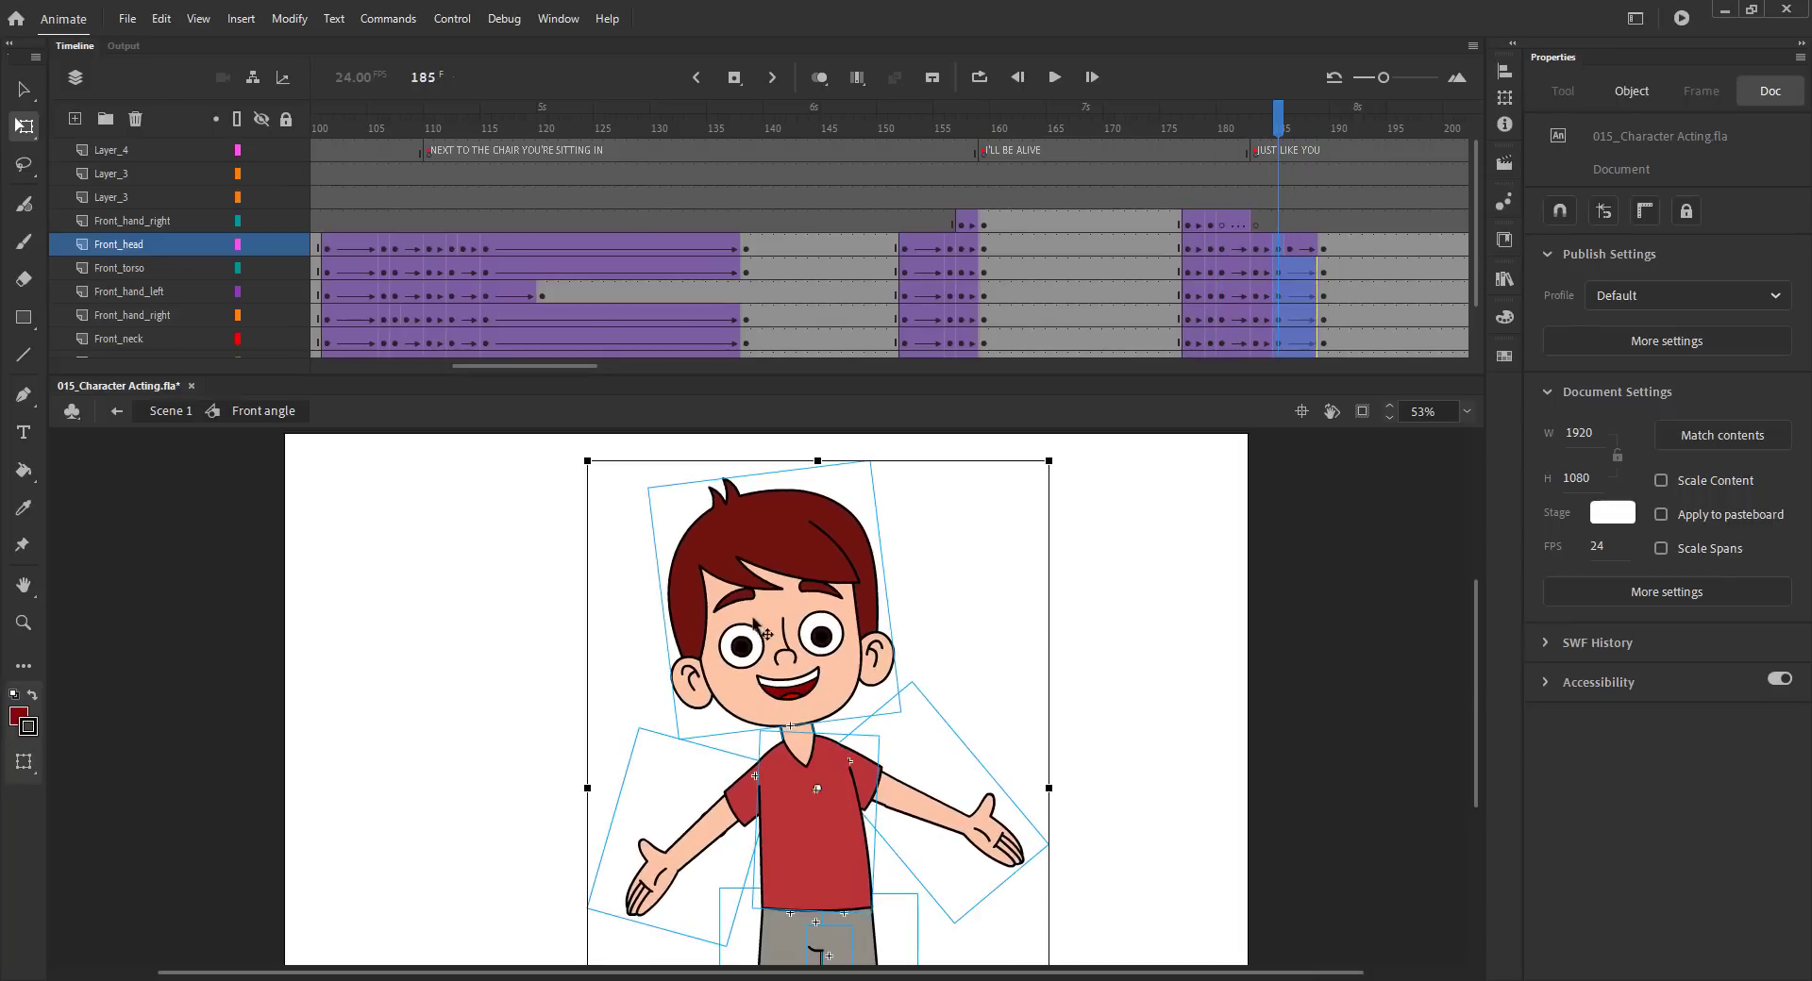
double_click(754, 623)
Step: Add keyframes at frame 185 on both hair layers and rotate the front hair 2 and front hair 1 pieces slightly clockwise
drag(891, 168, 890, 168)
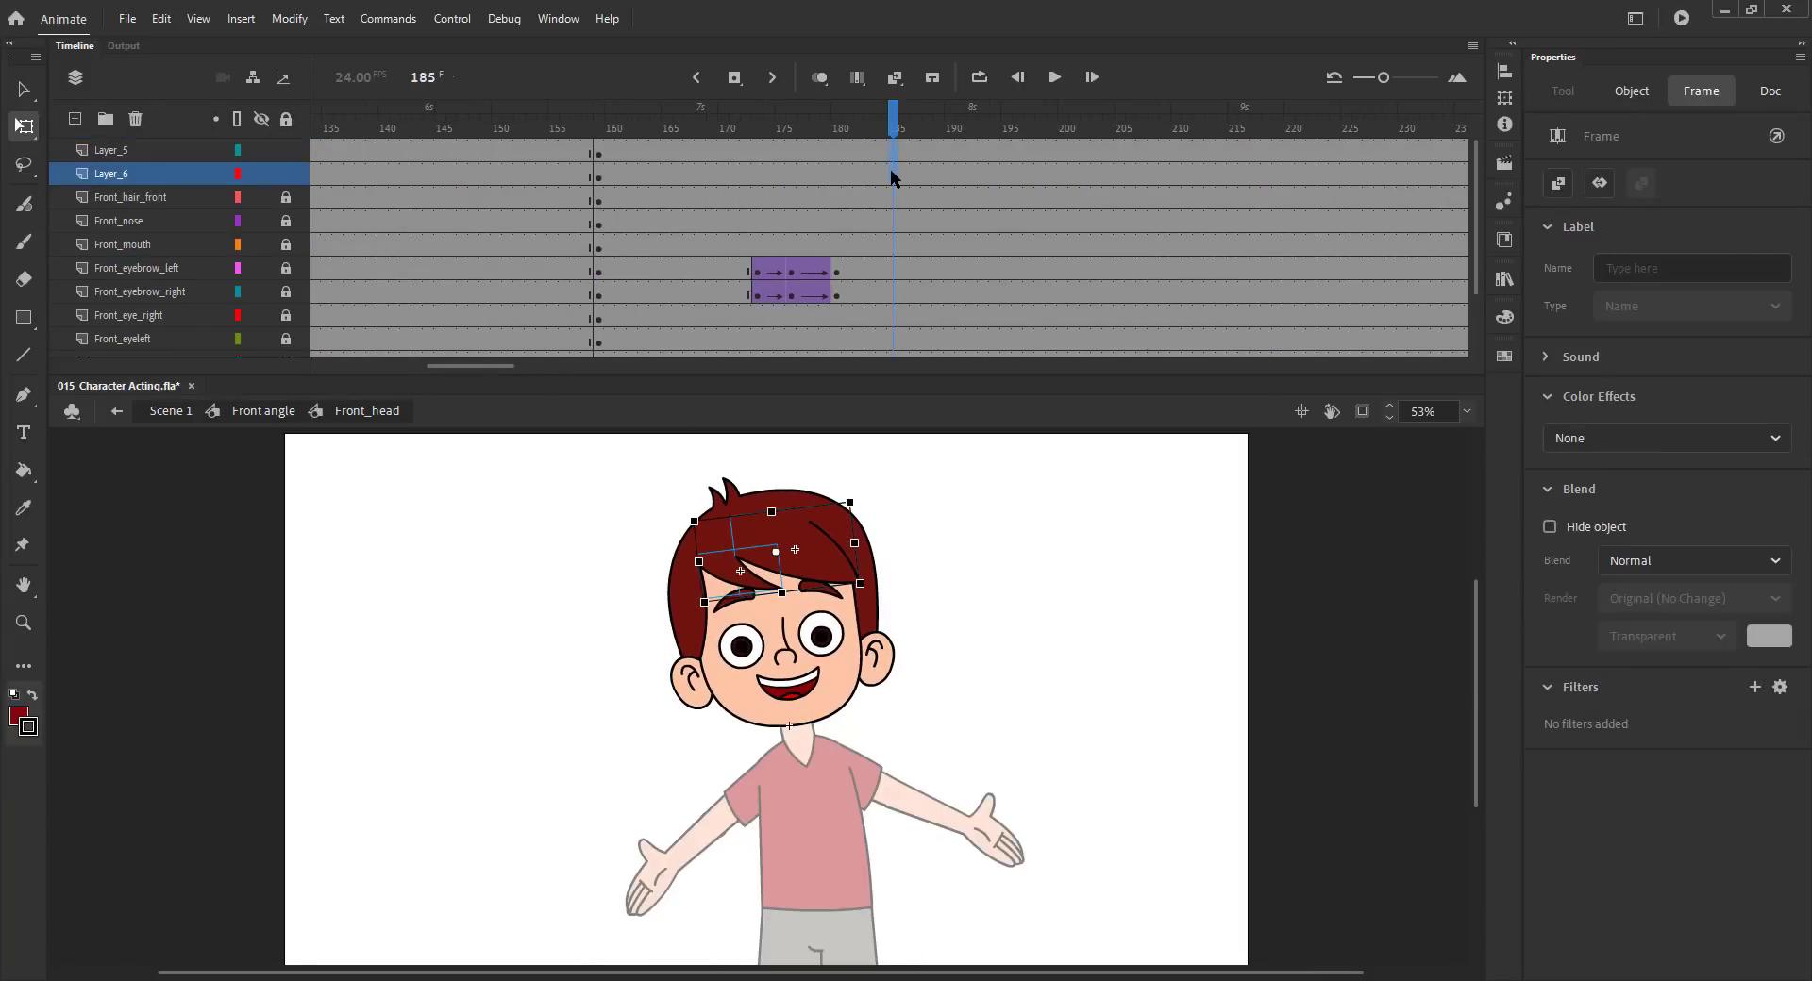
key(F6)
key(z)
drag(578, 473, 1026, 673)
key(v)
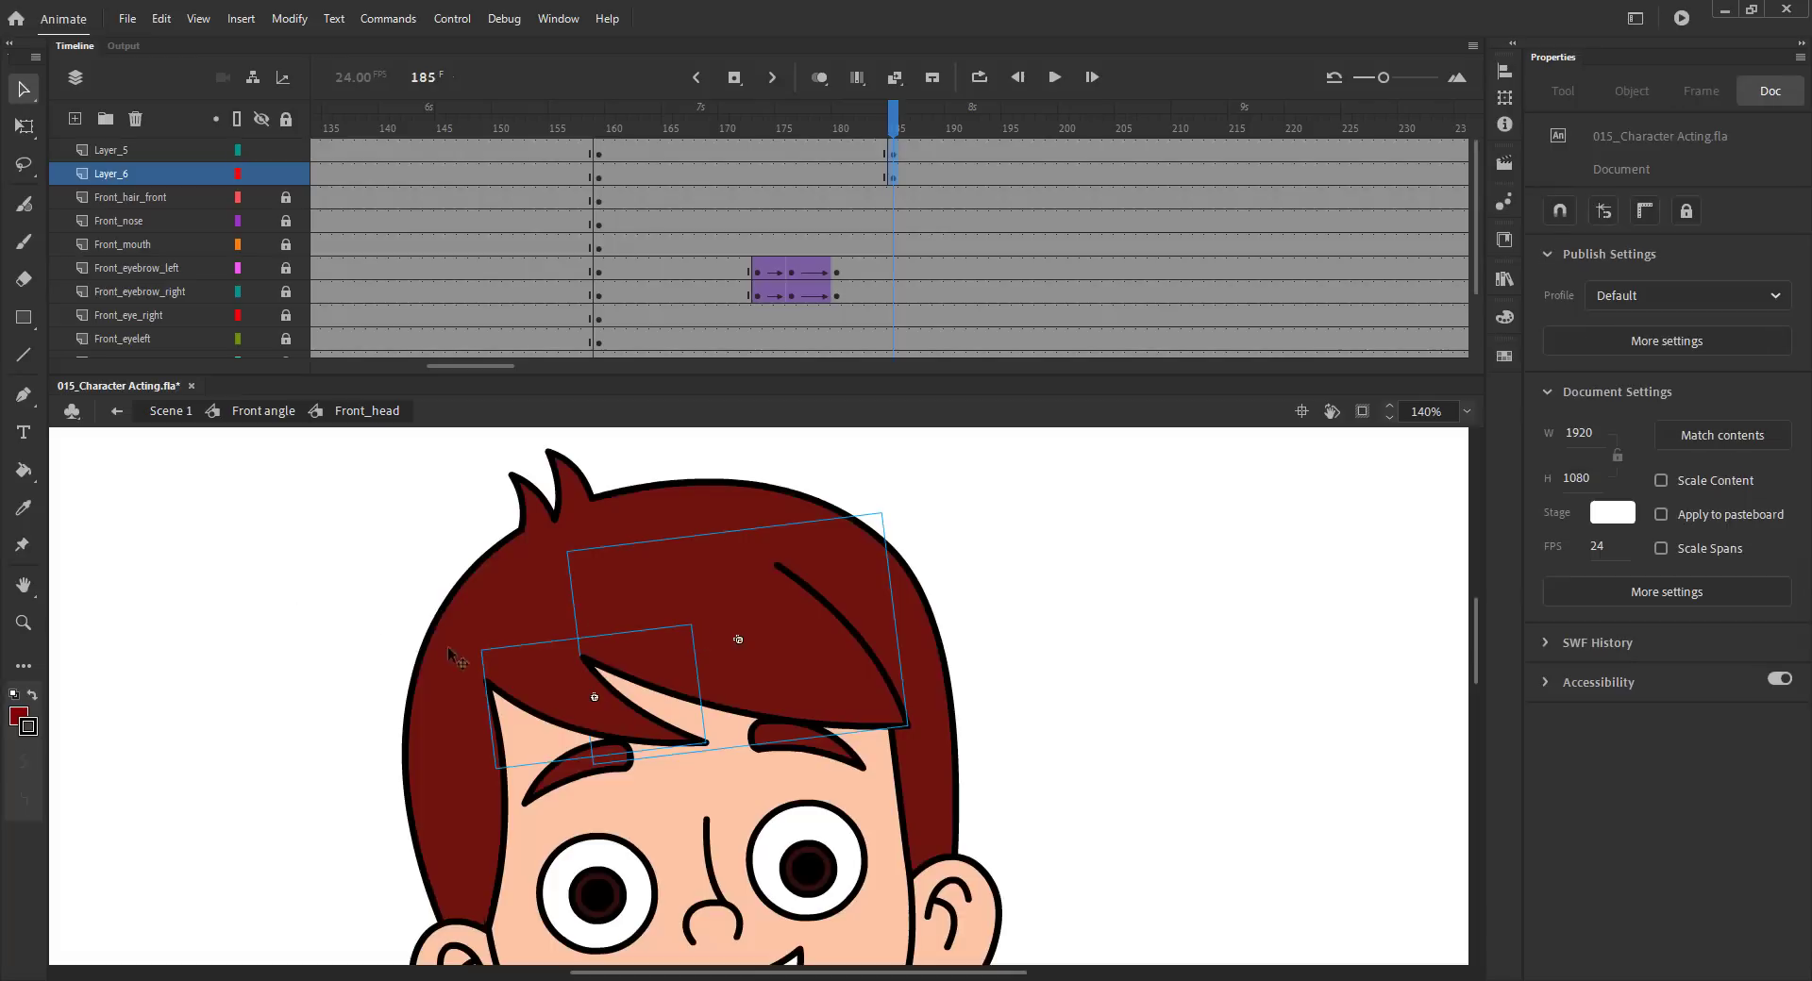
click(564, 689)
key(q)
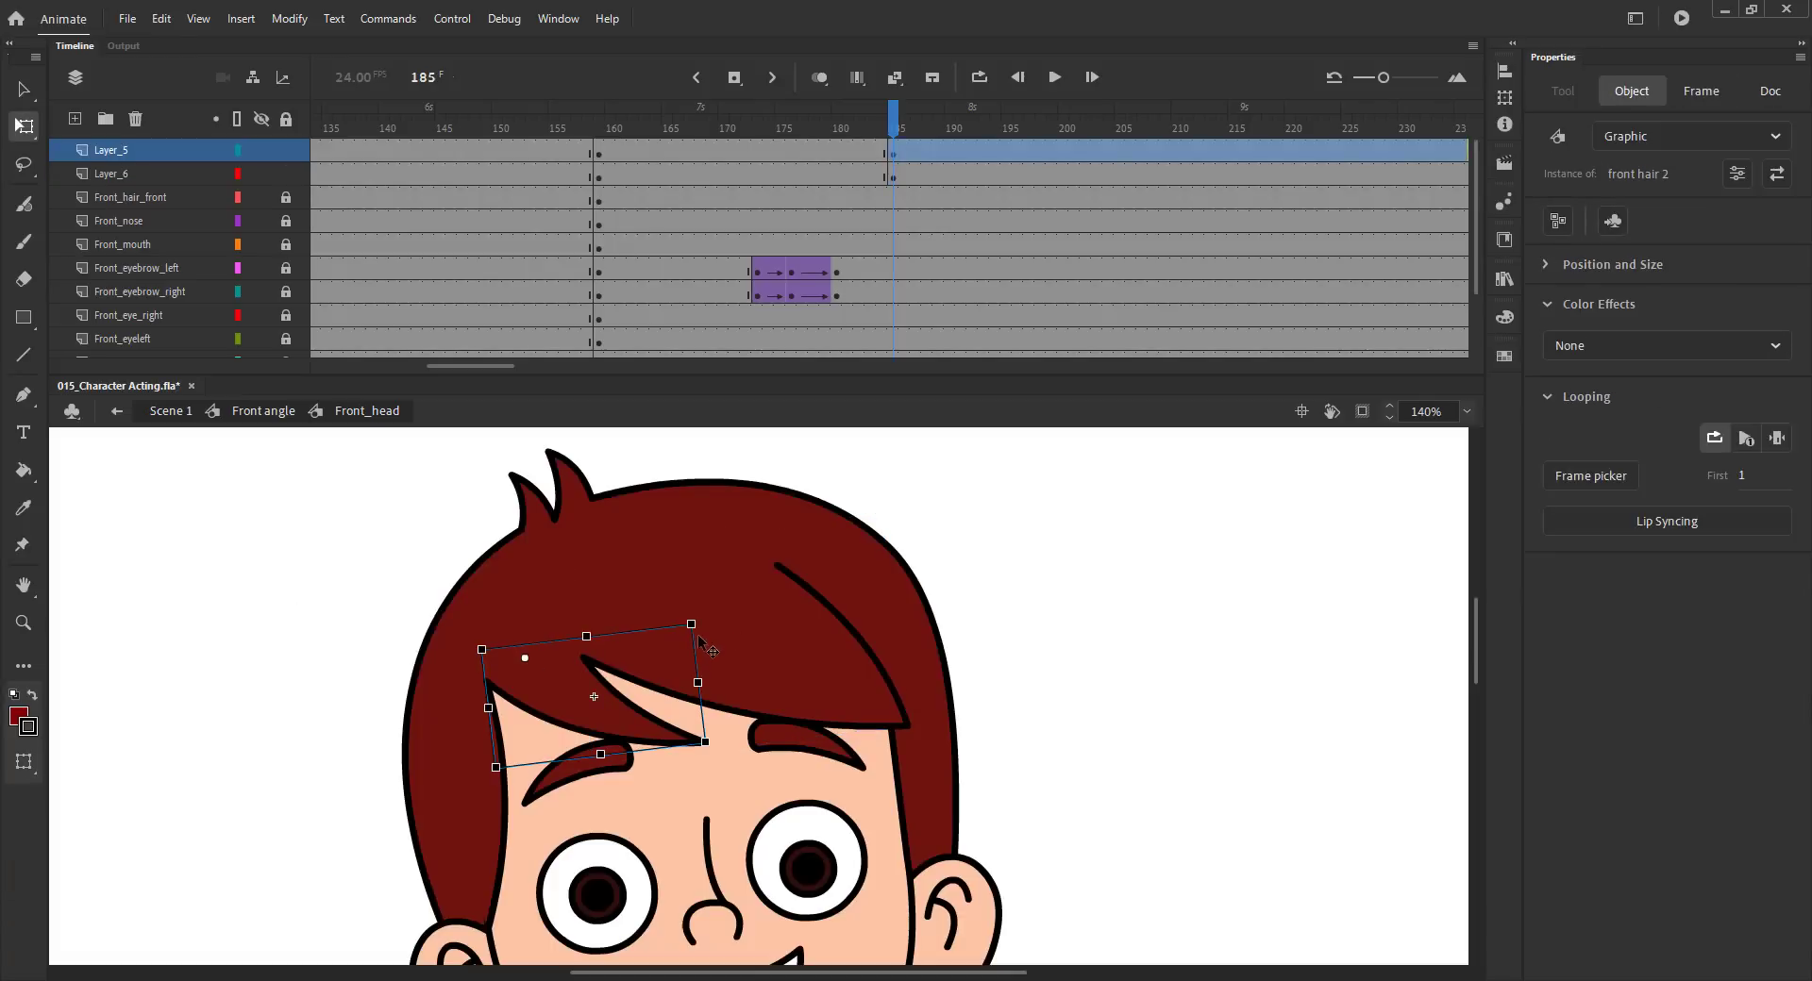
drag(698, 637, 699, 642)
click(739, 641)
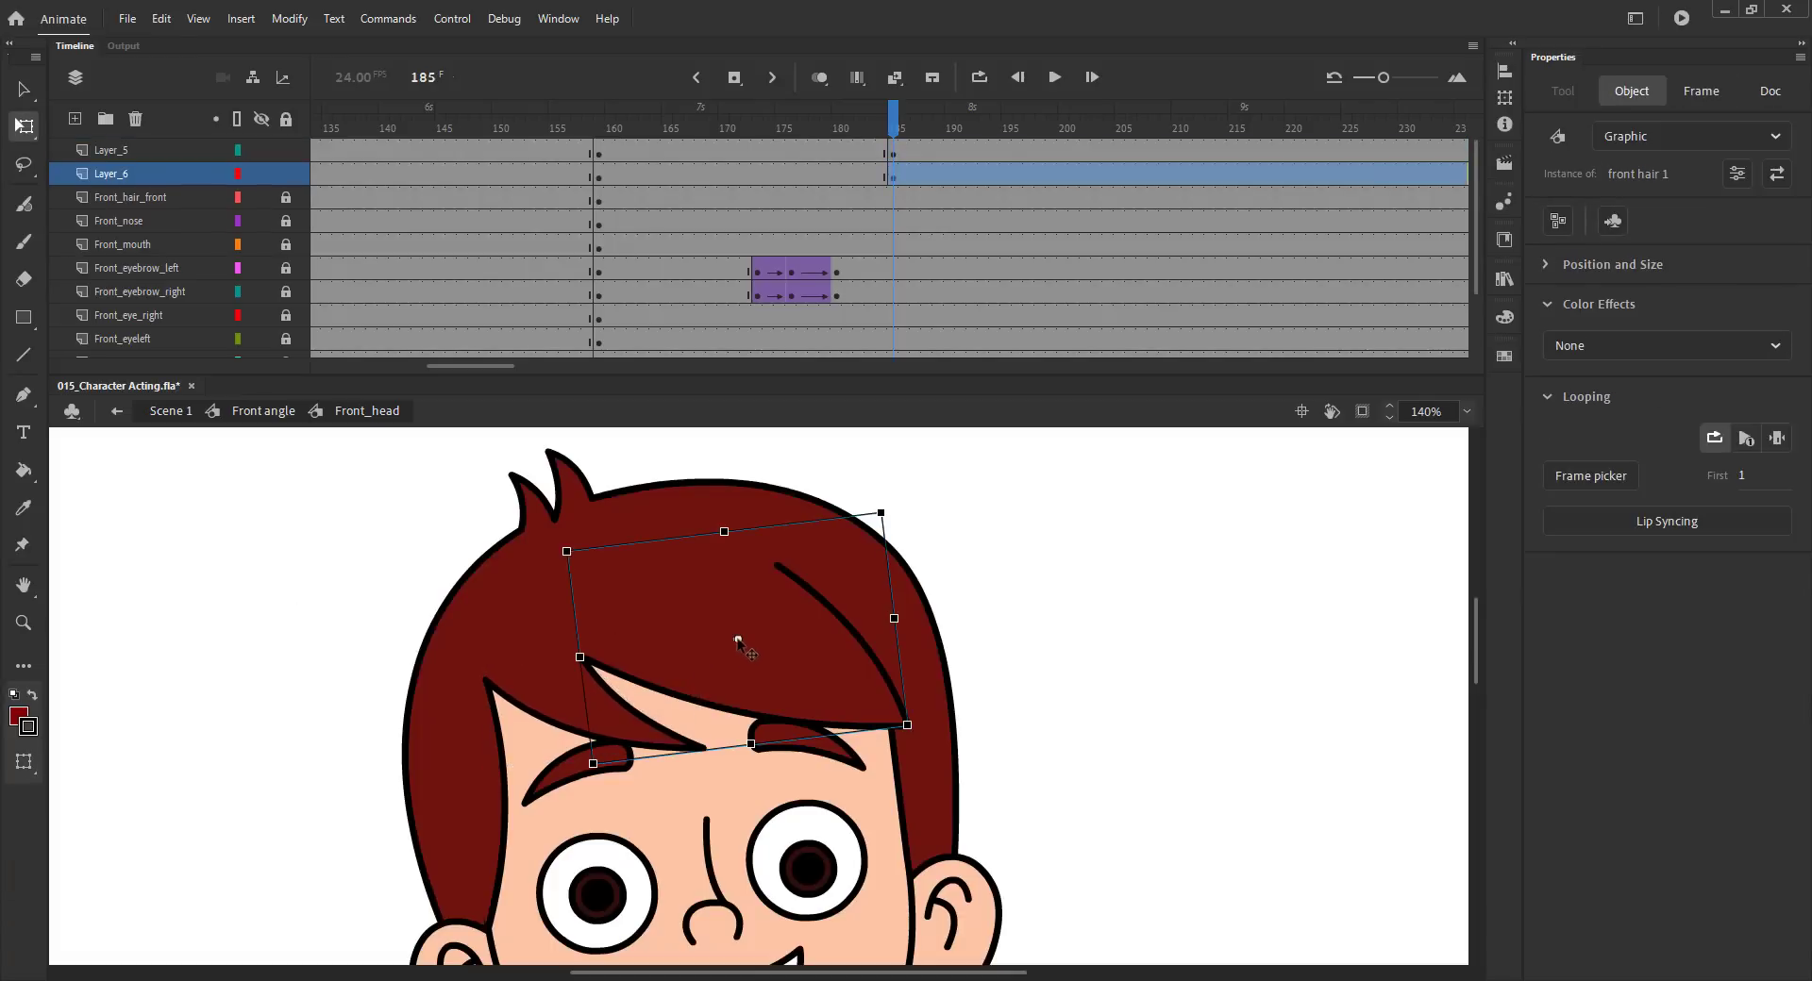
drag(888, 517, 887, 524)
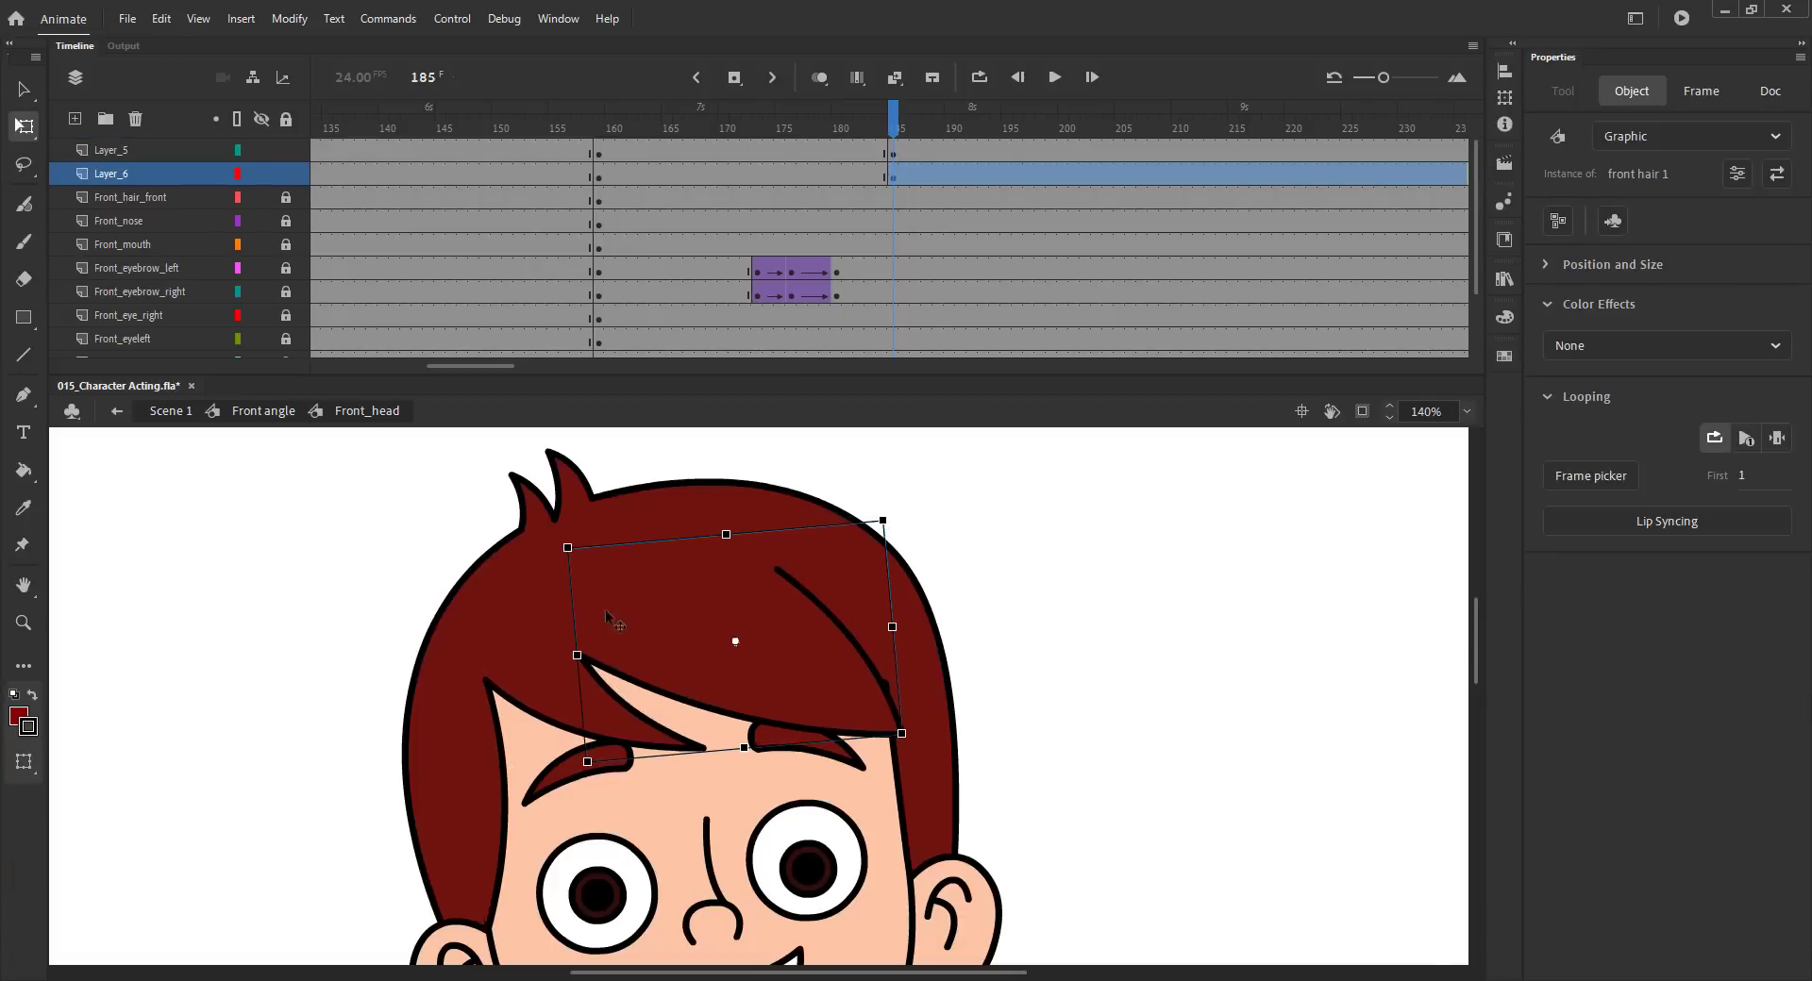
click(527, 670)
Step: Add keyframes at frames 181 and 188 on both hair layers, classic-tween them through frame 185, and synchronize the symbols
click(847, 130)
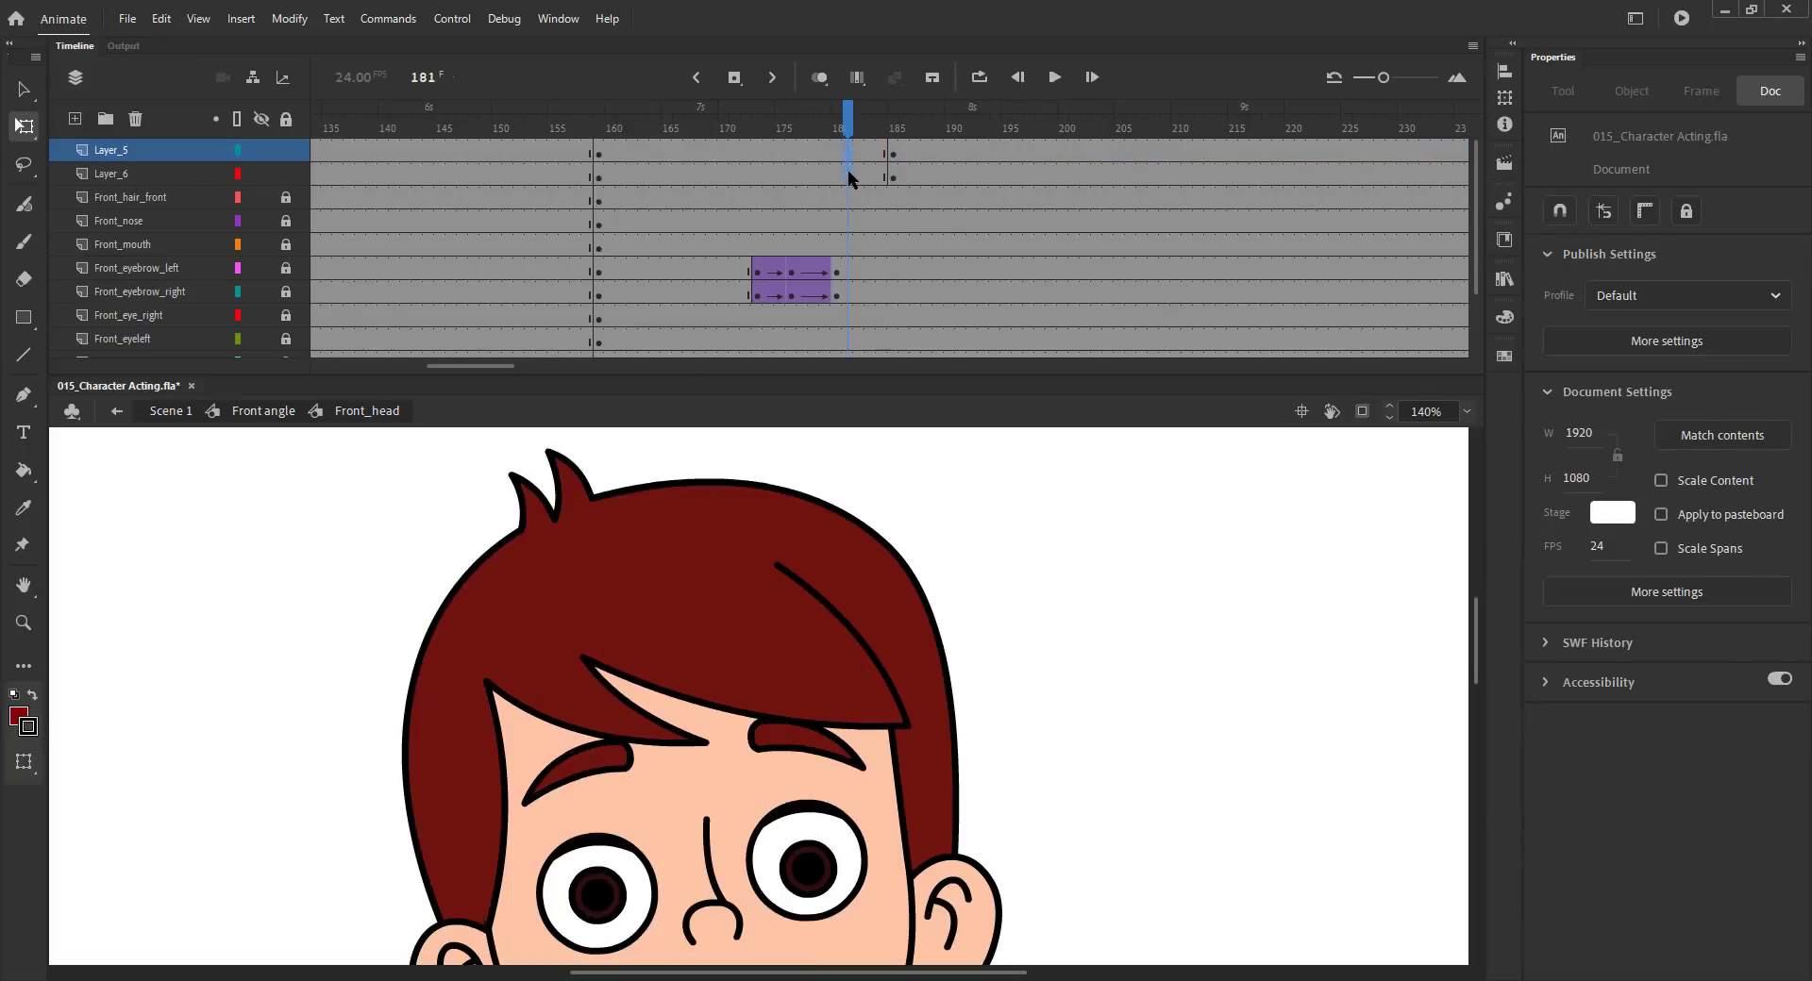
drag(847, 173, 901, 177)
key(F3)
right_click(939, 163)
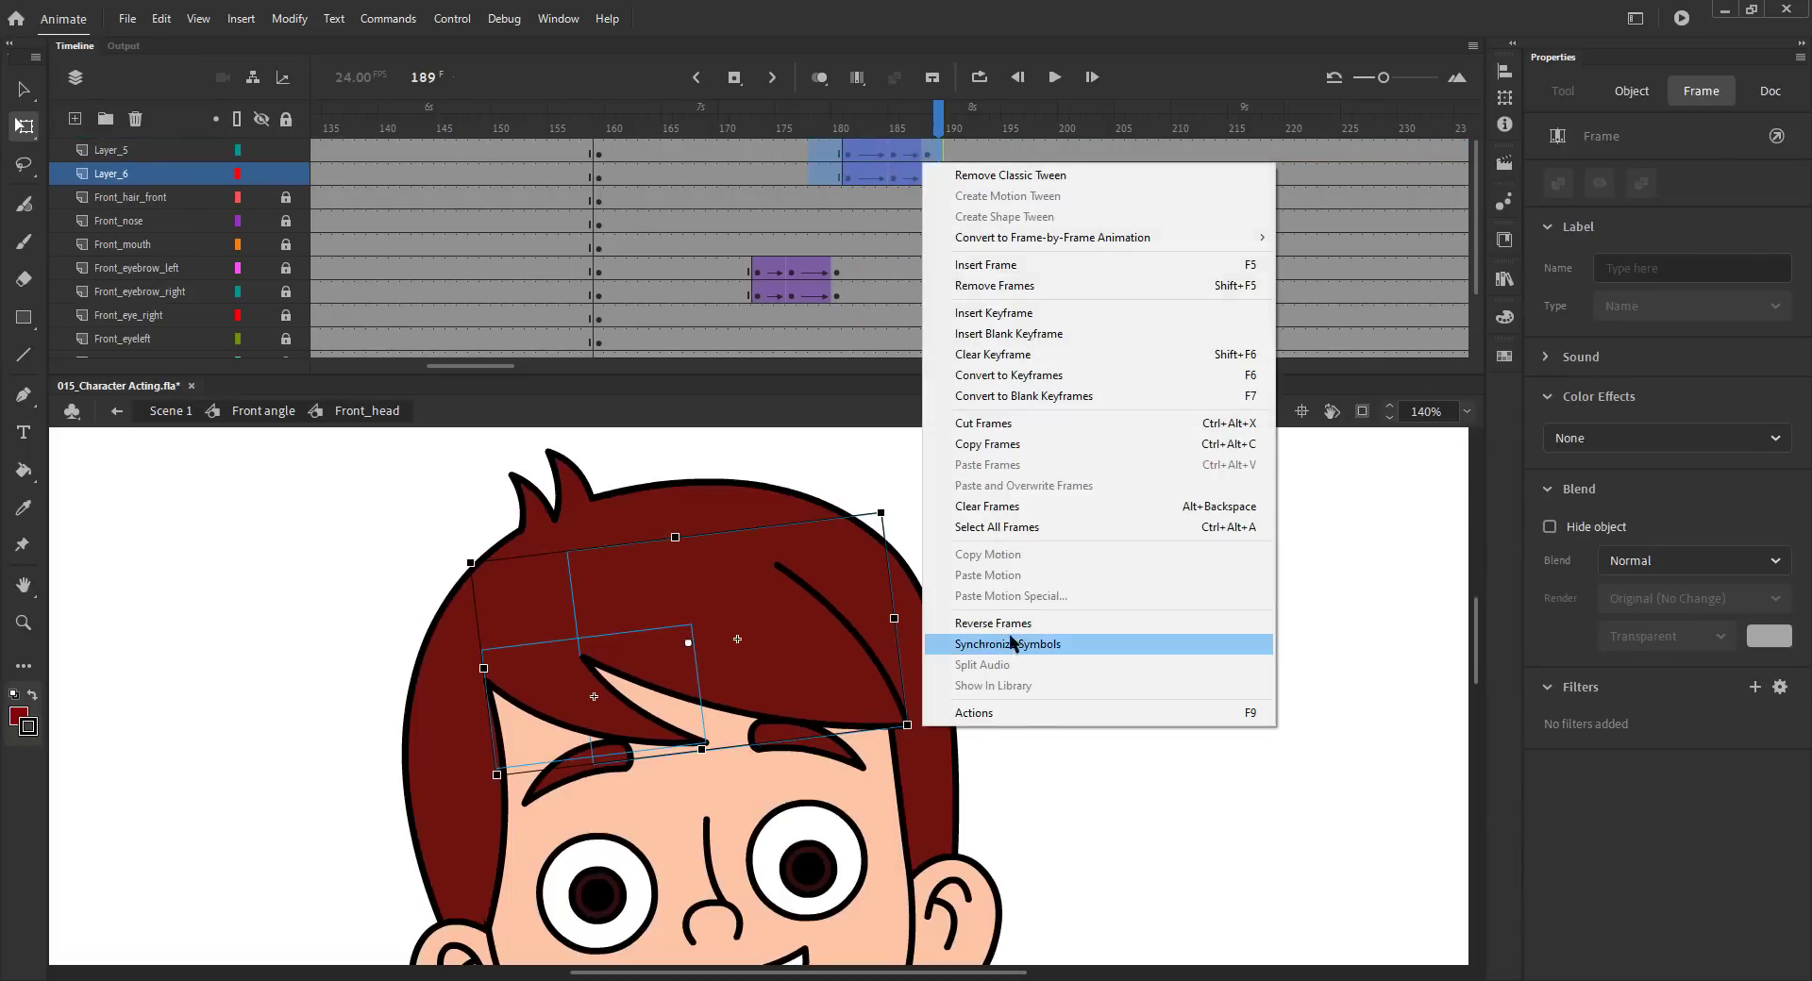
click(1011, 645)
Step: Return to Front angle, synchronize the symbols across the character's layers for frames 175 to 191, and save the file
key(ctrl+2)
double_click(1059, 534)
drag(824, 132, 937, 146)
drag(778, 220, 958, 344)
key(F4)
right_click(876, 235)
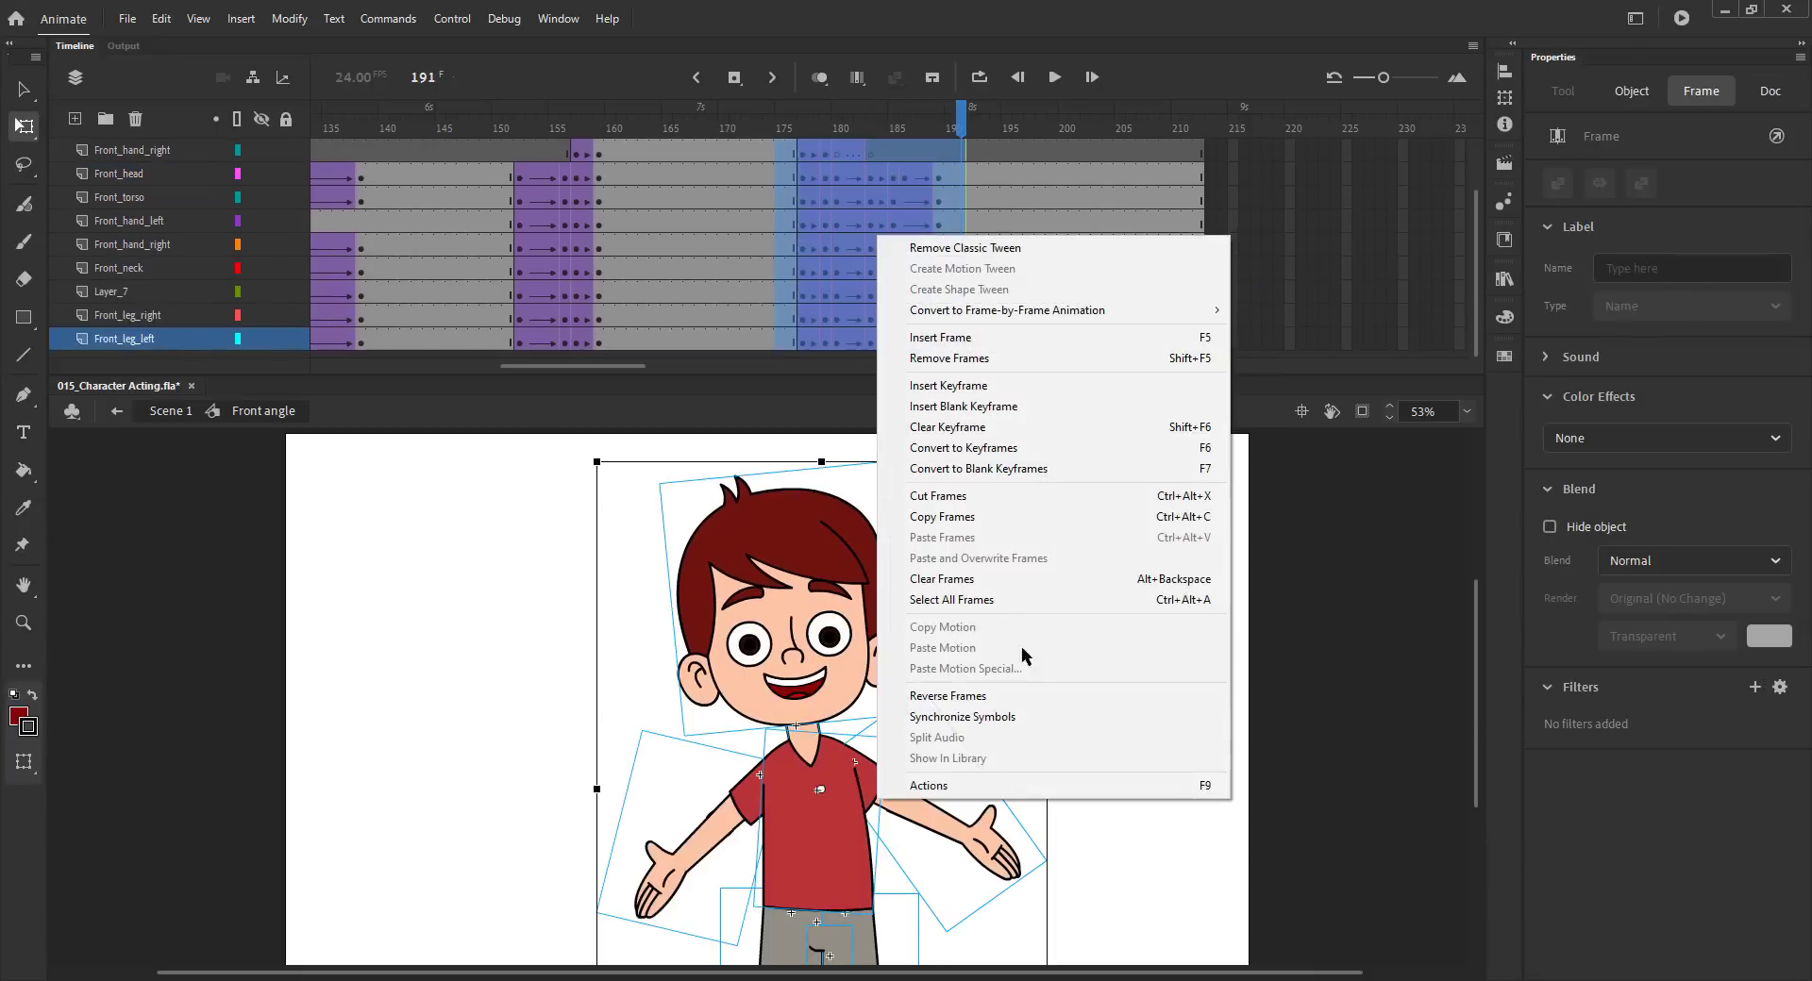
click(1020, 719)
key(Return)
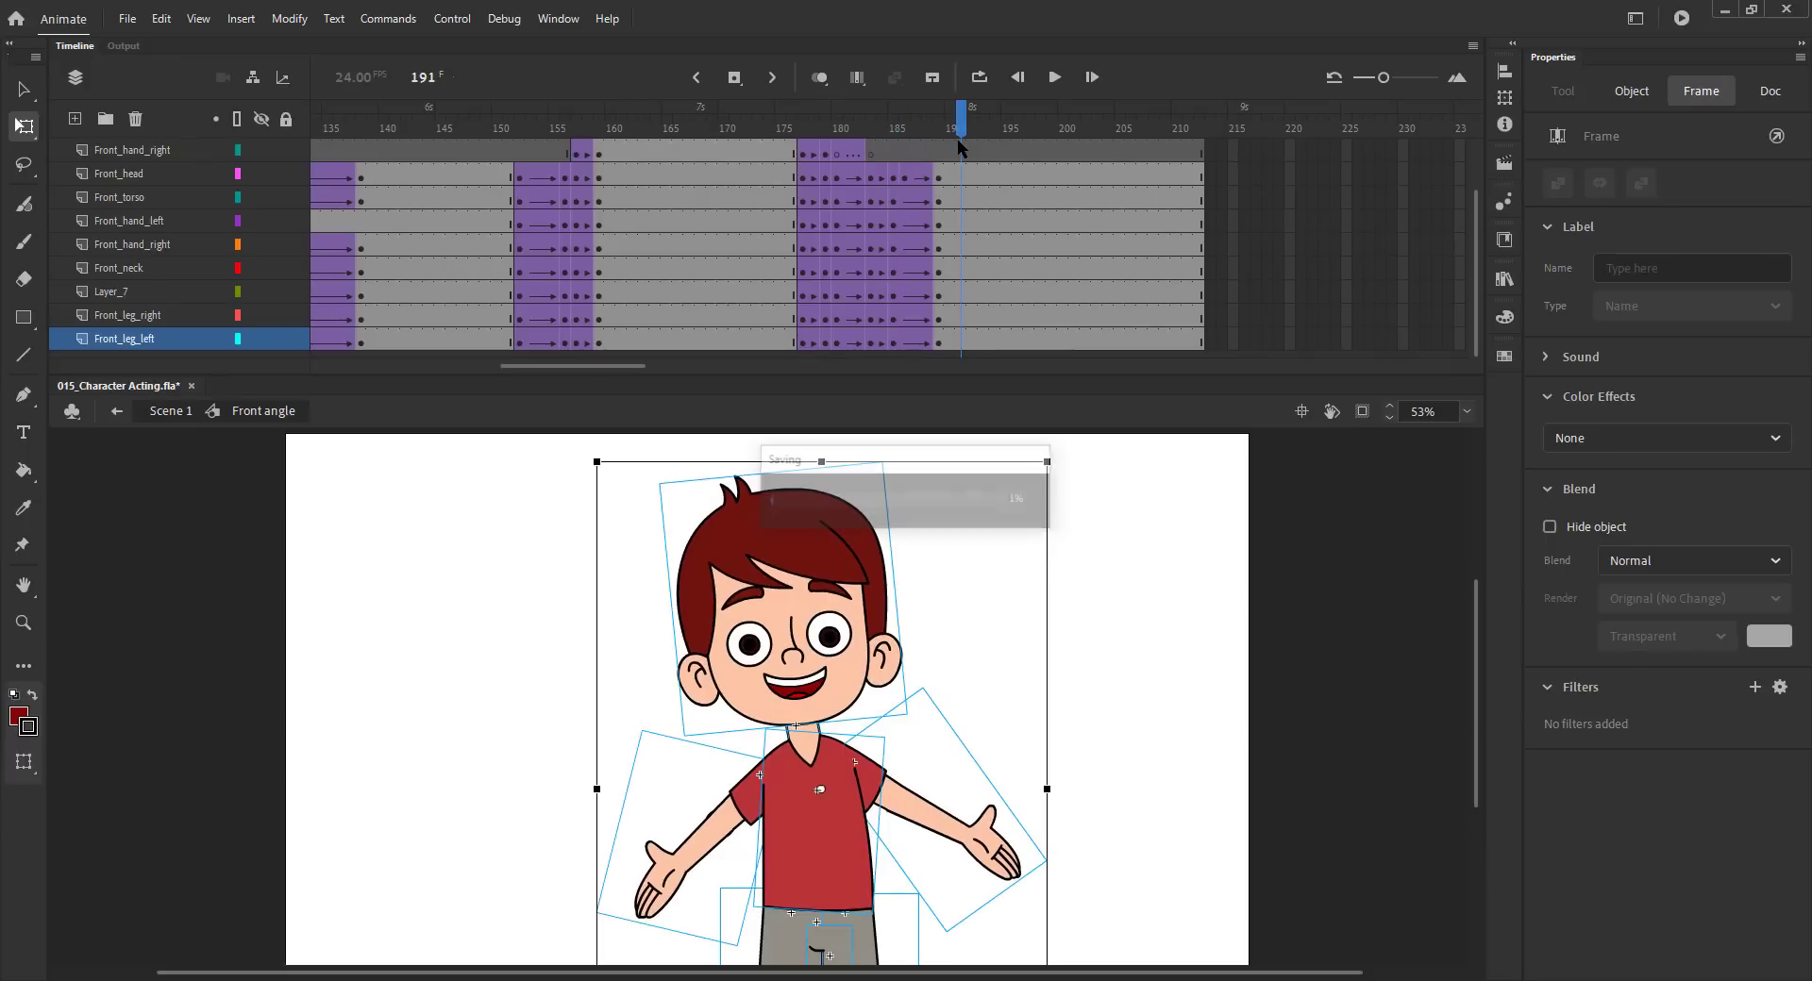
click(358, 457)
key(v)
key(ctrl+s)
Step: Go back to Scene 1, preview the whole animation as a test movie, and close the preview
drag(558, 368, 343, 374)
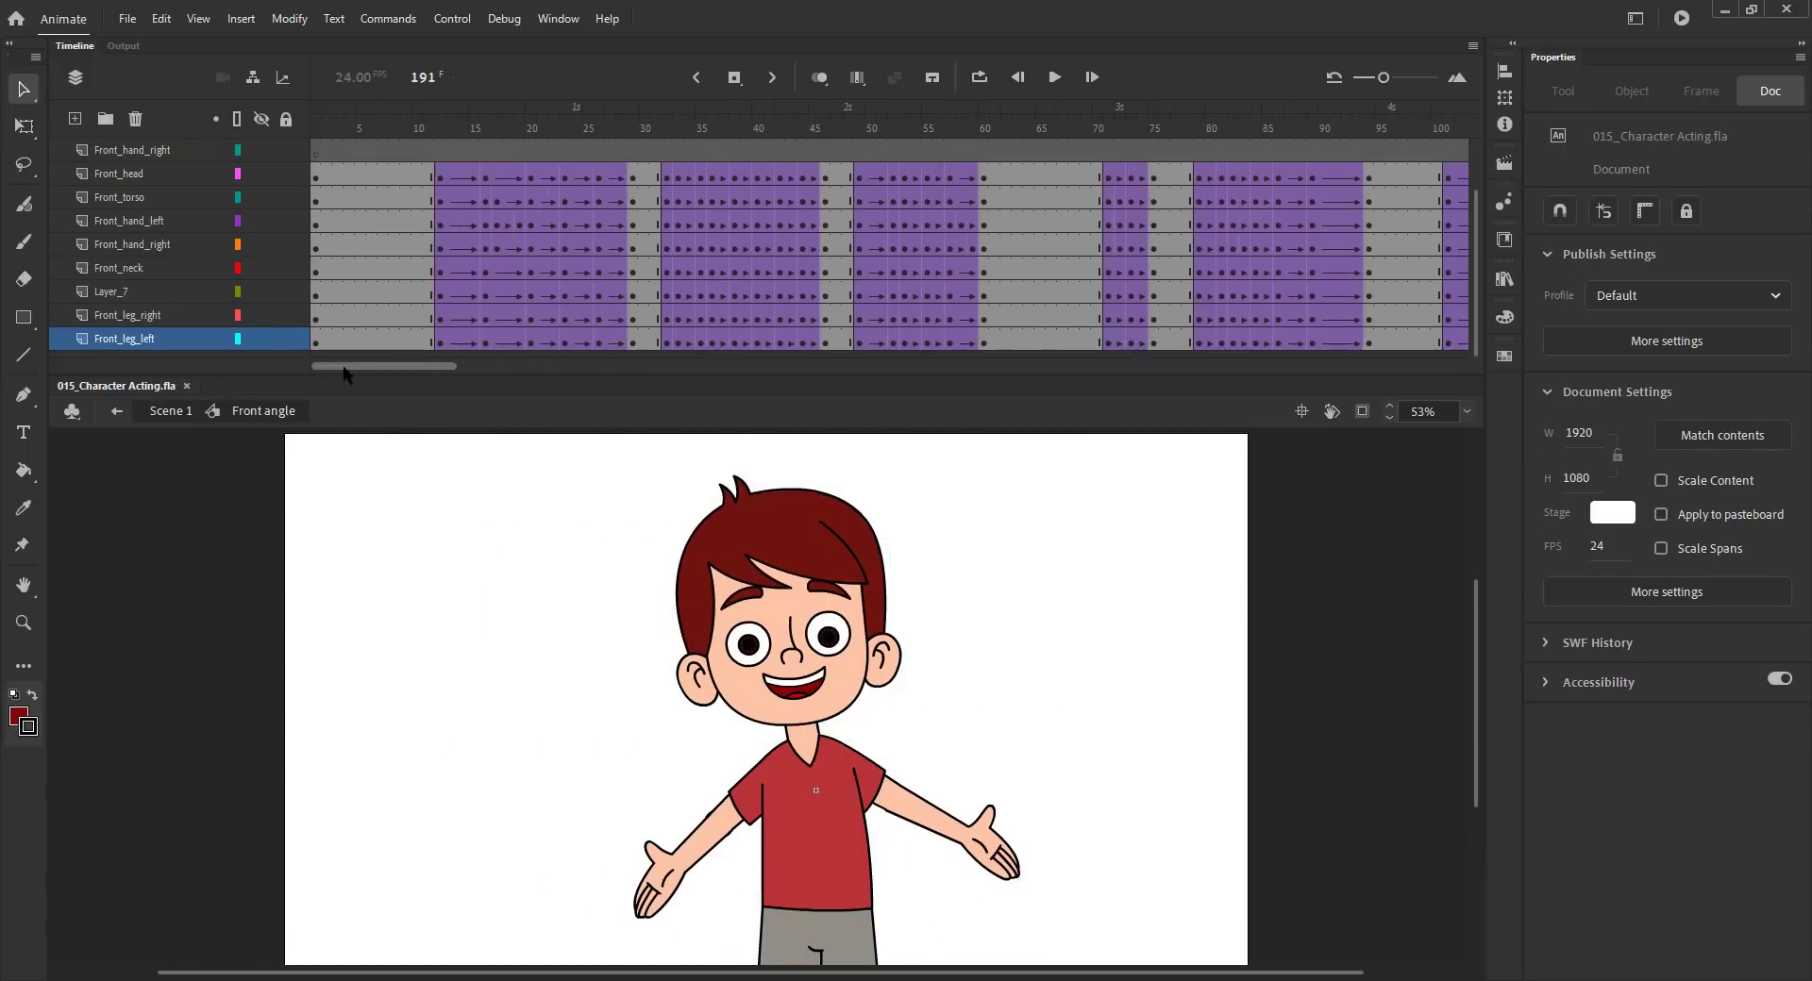
click(170, 410)
key(ctrl+Return)
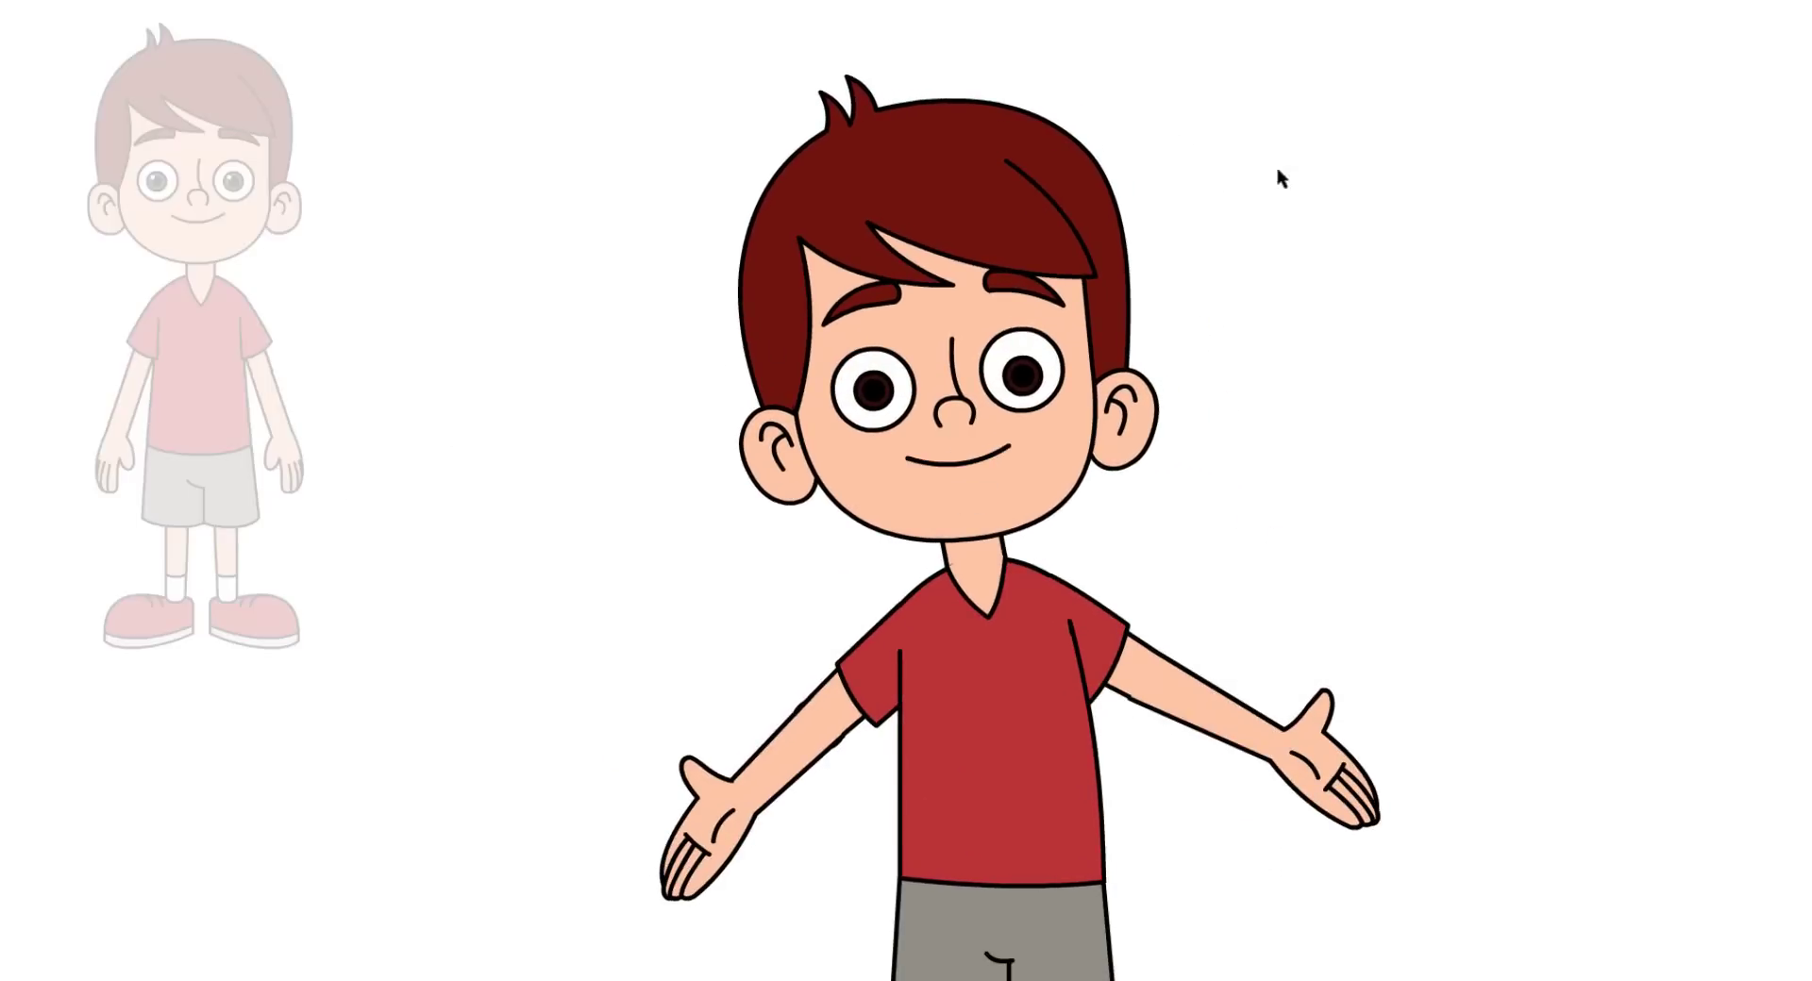
key(Escape)
click(1796, 15)
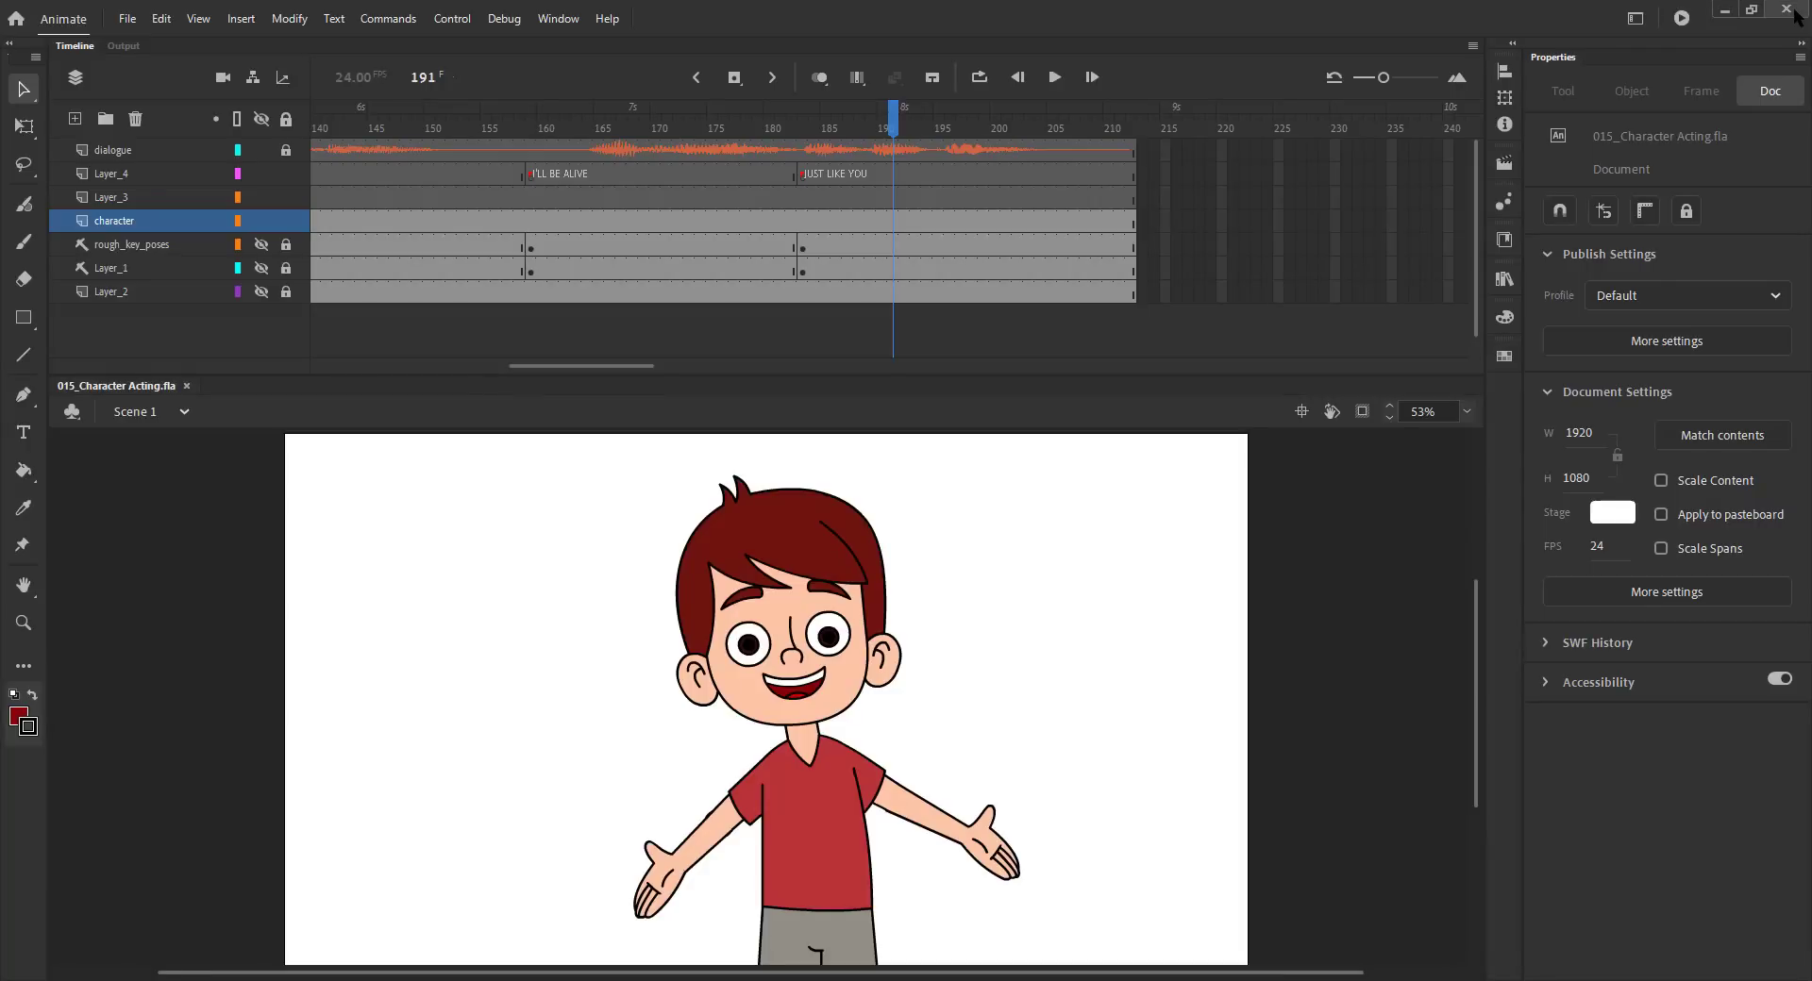
Step: Open the Front angle symbol from the first frame of Scene 1 and scrub to frame 16
drag(623, 369, 304, 203)
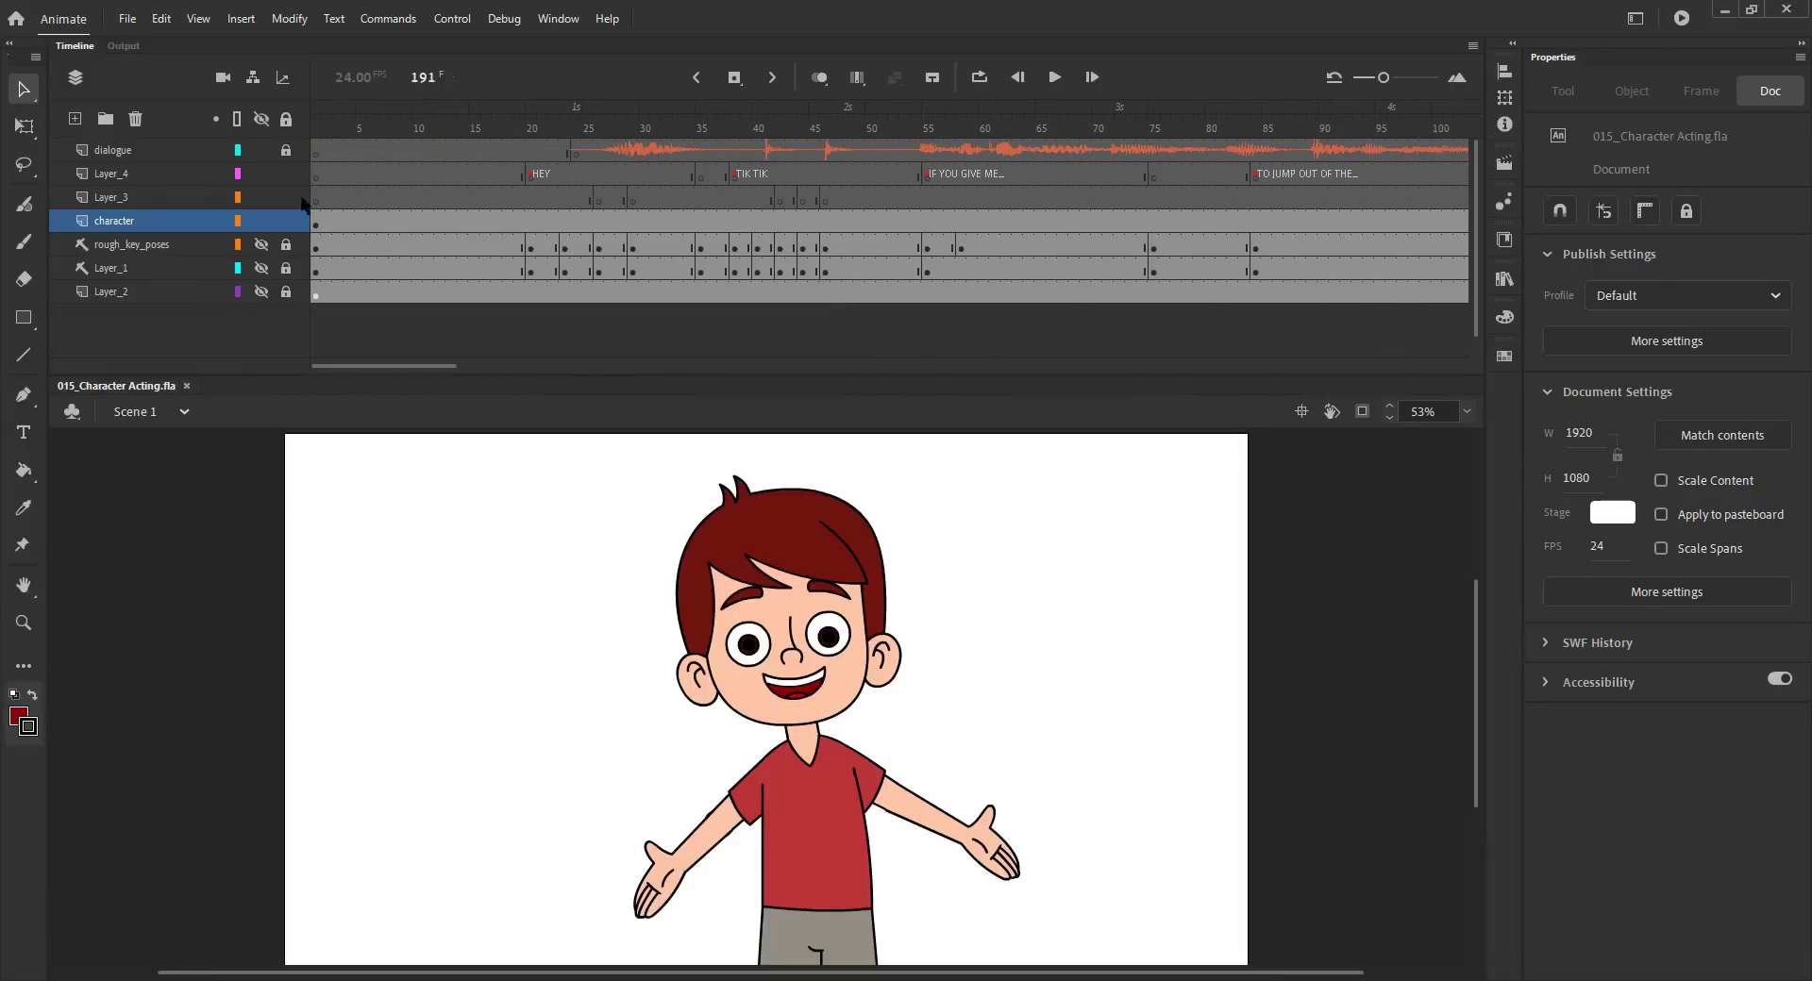
click(819, 648)
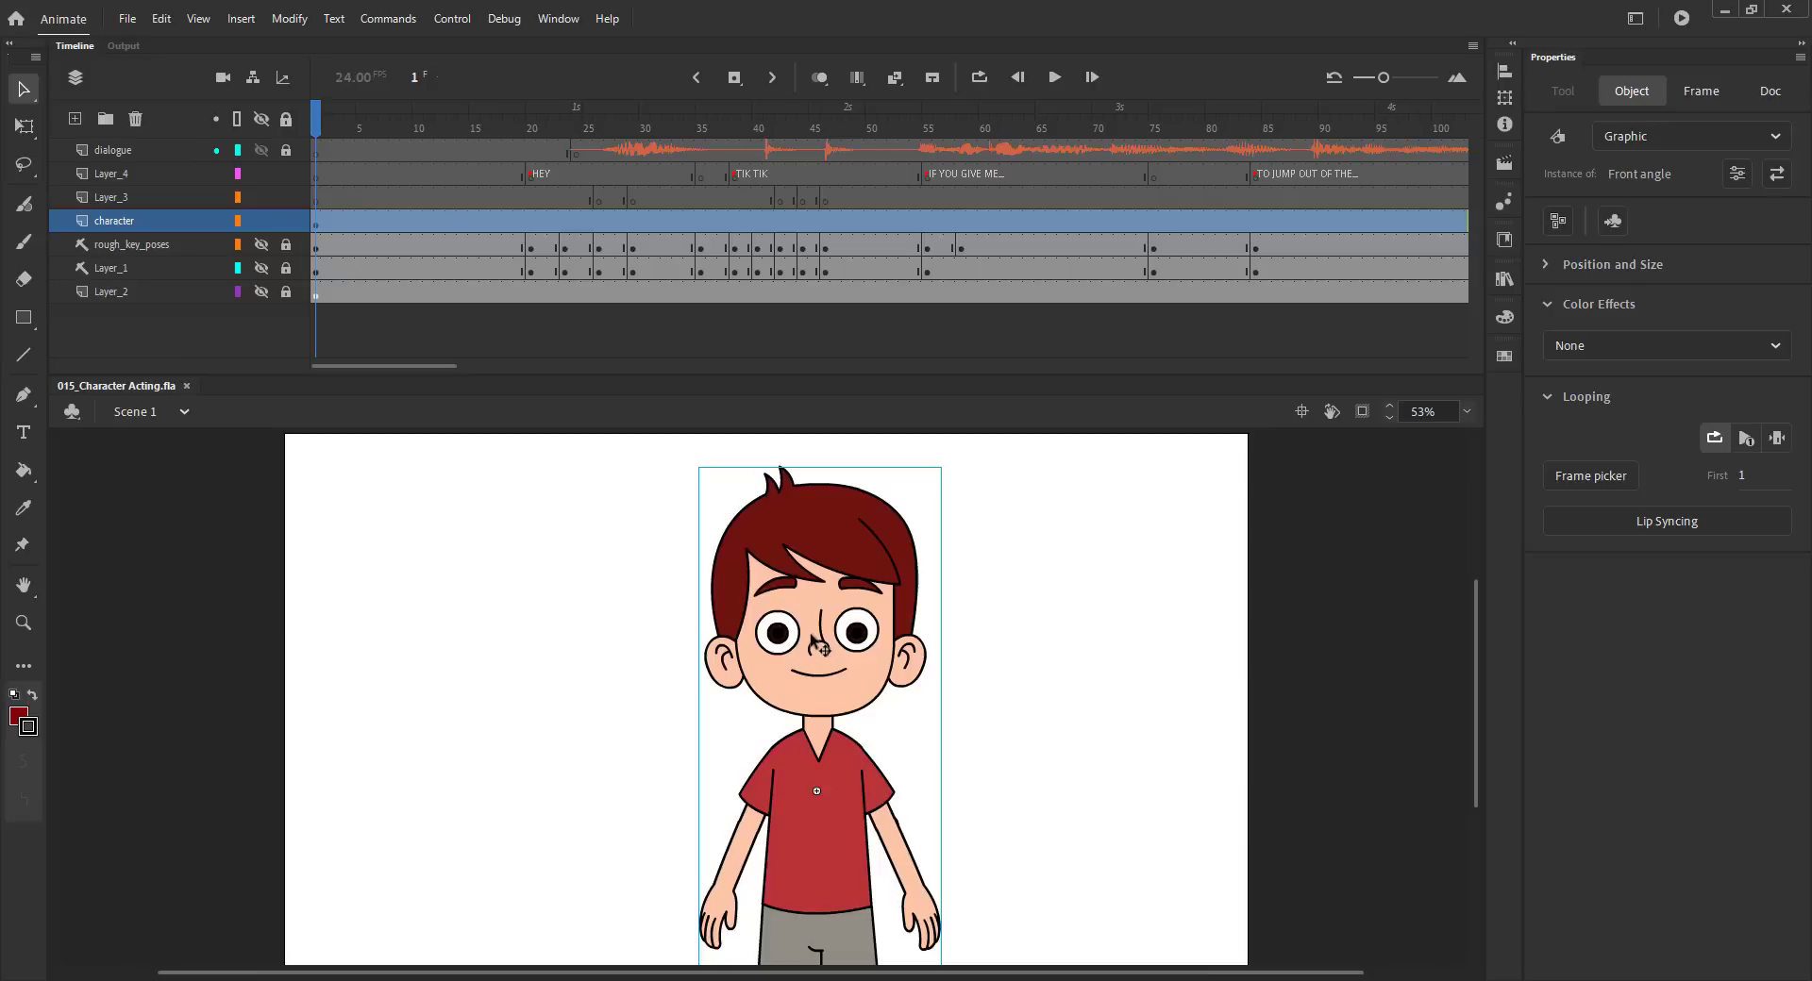
double_click(811, 645)
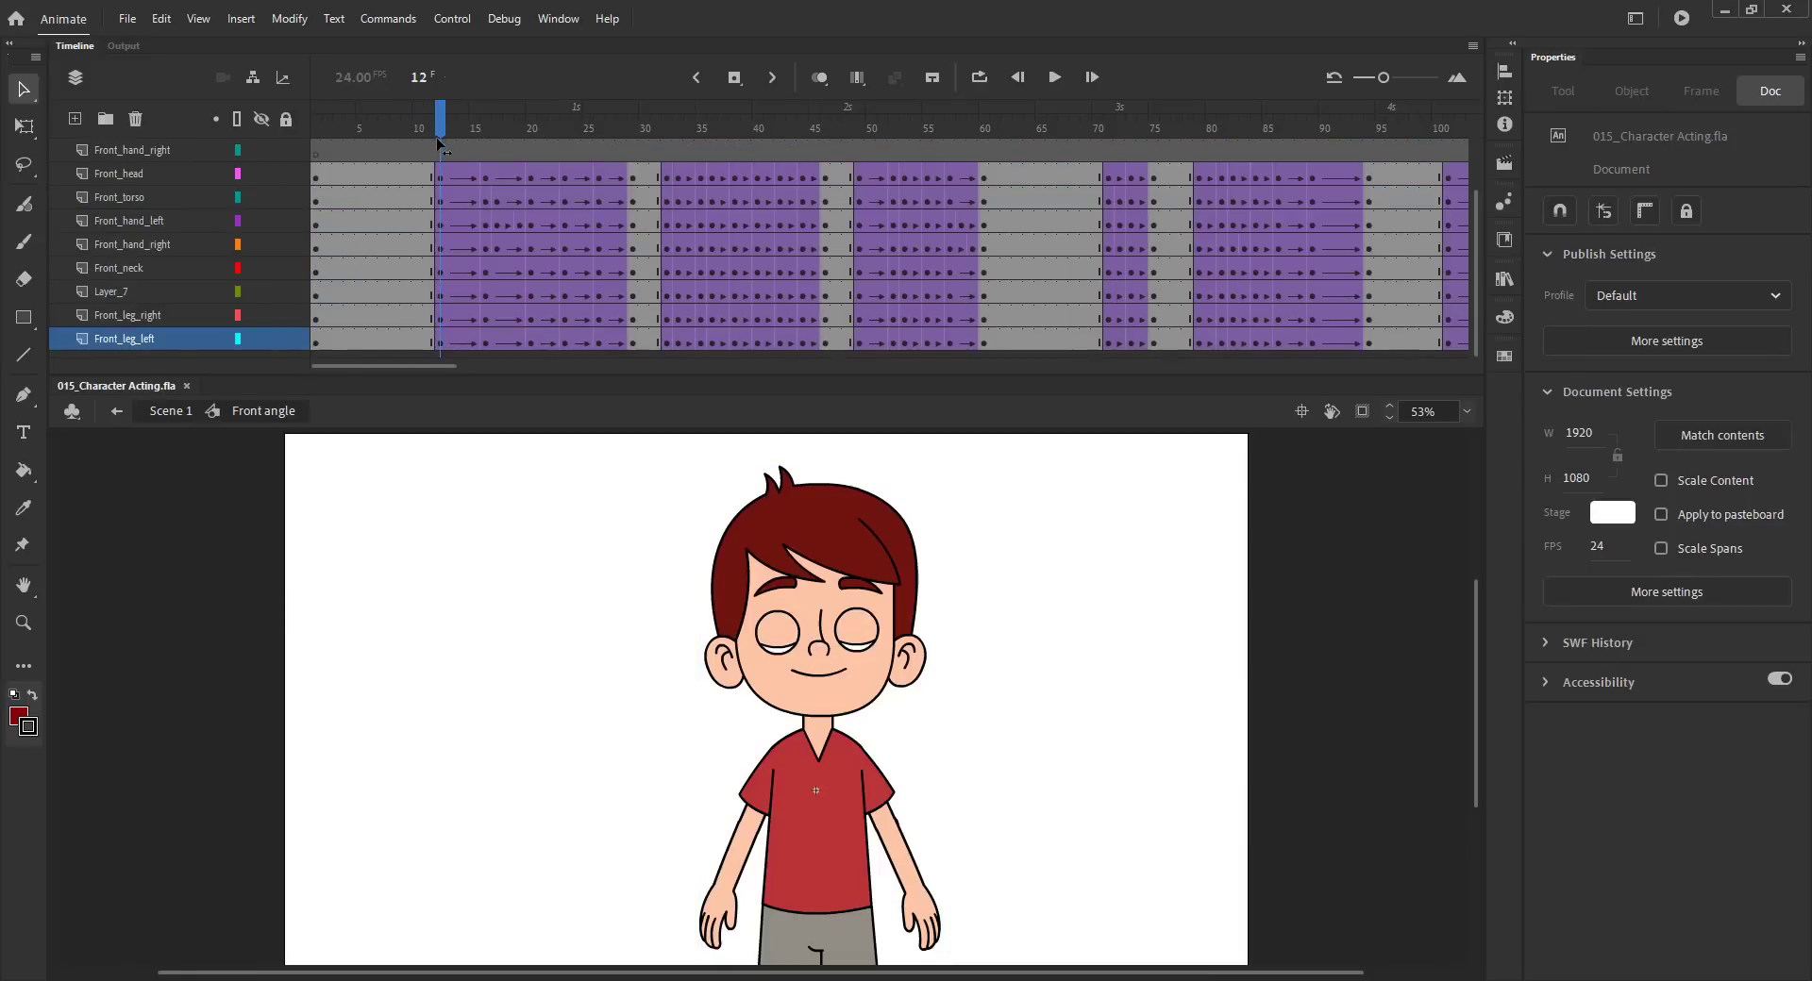
drag(439, 144, 489, 152)
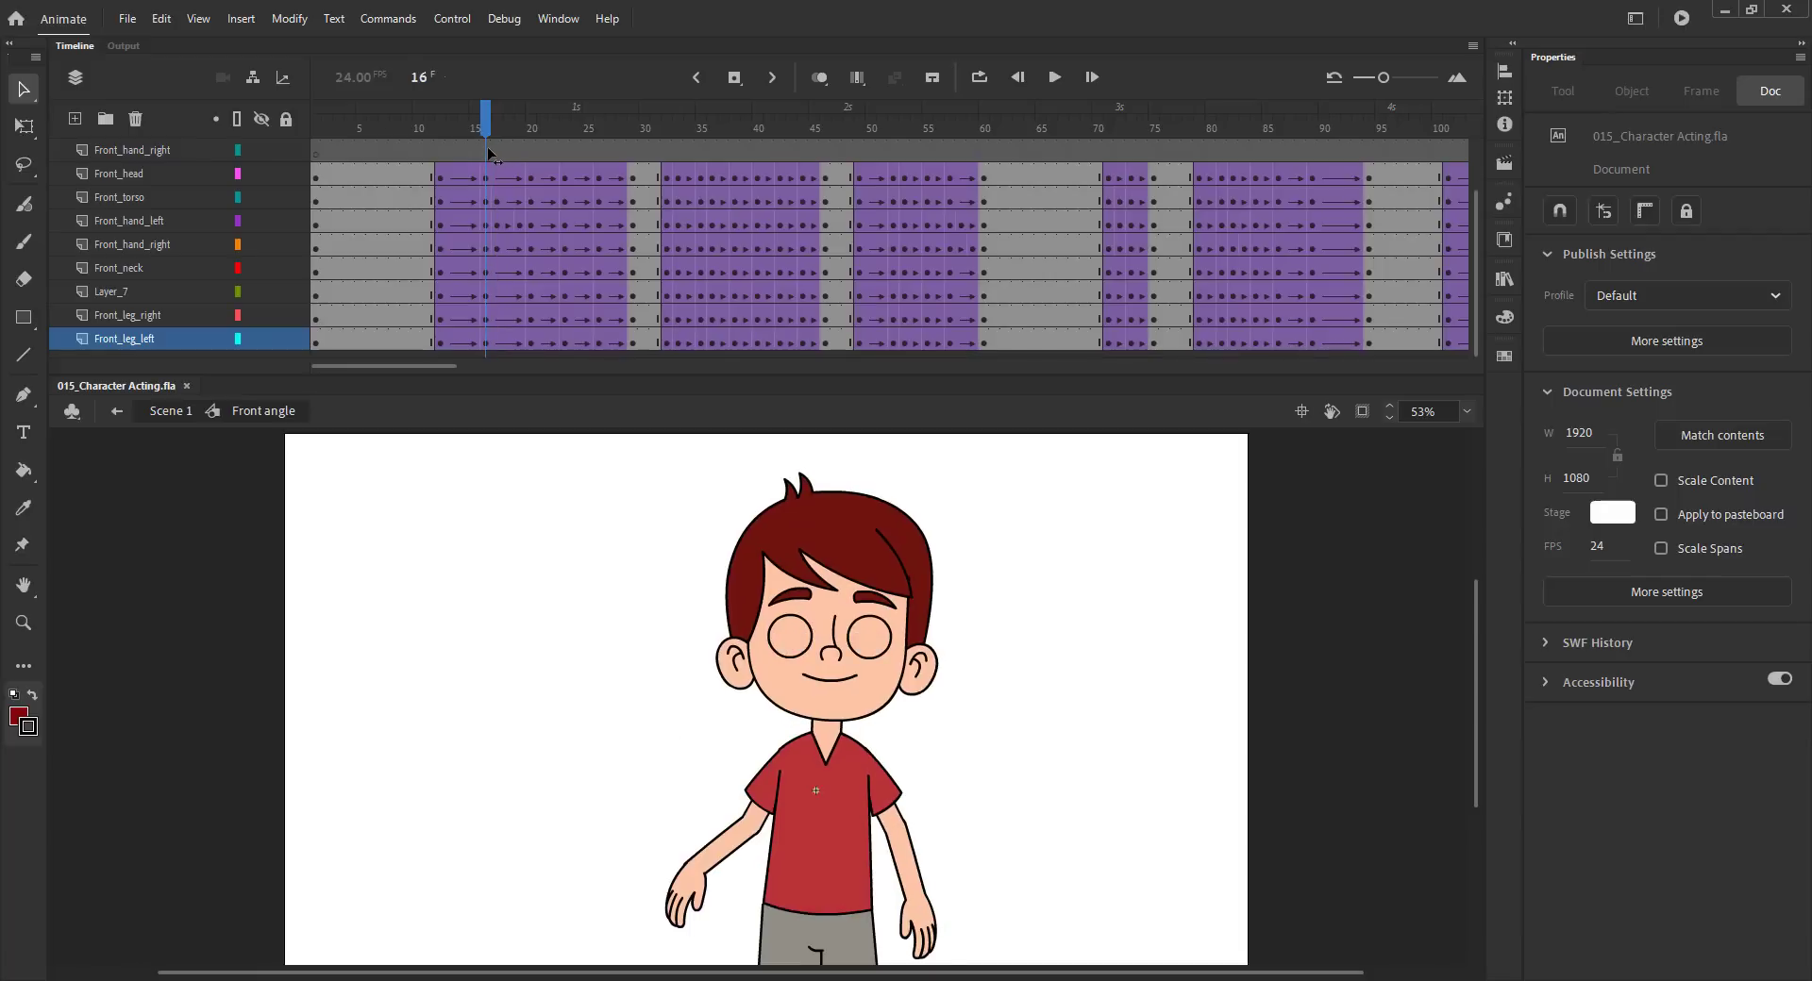
Step: Compare the poses of the Front_hand right and Front_hand left symbols between frames 16 and 17
click(765, 797)
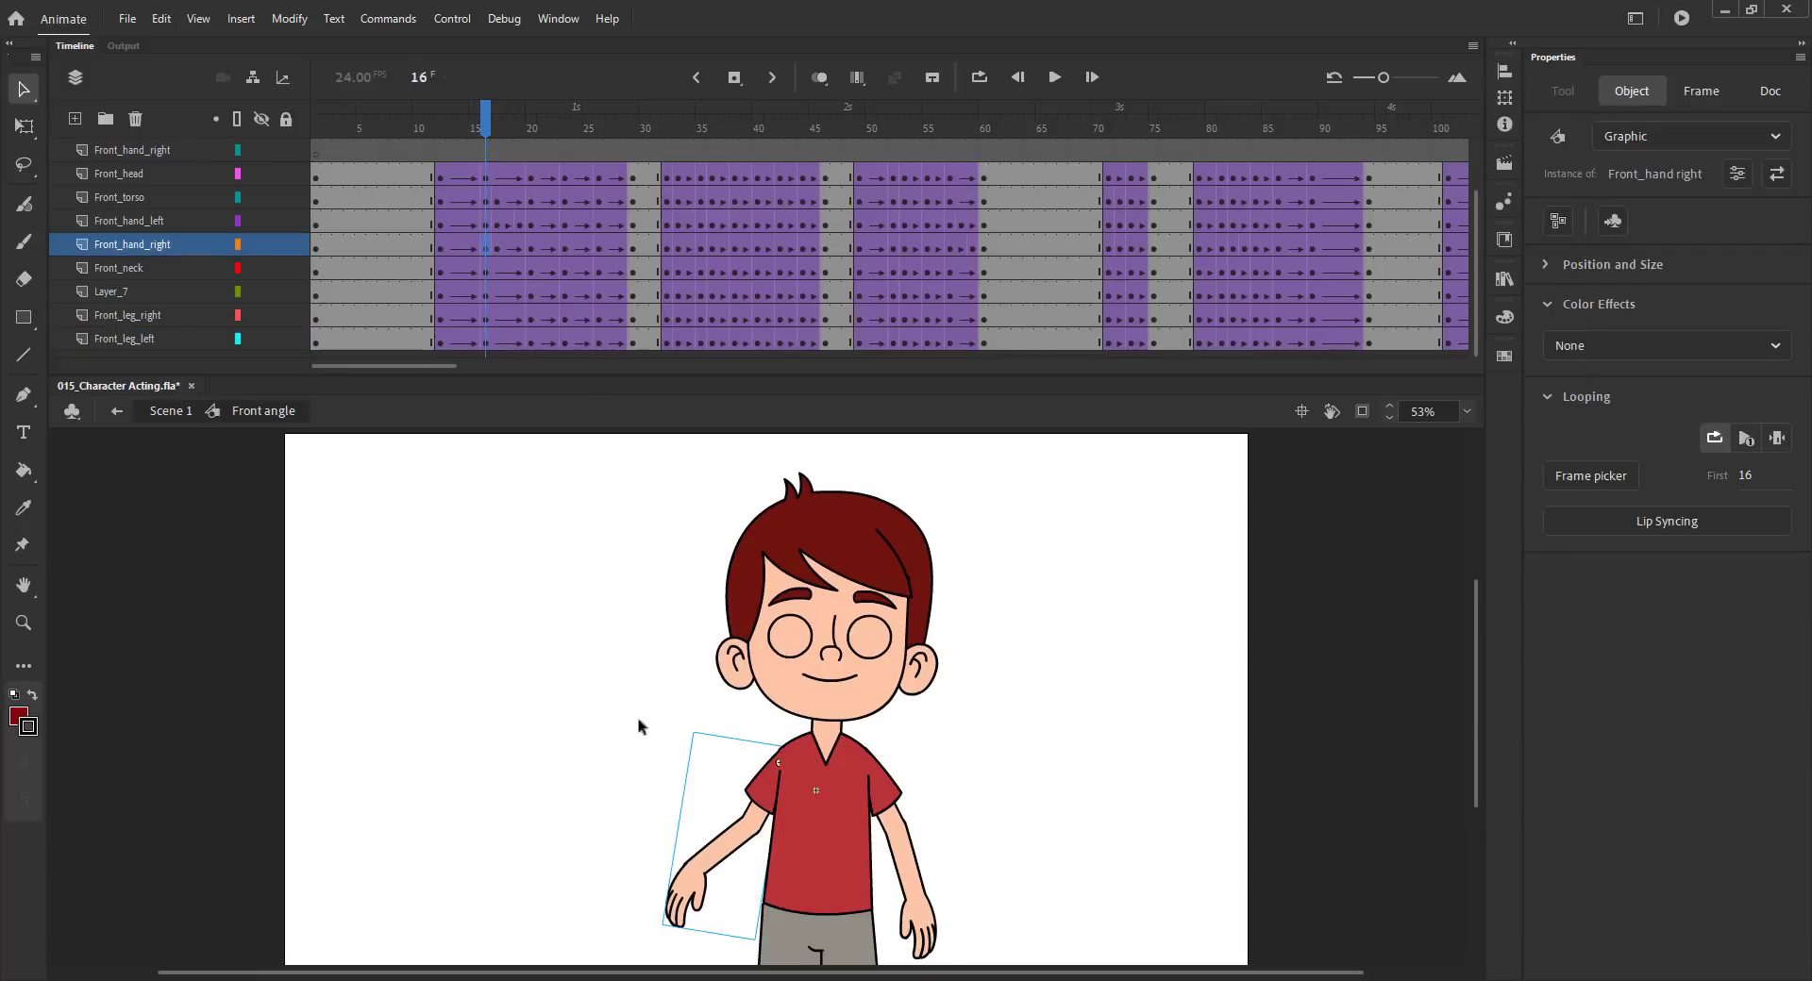
click(580, 695)
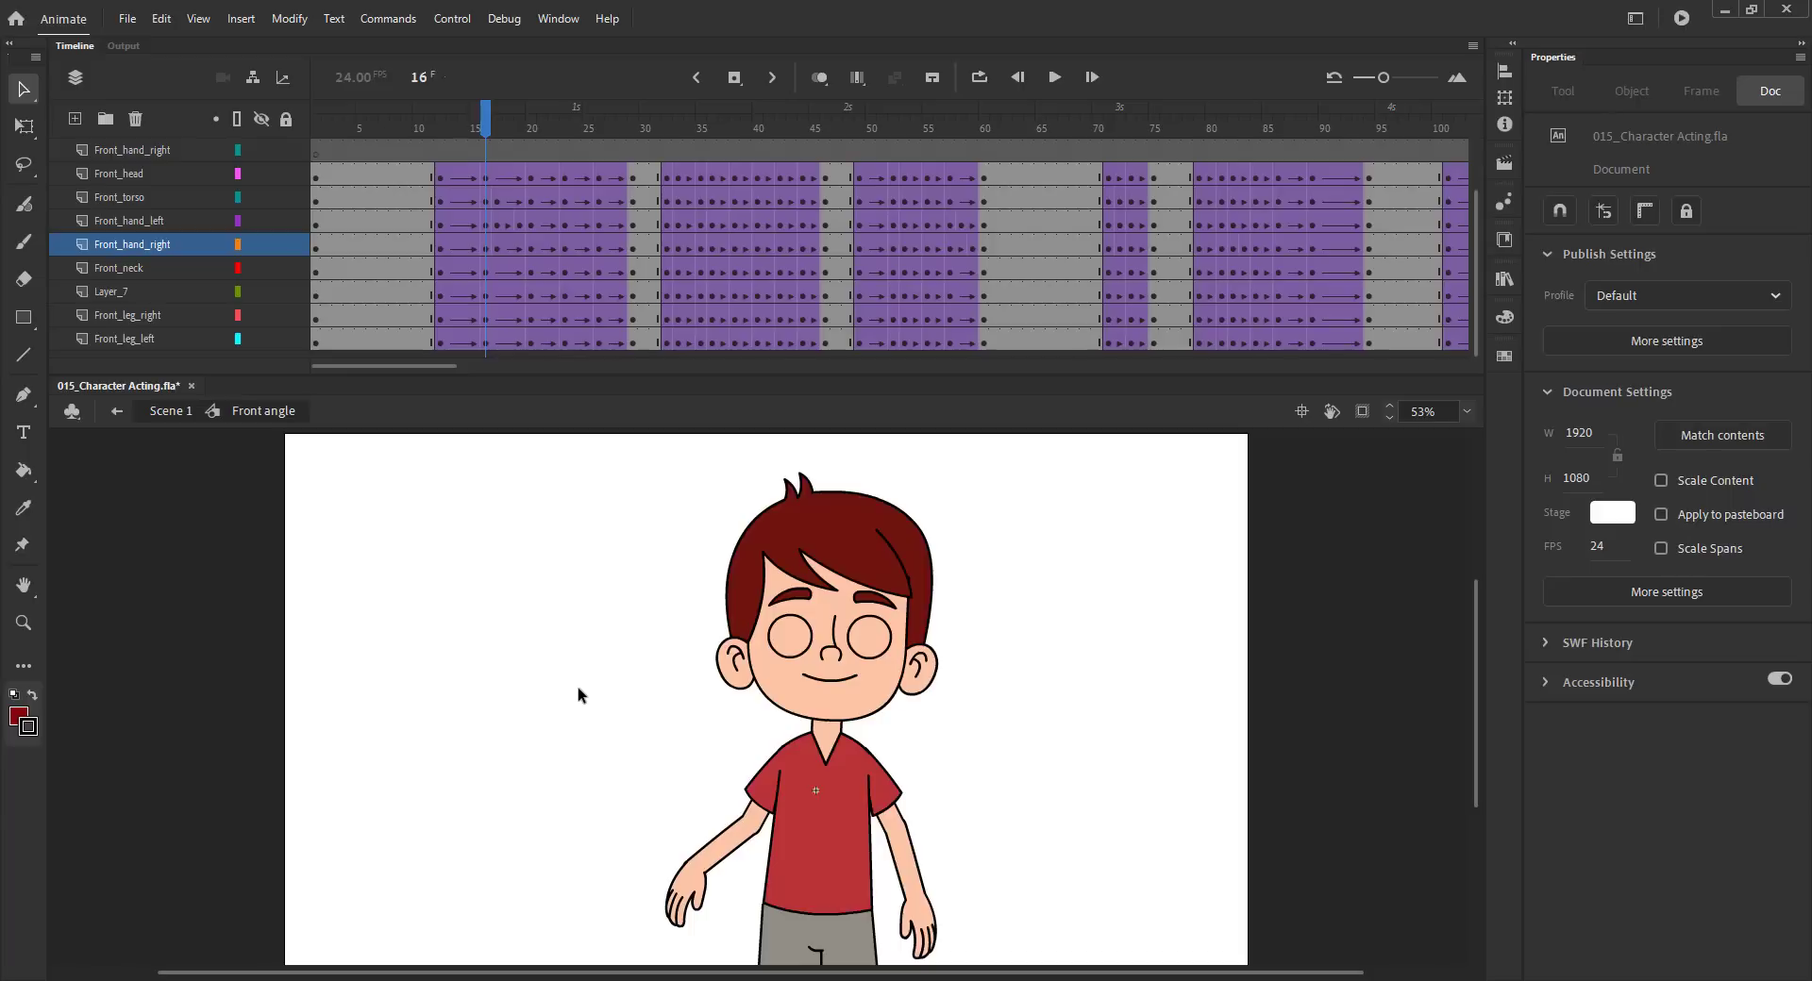
click(762, 780)
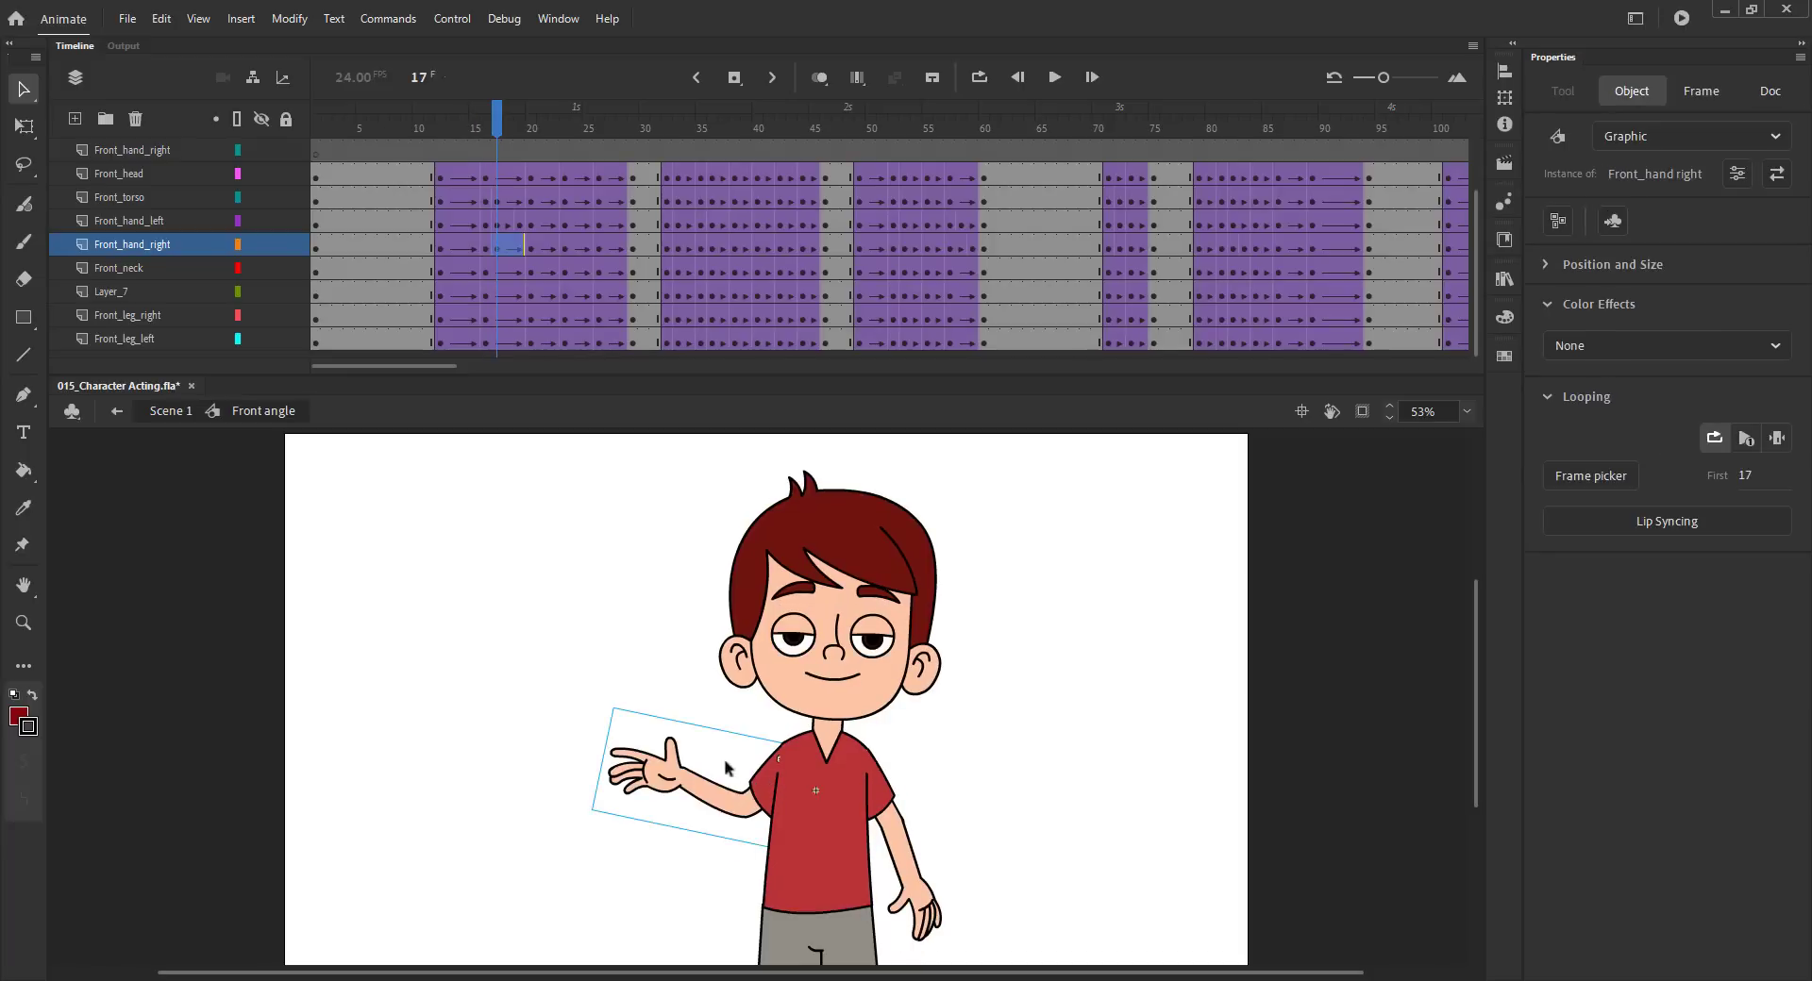
click(559, 714)
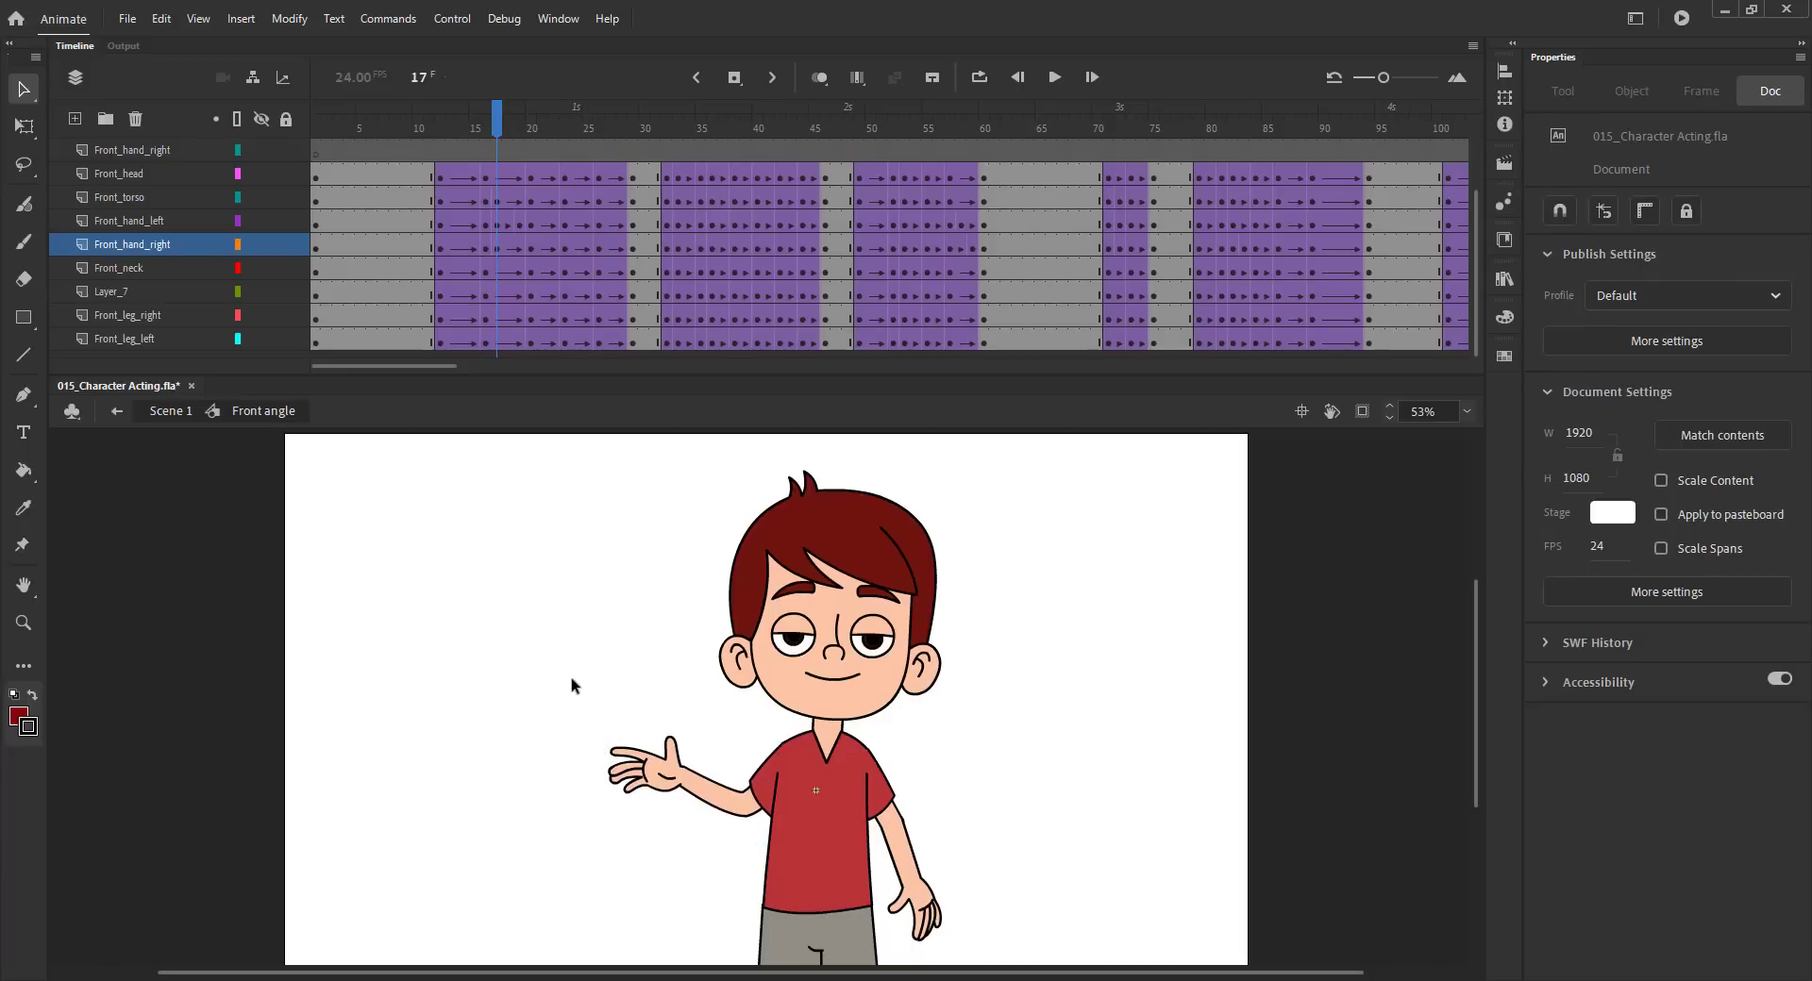
key(comma)
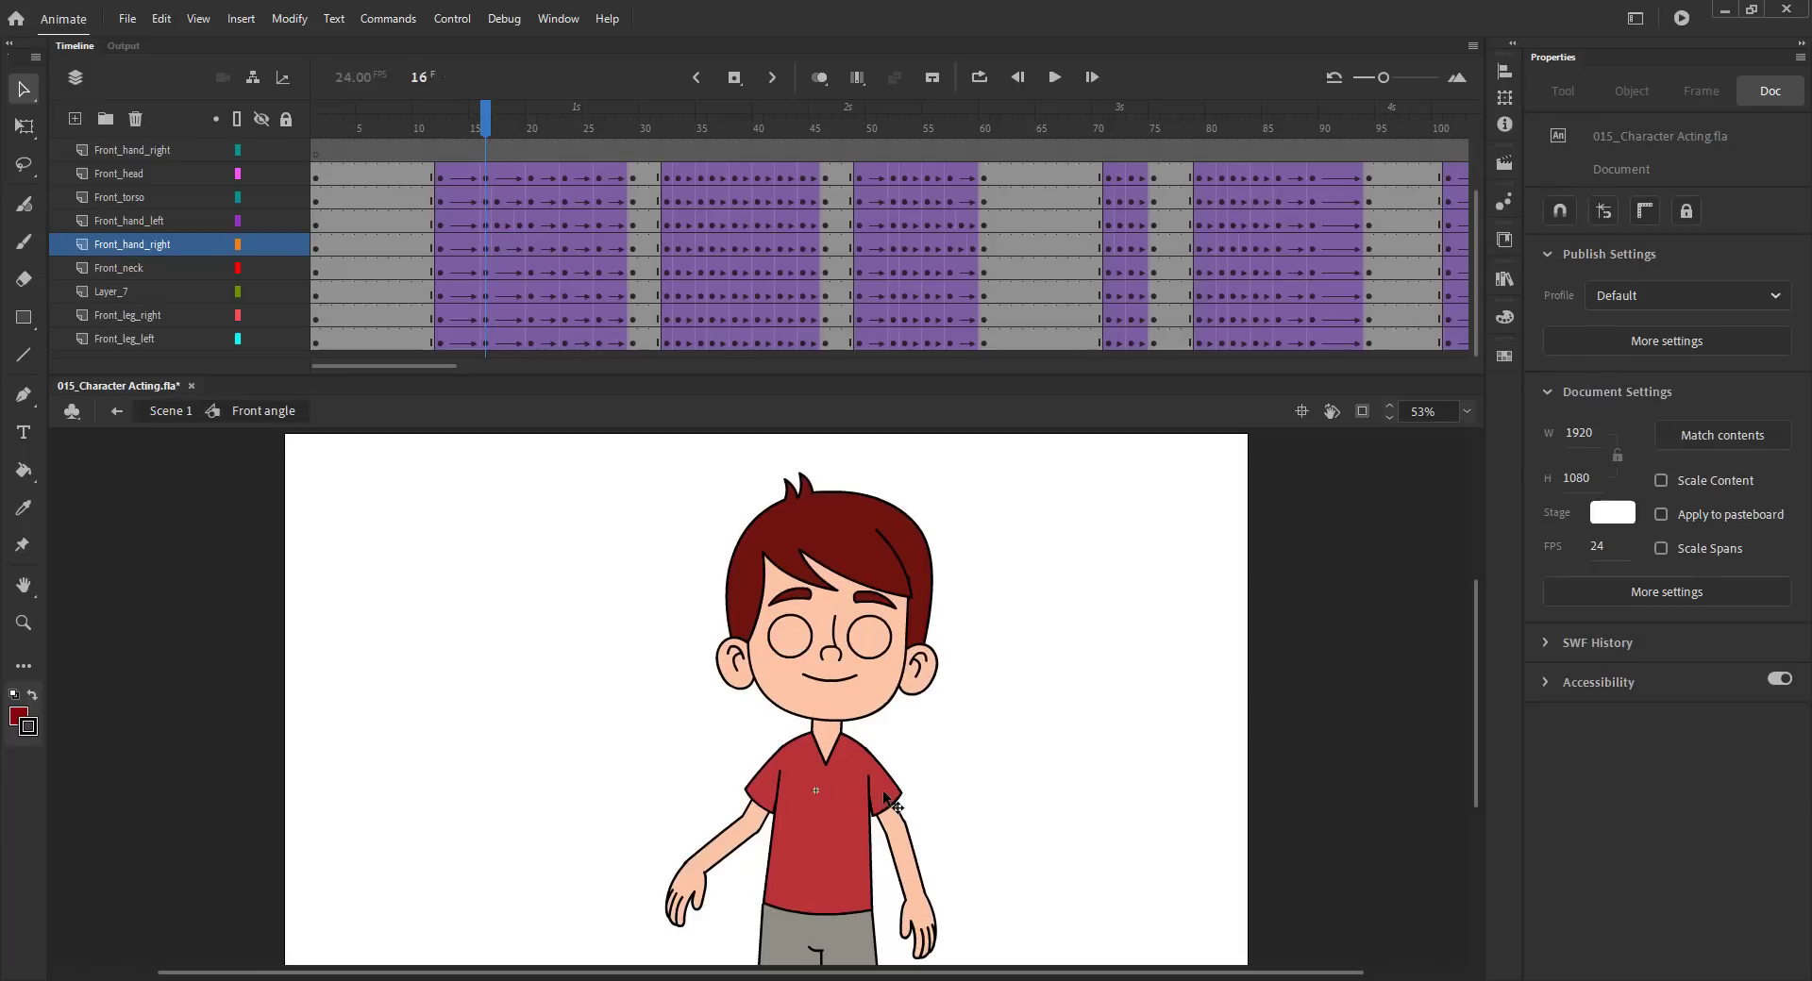
click(889, 804)
key(period)
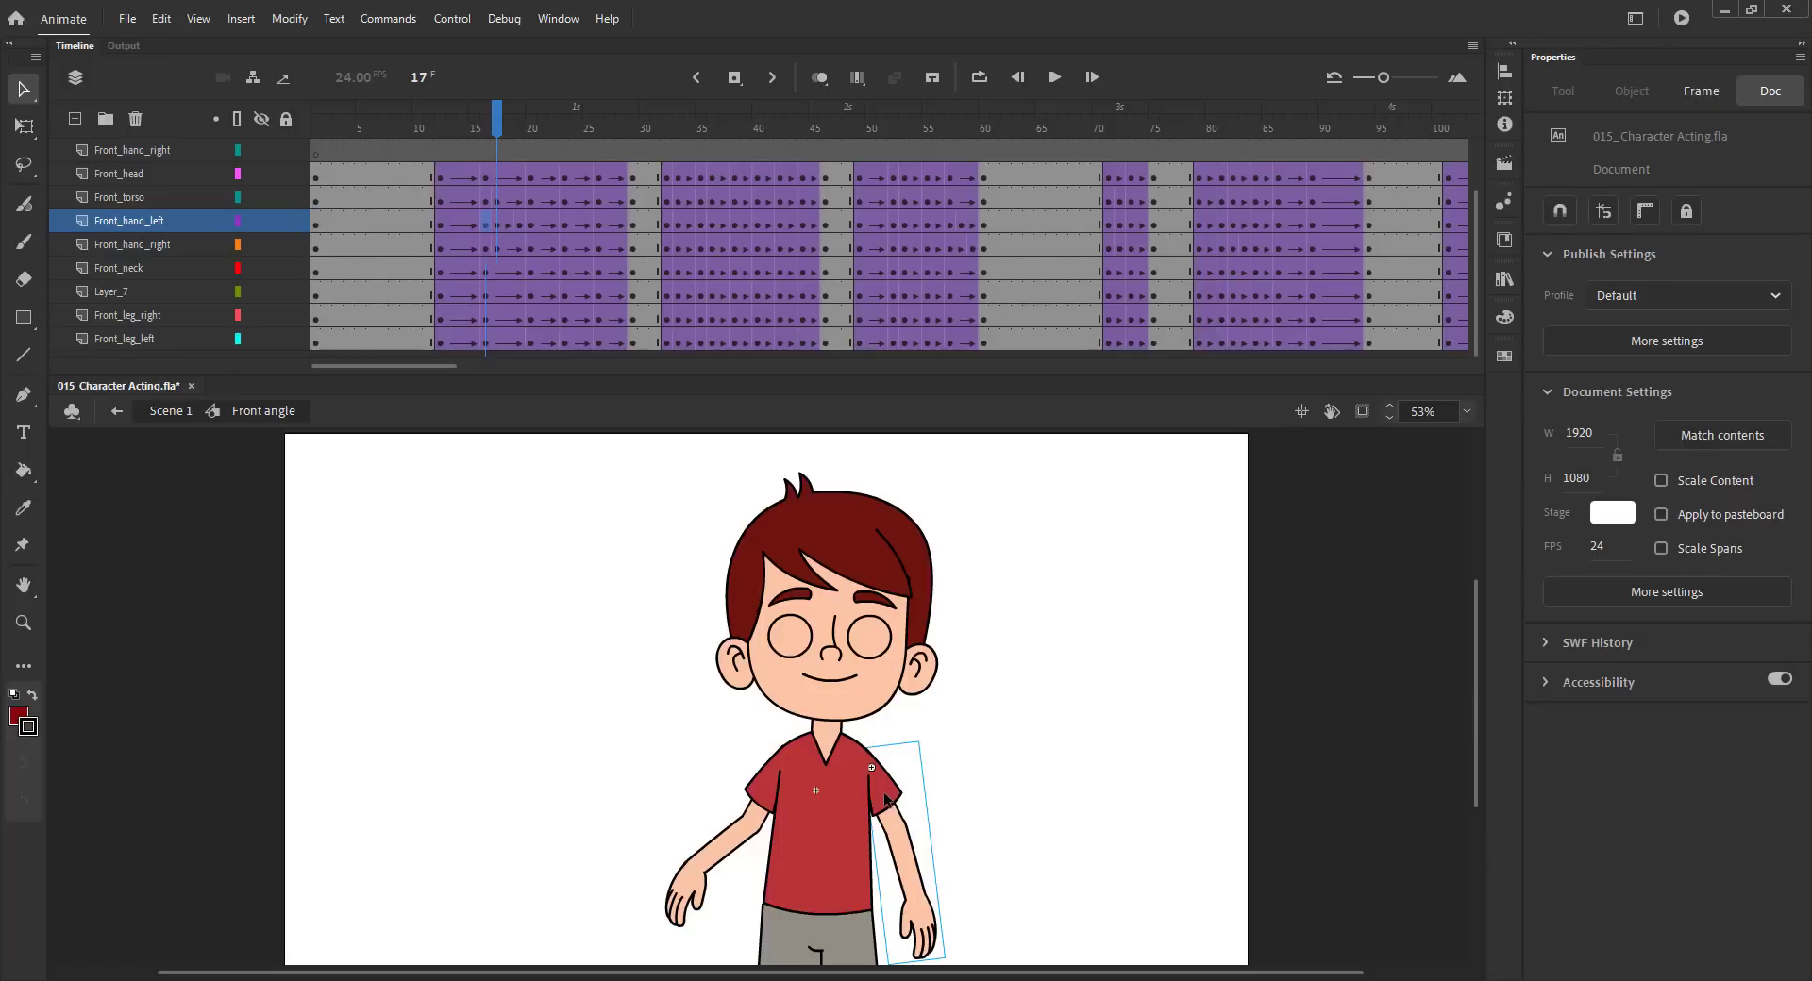
click(889, 804)
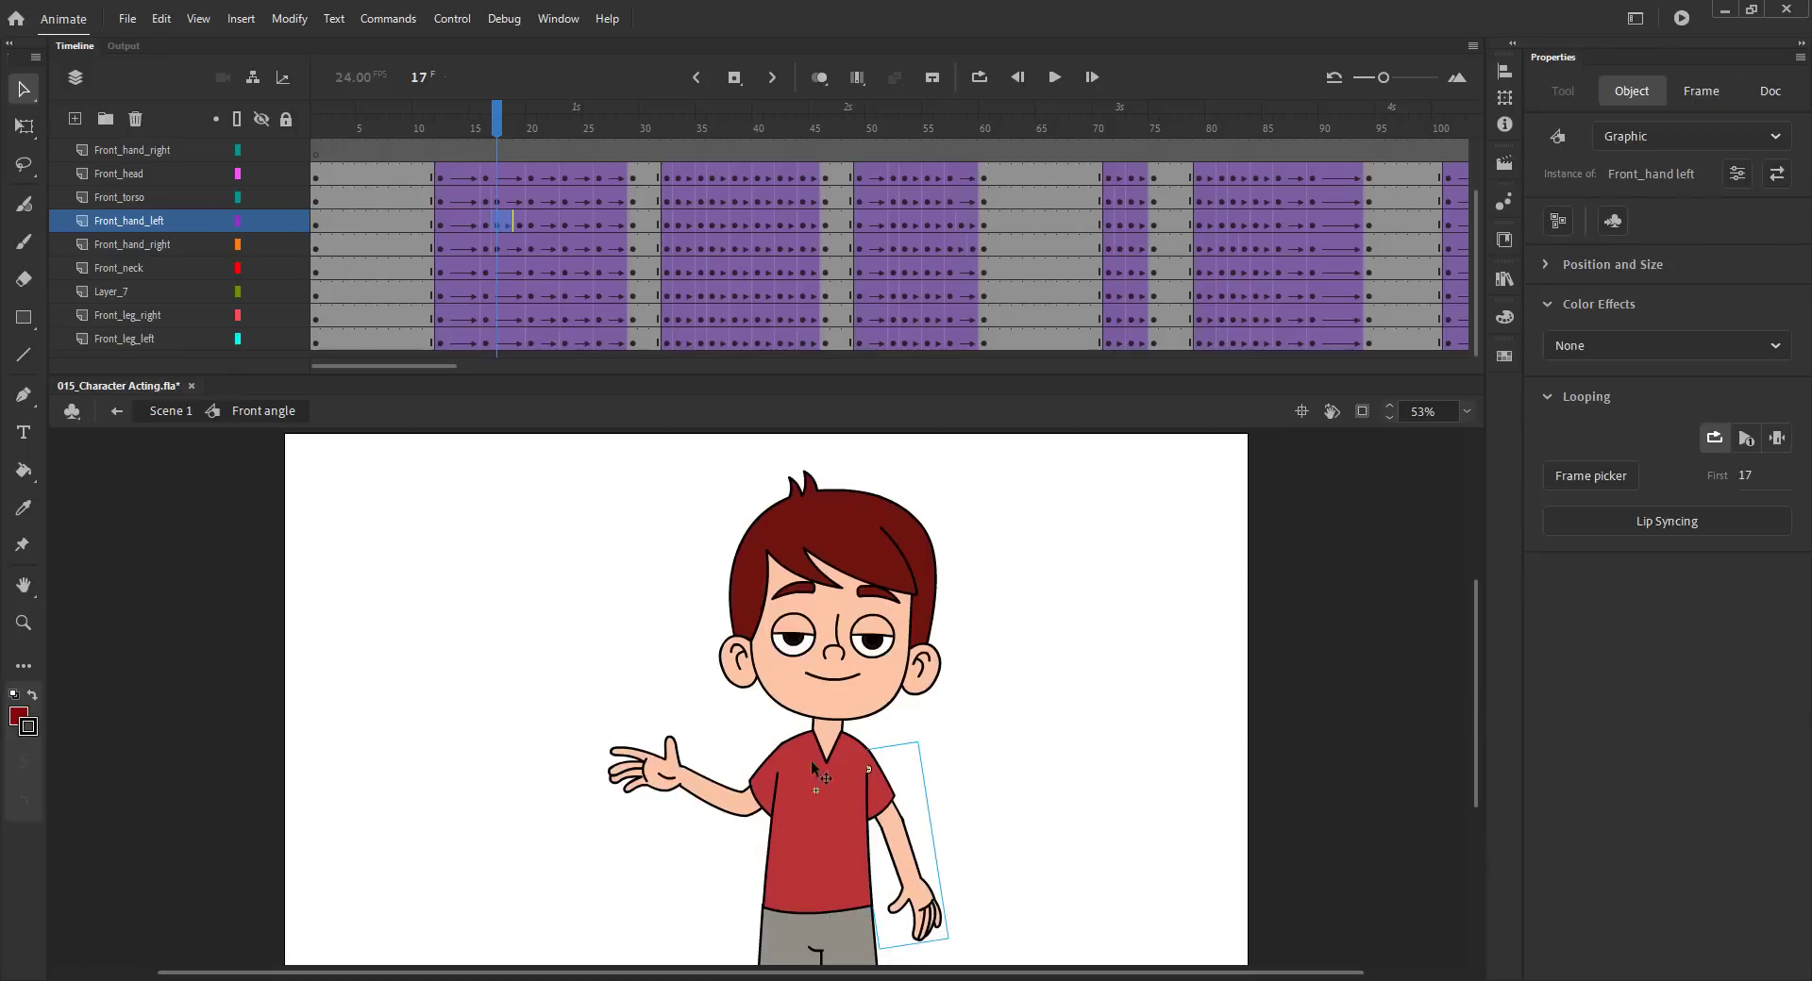
click(669, 699)
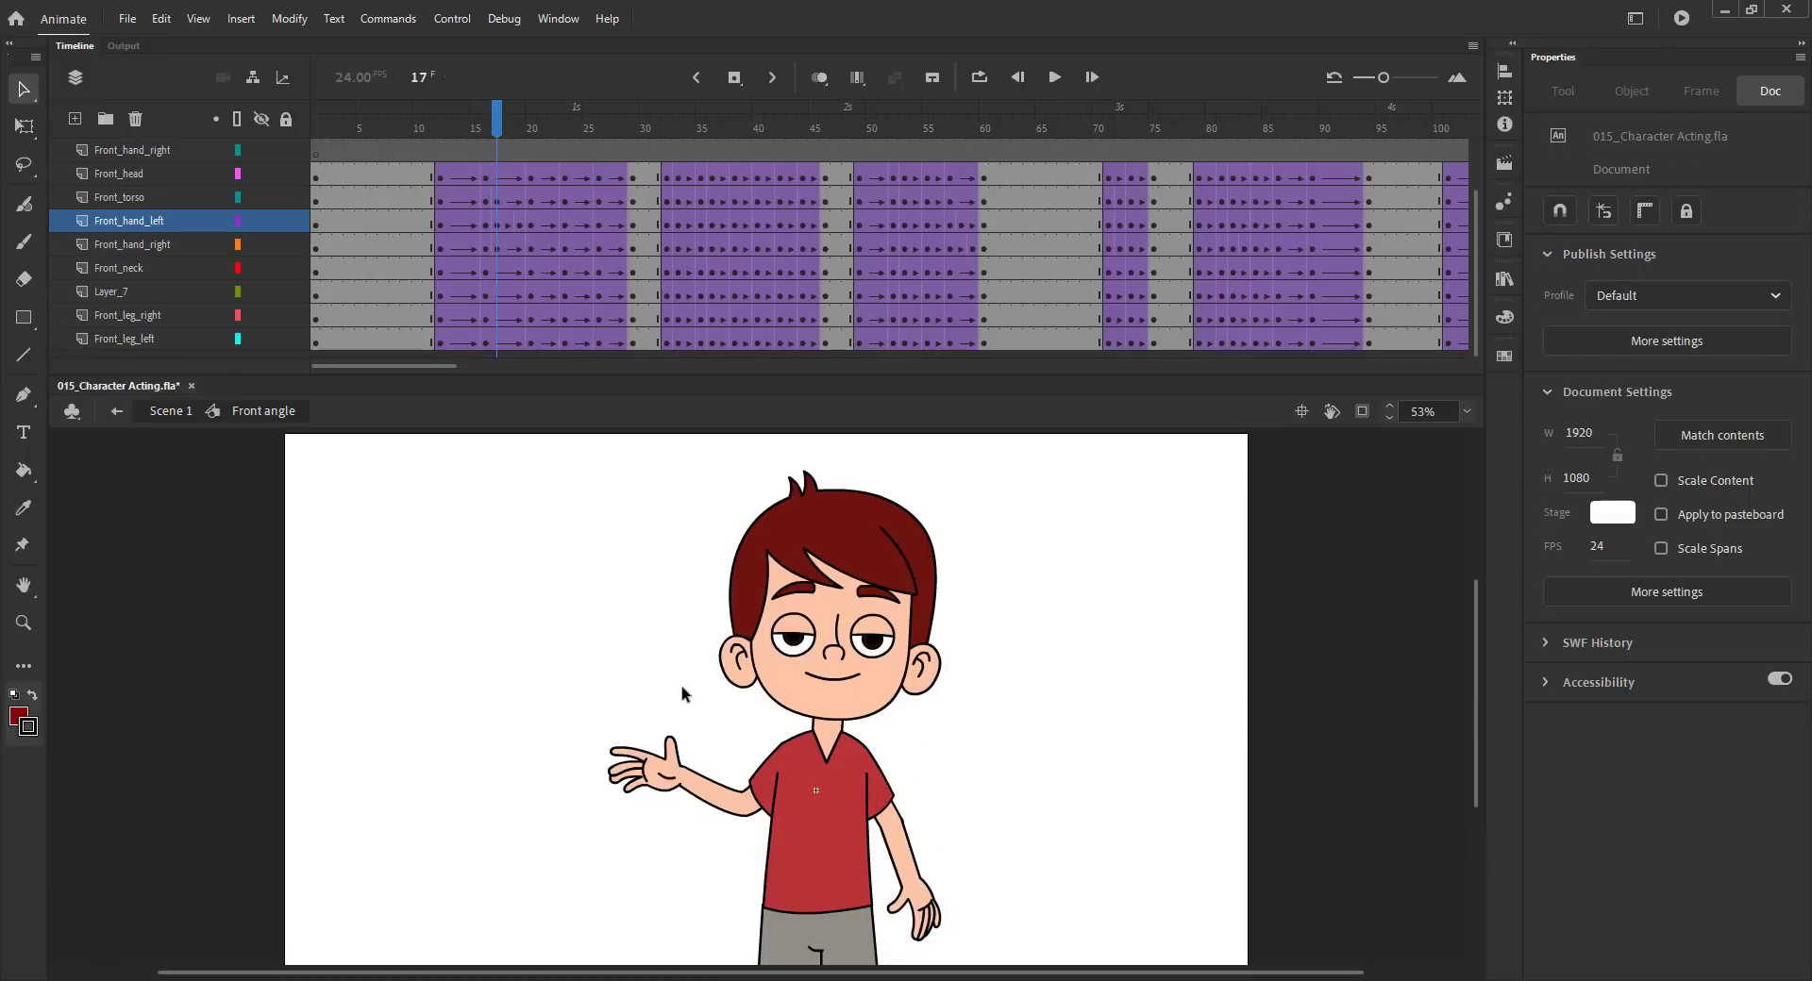
Step: Save the file, open the Front_hand left symbol at frame 17, and select the Front_elbow_left layer
key(ctrl+s)
key(z)
drag(510, 461, 1047, 960)
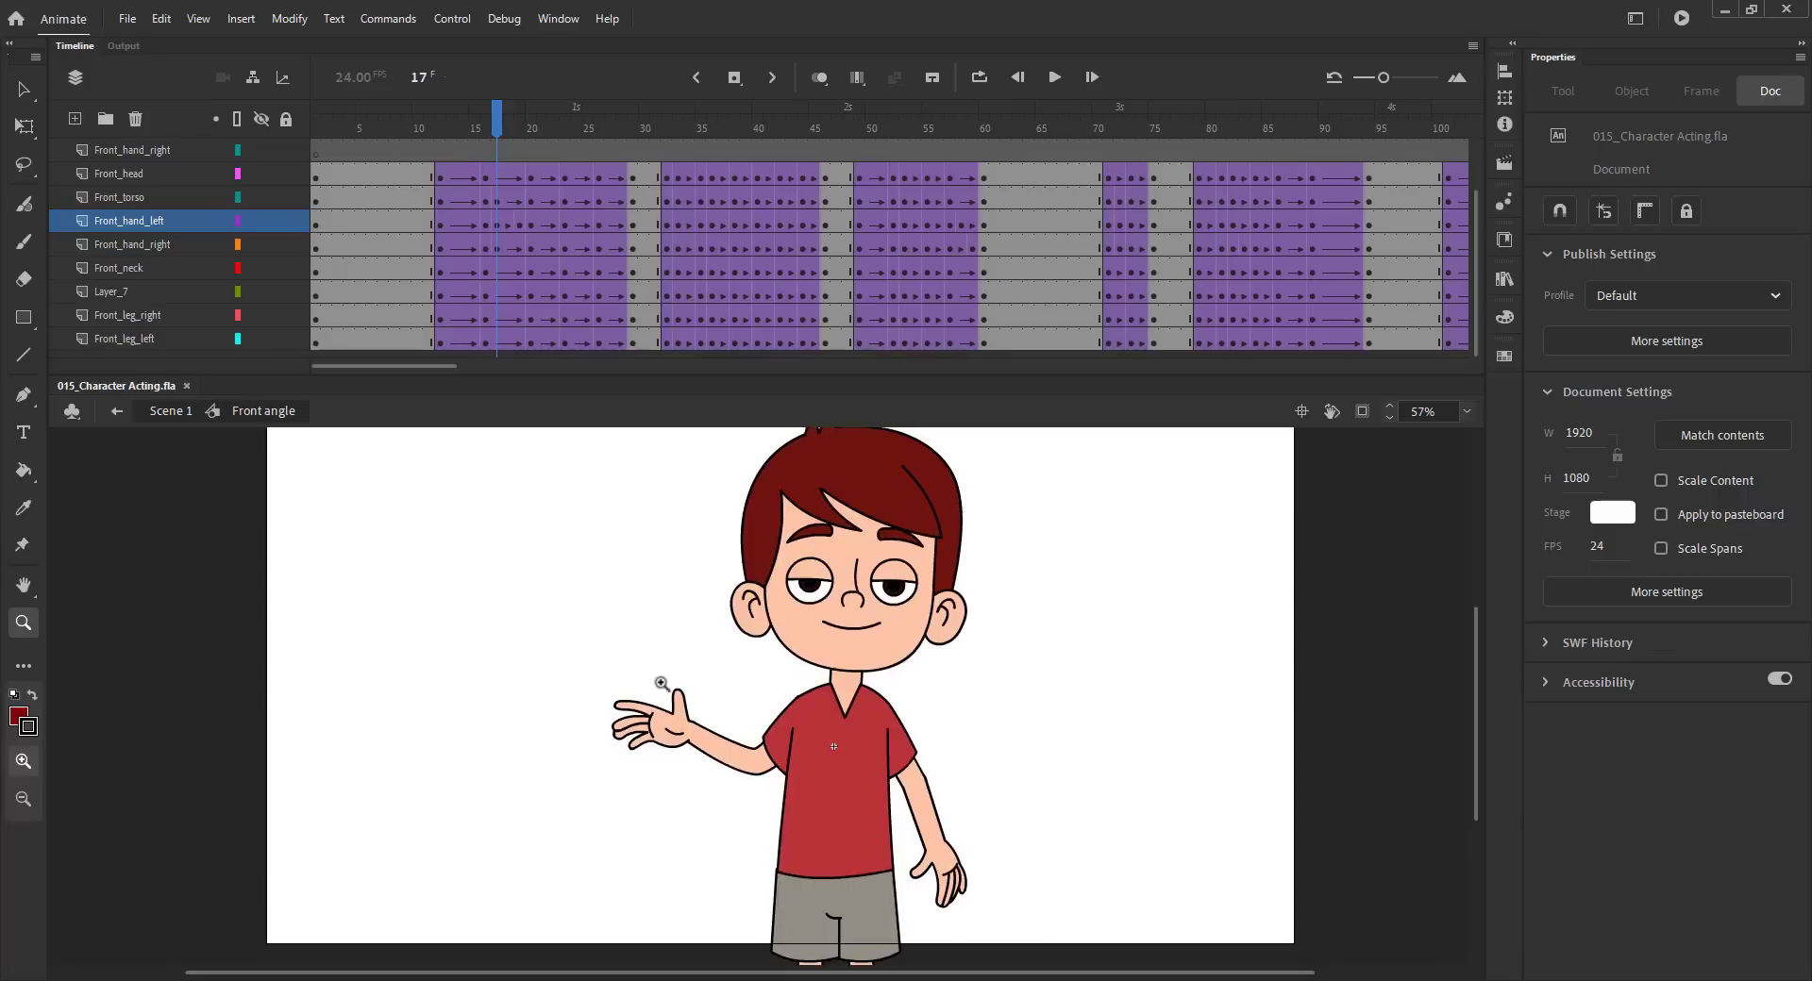
drag(562, 646, 1028, 924)
key(v)
double_click(1012, 729)
click(1011, 721)
drag(1153, 944, 1072, 855)
click(1072, 715)
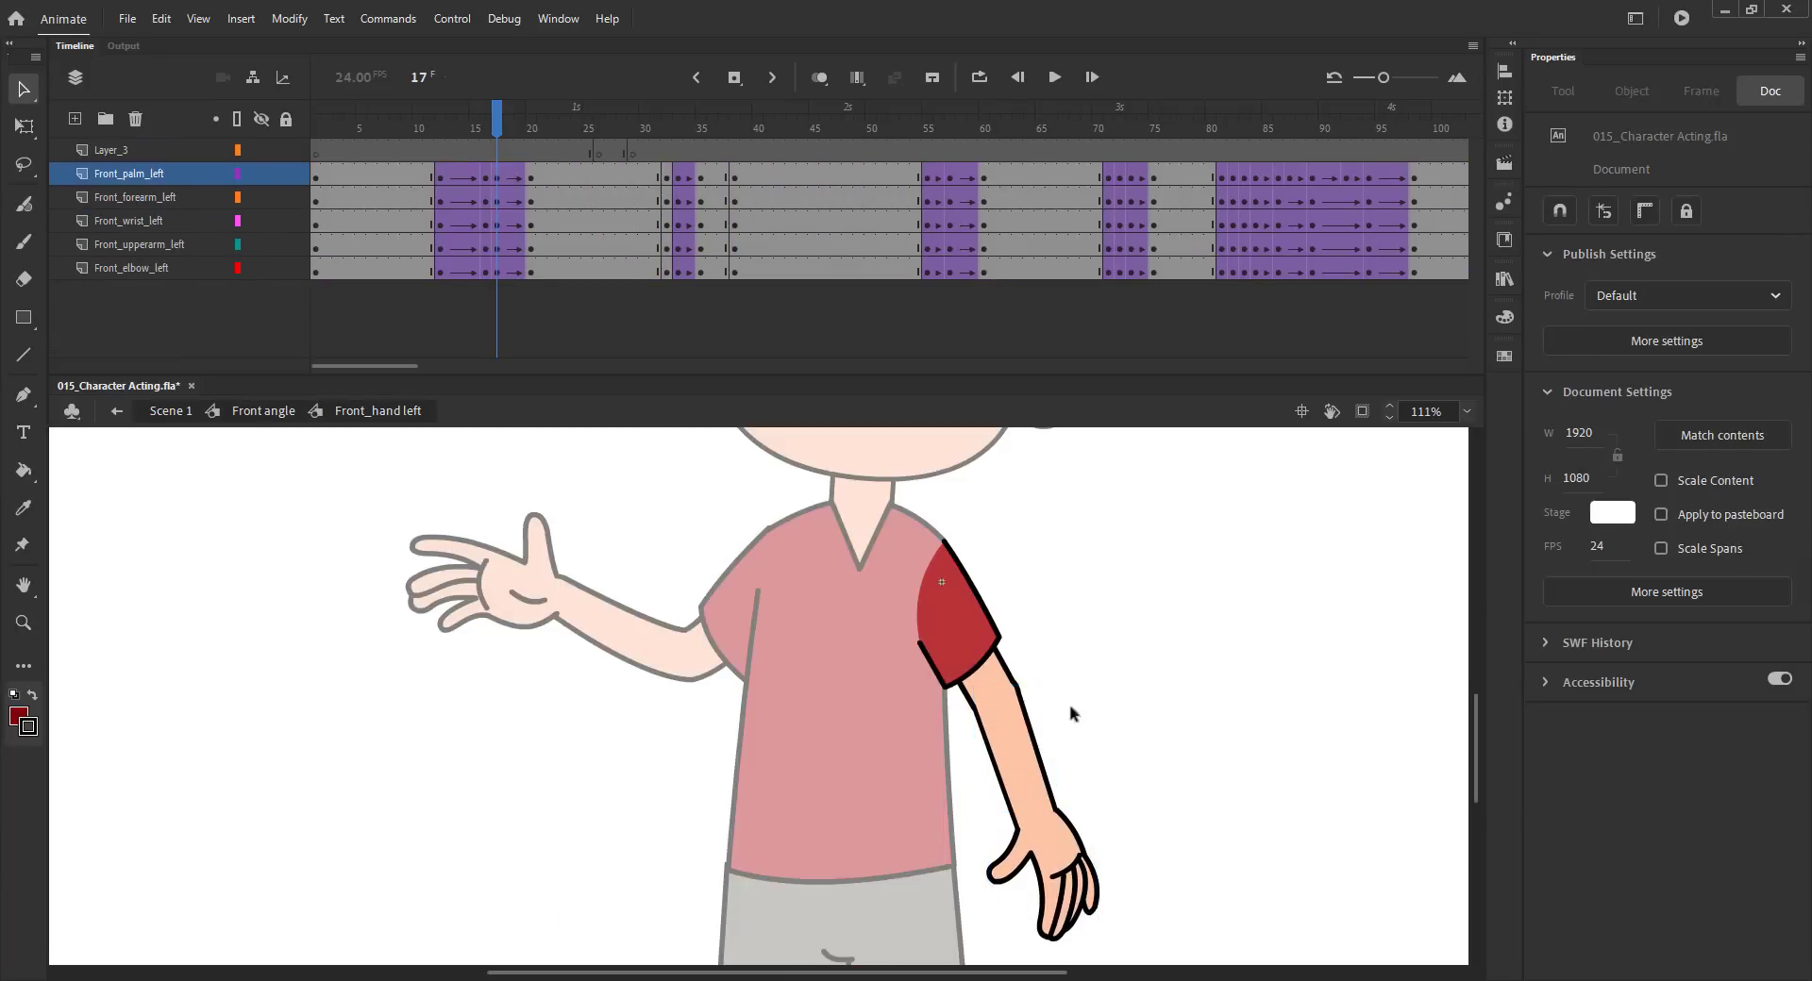
click(1023, 694)
click(530, 444)
click(162, 270)
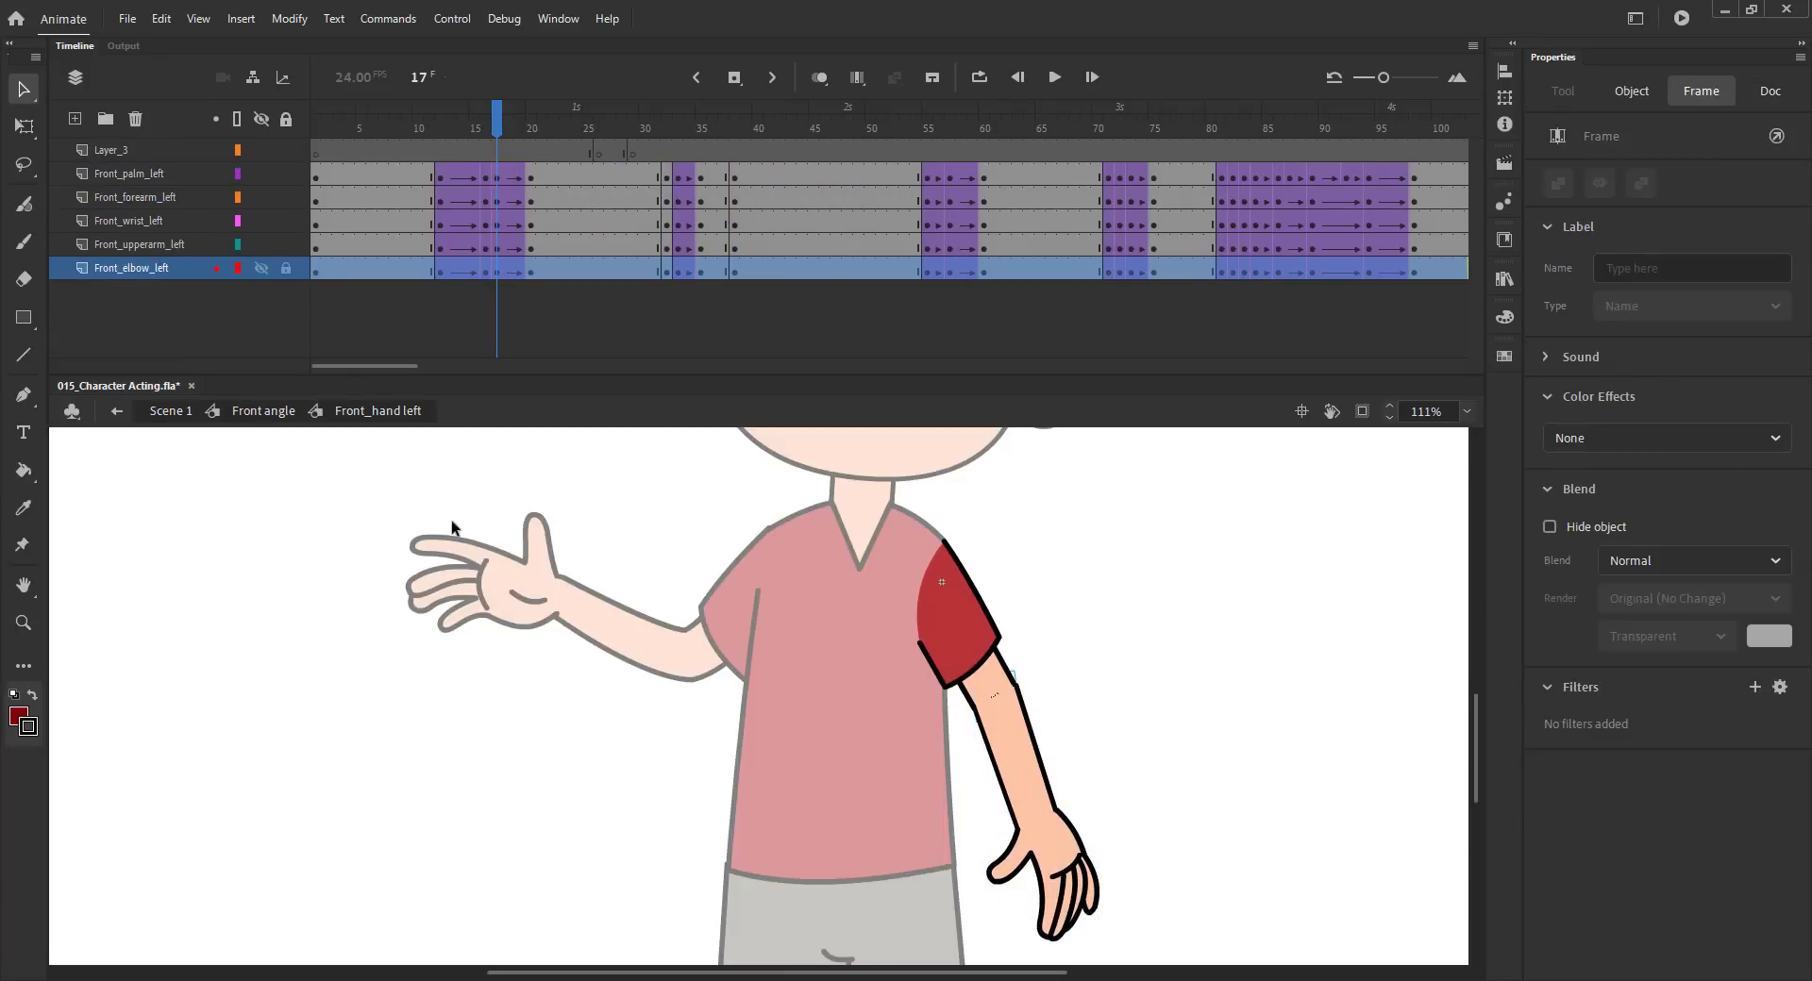
Step: Inside Front_forearm left at frame 17, align the elbow end of the forearm with the upper arm outline and return to Front_hand left
double_click(1023, 745)
click(574, 705)
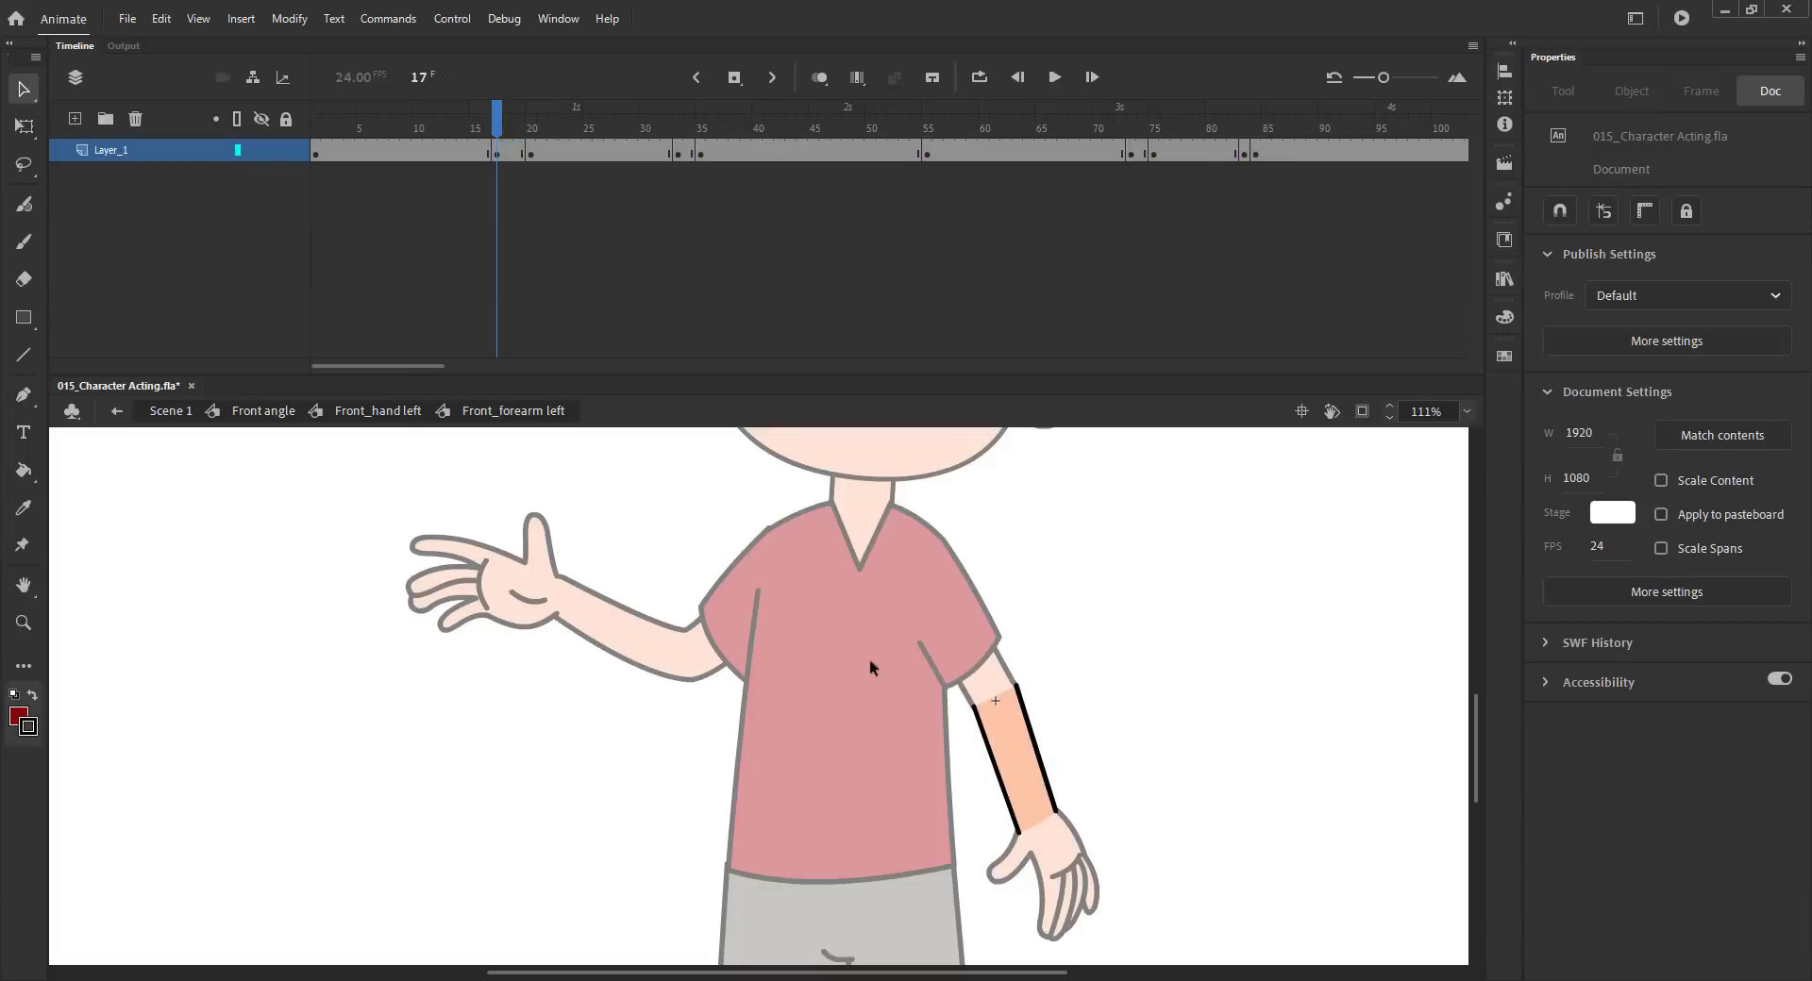
key(z)
drag(930, 650, 1143, 779)
key(v)
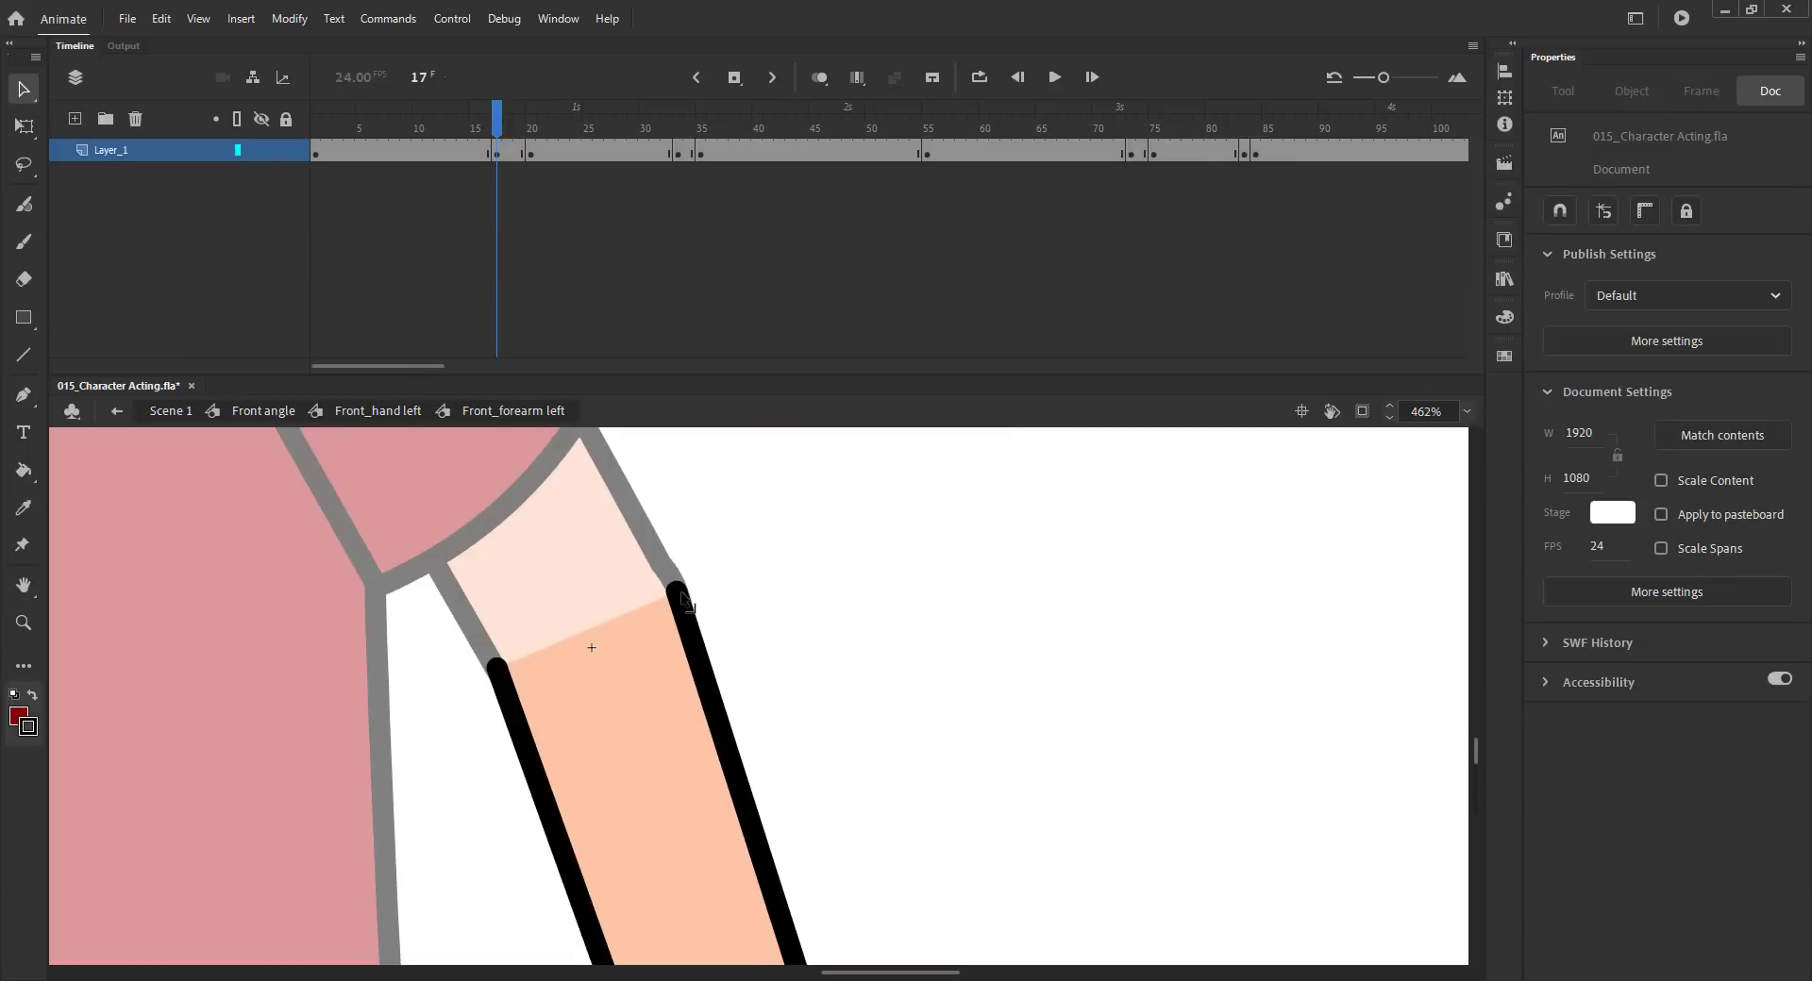
key(ctrl+minus)
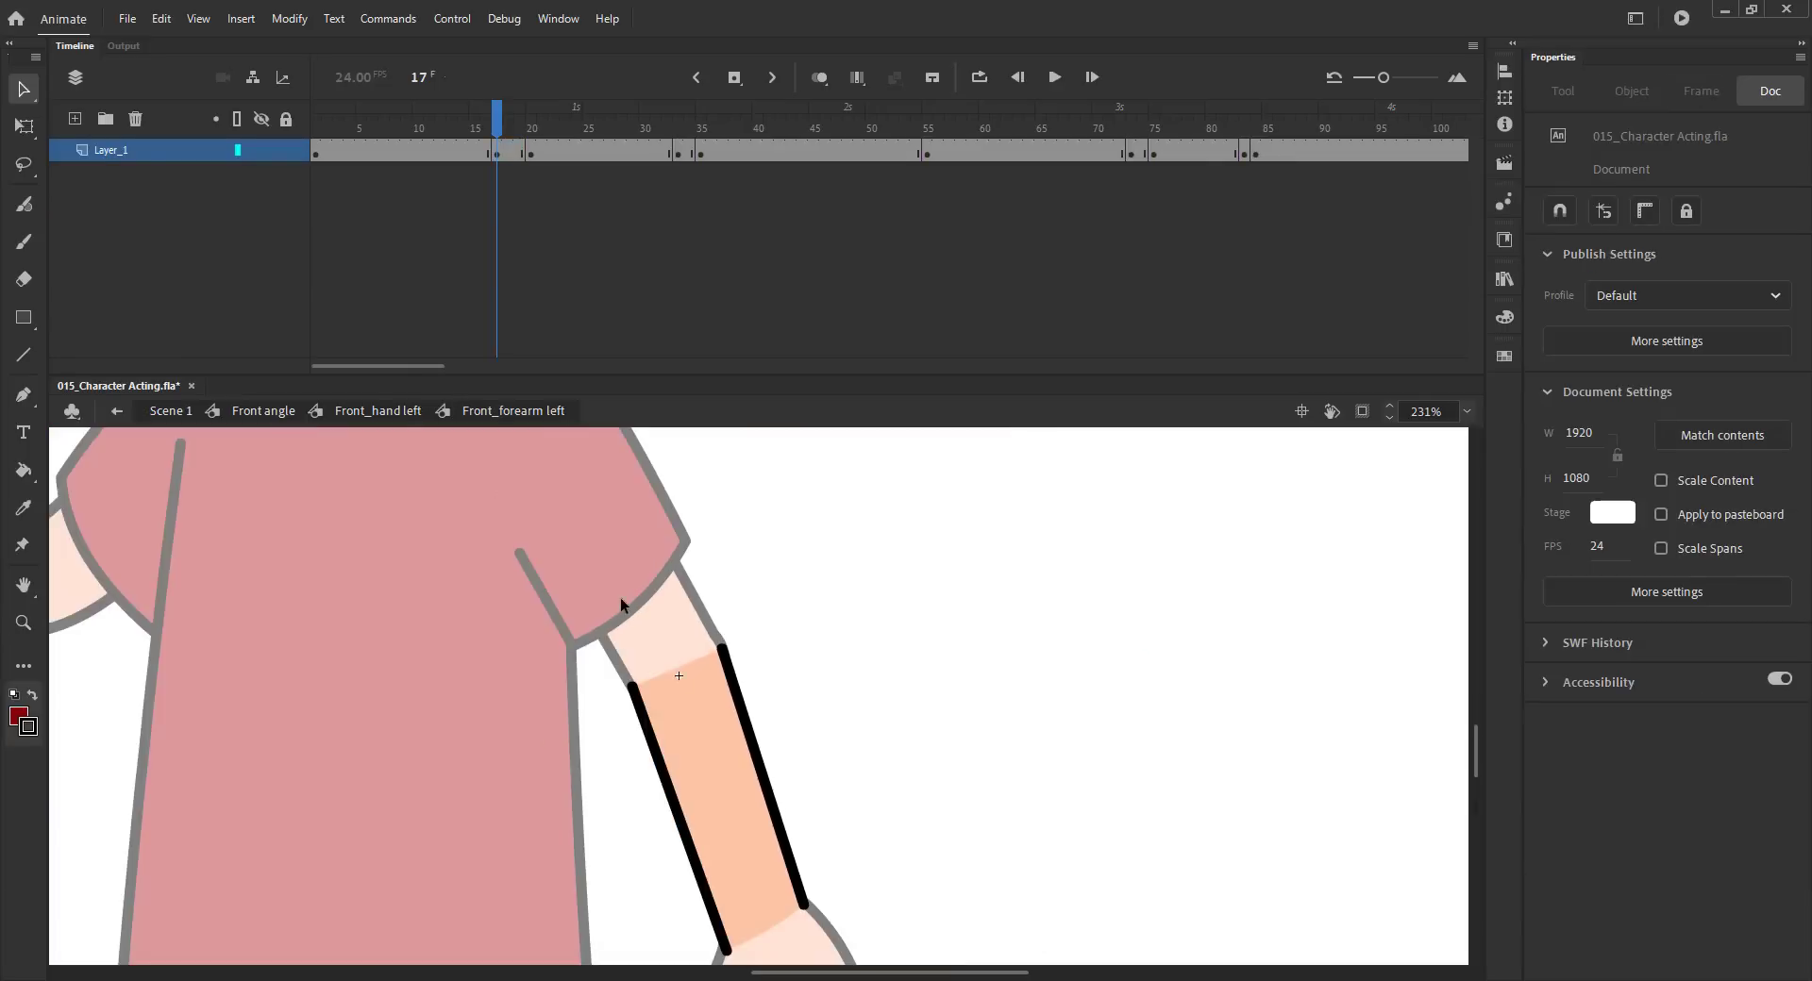
key(ctrl+minus)
double_click(836, 611)
key(ctrl+minus)
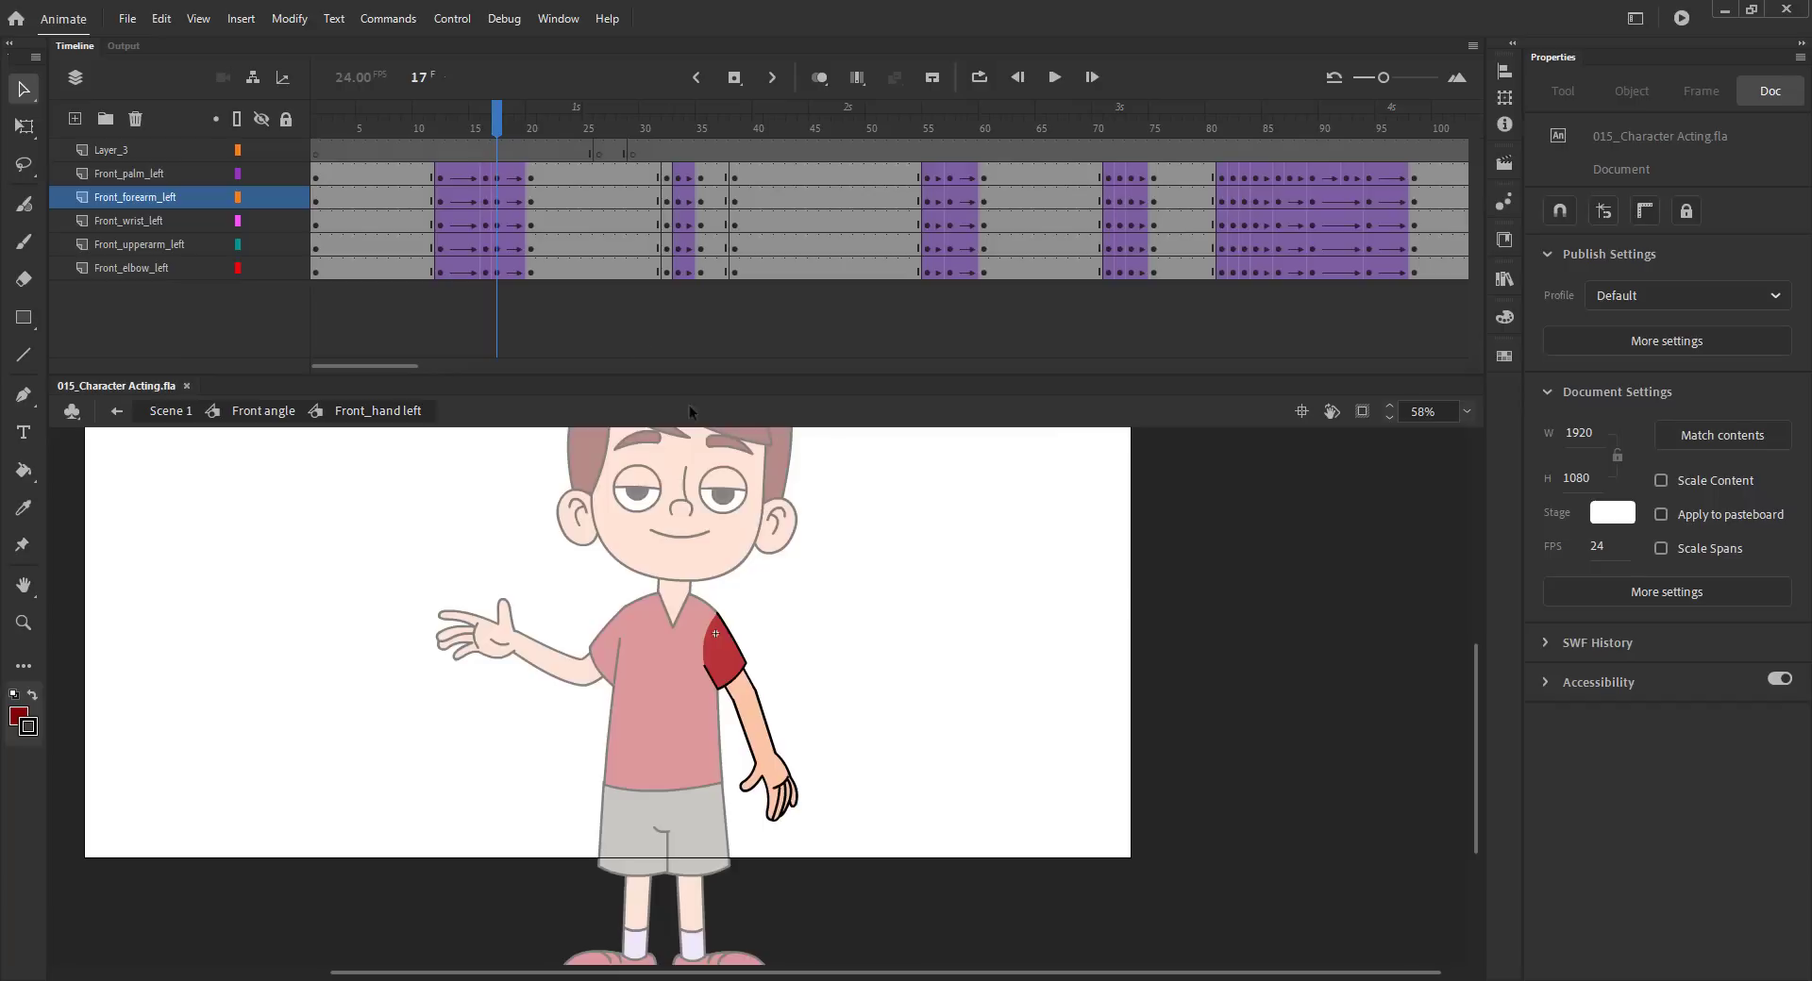
Step: Go to frame 37, return to Front angle, save the file, and open the Front_forearm right symbol
drag(478, 130, 721, 166)
click(268, 412)
key(ctrl+s)
key(period)
key(comma)
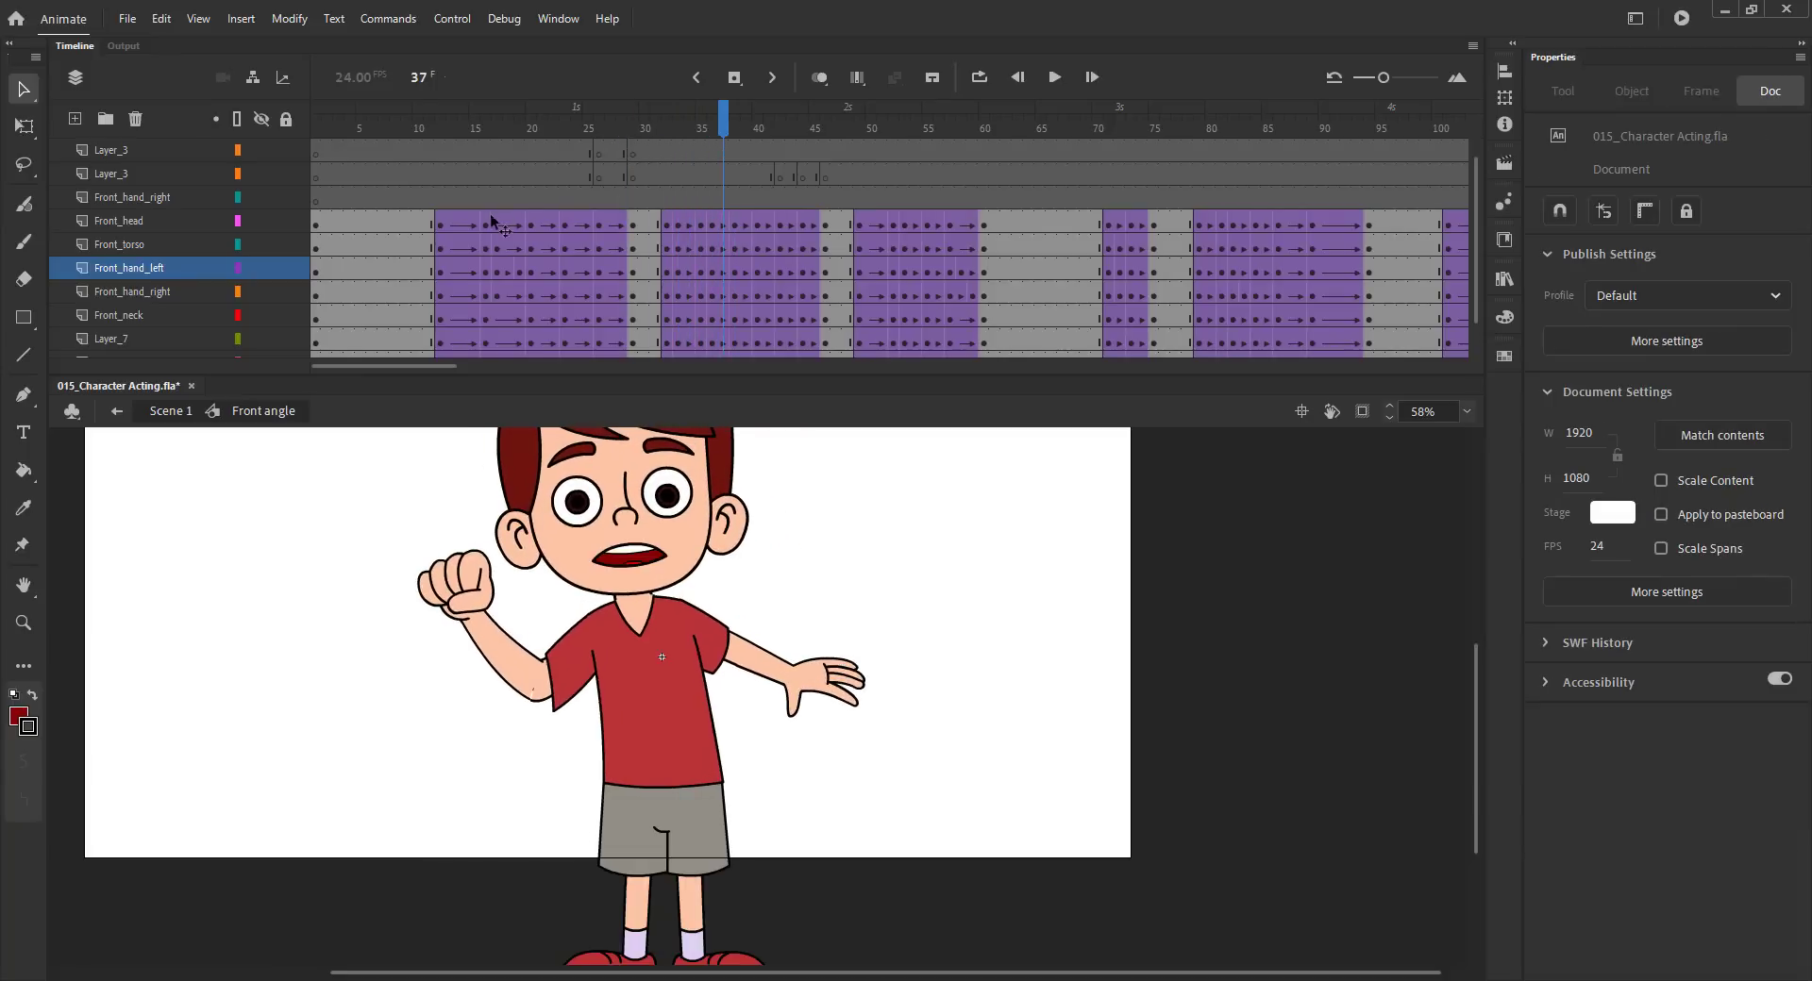
double_click(500, 651)
double_click(500, 651)
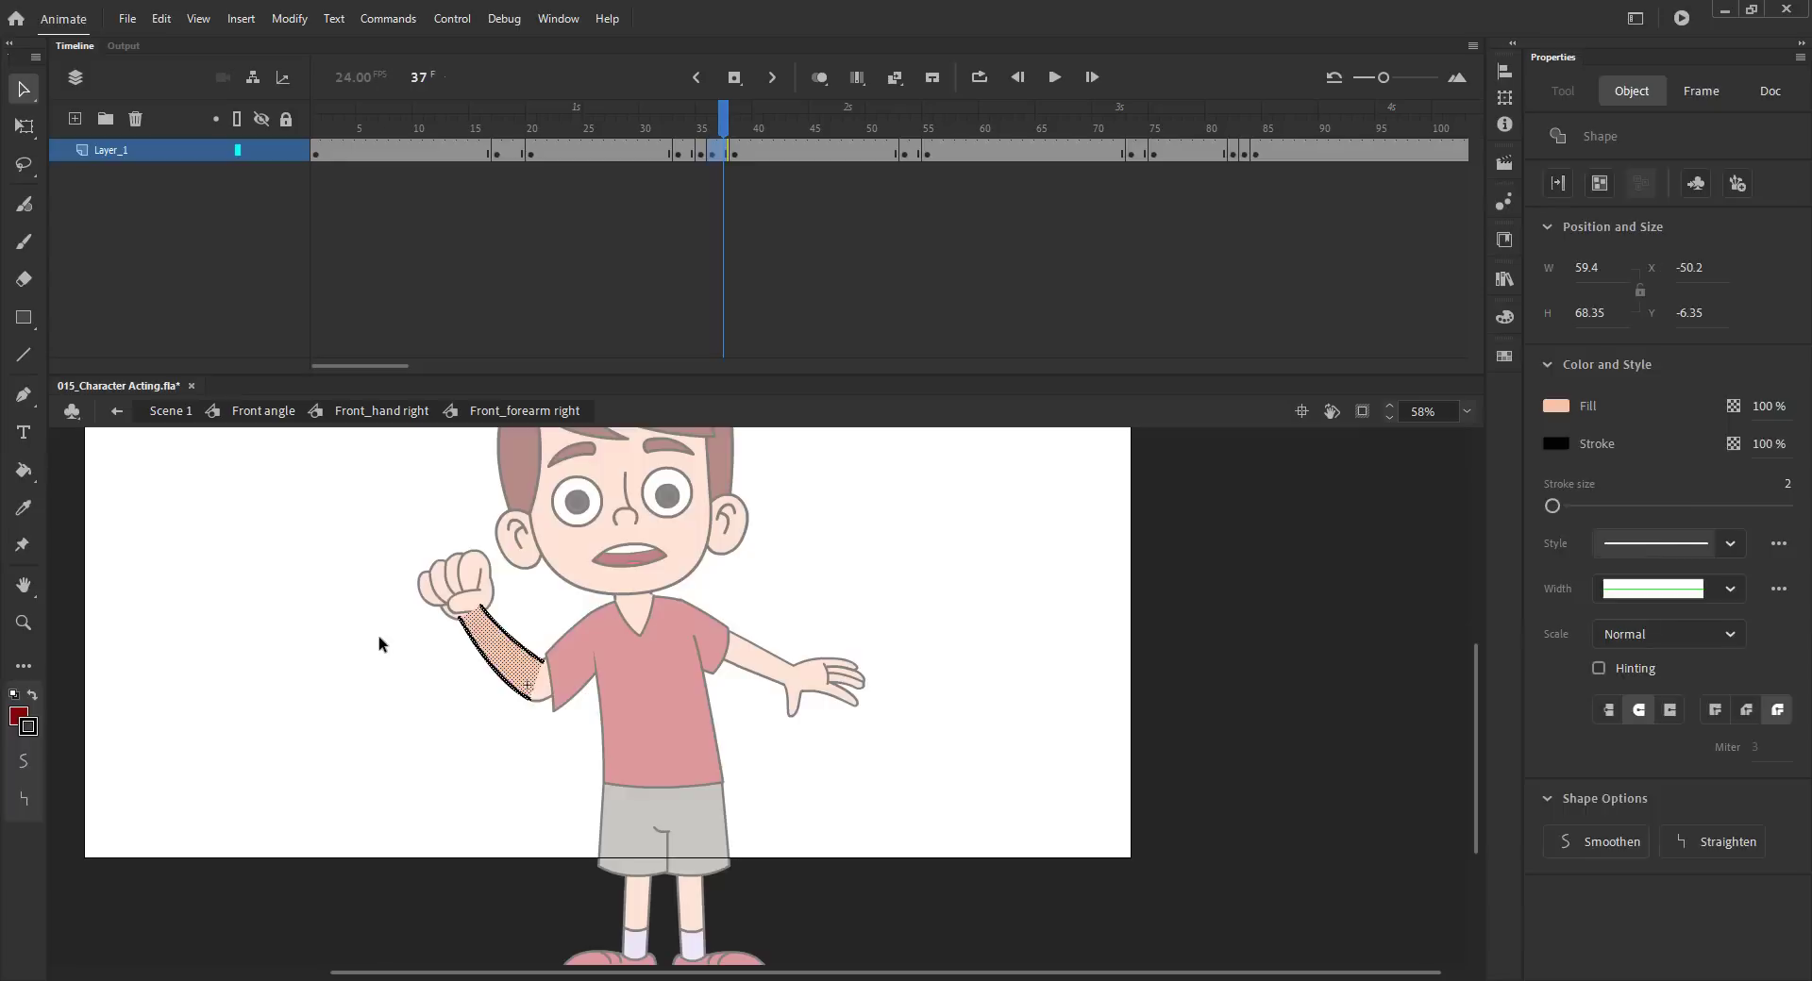
Step: Reshape the elbow end of the right forearm at frame 37 to meet the elbow outline, return to Front angle, and save
key(z)
drag(429, 644, 682, 730)
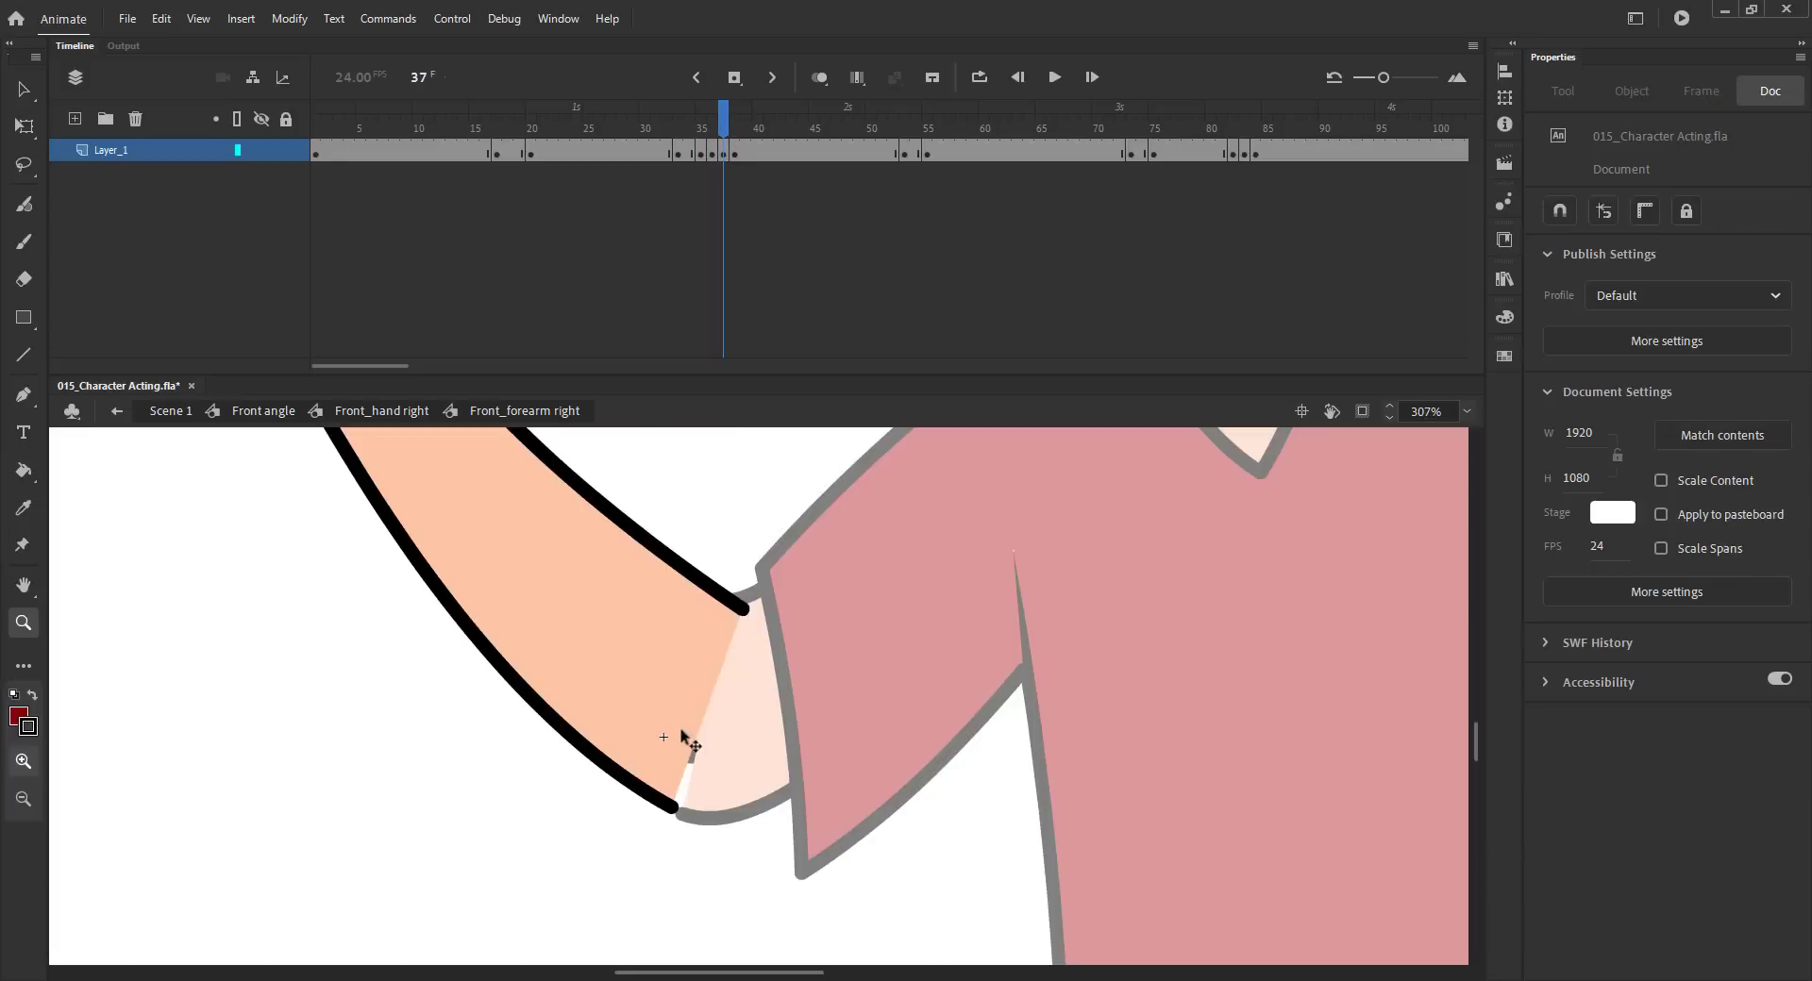
key(v)
drag(732, 610, 733, 608)
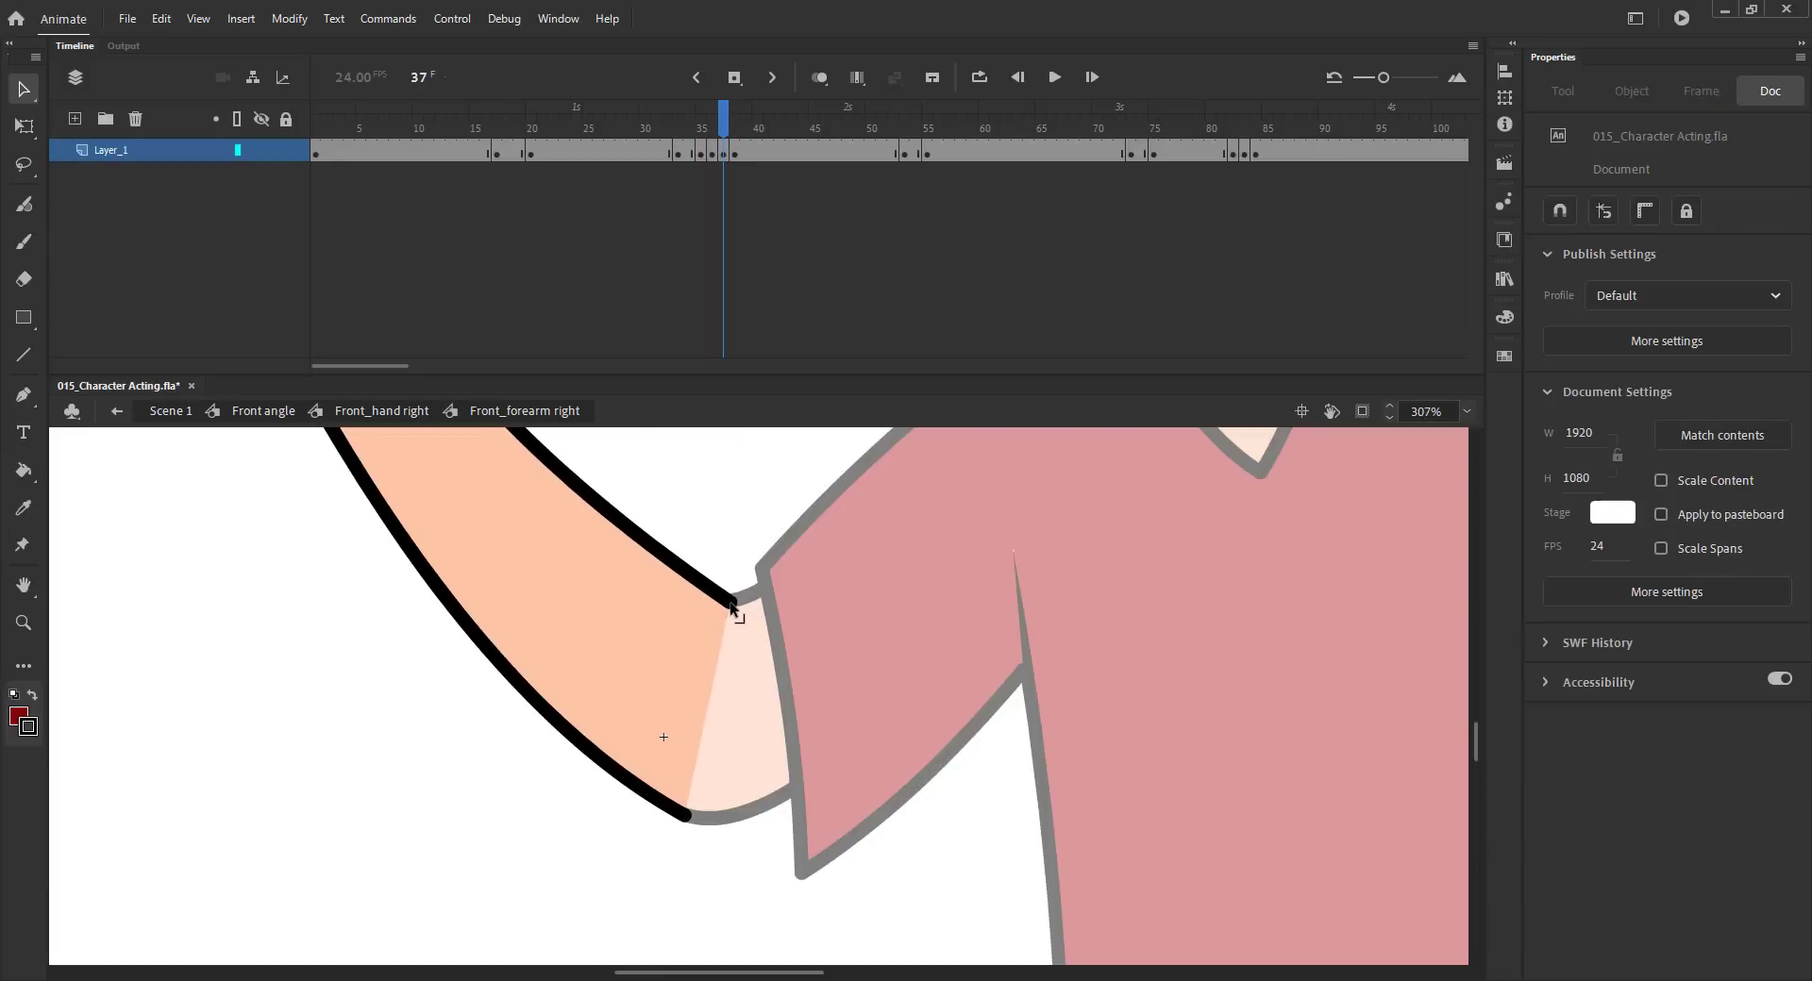
key(ctrl+2)
click(362, 412)
click(264, 412)
key(ctrl+s)
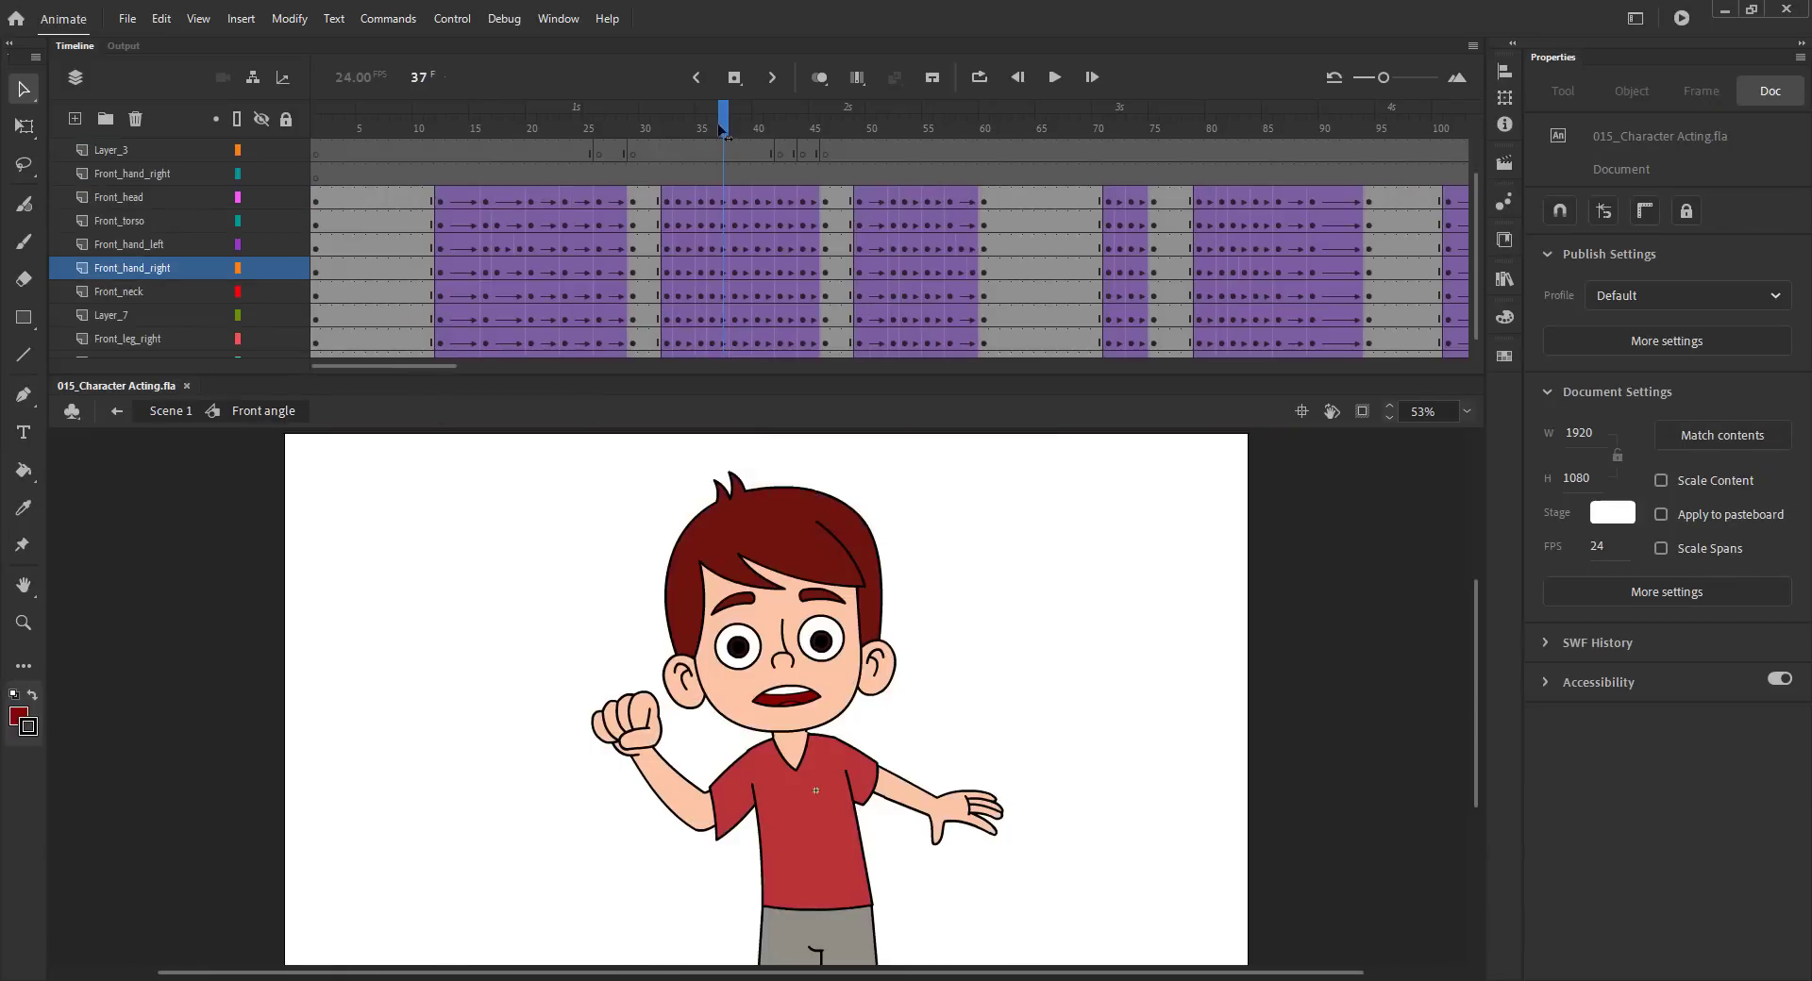
Step: At frame 55, adjust the lower outline end of Front_forearm right to meet the elbow, and return to Front angle
drag(723, 126, 926, 164)
click(731, 793)
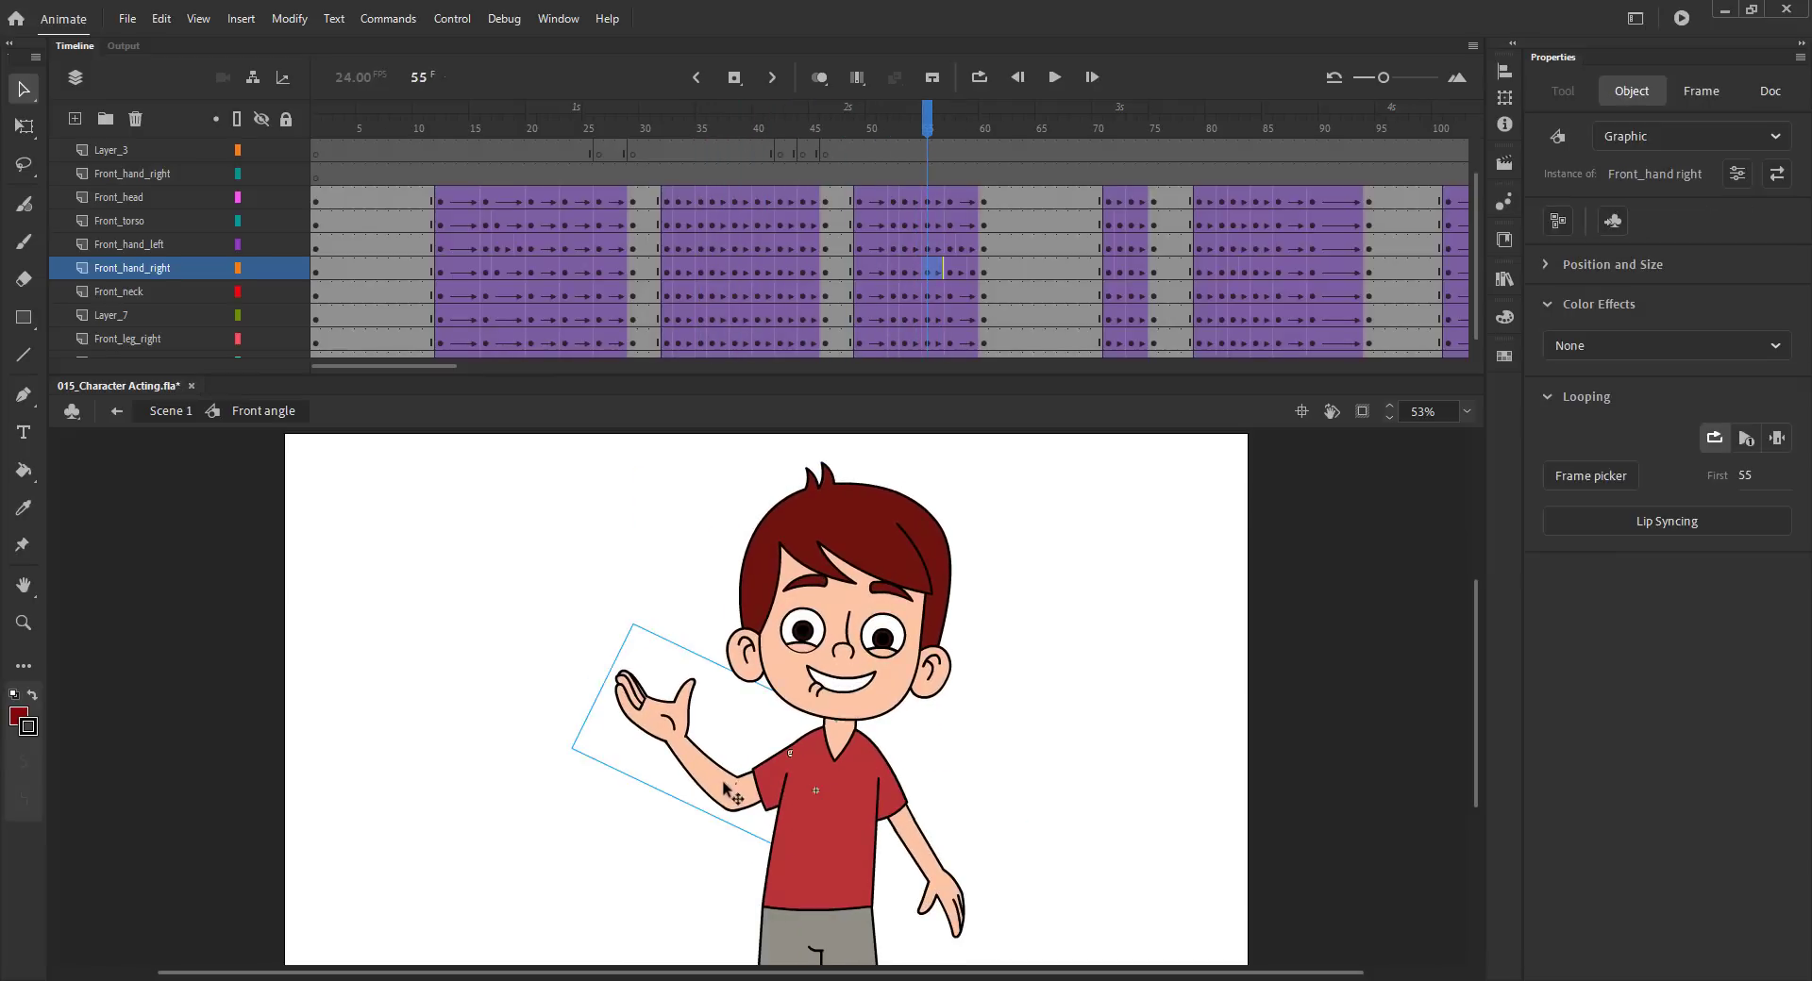
double_click(727, 788)
double_click(717, 780)
drag(623, 743, 796, 783)
key(v)
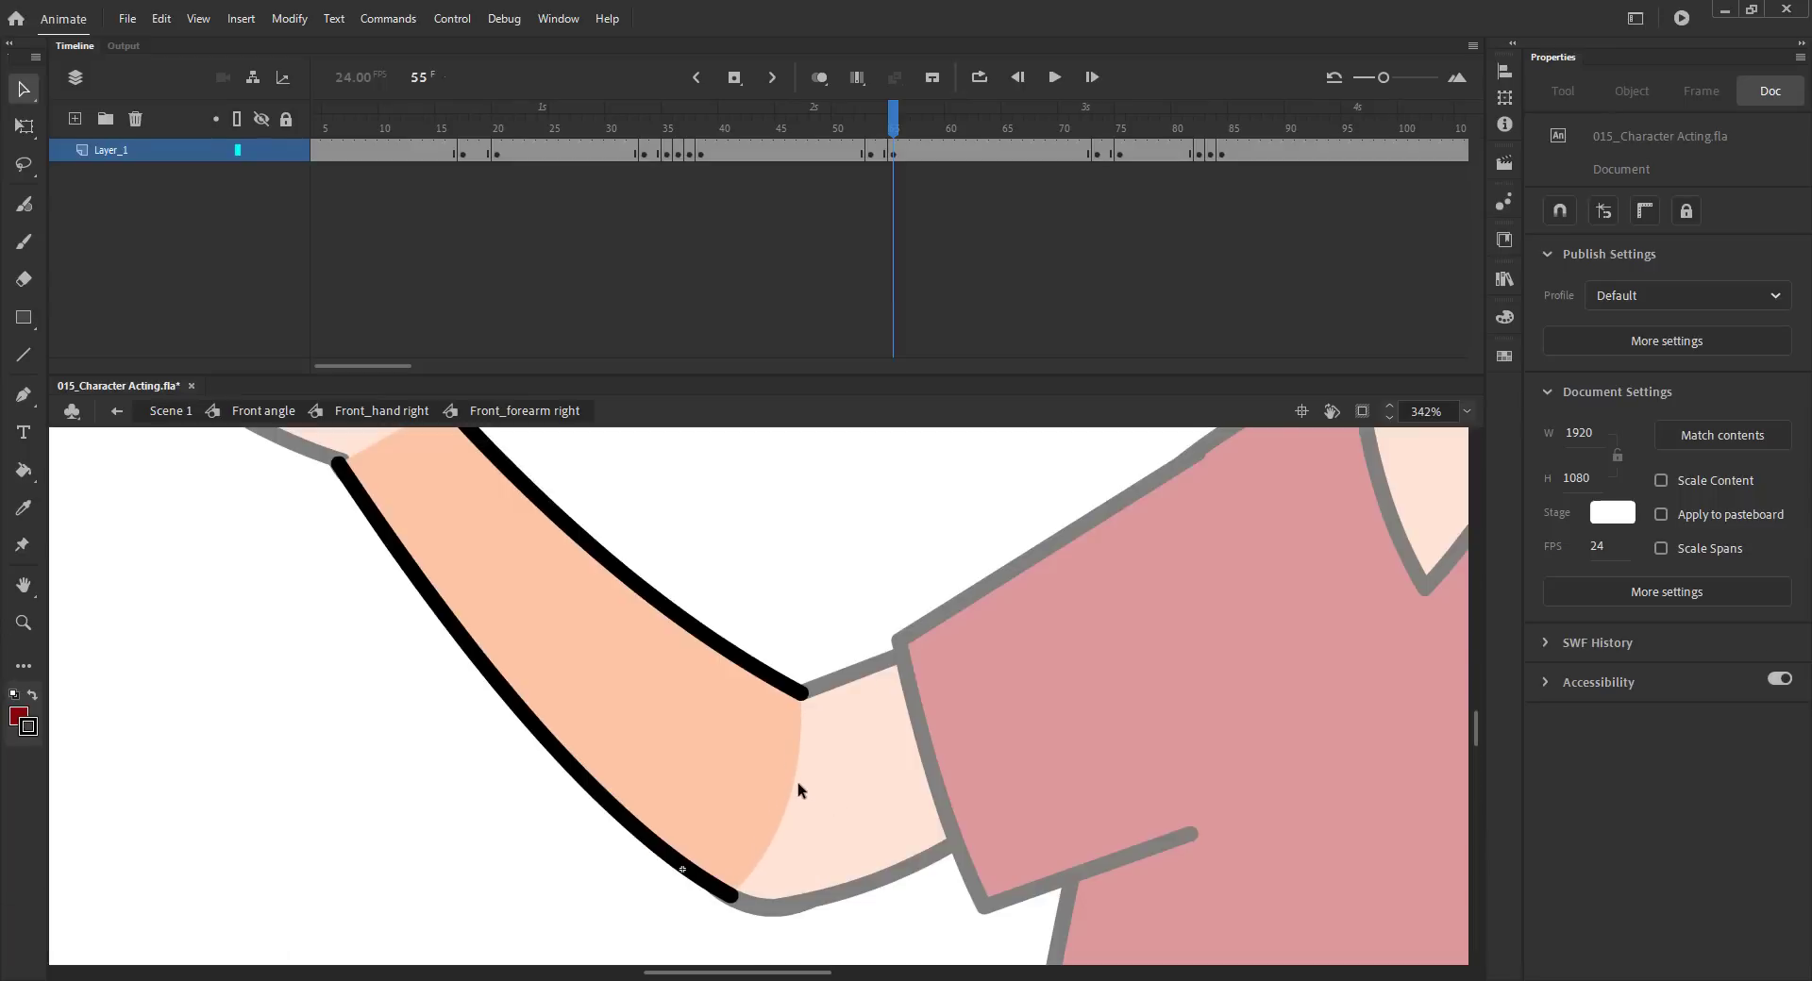
drag(727, 896, 724, 897)
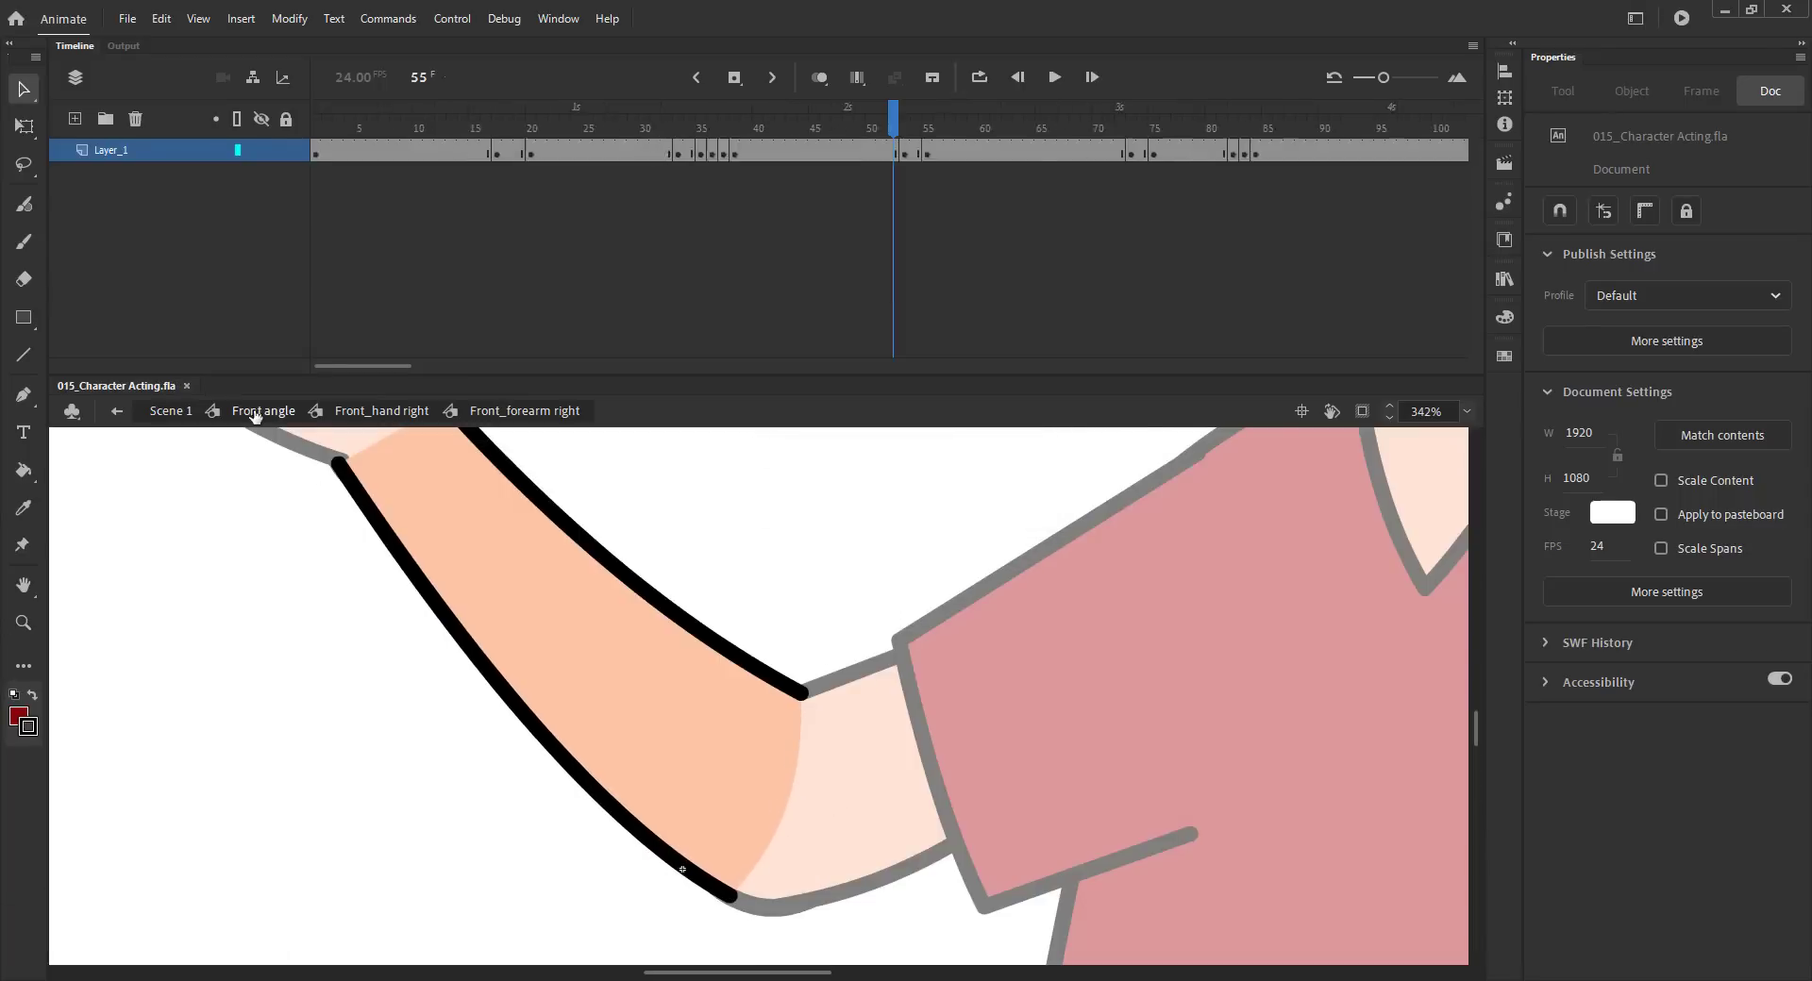
click(257, 412)
key(ctrl+2)
Step: Go to frame 72 and open the Front_forearm right symbol inside Front_hand right
drag(859, 127, 1085, 160)
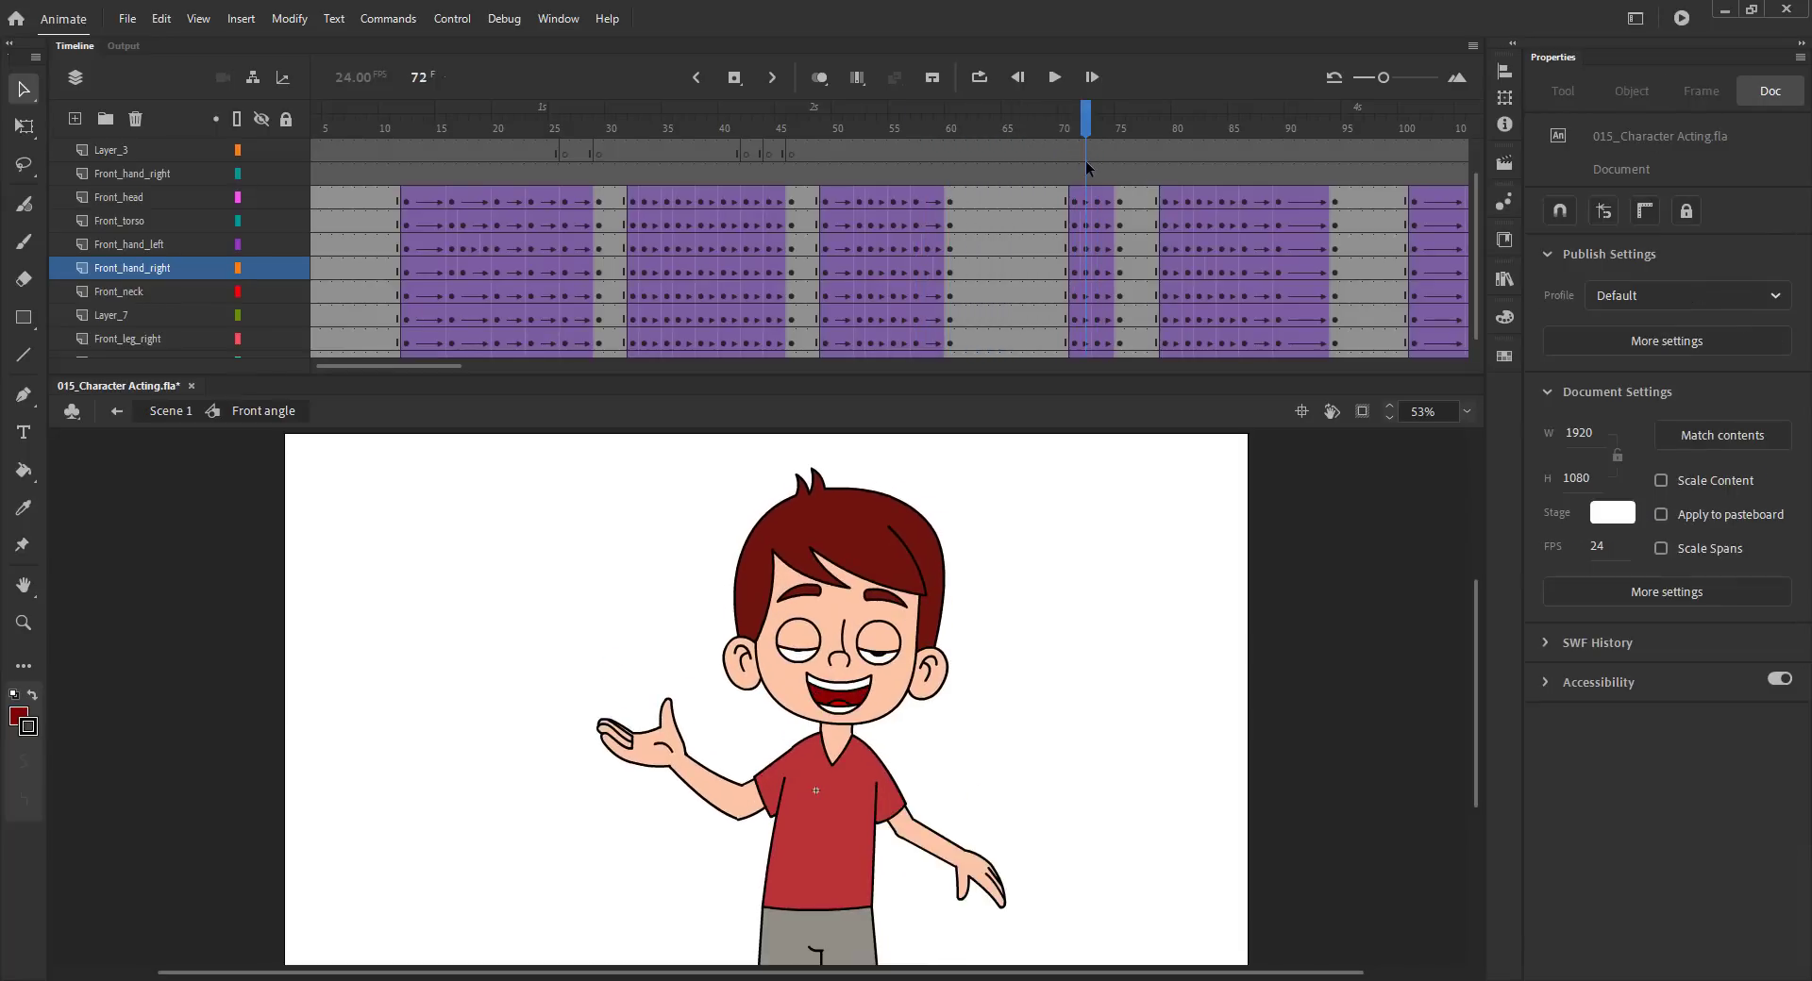
key(ctrl+space)
click(562, 646)
click(752, 780)
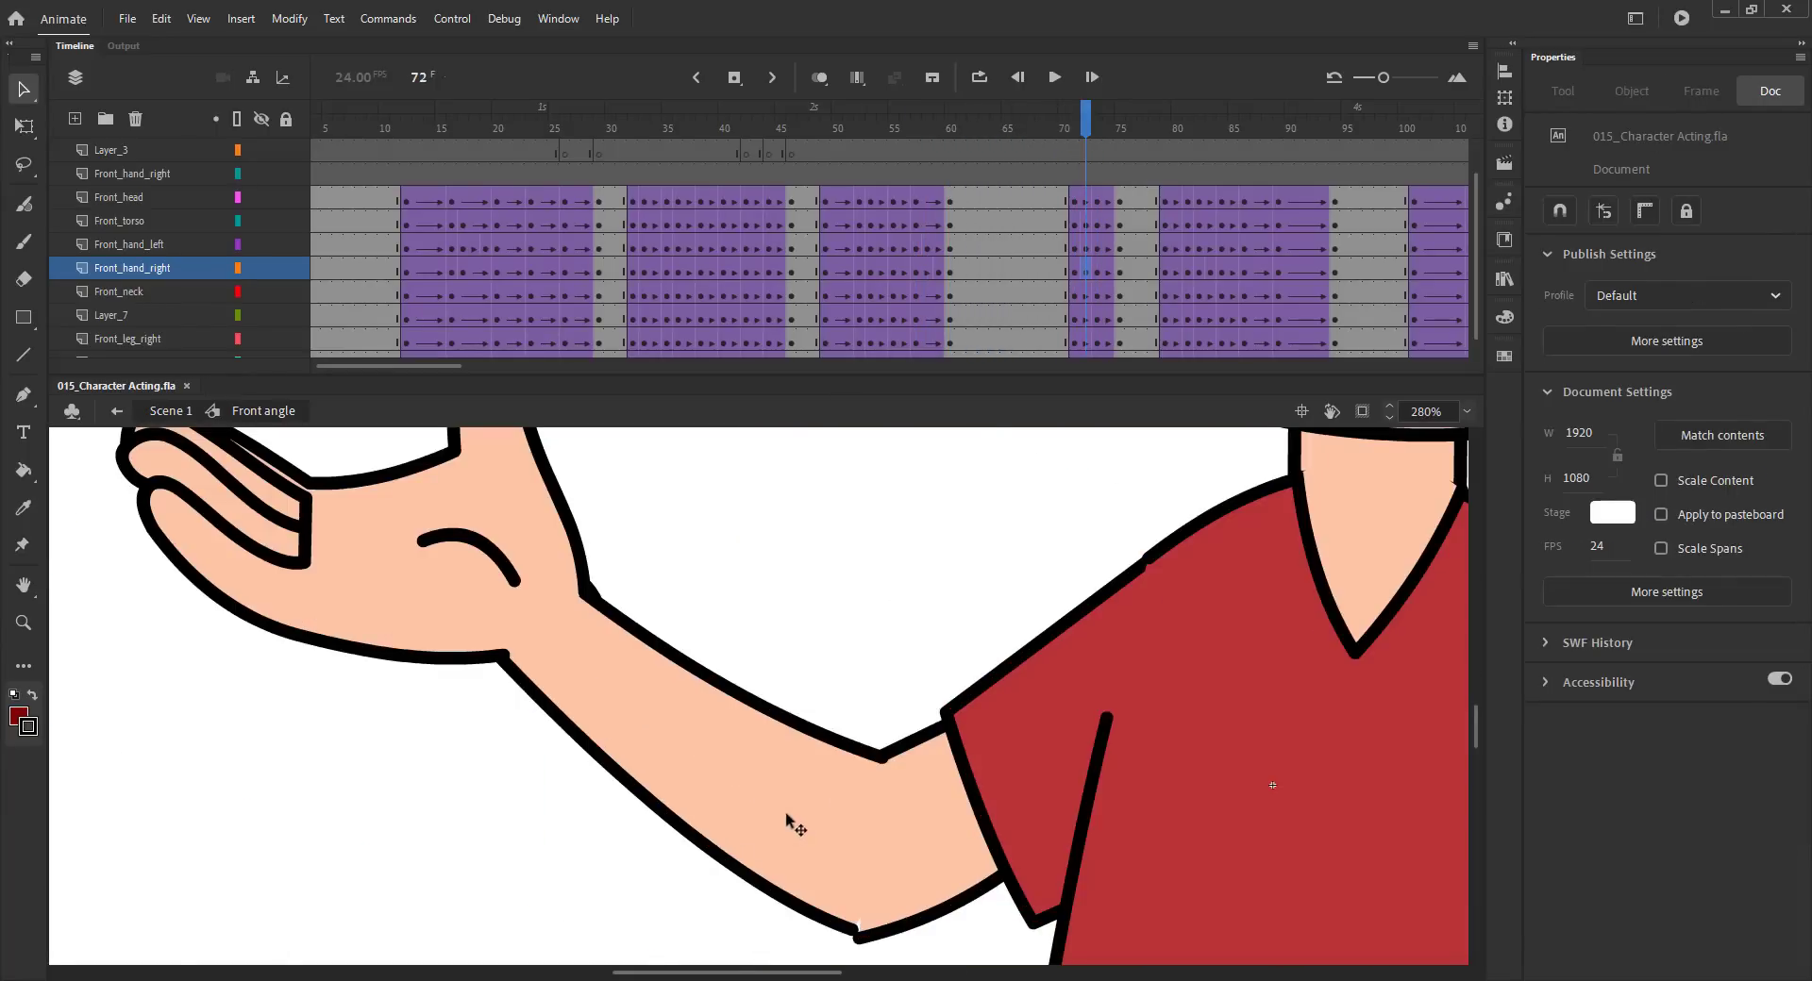
click(770, 751)
double_click(772, 750)
double_click(774, 747)
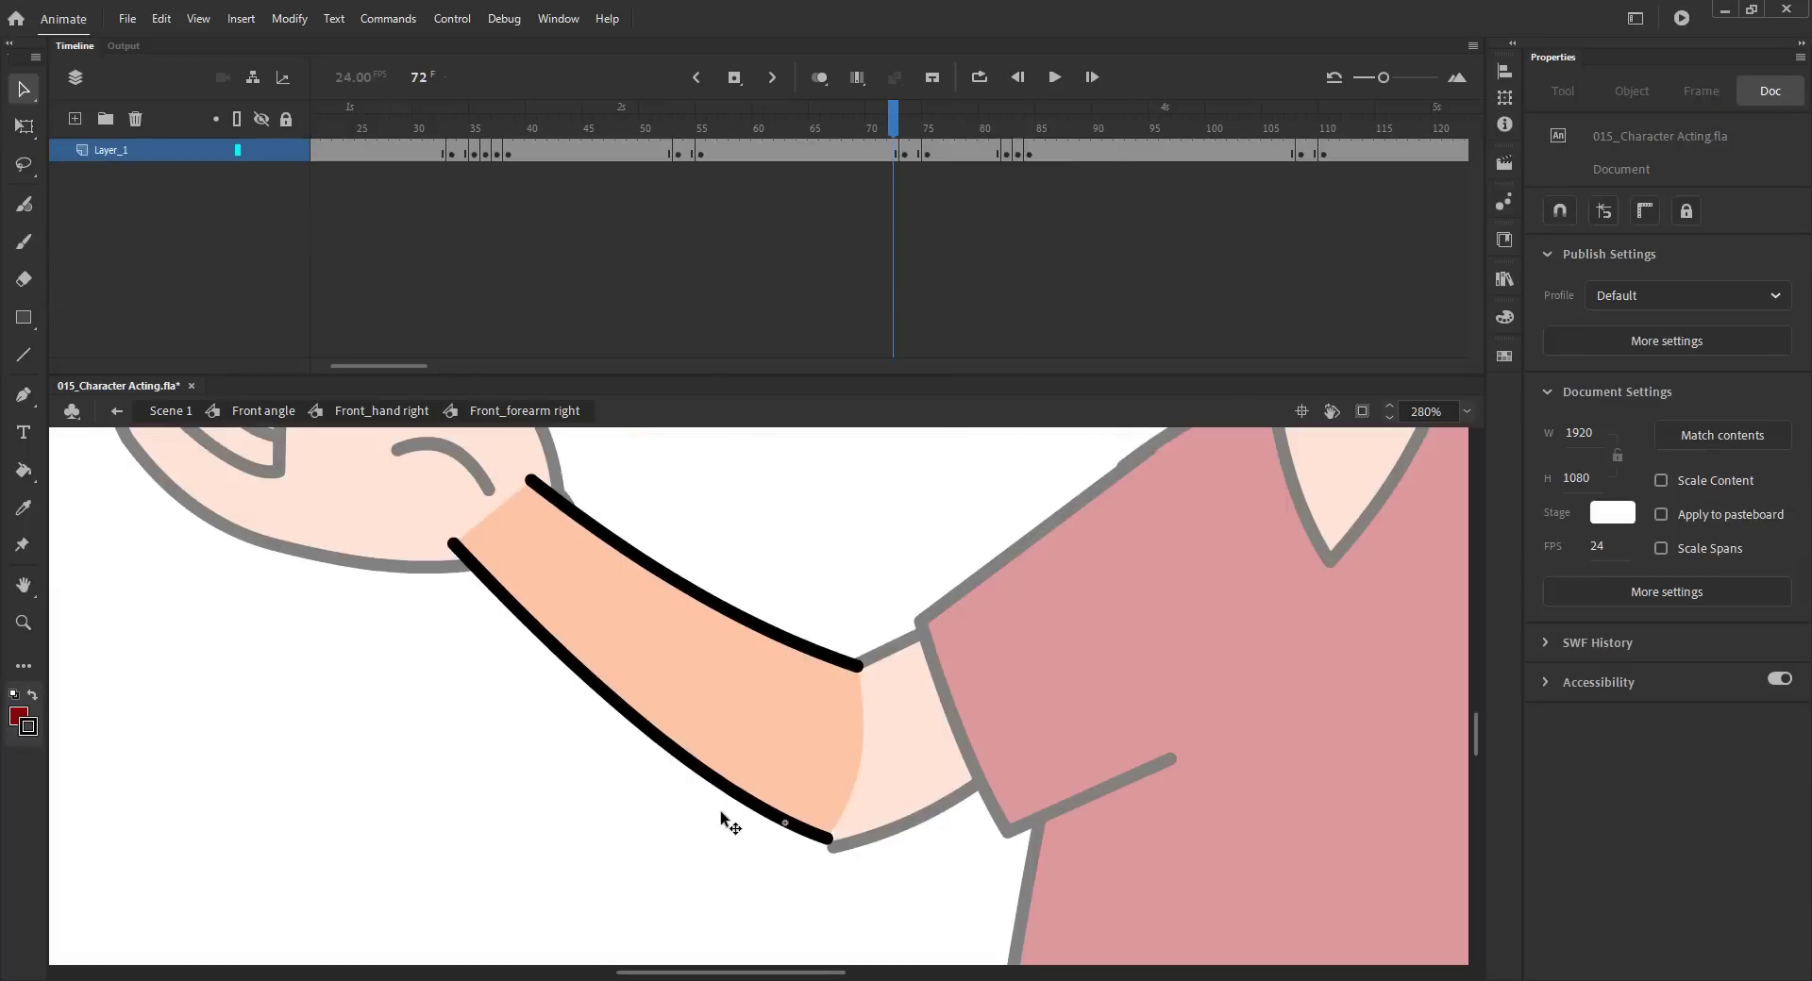
Step: Reshape the right forearm's elbow end on a keyframe at frame 72, return to Front angle, and save the file
drag(829, 845, 836, 807)
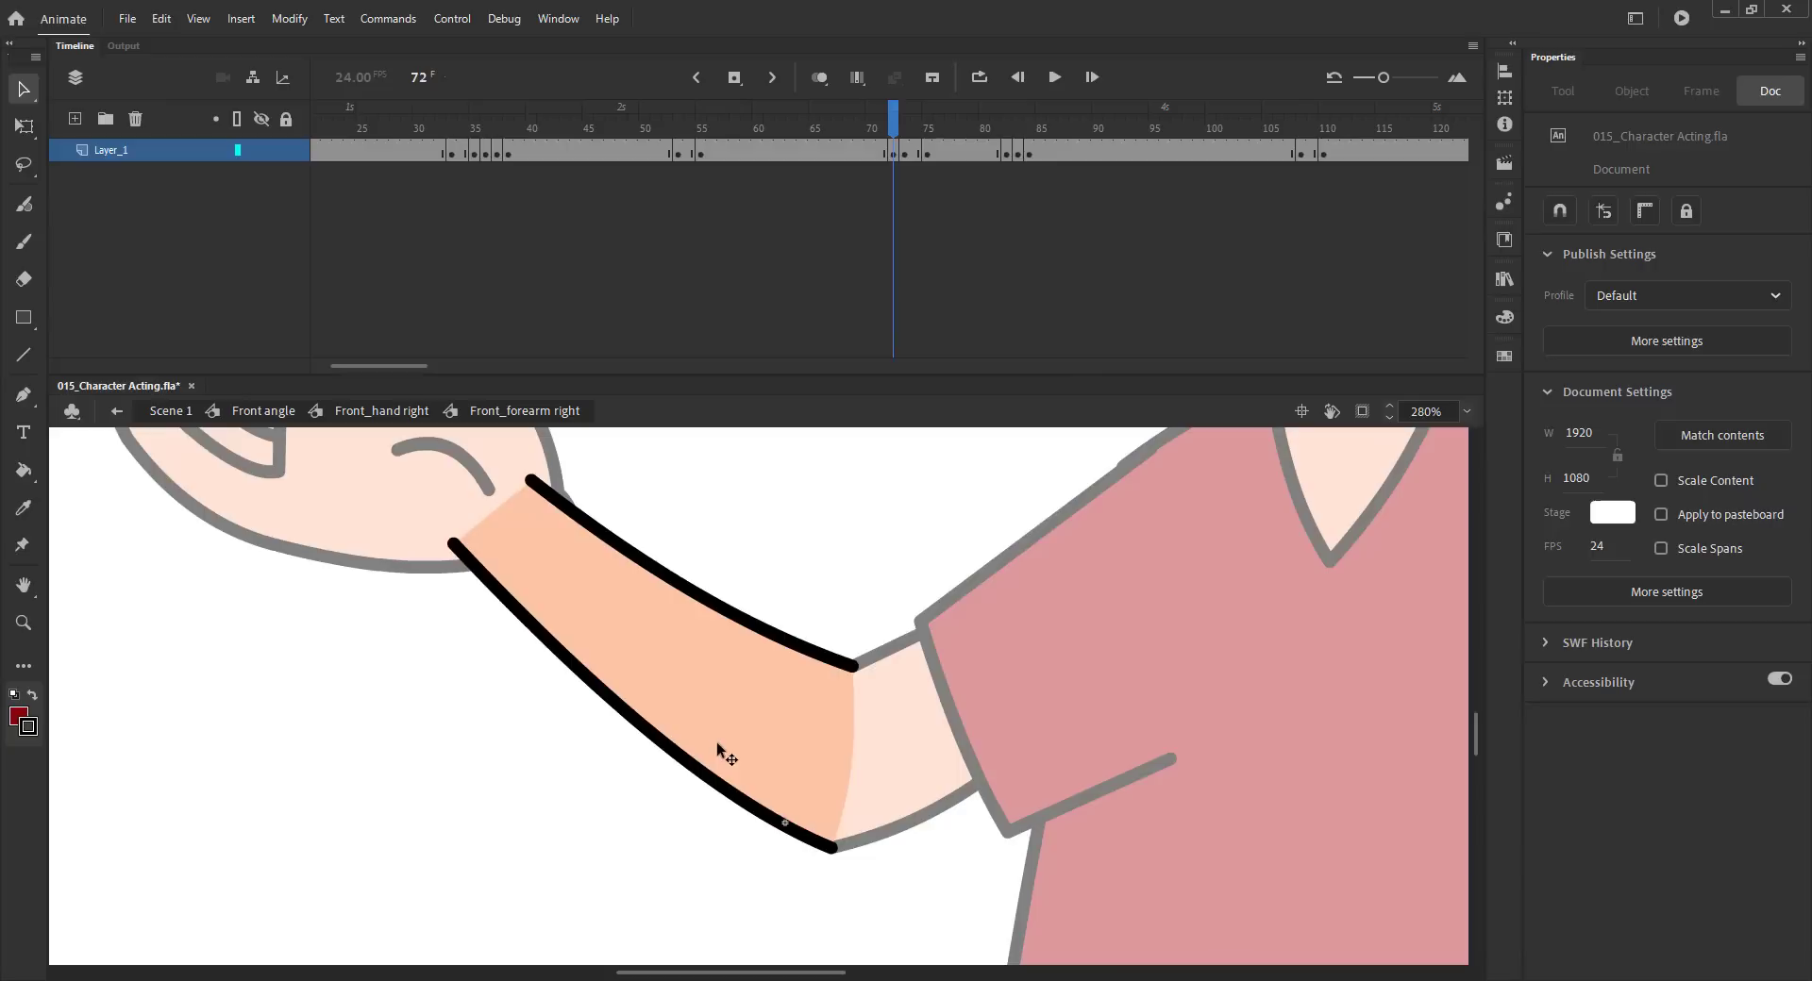
key(ctrl+s)
key(ctrl+2)
click(260, 410)
key(ctrl+s)
Step: Go to frame 86 and open the Front_forearm right symbol through Front_hand right
drag(892, 148, 1057, 141)
double_click(705, 842)
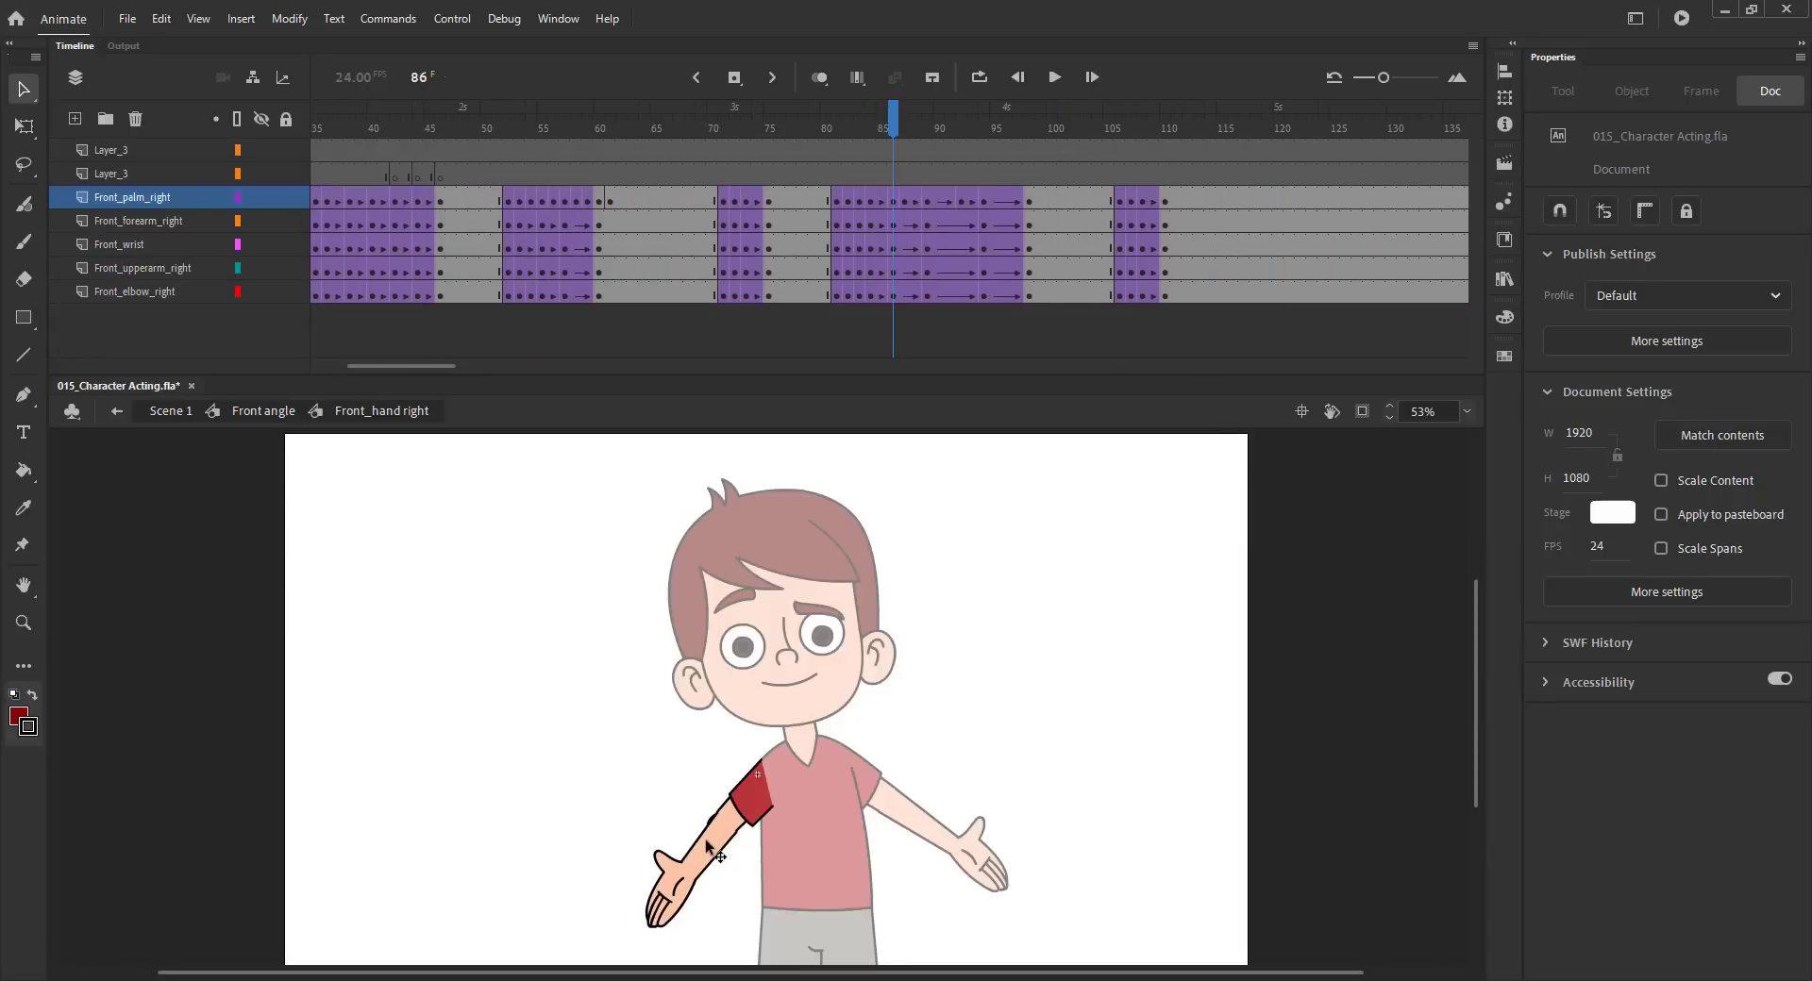
drag(568, 754, 840, 952)
drag(886, 881, 964, 900)
key(v)
double_click(864, 672)
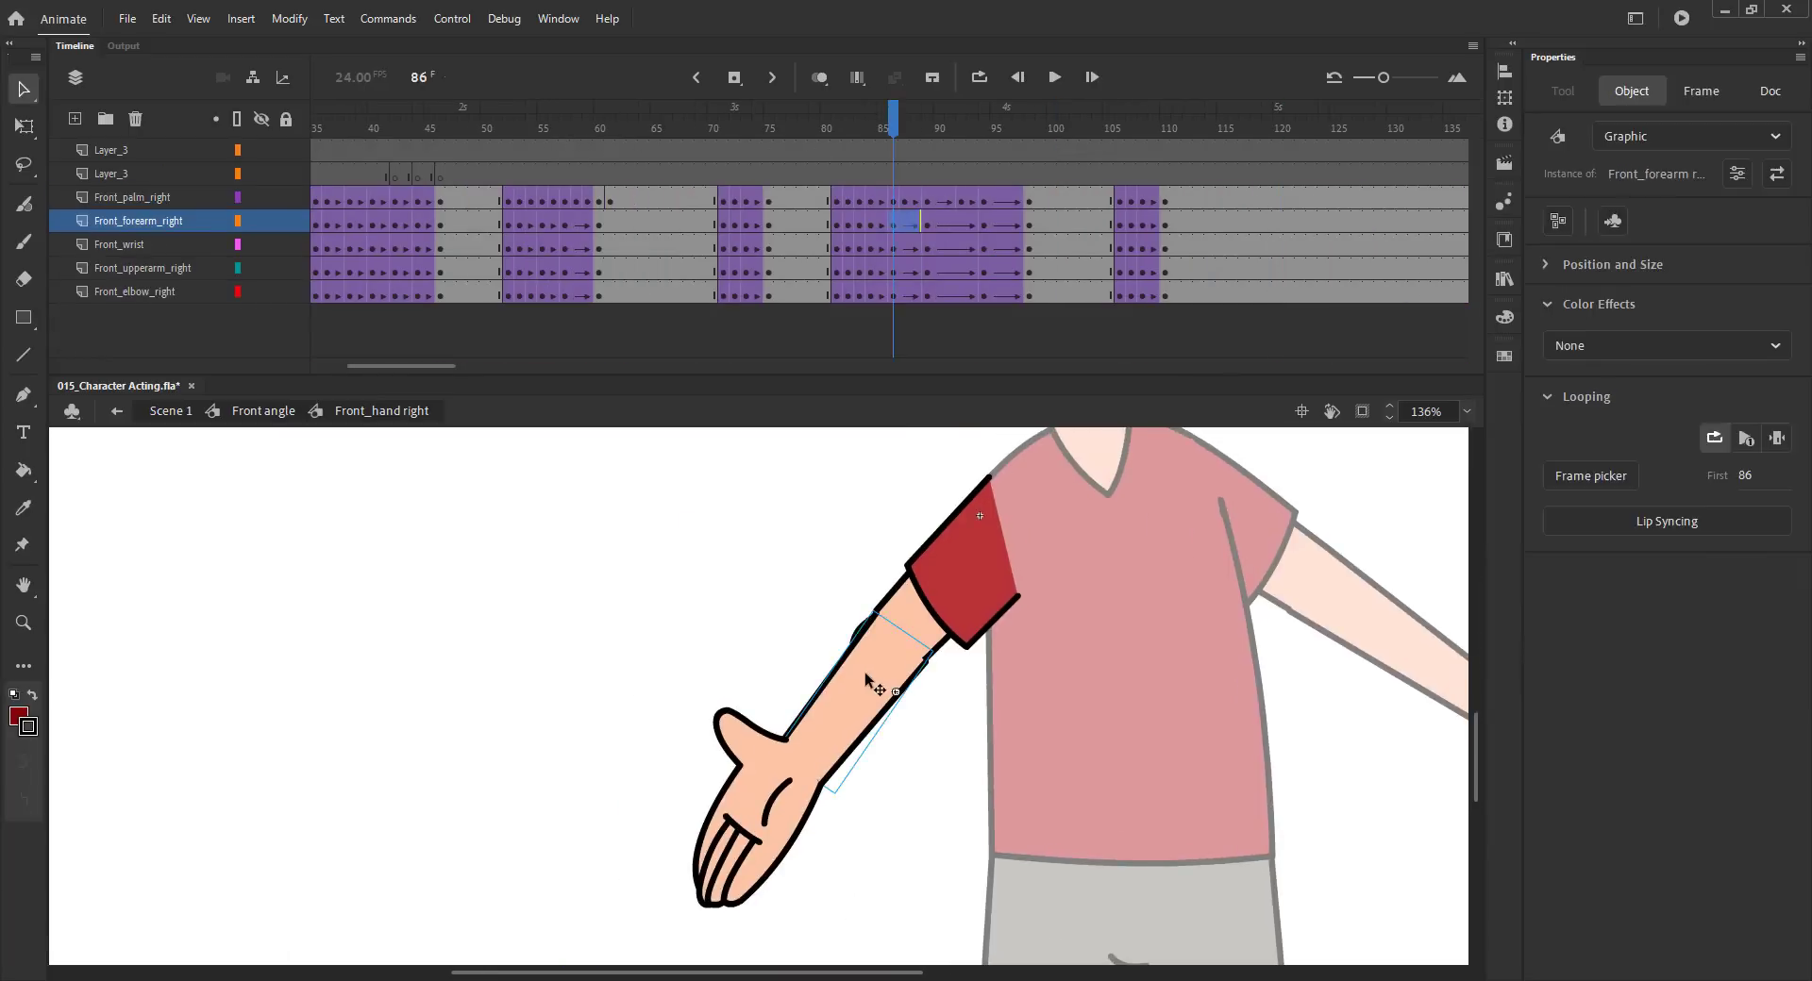
Step: Insert a keyframe at frame 88 in the right forearm symbol, return to frame 86, and save the file
click(883, 154)
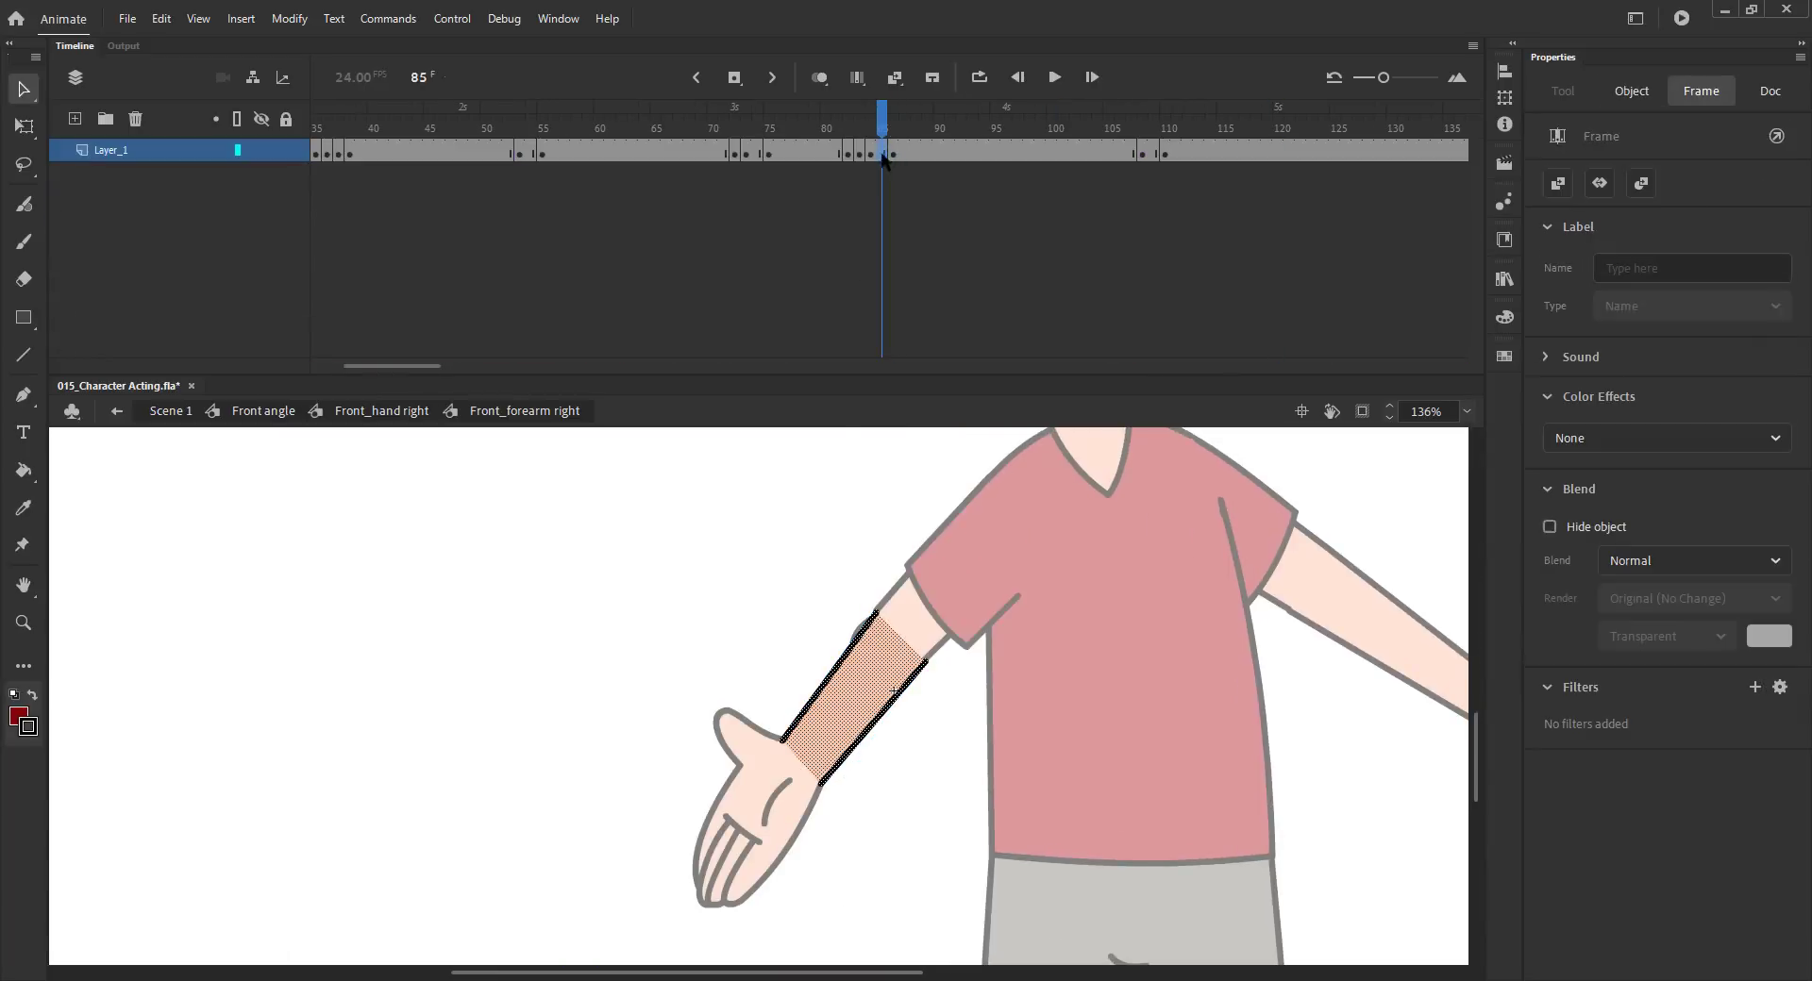
click(911, 151)
key(F6)
key(comma)
key(comma)
key(ctrl+s)
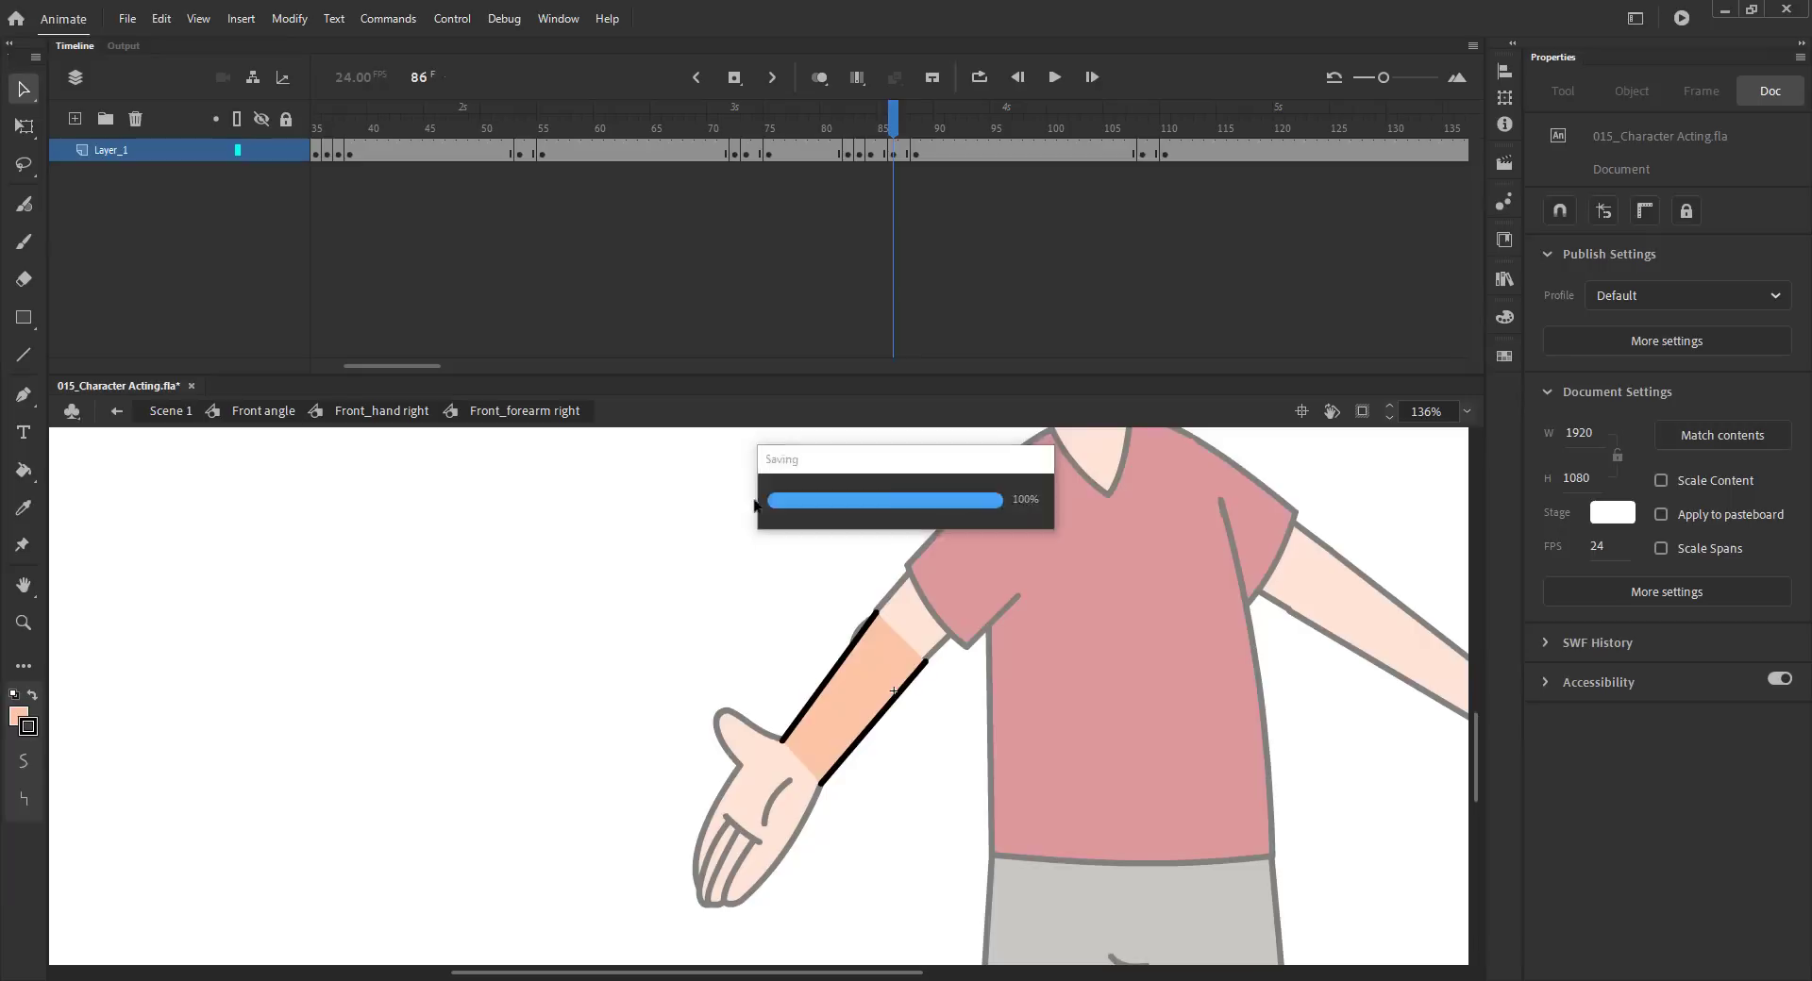
Step: Adjust both outline ends at the elbow of the right forearm on frame 86, return to Front_hand right, and save
key(z)
drag(741, 542, 1061, 753)
key(v)
drag(823, 732, 816, 735)
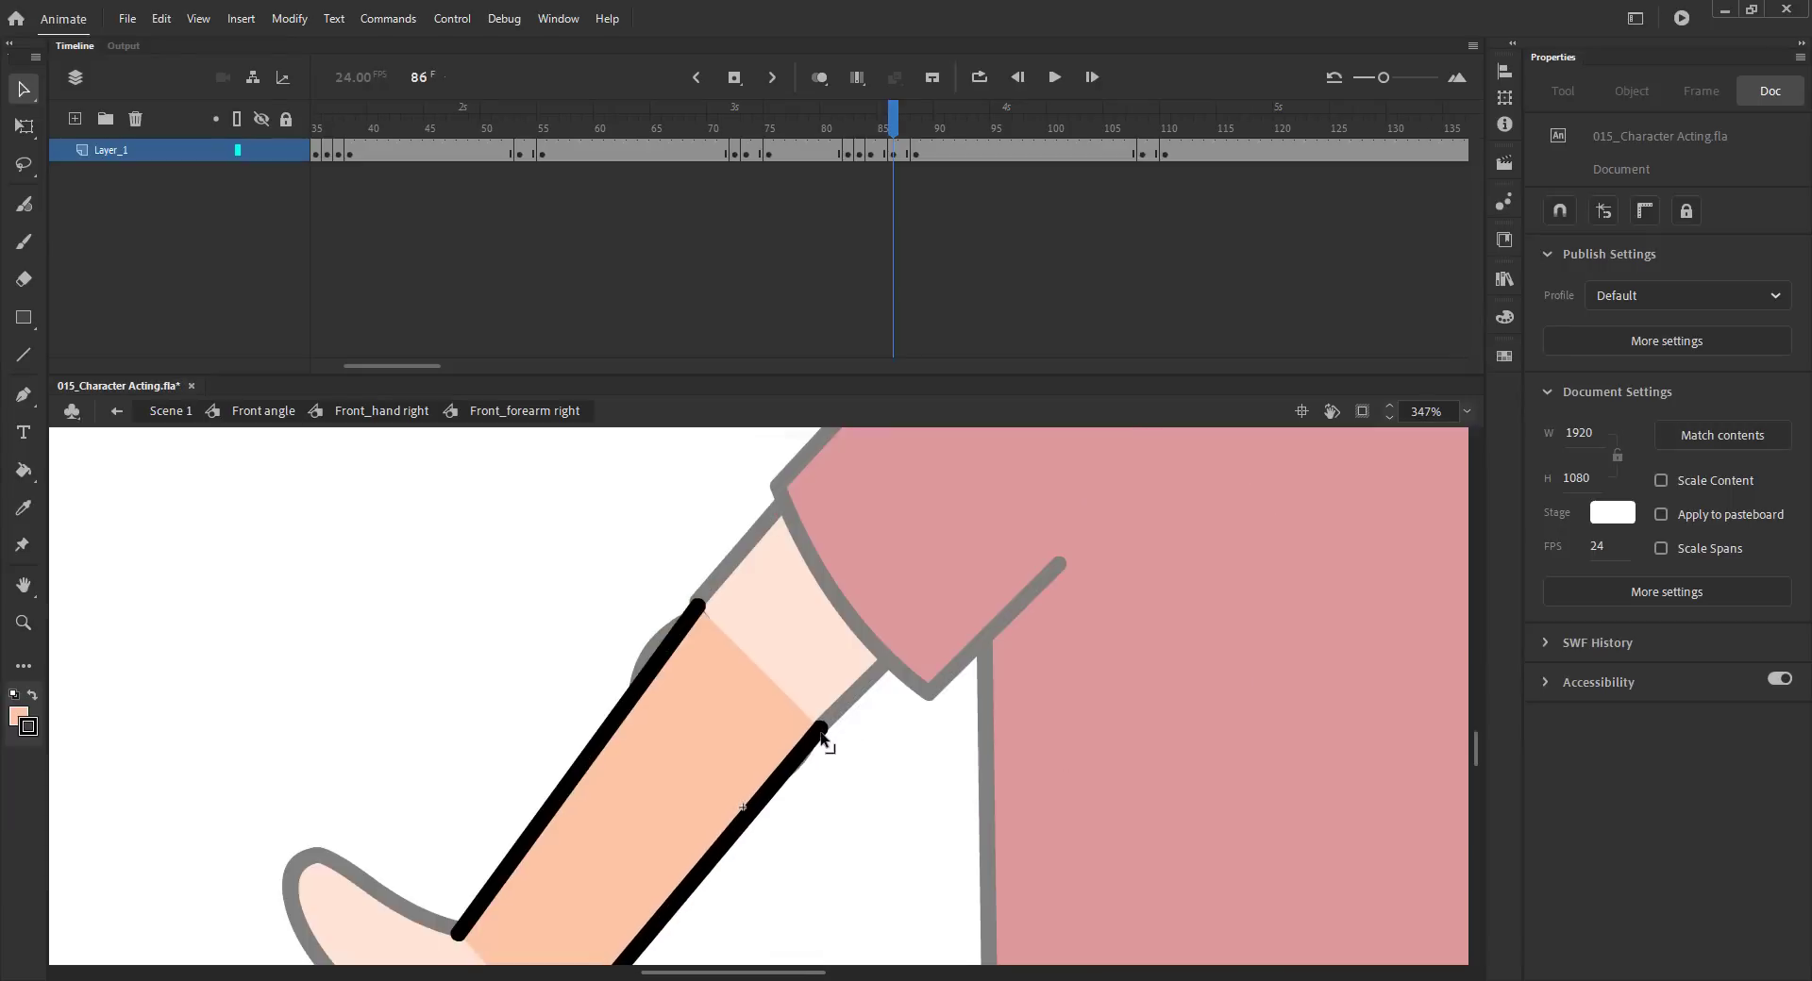
drag(697, 605, 701, 598)
click(374, 412)
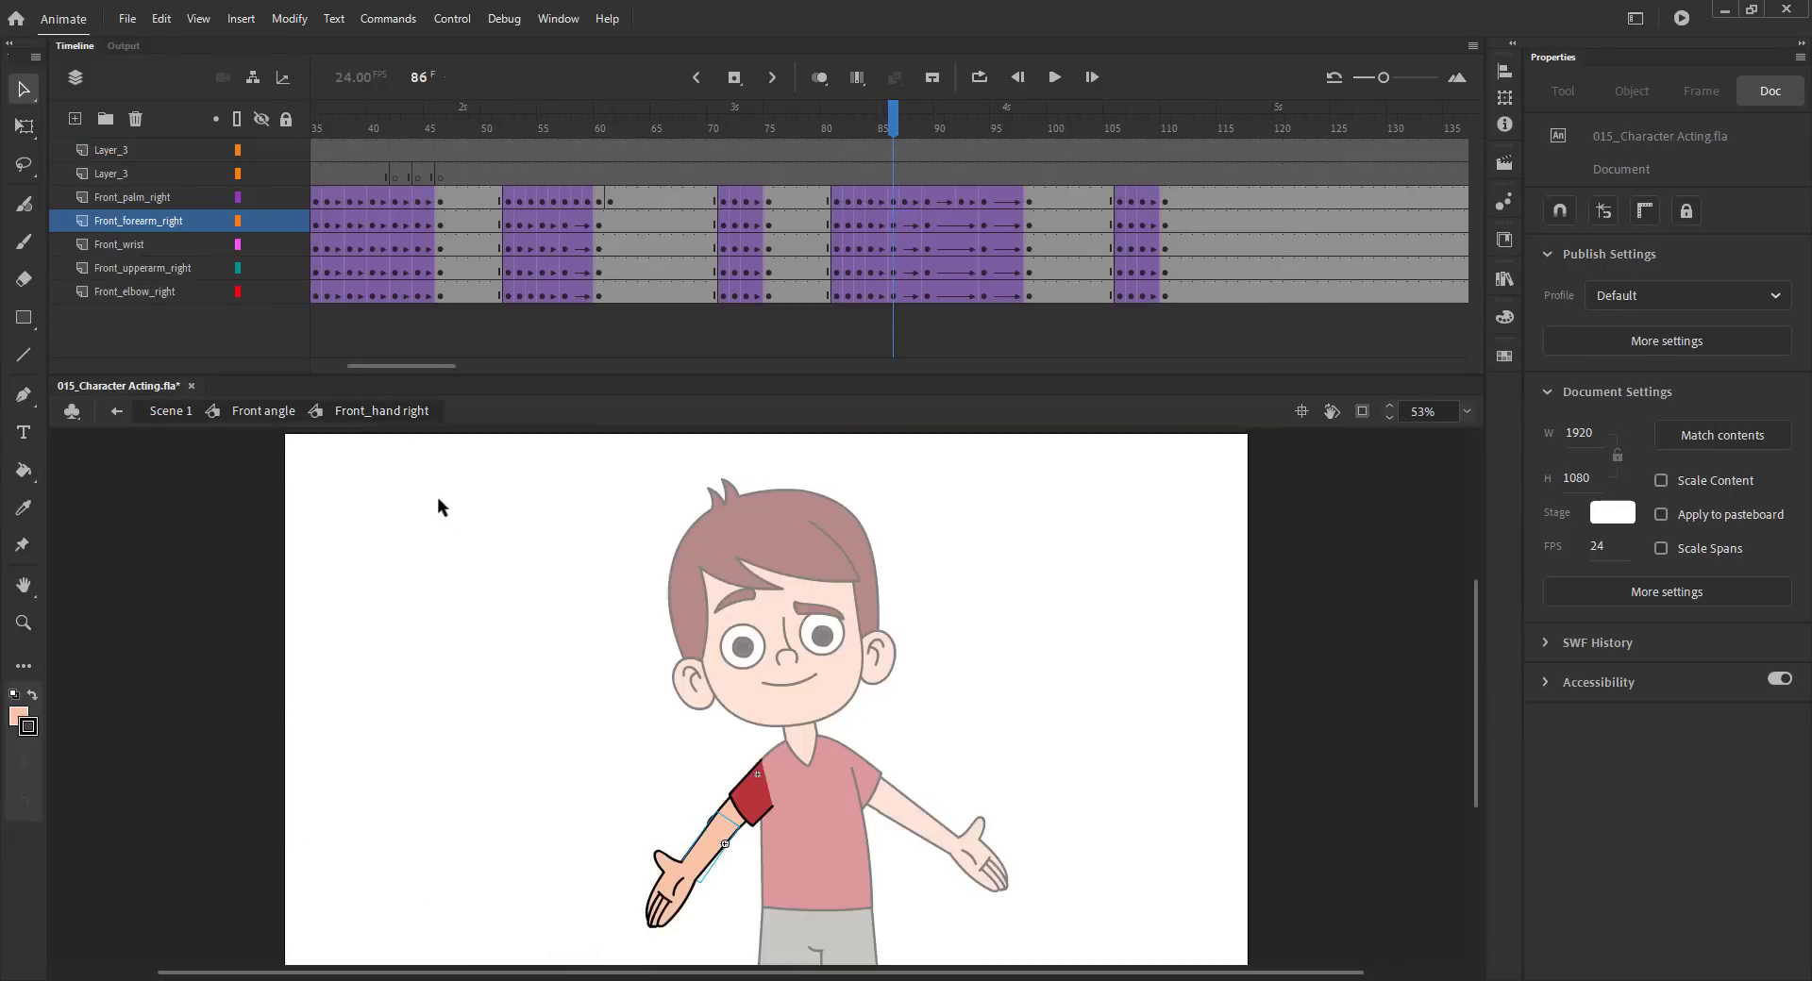
key(ctrl+s)
Step: Free-transform the Front_elbow right symbol at frame 86 so it fits inside the arm outline, and return to Front angle
click(125, 291)
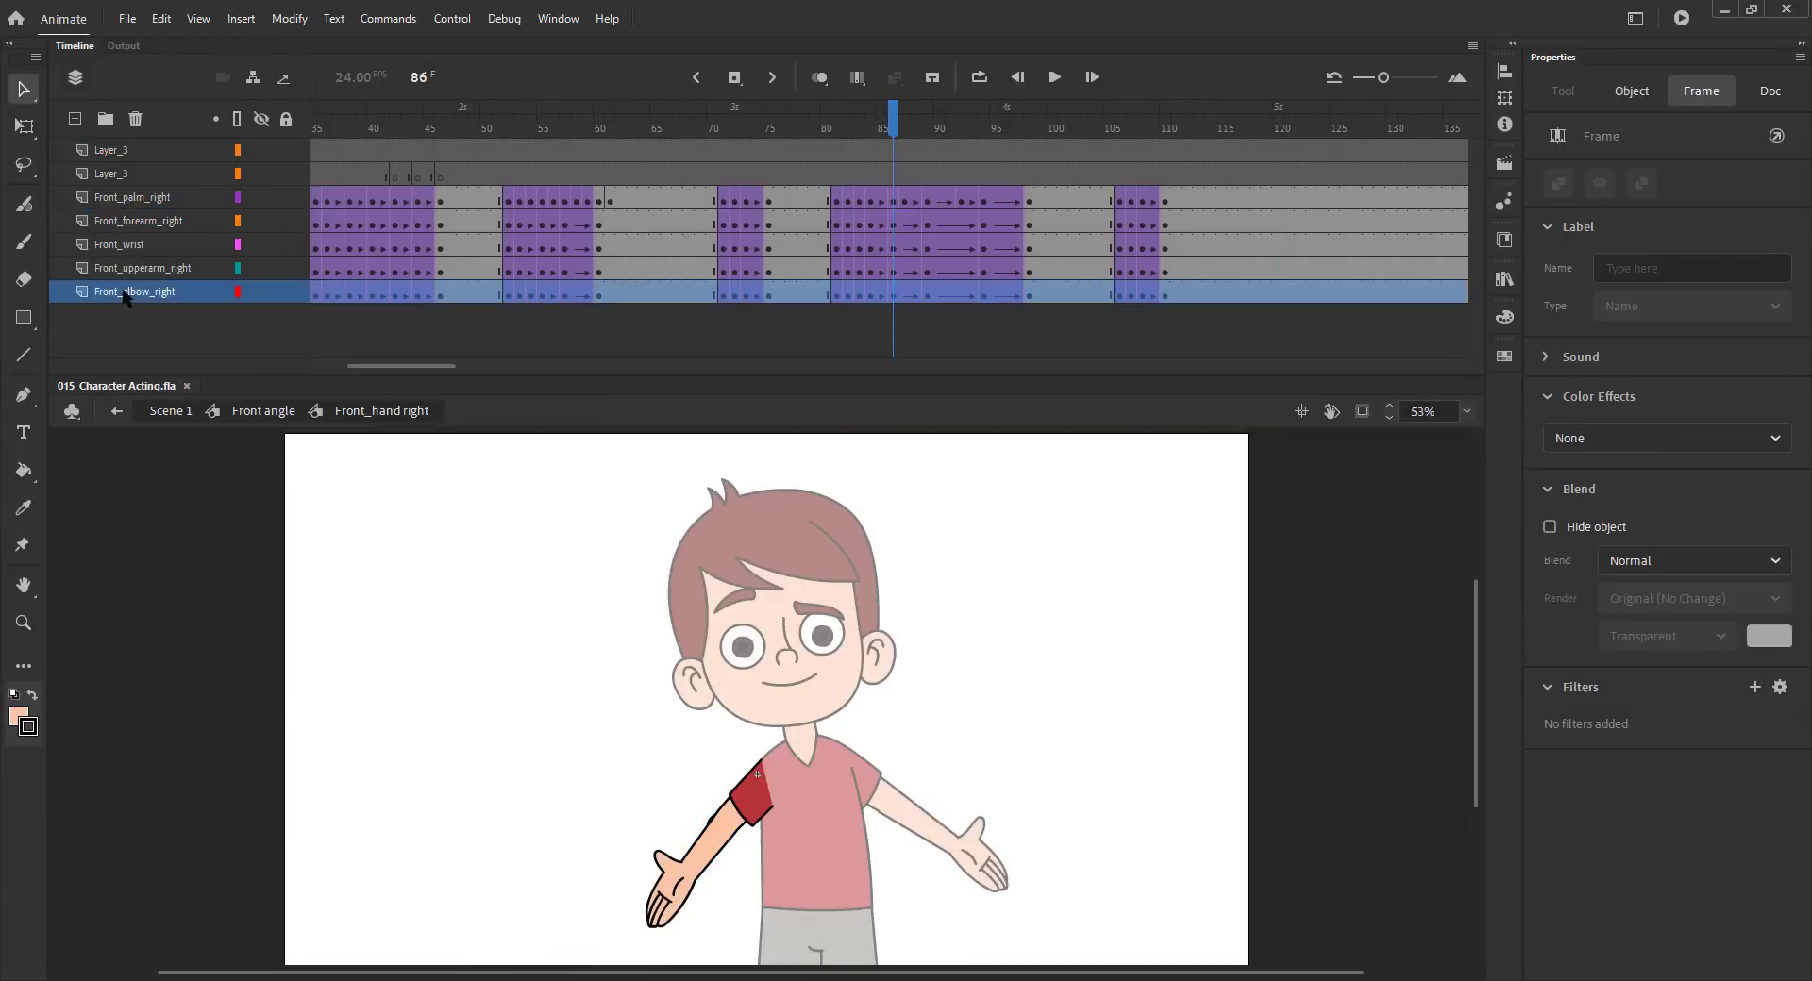
key(z)
drag(596, 721, 853, 883)
key(v)
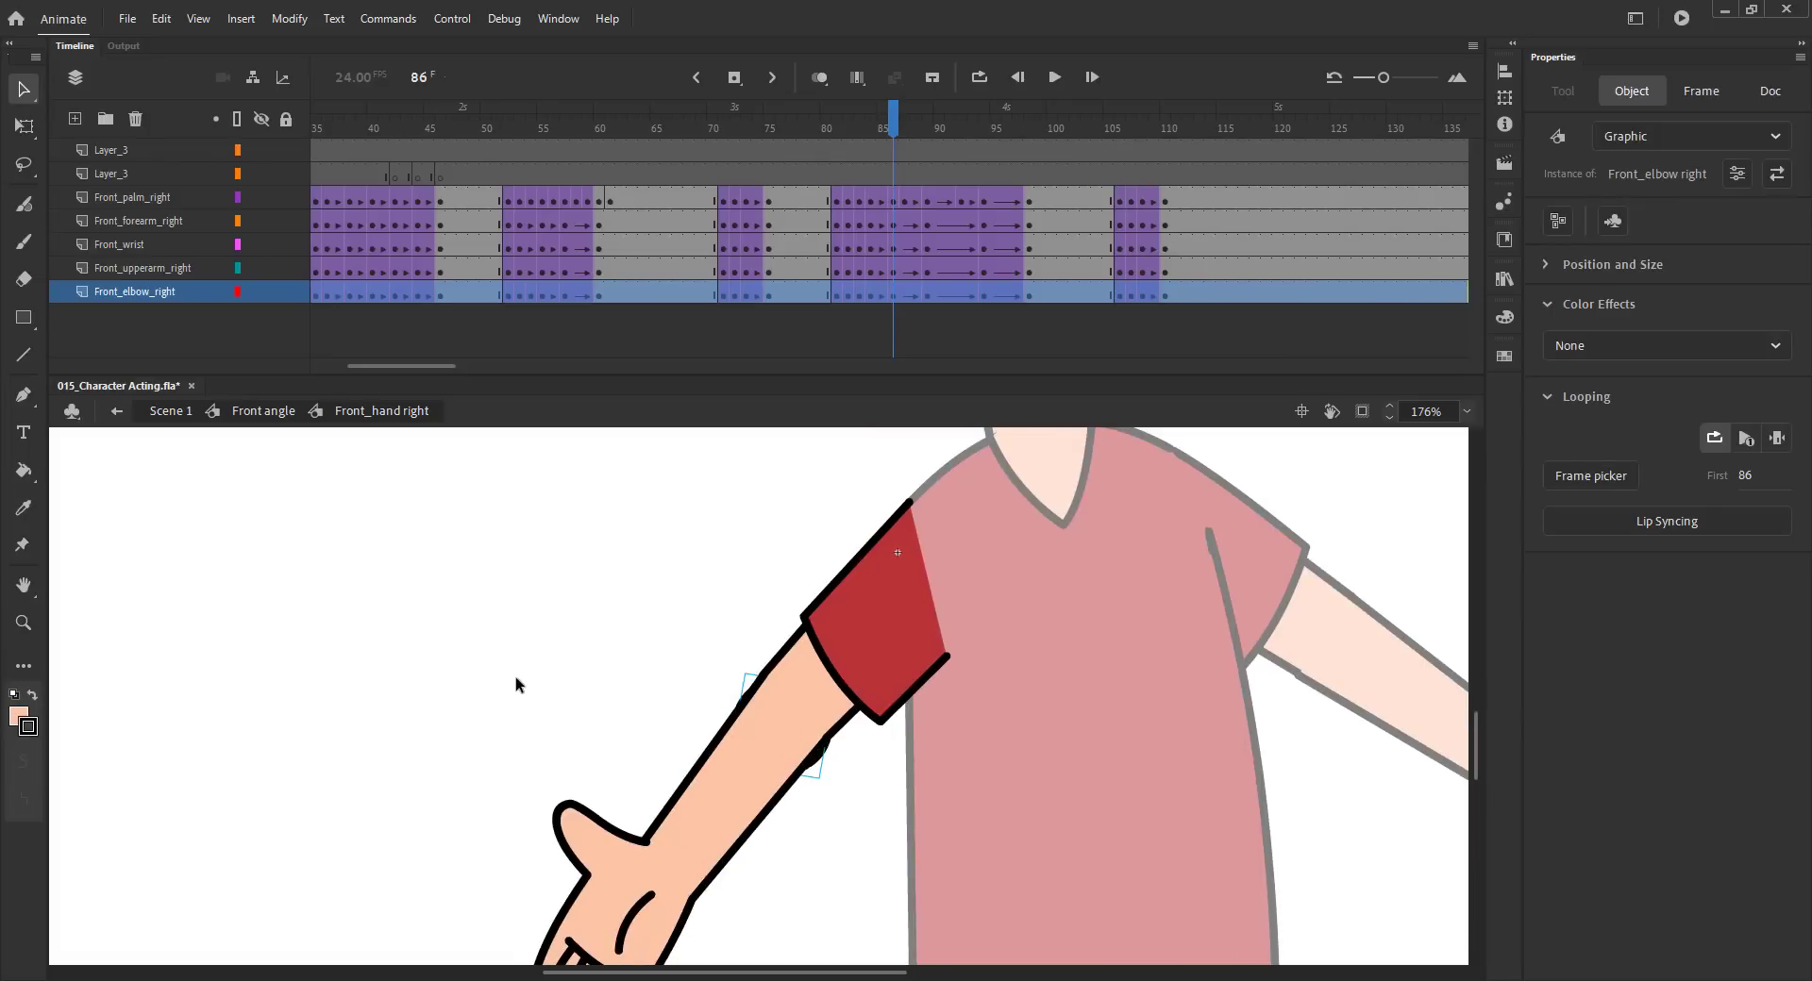
key(q)
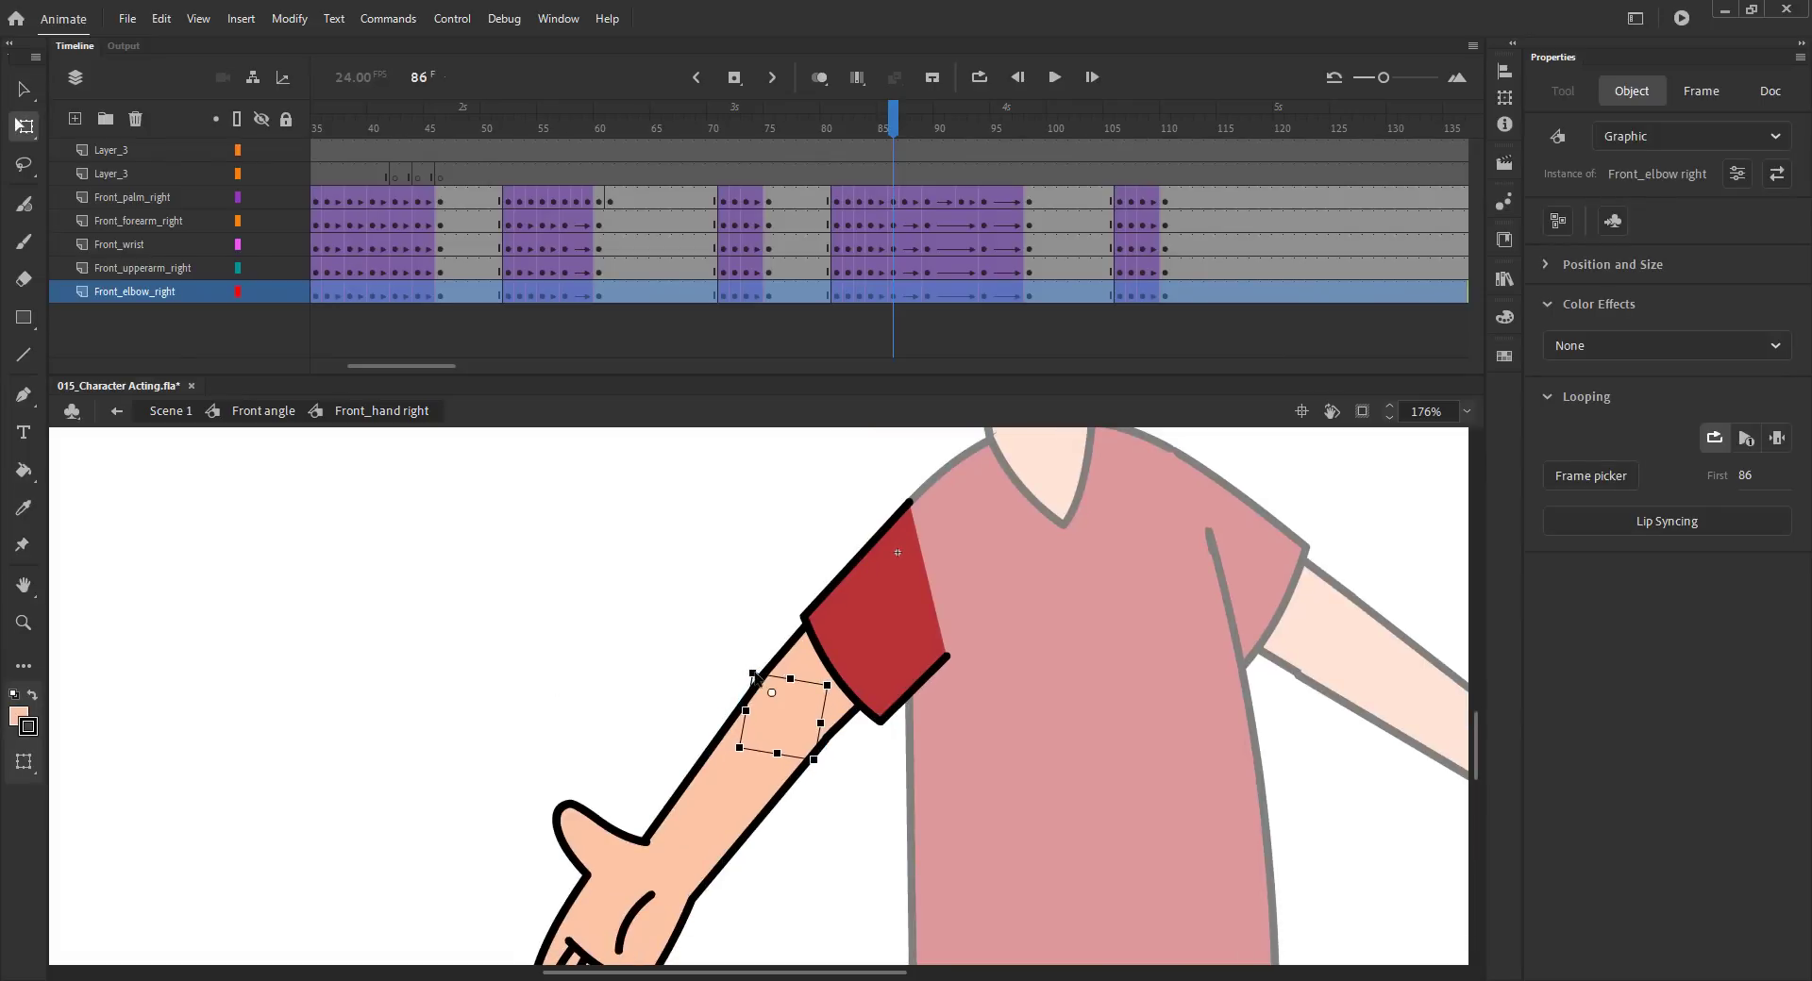
click(606, 653)
key(ctrl+2)
click(256, 411)
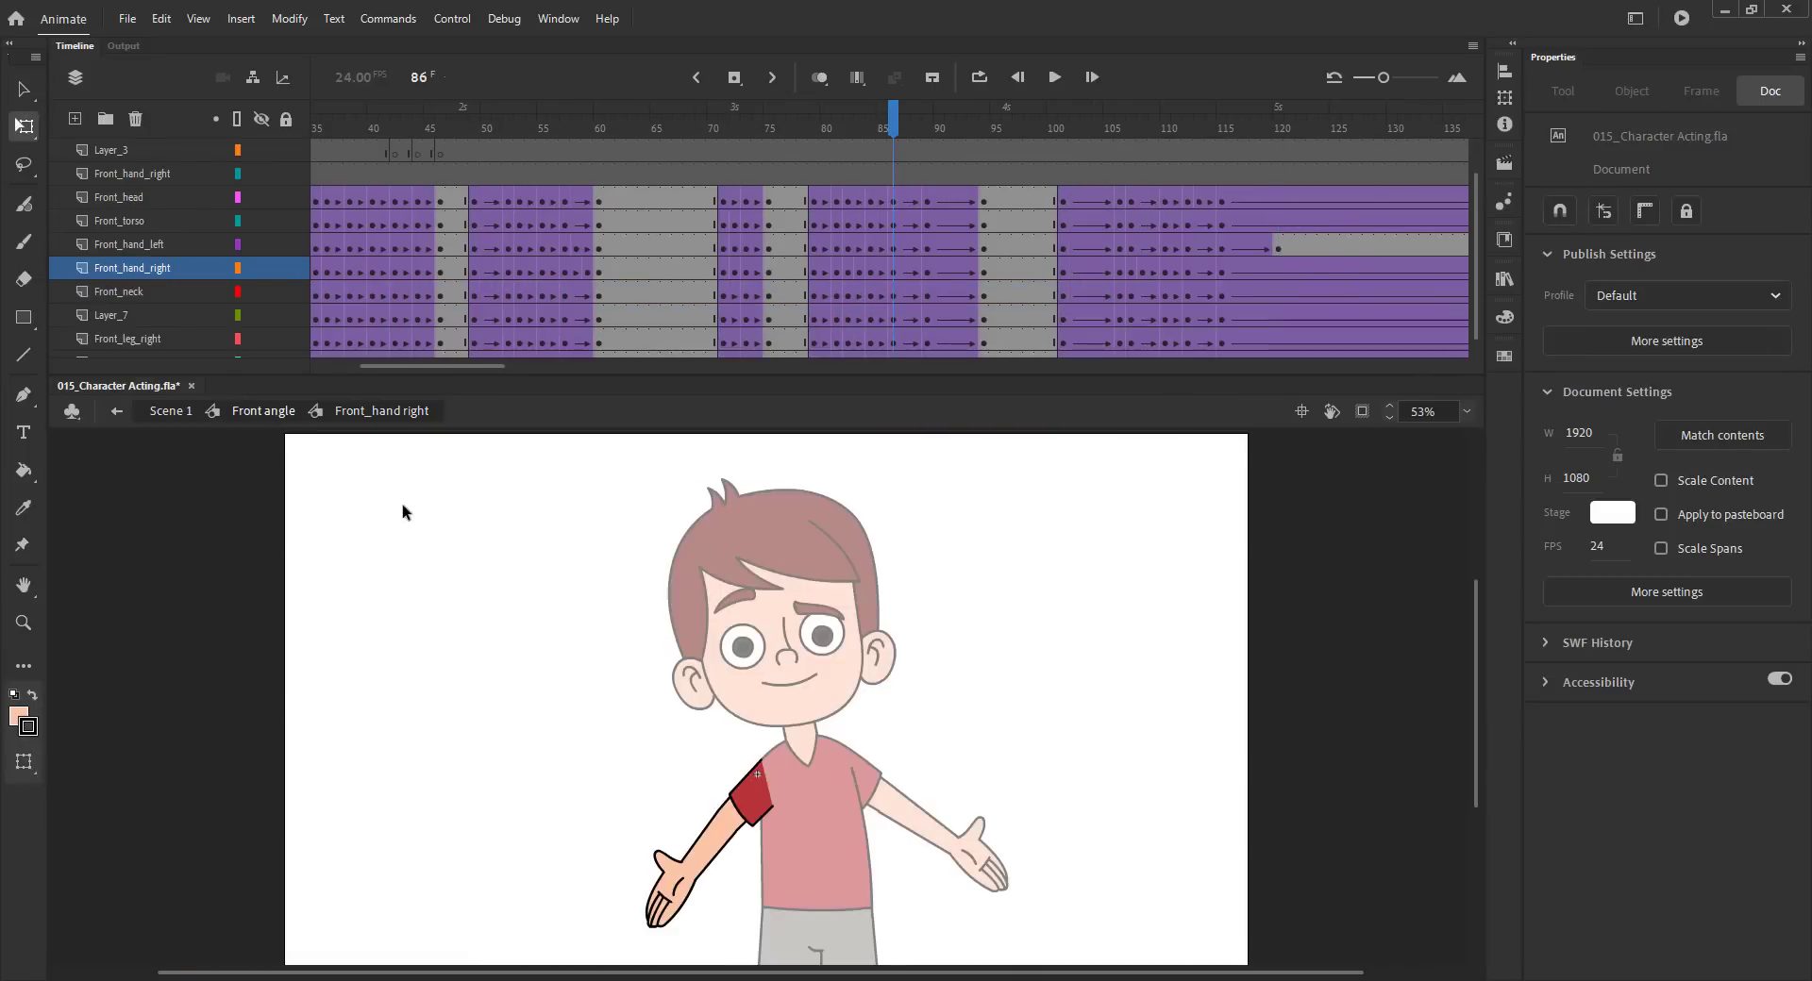
Step: At frame 89, adjust the Front_elbow right symbol within the arm outline, return to Front angle, and save the file
drag(890, 132, 930, 141)
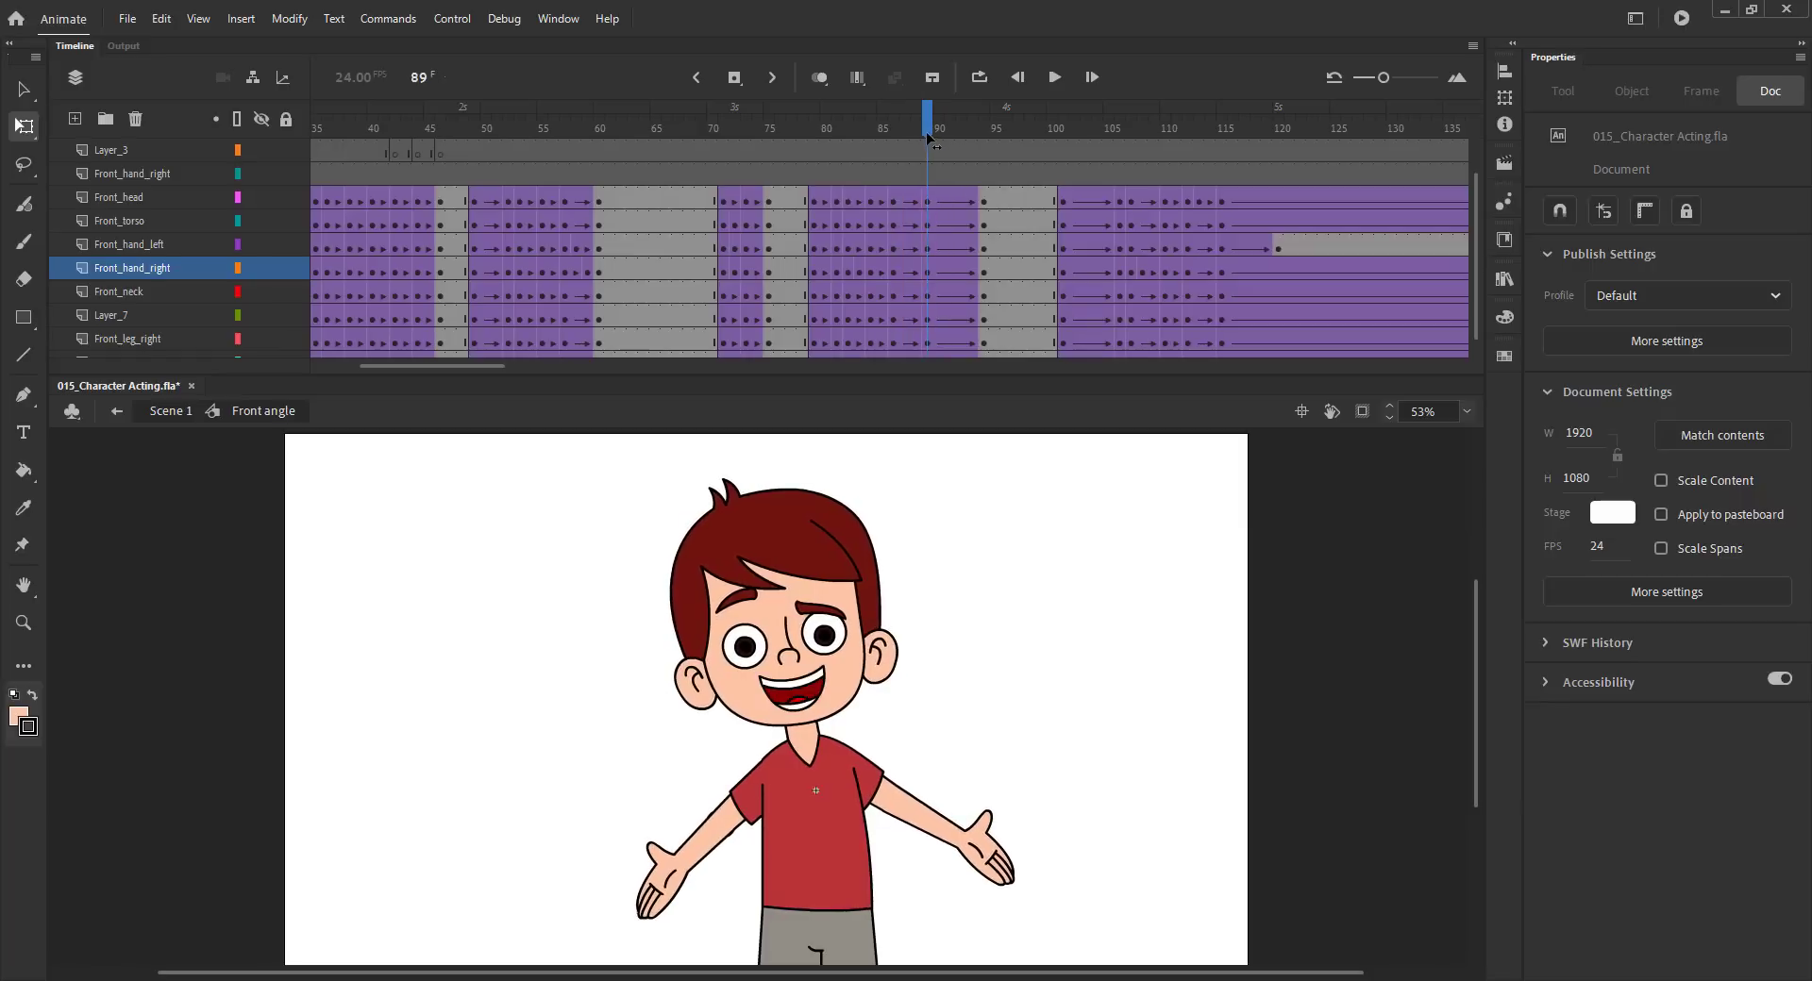
double_click(734, 808)
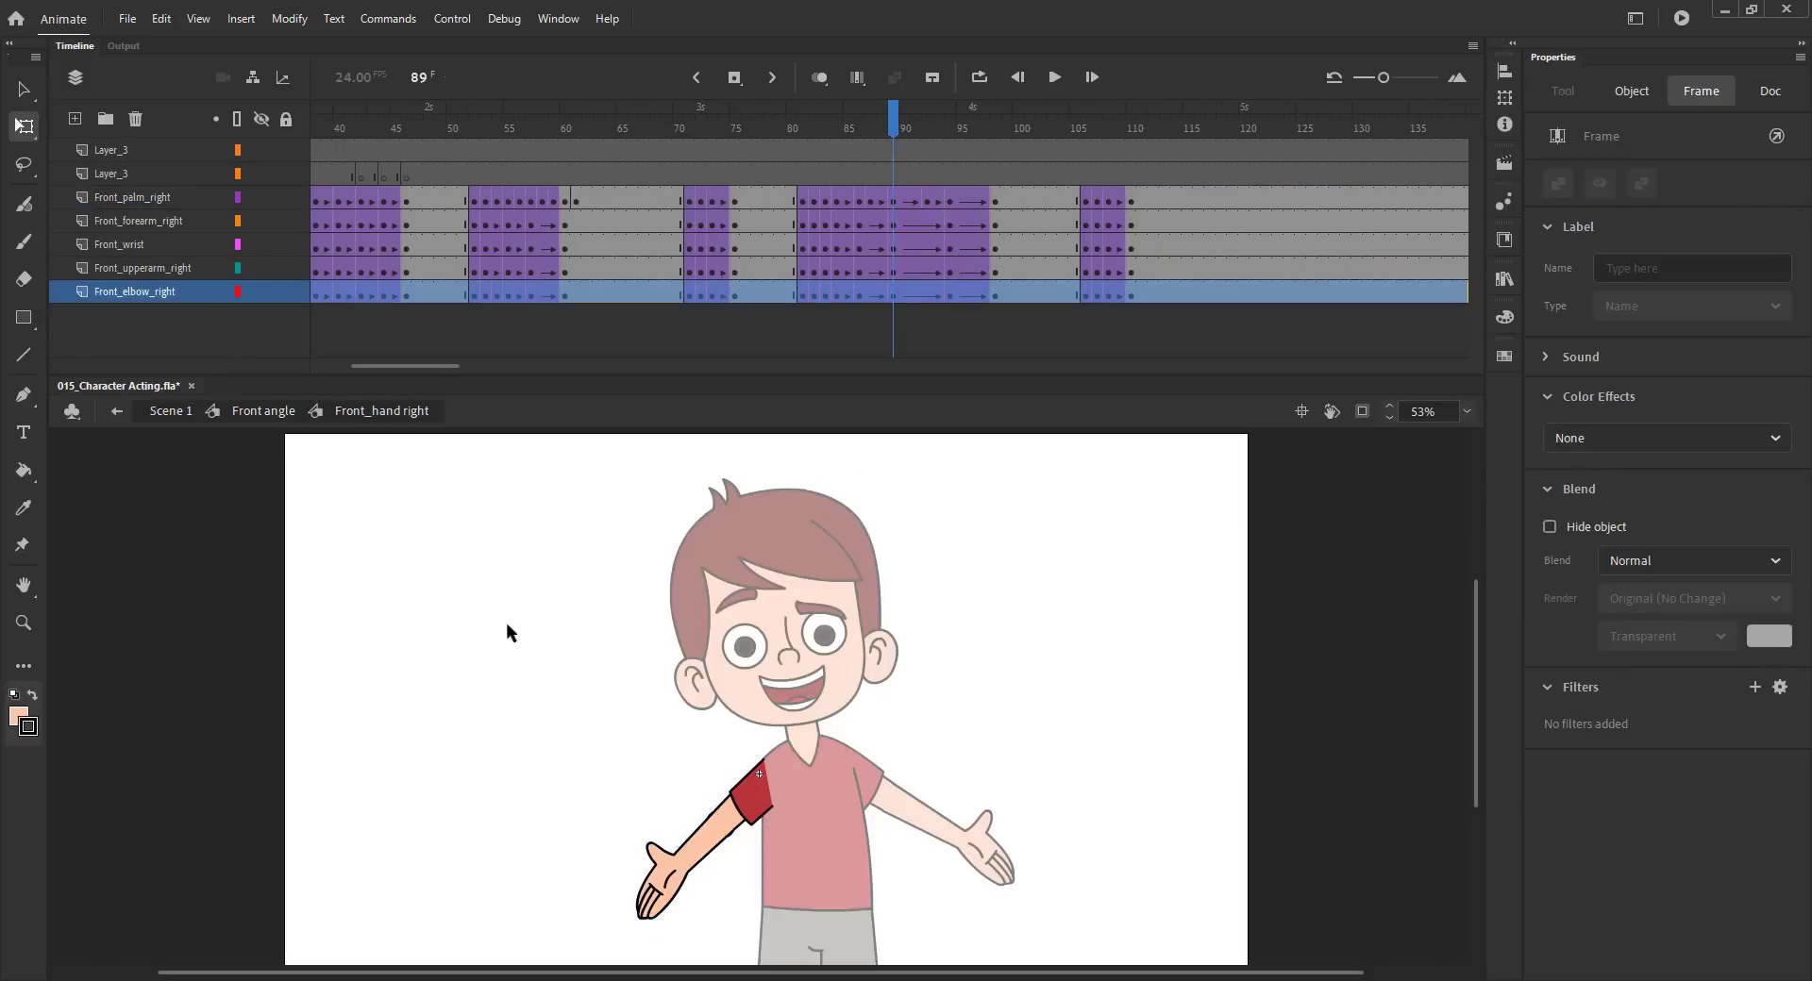
click(713, 813)
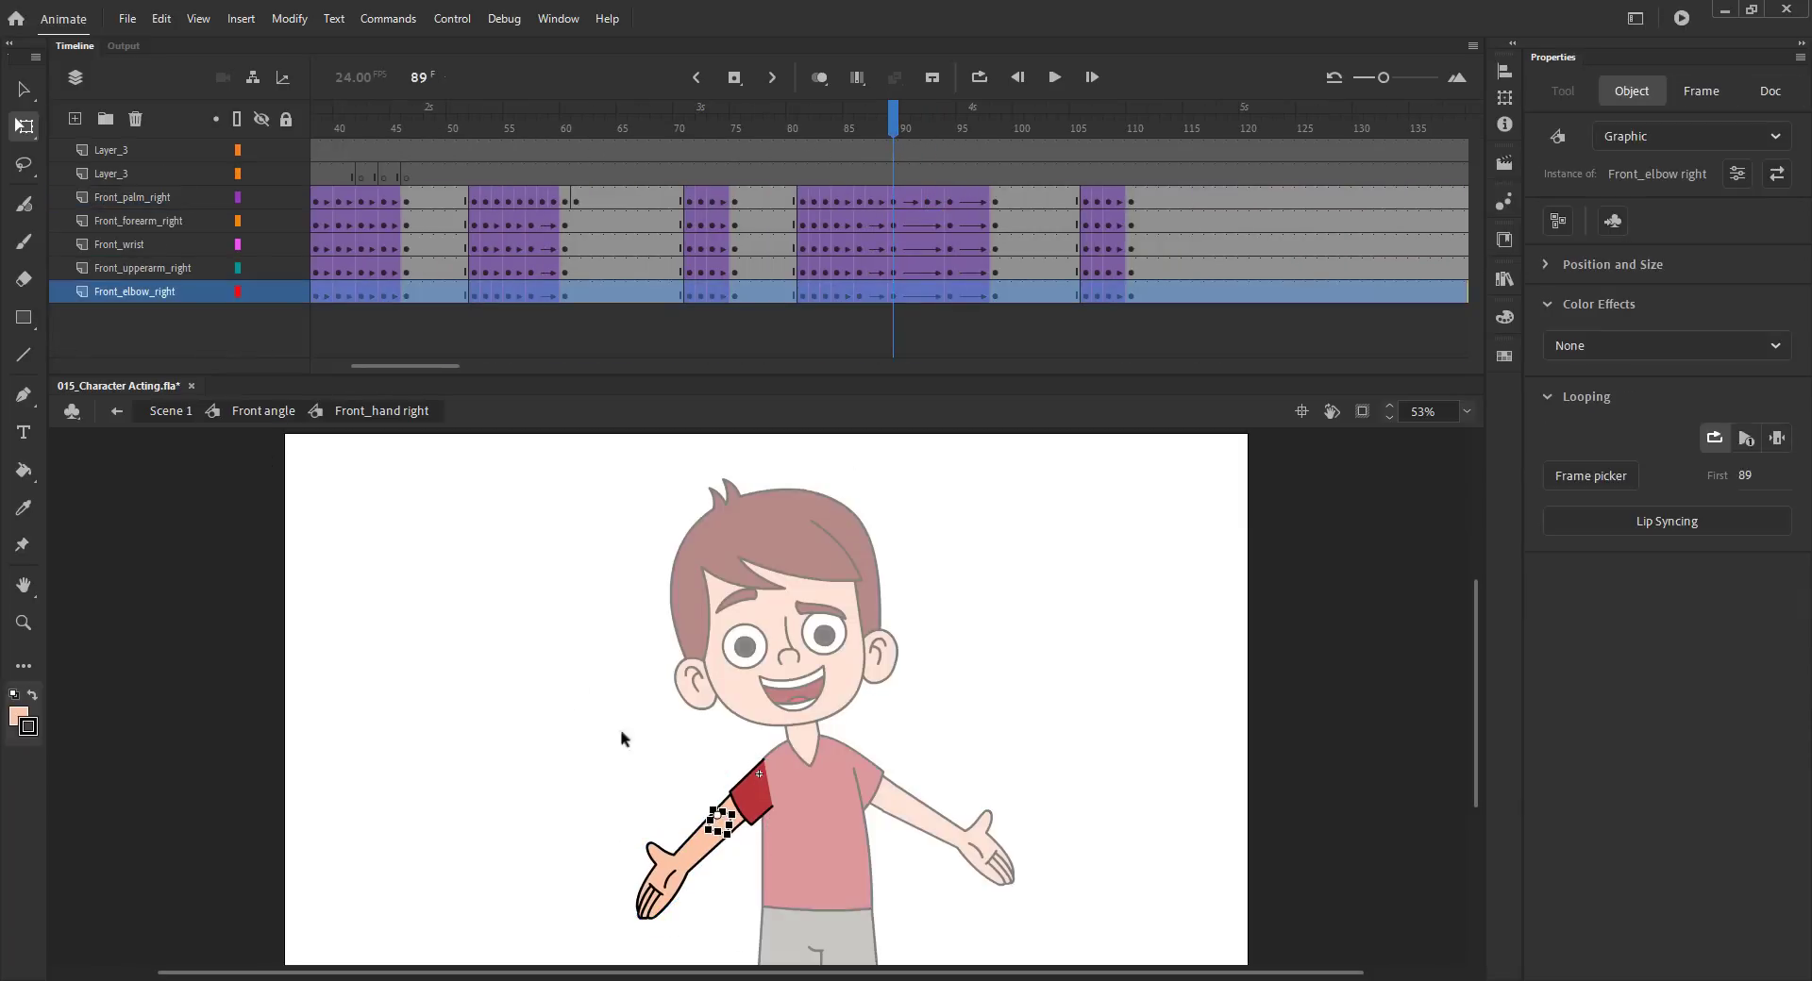
double_click(320, 475)
key(ctrl+s)
Step: At frame 94, adjust the Front_elbow right symbol within the arm, return to Front angle, and inspect the arm up close
click(907, 132)
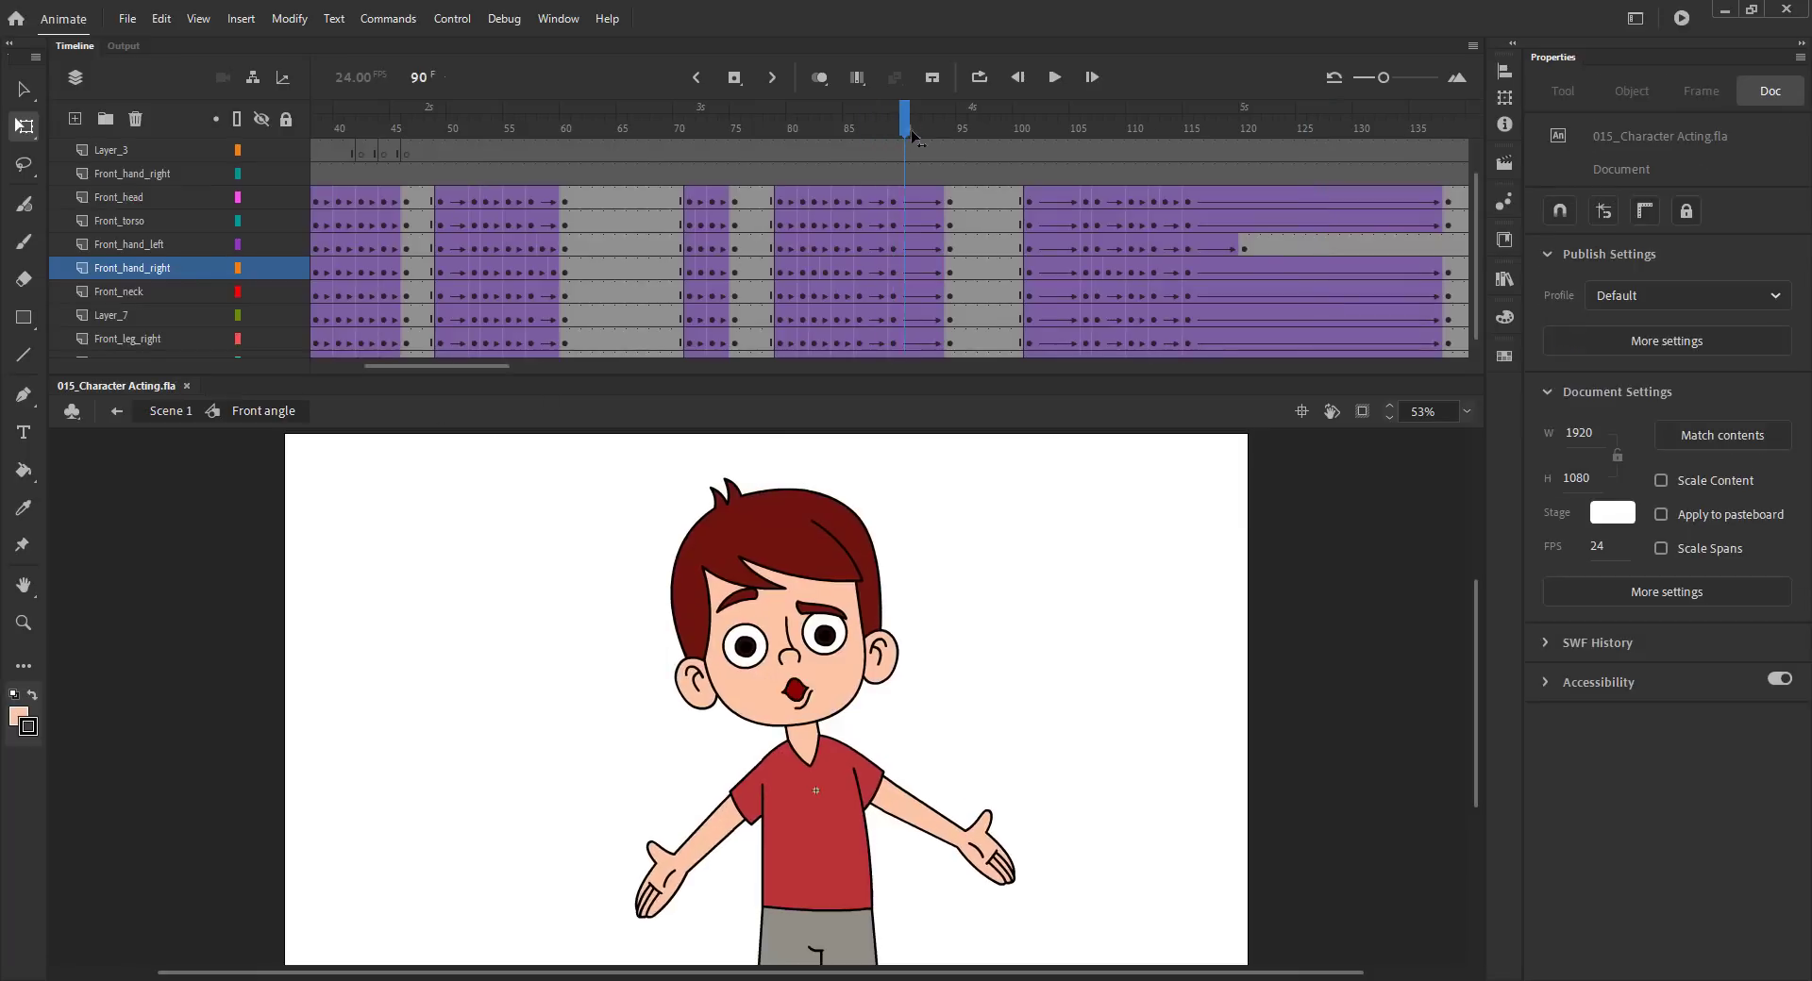
drag(912, 138, 953, 137)
double_click(724, 815)
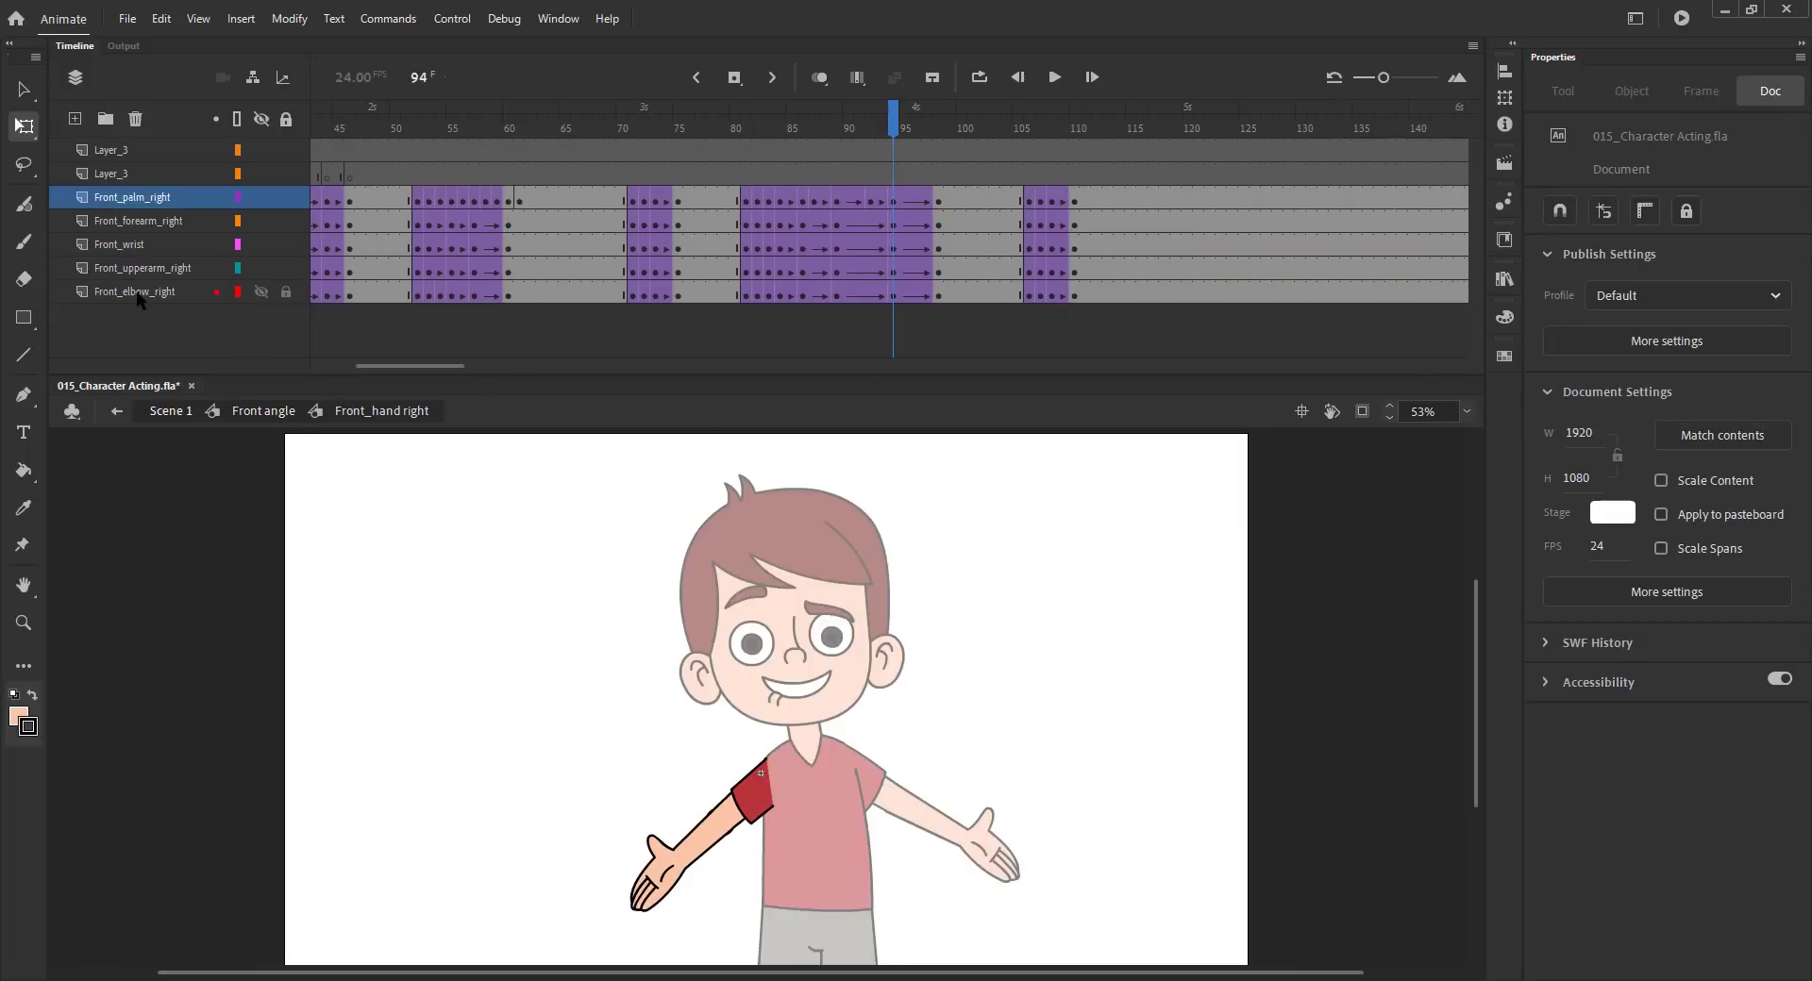
click(722, 817)
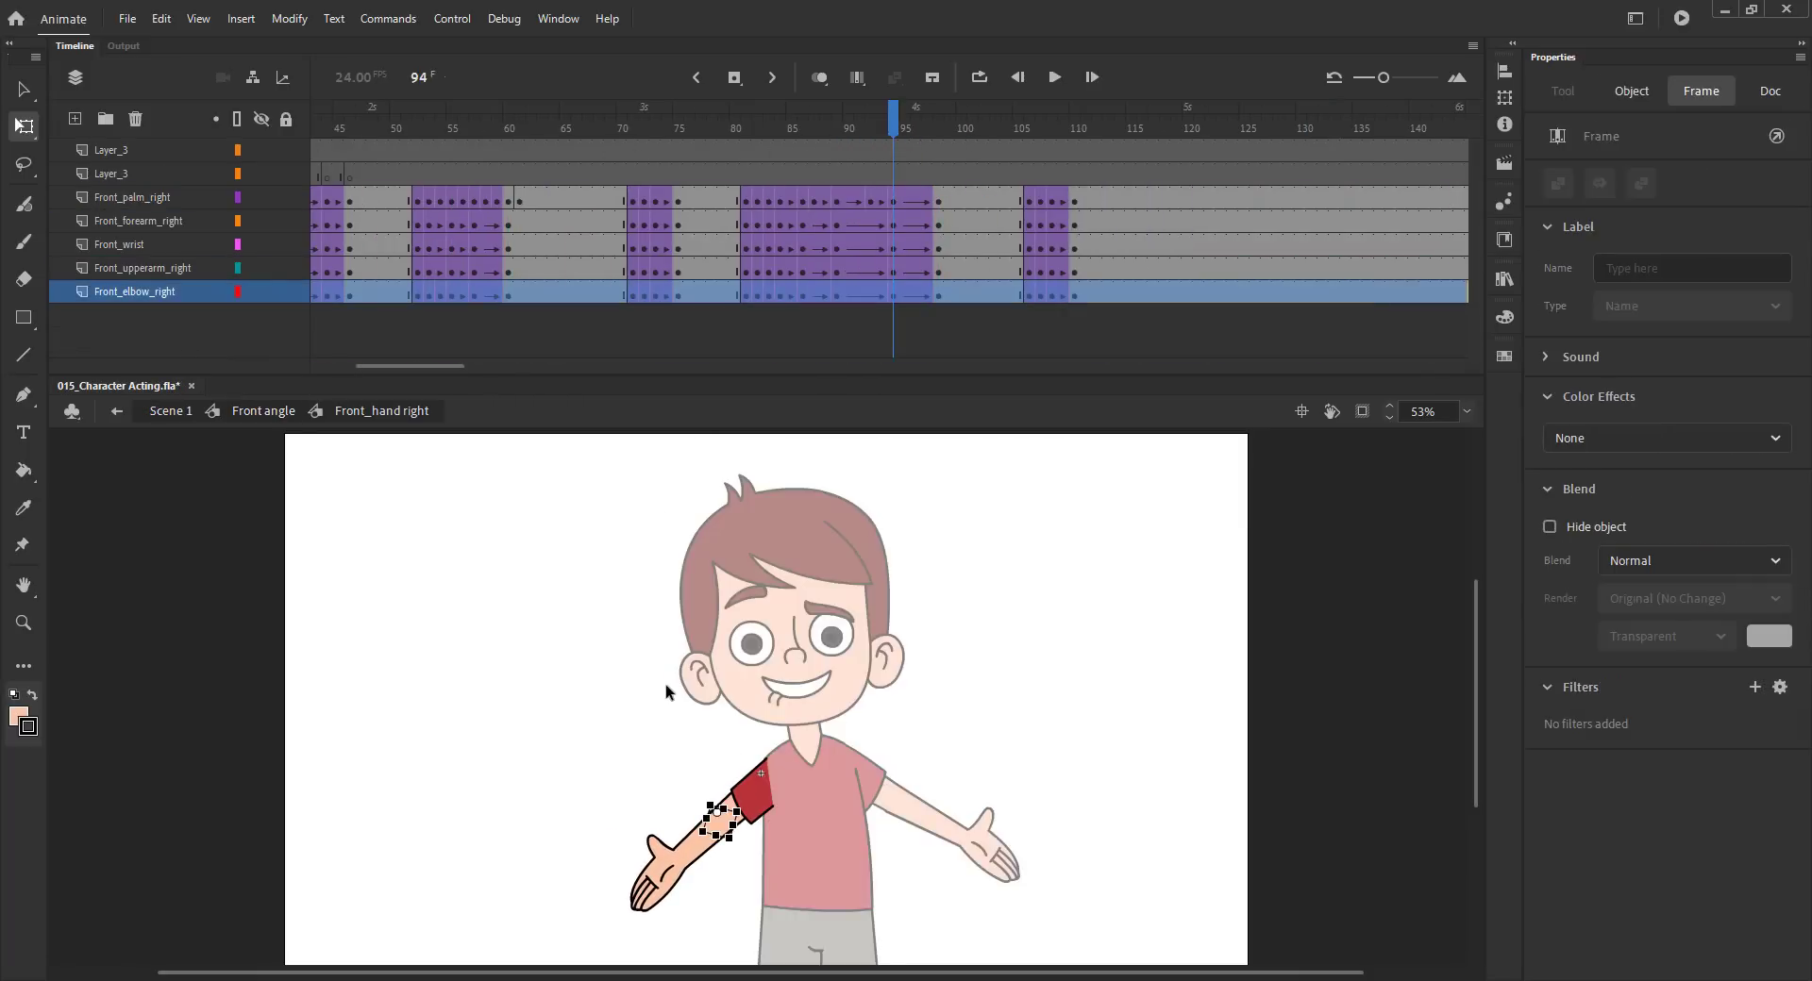
click(274, 412)
click(421, 555)
key(z)
drag(598, 731, 862, 865)
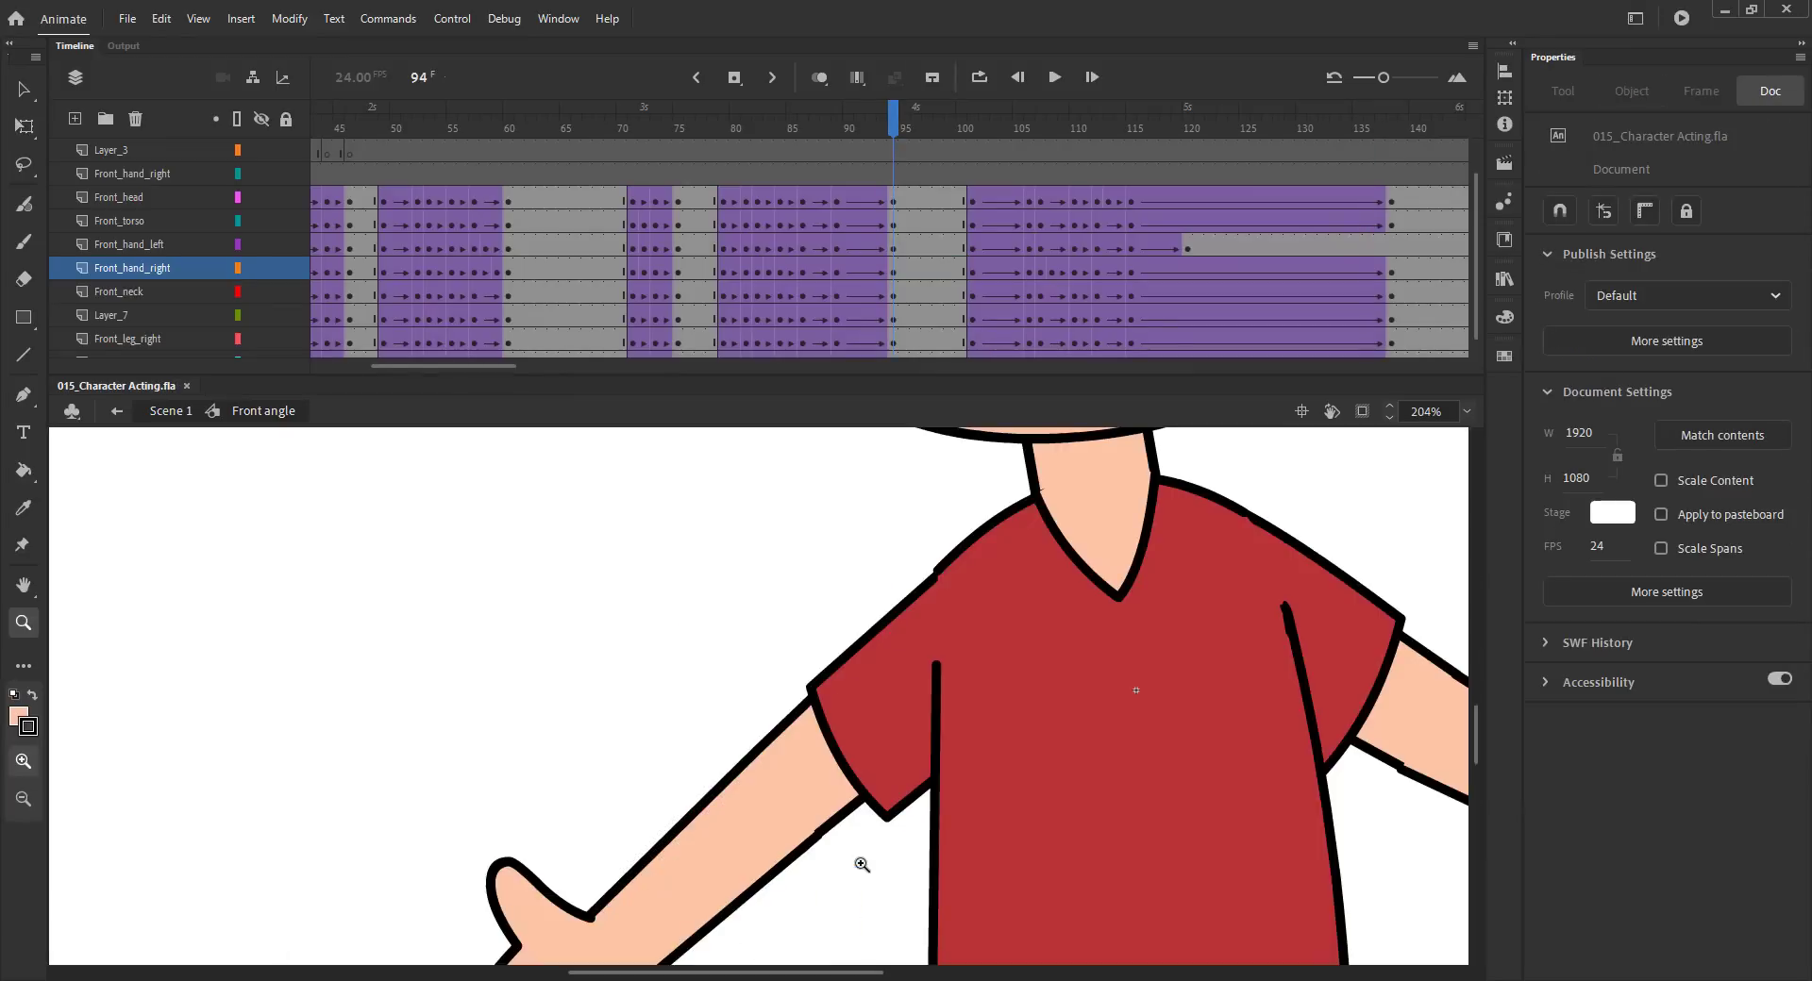